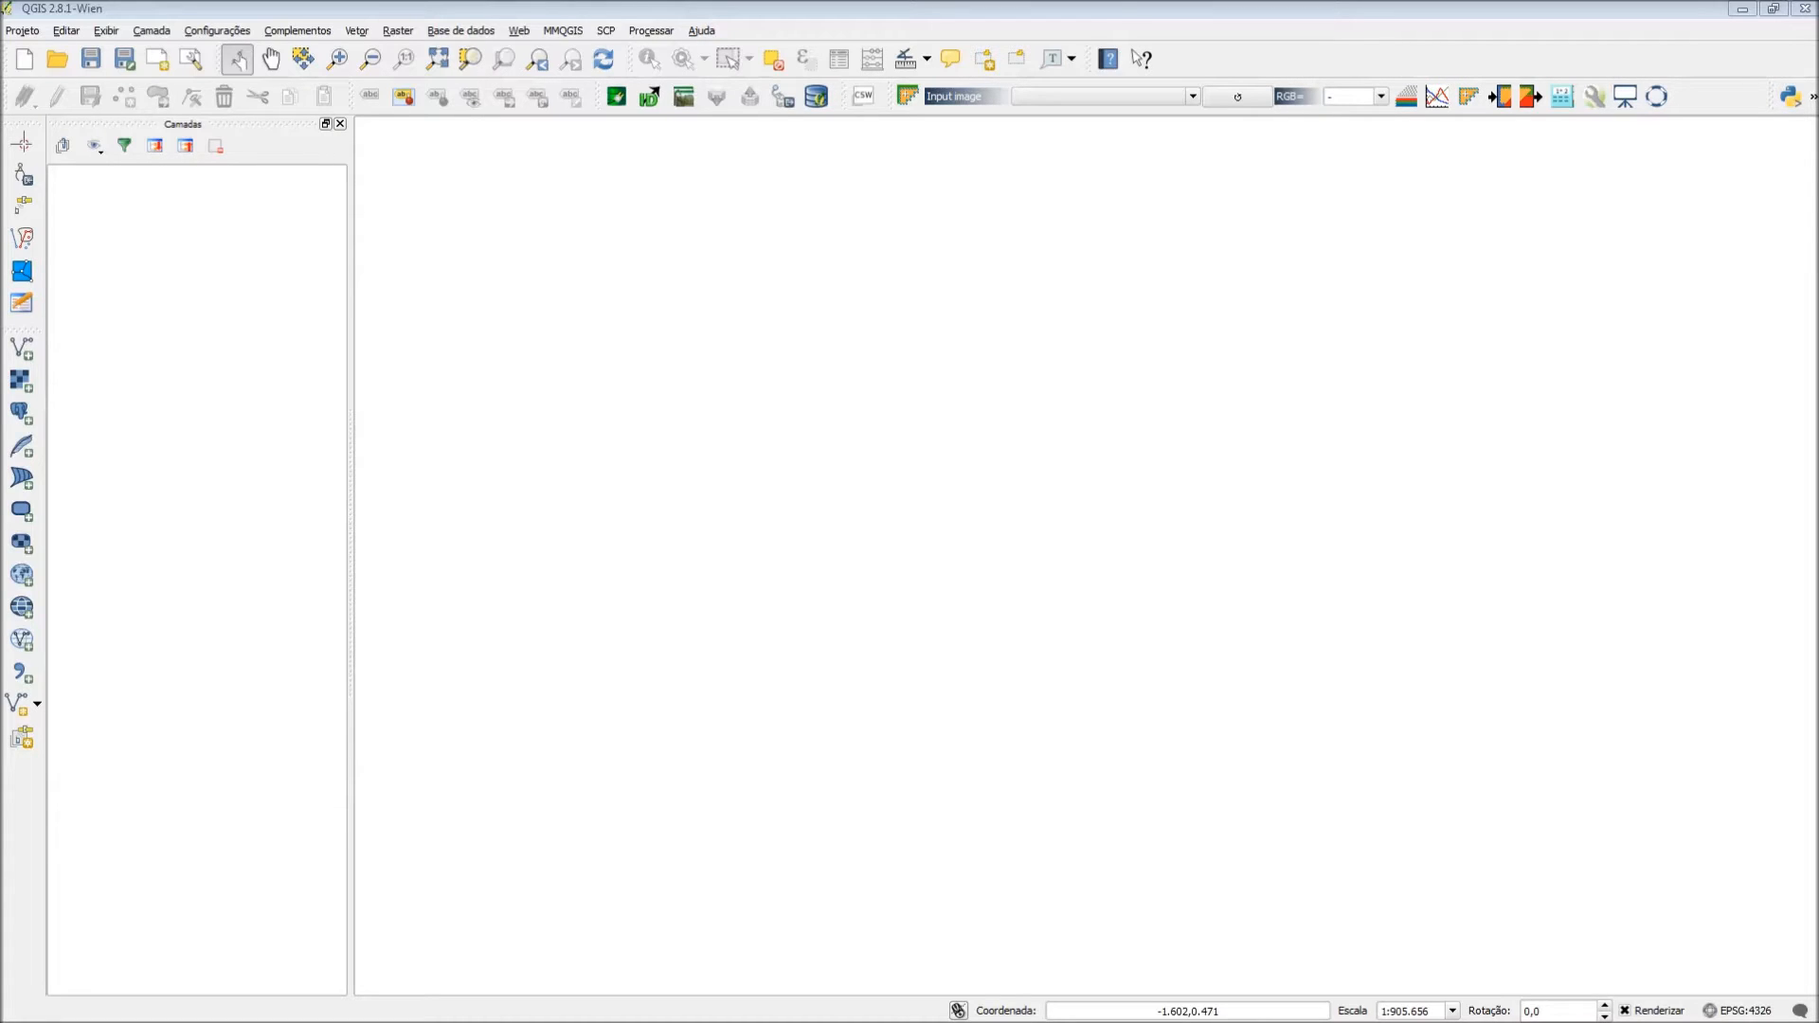
# Add the Centro_SP raster image from the Exemplo_Quadras folder as a layer
pyautogui.click(159, 34)
pyautogui.moveTo(373, 66)
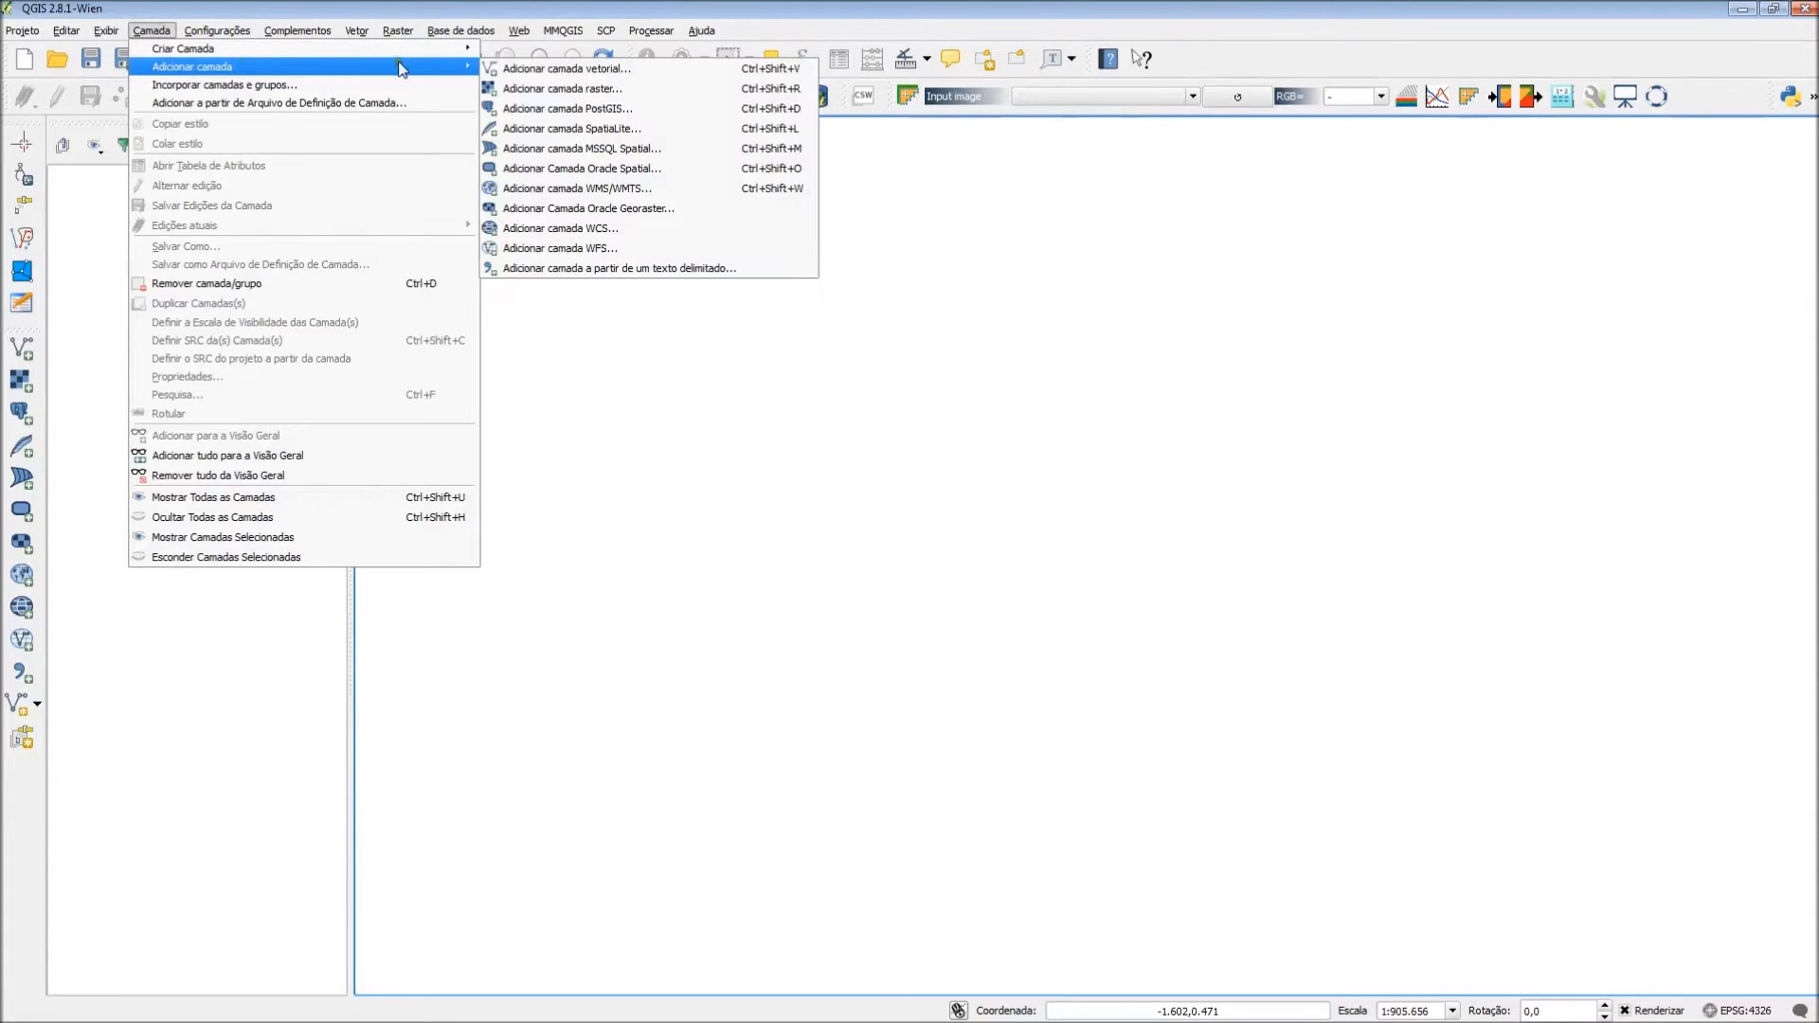
pyautogui.click(595, 88)
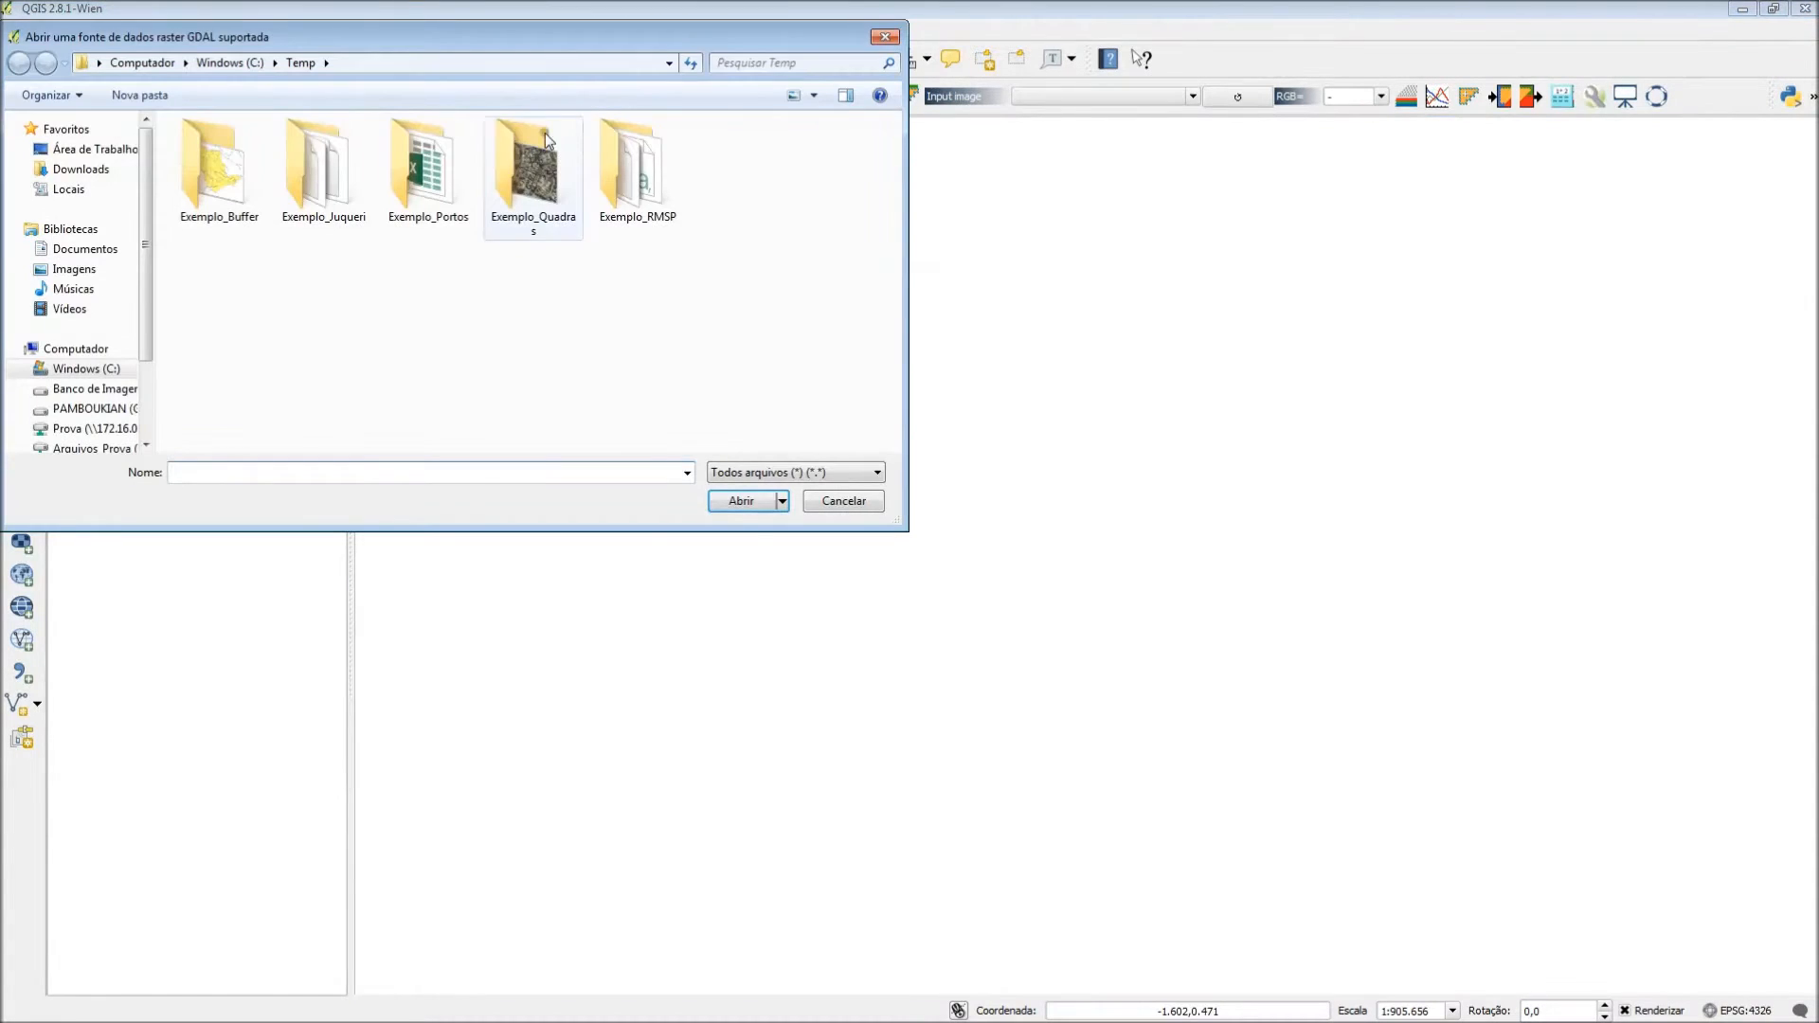
pyautogui.doubleClick(538, 179)
pyautogui.doubleClick(219, 152)
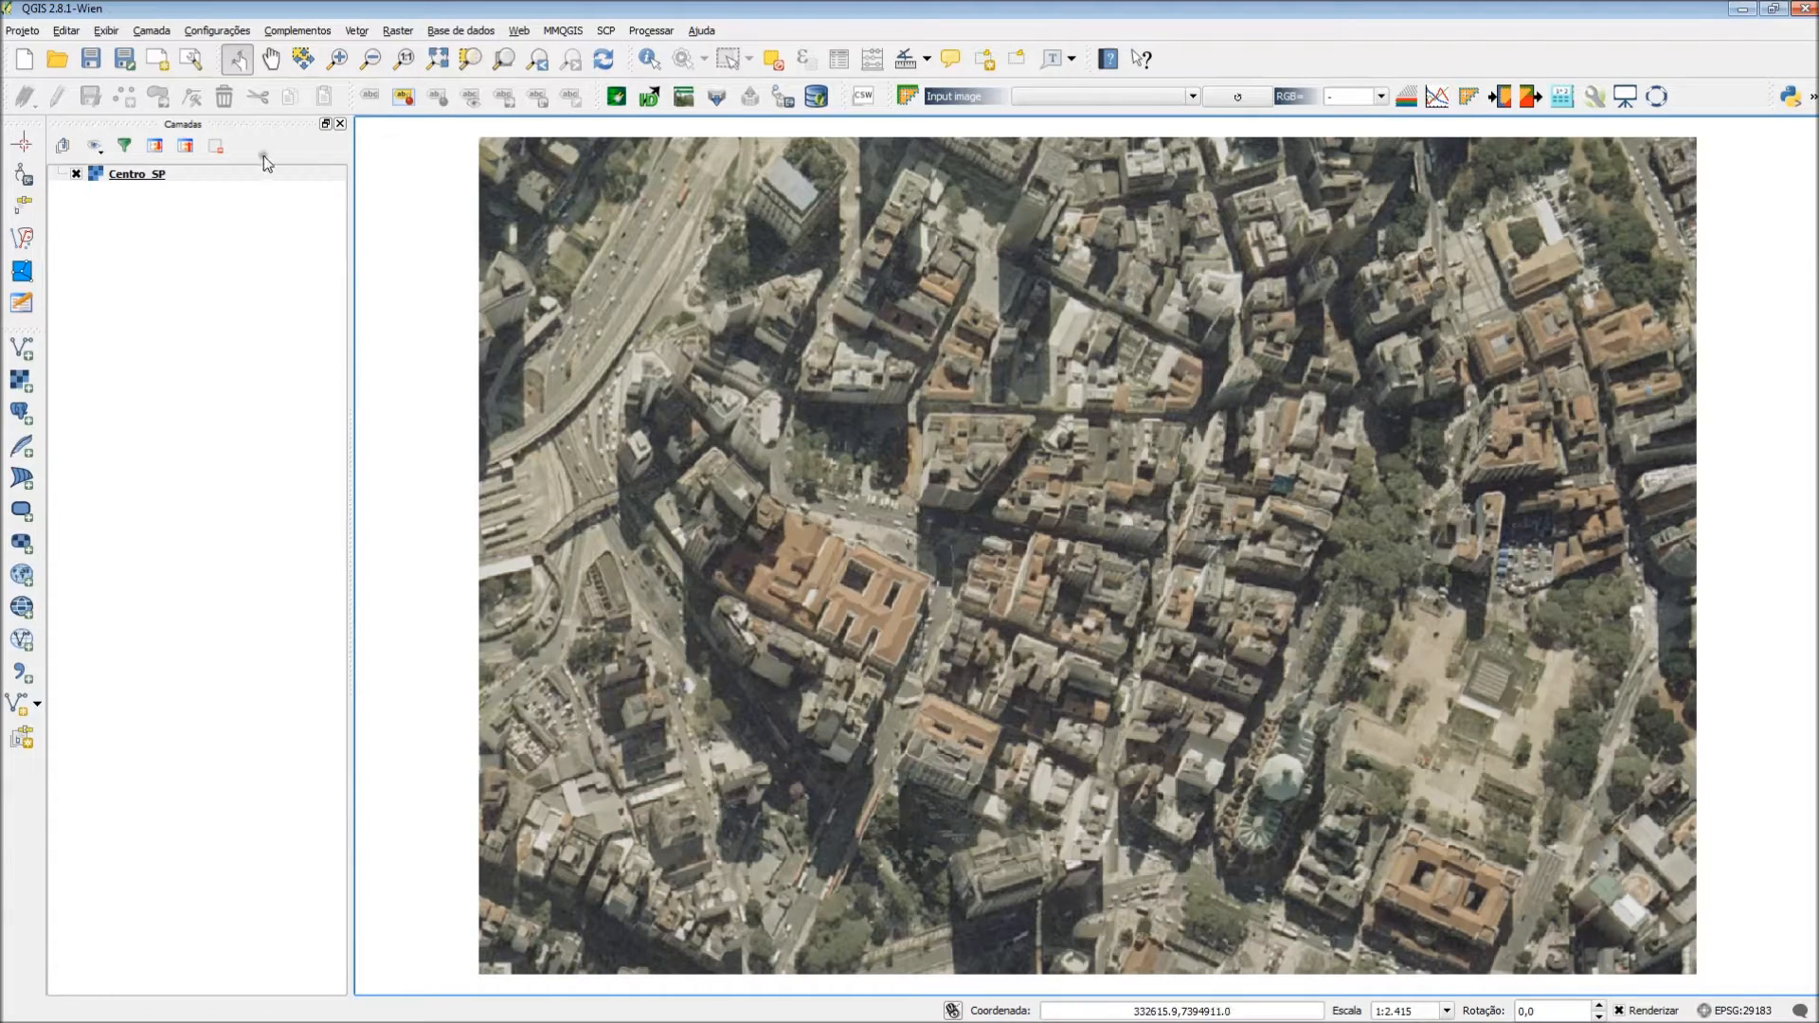
# Start a new polygon shapefile layer using the SAD69 / UTM zone 23S (EPSG:29193) coordinate system
pyautogui.click(151, 31)
pyautogui.moveTo(185, 50)
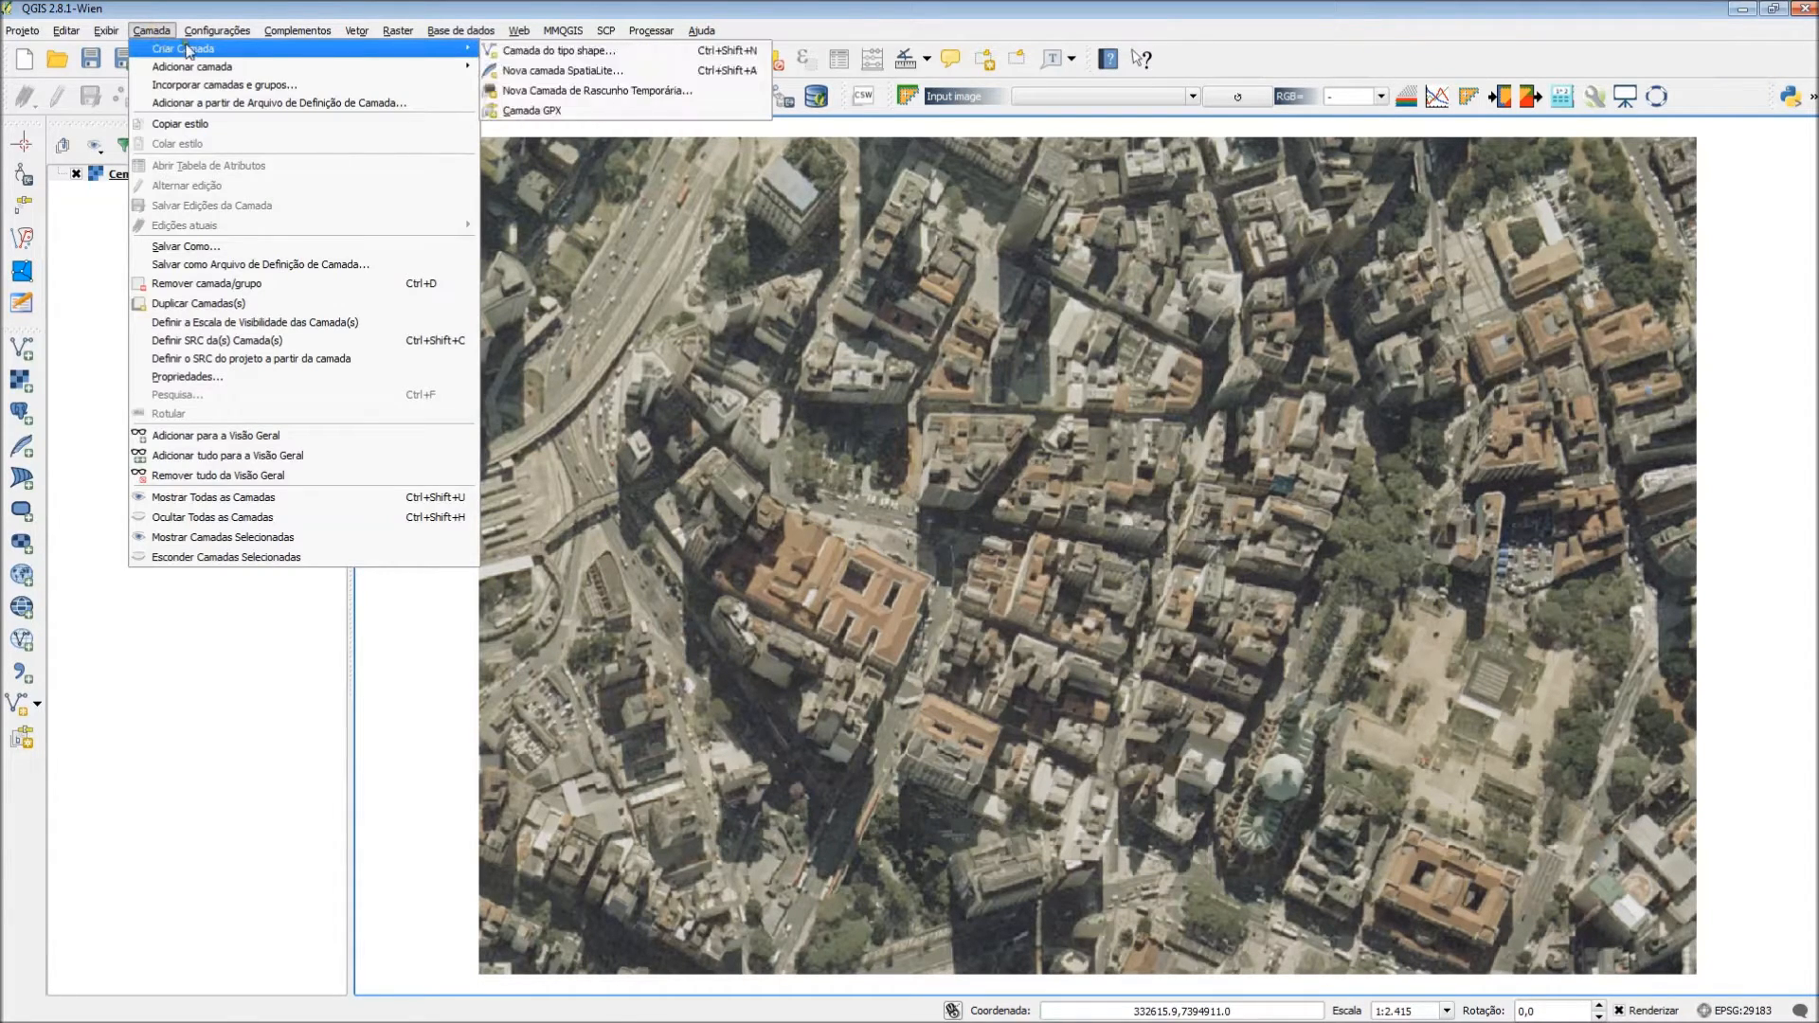
pyautogui.click(618, 53)
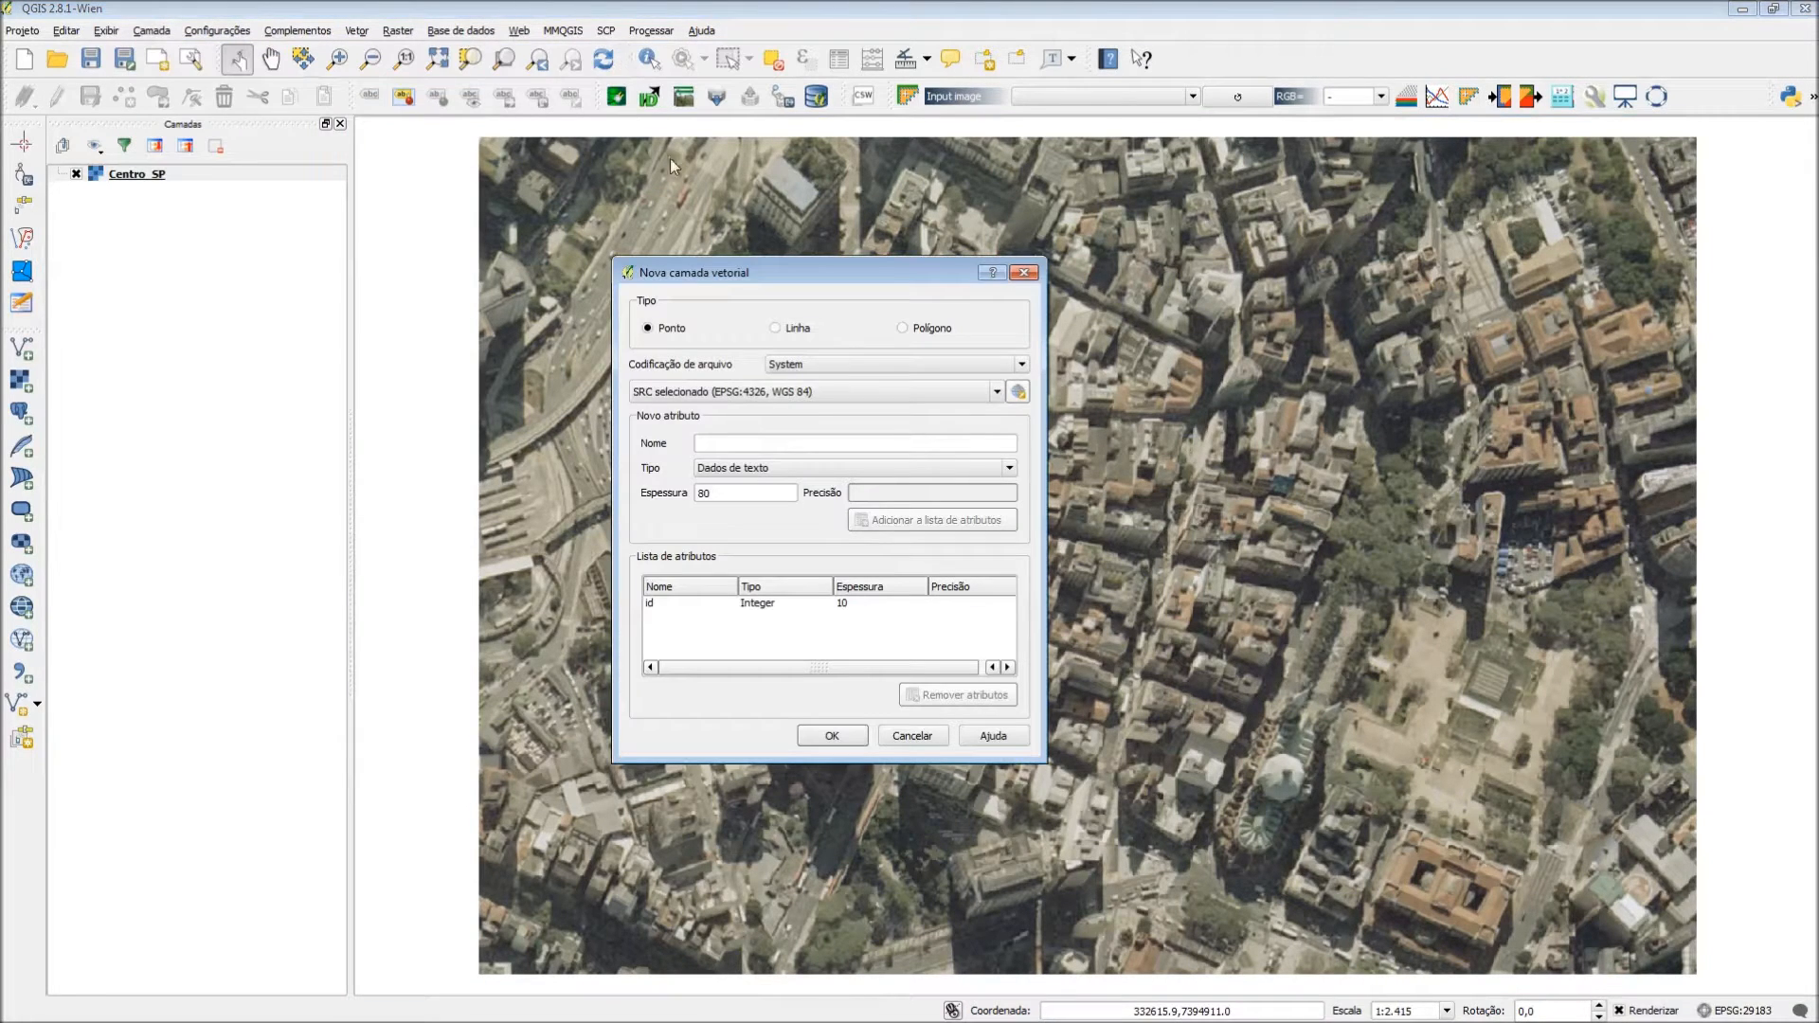
pyautogui.click(905, 328)
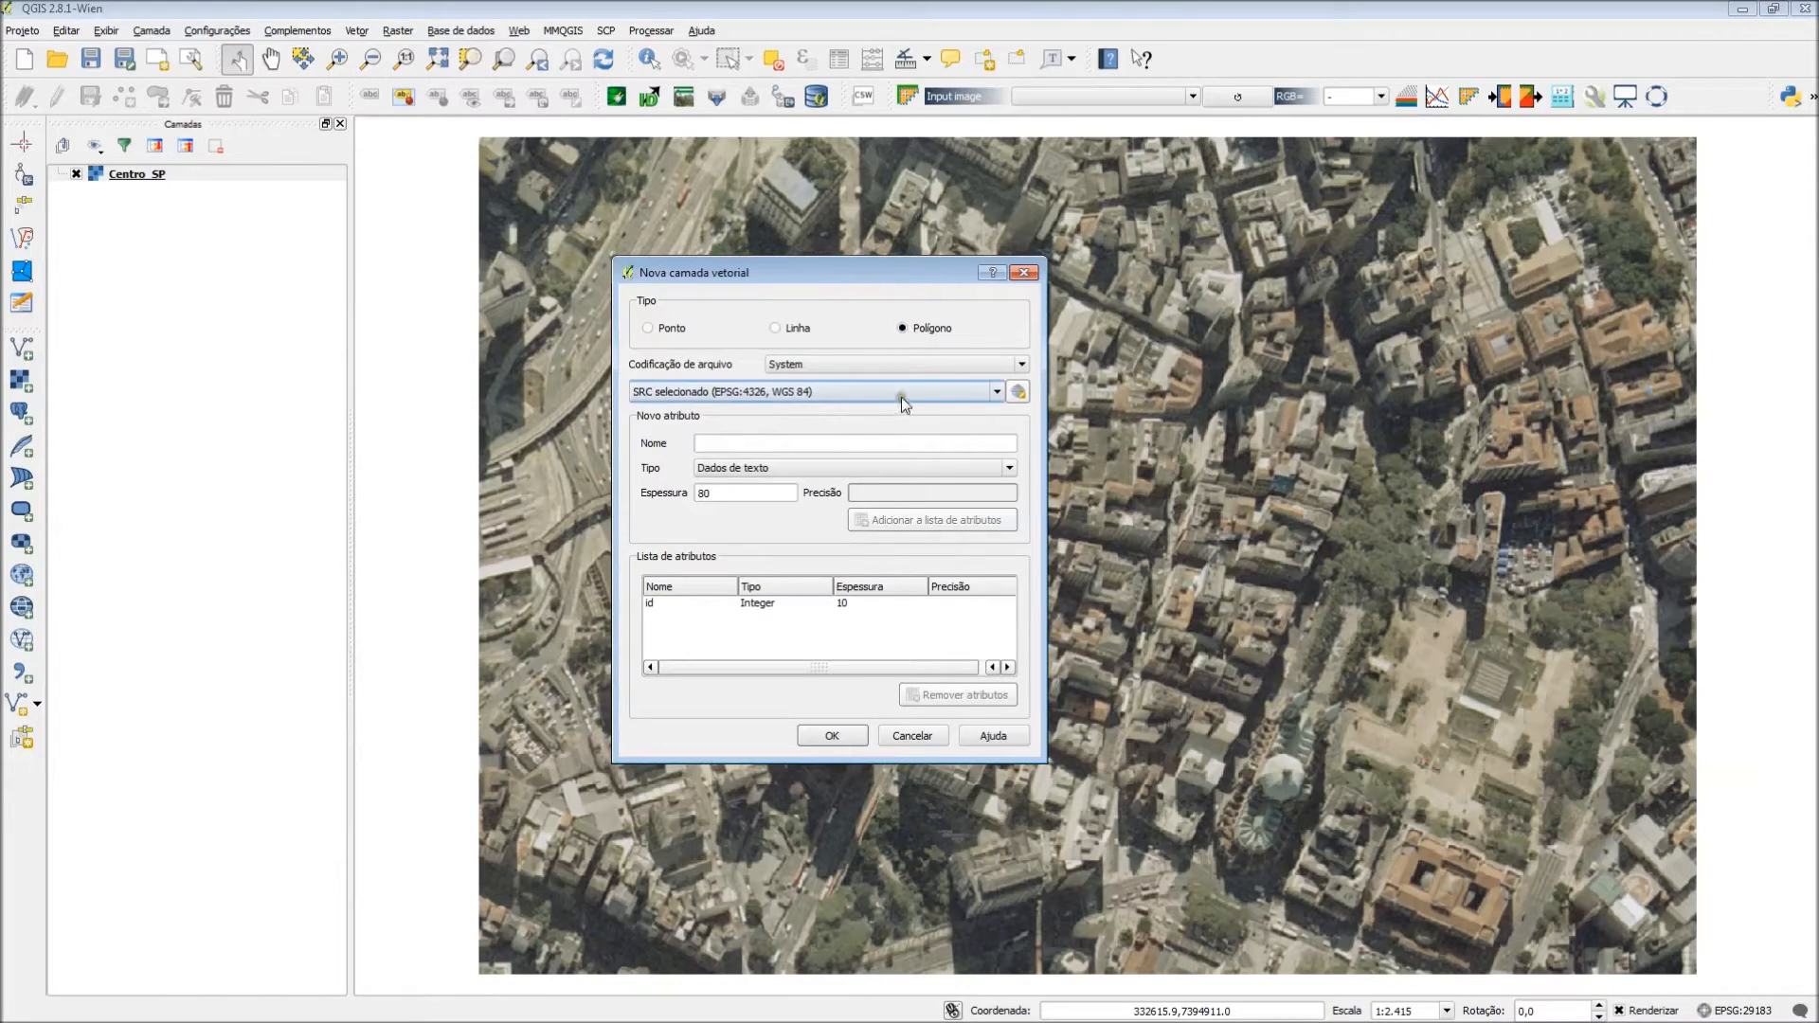
pyautogui.click(1017, 397)
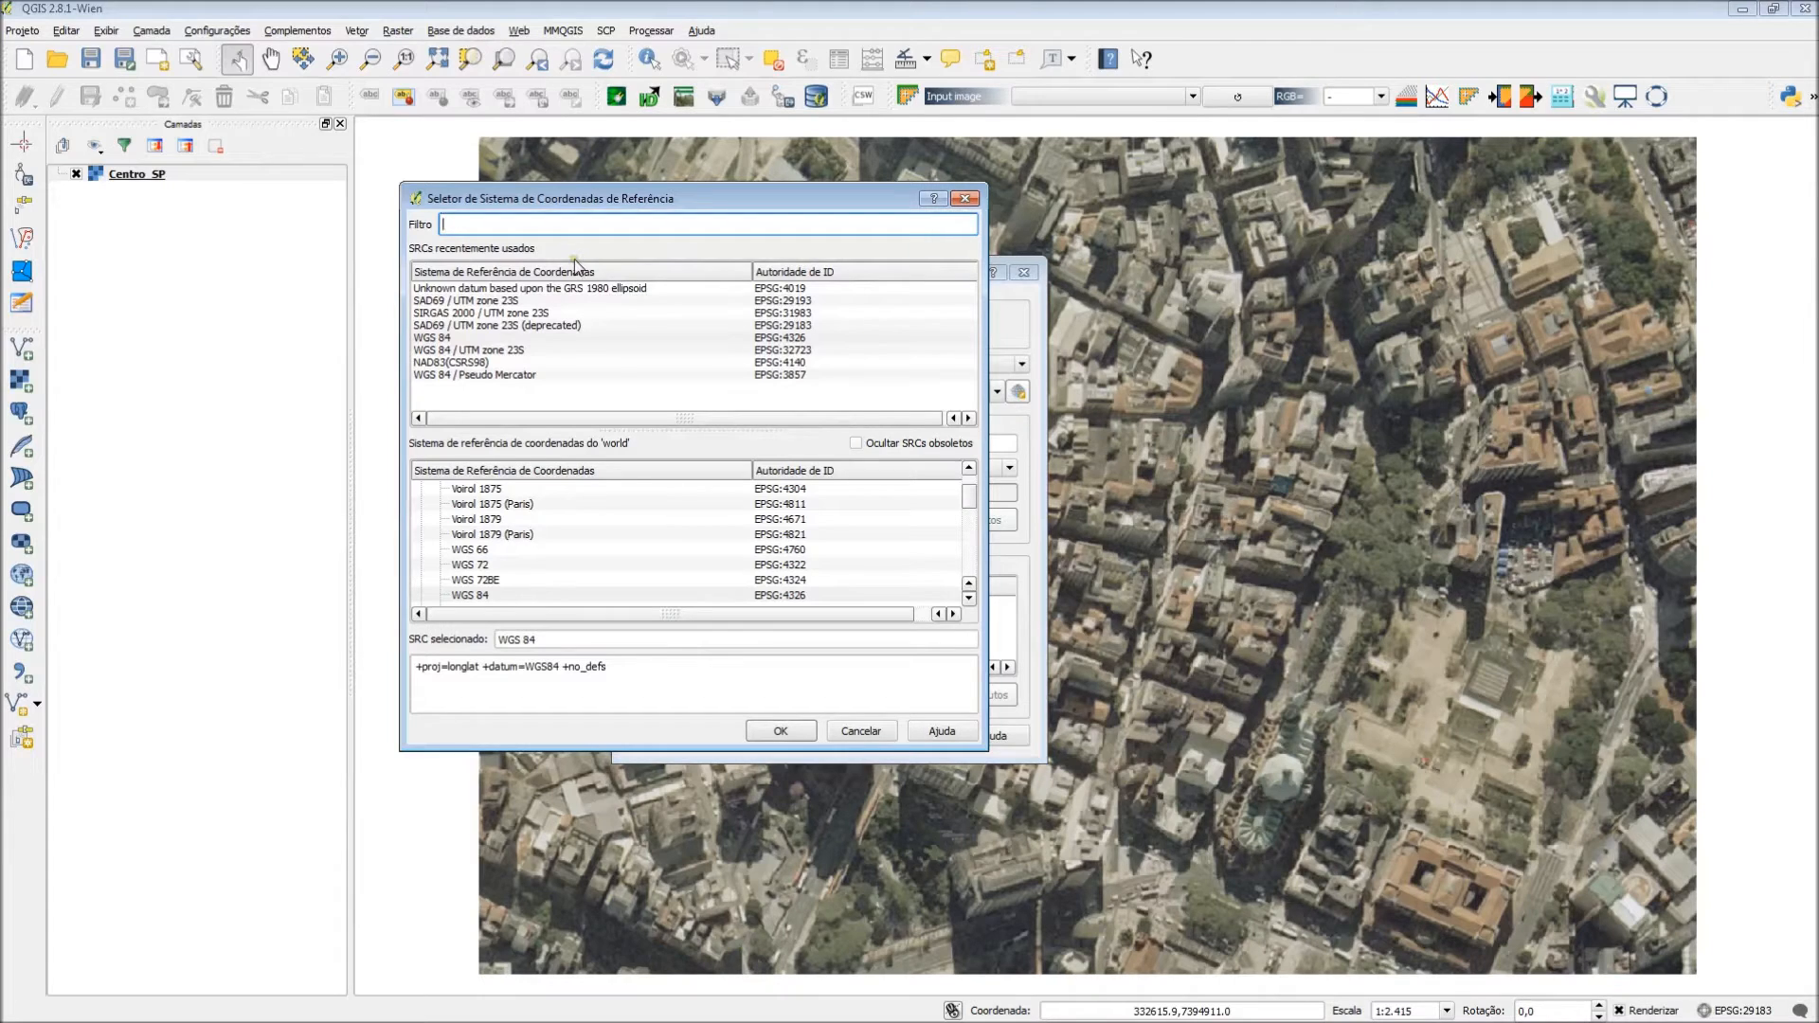
pyautogui.click(495, 301)
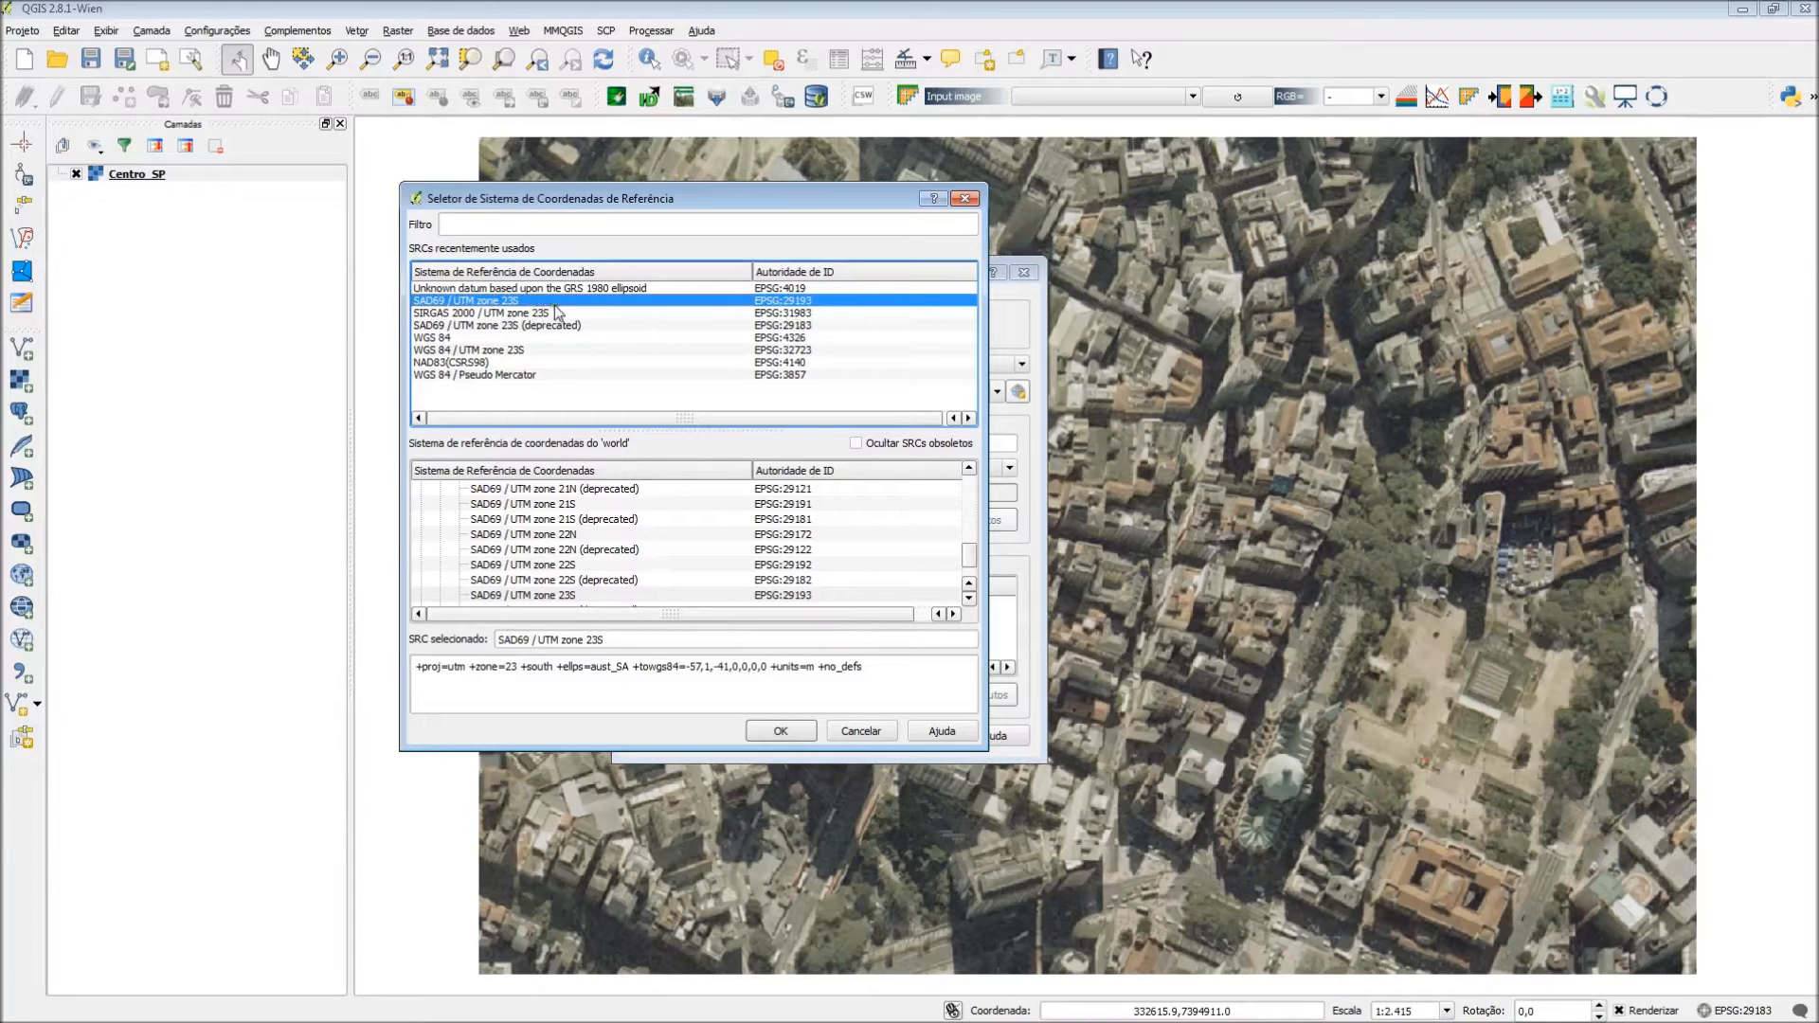
pyautogui.click(791, 732)
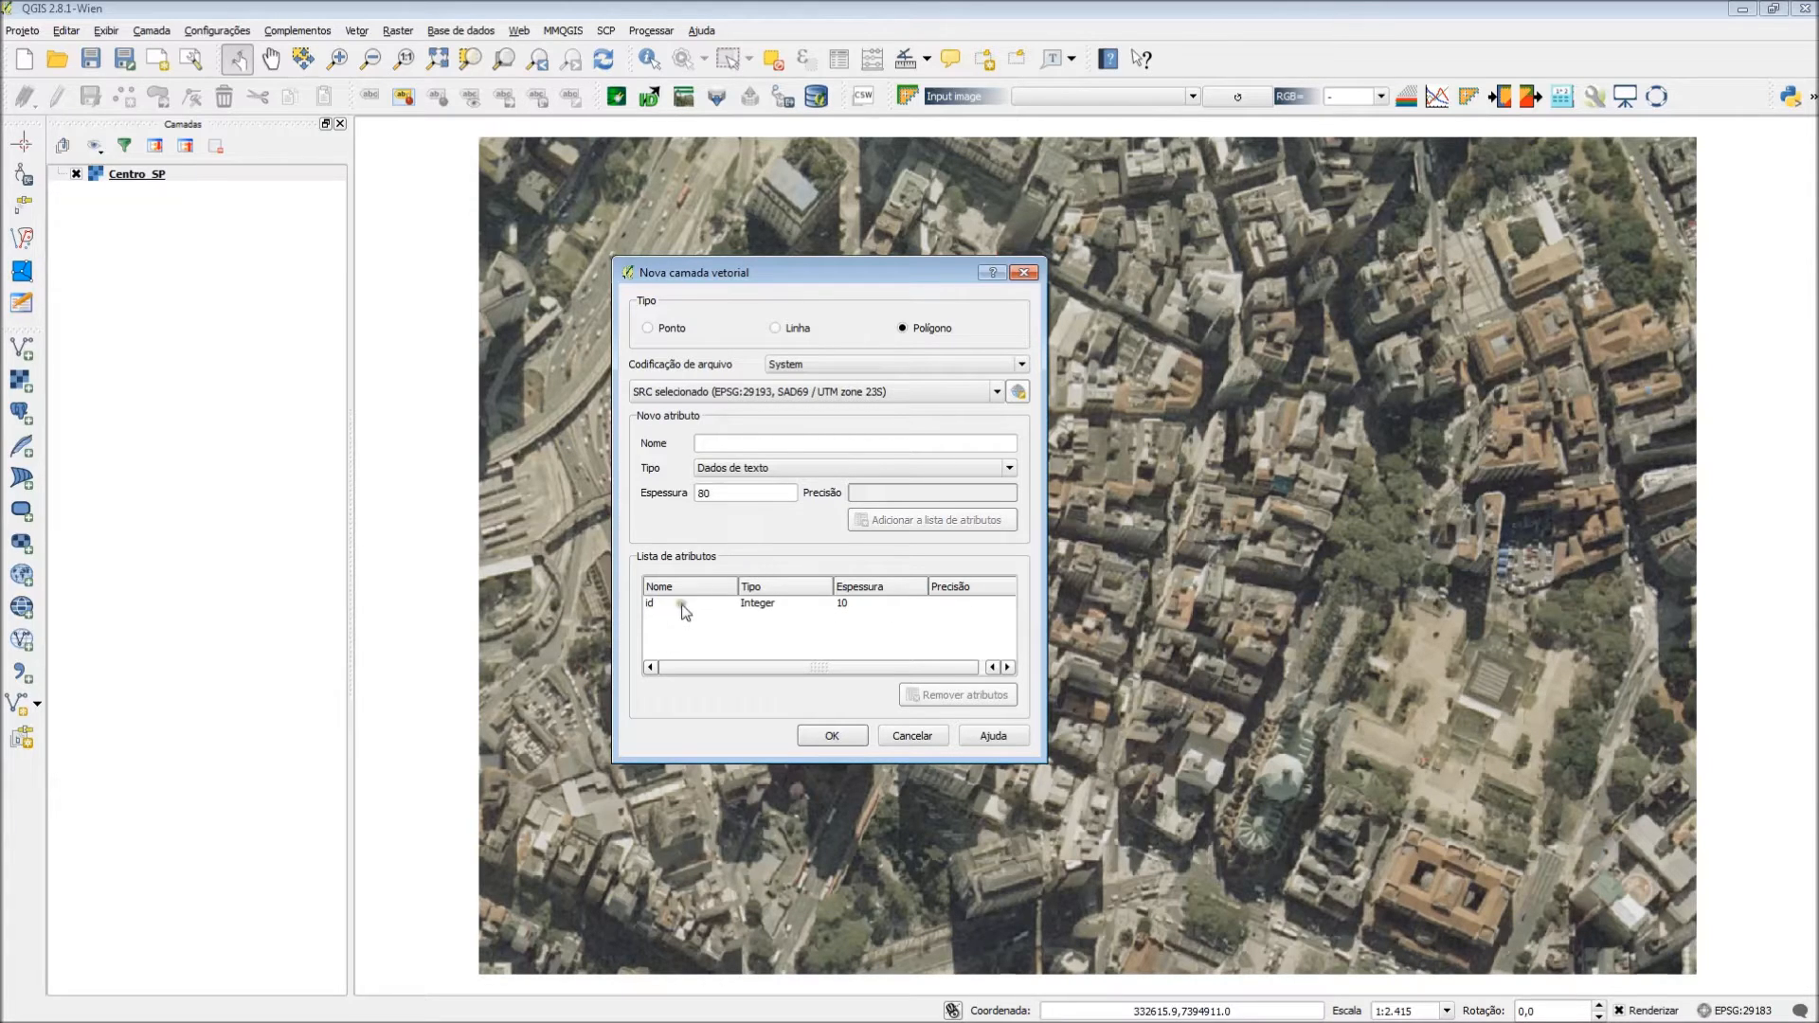
# Add an integer attribute named QTD_IMOVEI with a width of 3 to the new layer's attribute list
pyautogui.click(733, 445)
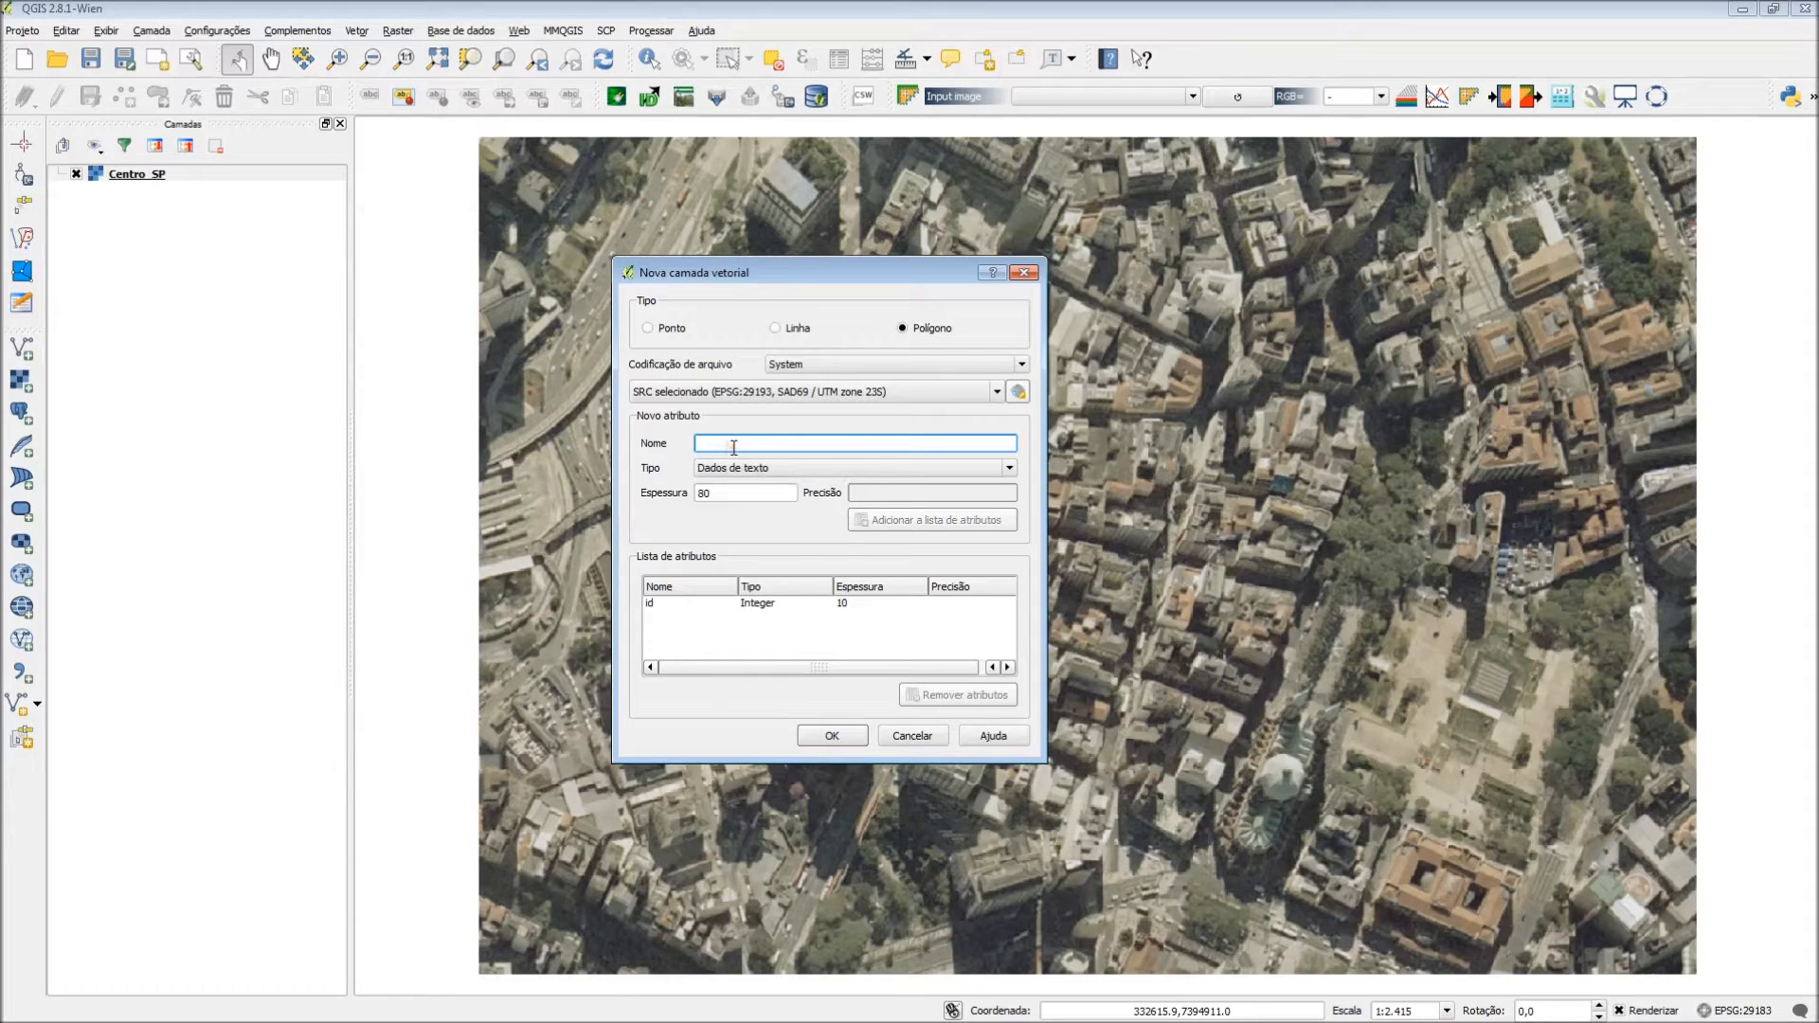
pyautogui.write('QTD_IMOVE')
pyautogui.press('BackSpace')
pyautogui.press('BackSpace')
pyautogui.doubleClick(720, 492)
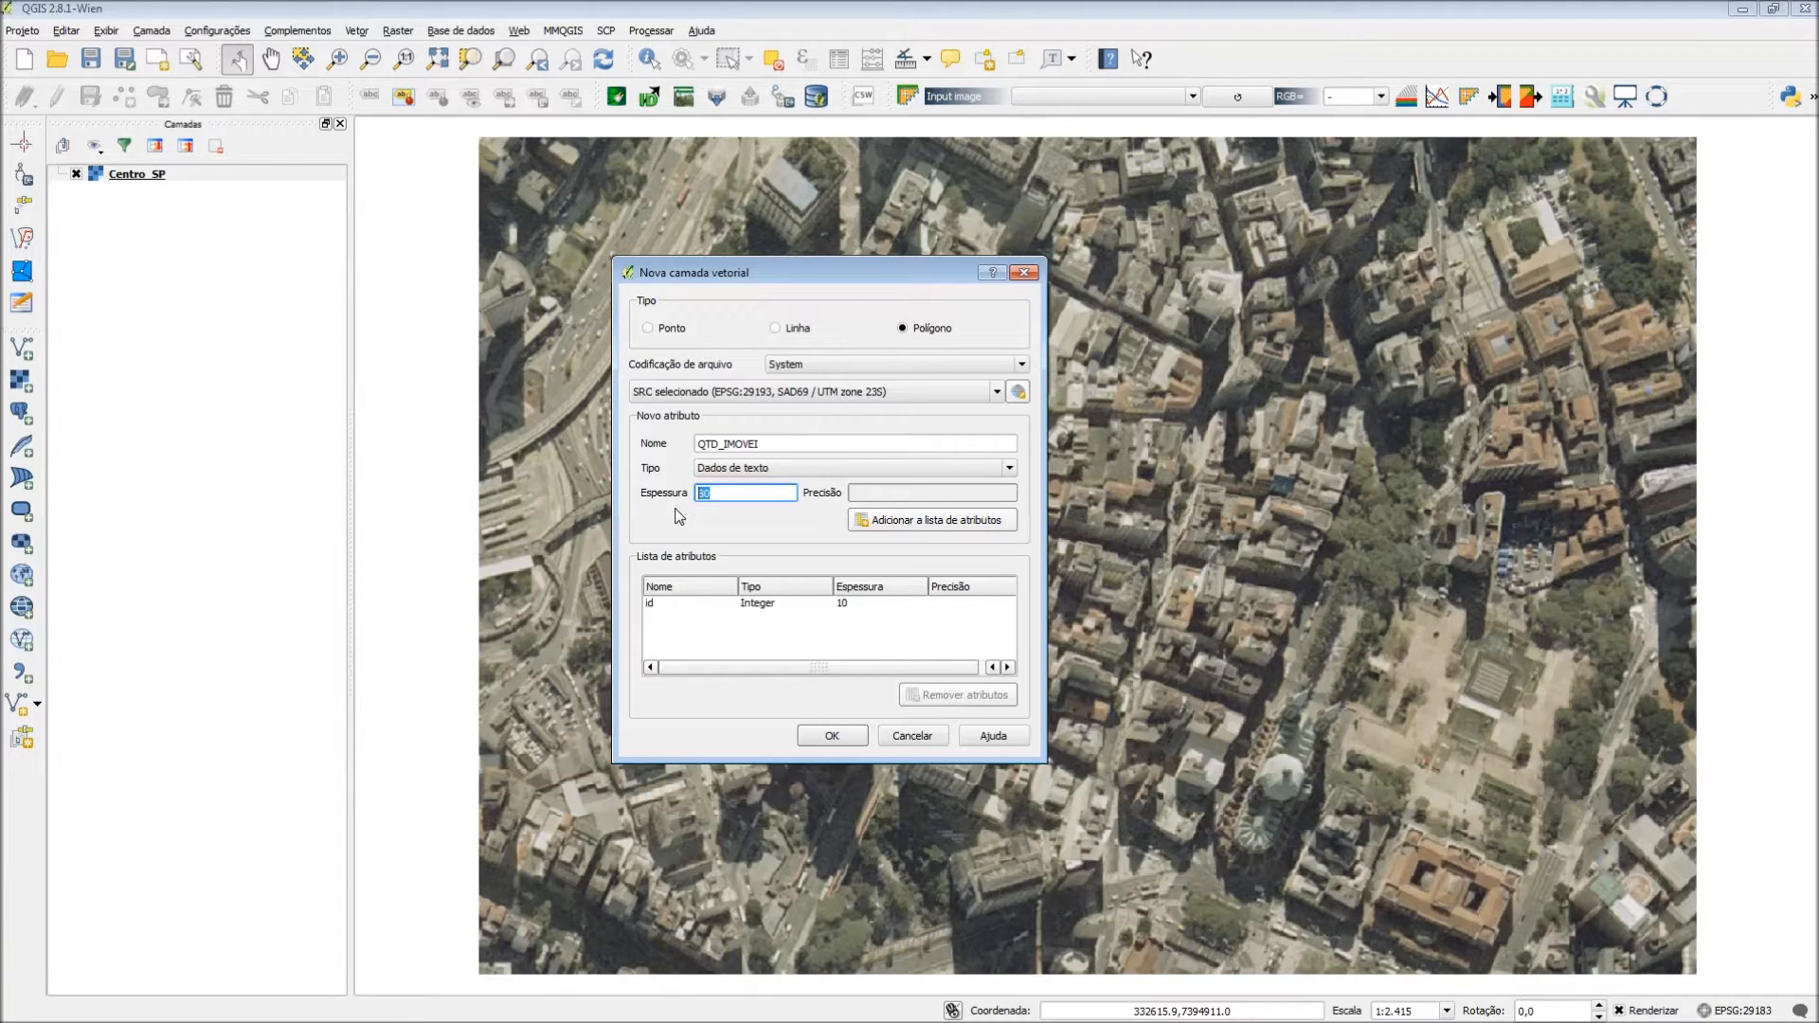
pyautogui.click(777, 468)
pyautogui.click(748, 492)
pyautogui.click(732, 494)
pyautogui.doubleClick(733, 494)
pyautogui.write('3')
pyautogui.click(941, 526)
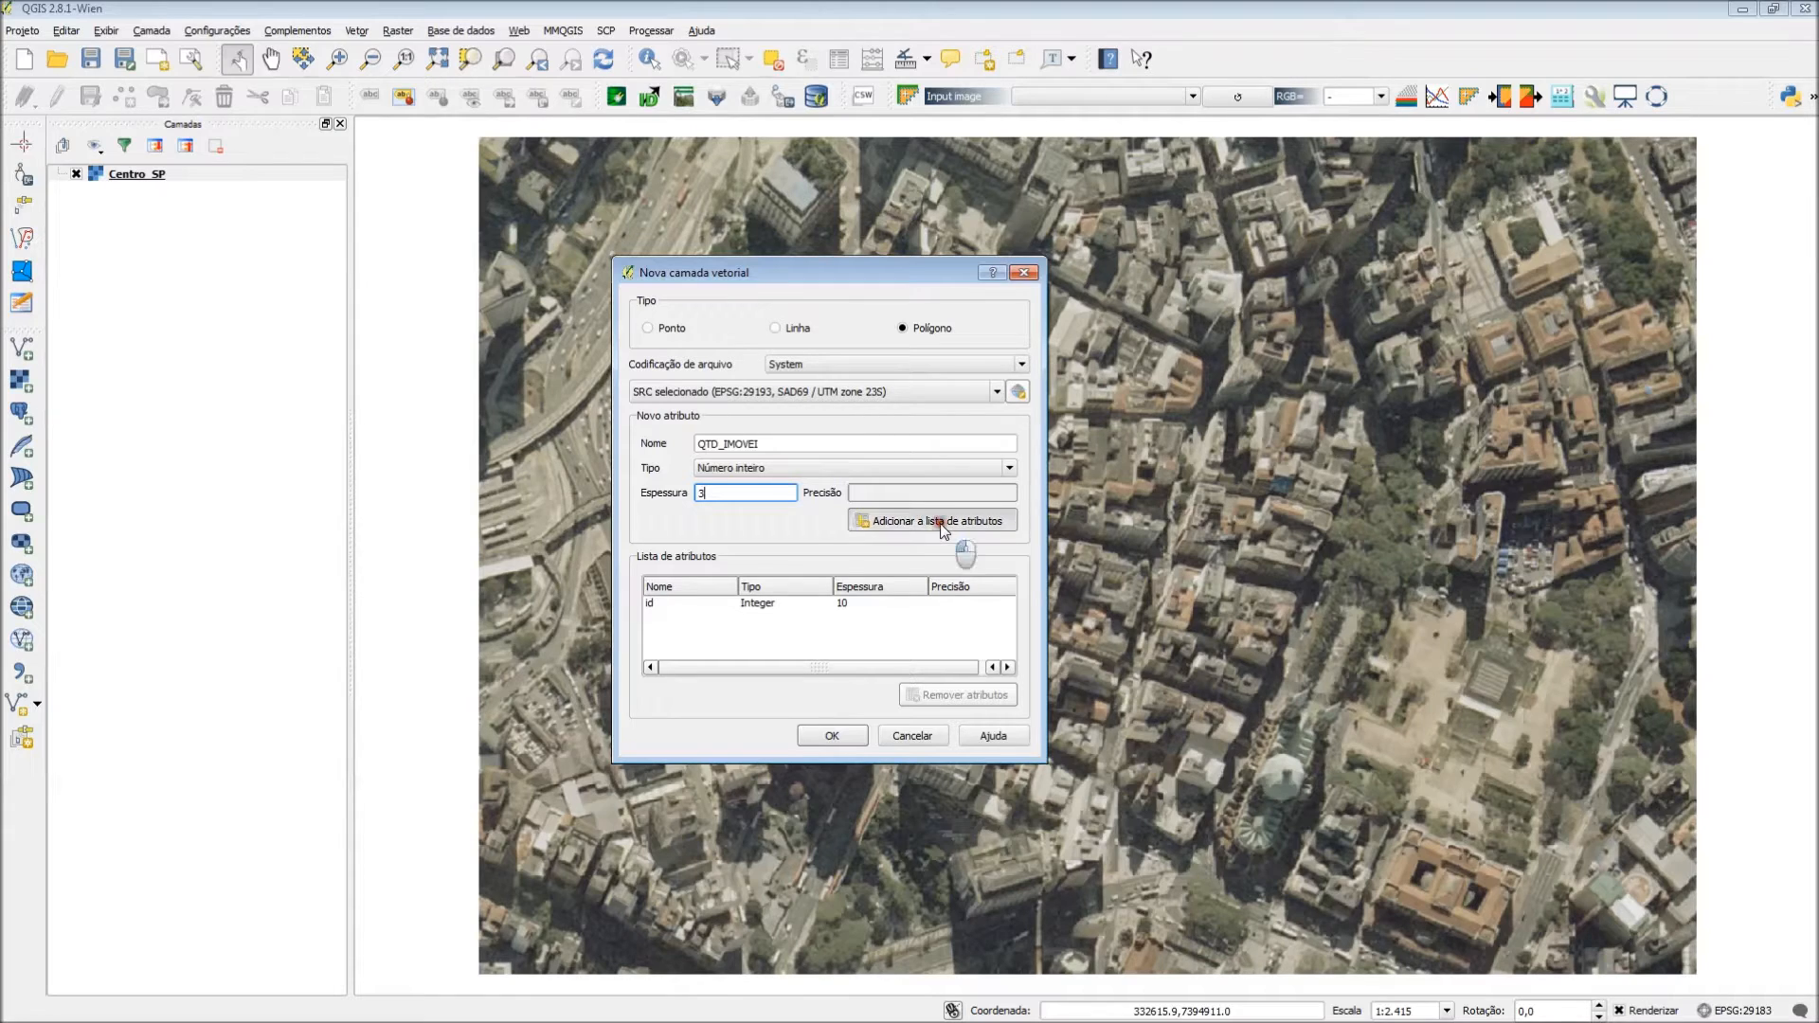
# Add an integer attribute named HABITANTES with a width of 5 to the attribute list
pyautogui.click(745, 449)
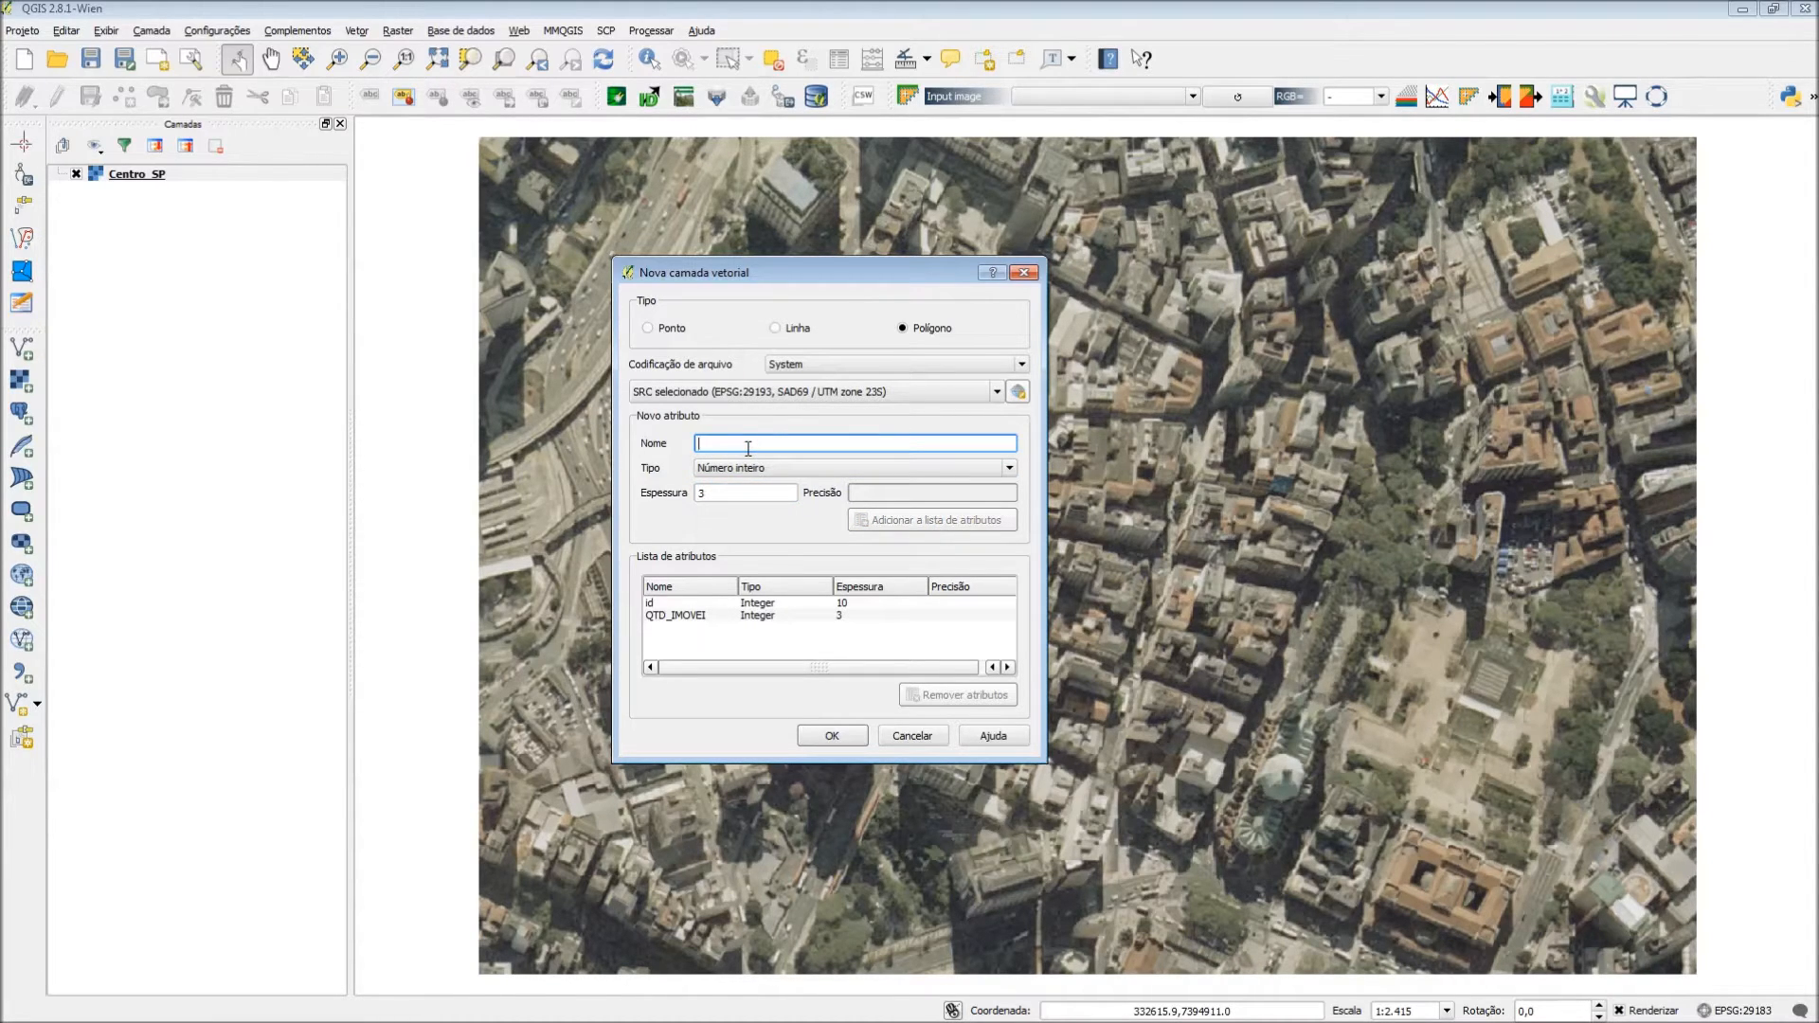
pyautogui.write('HABITANTES')
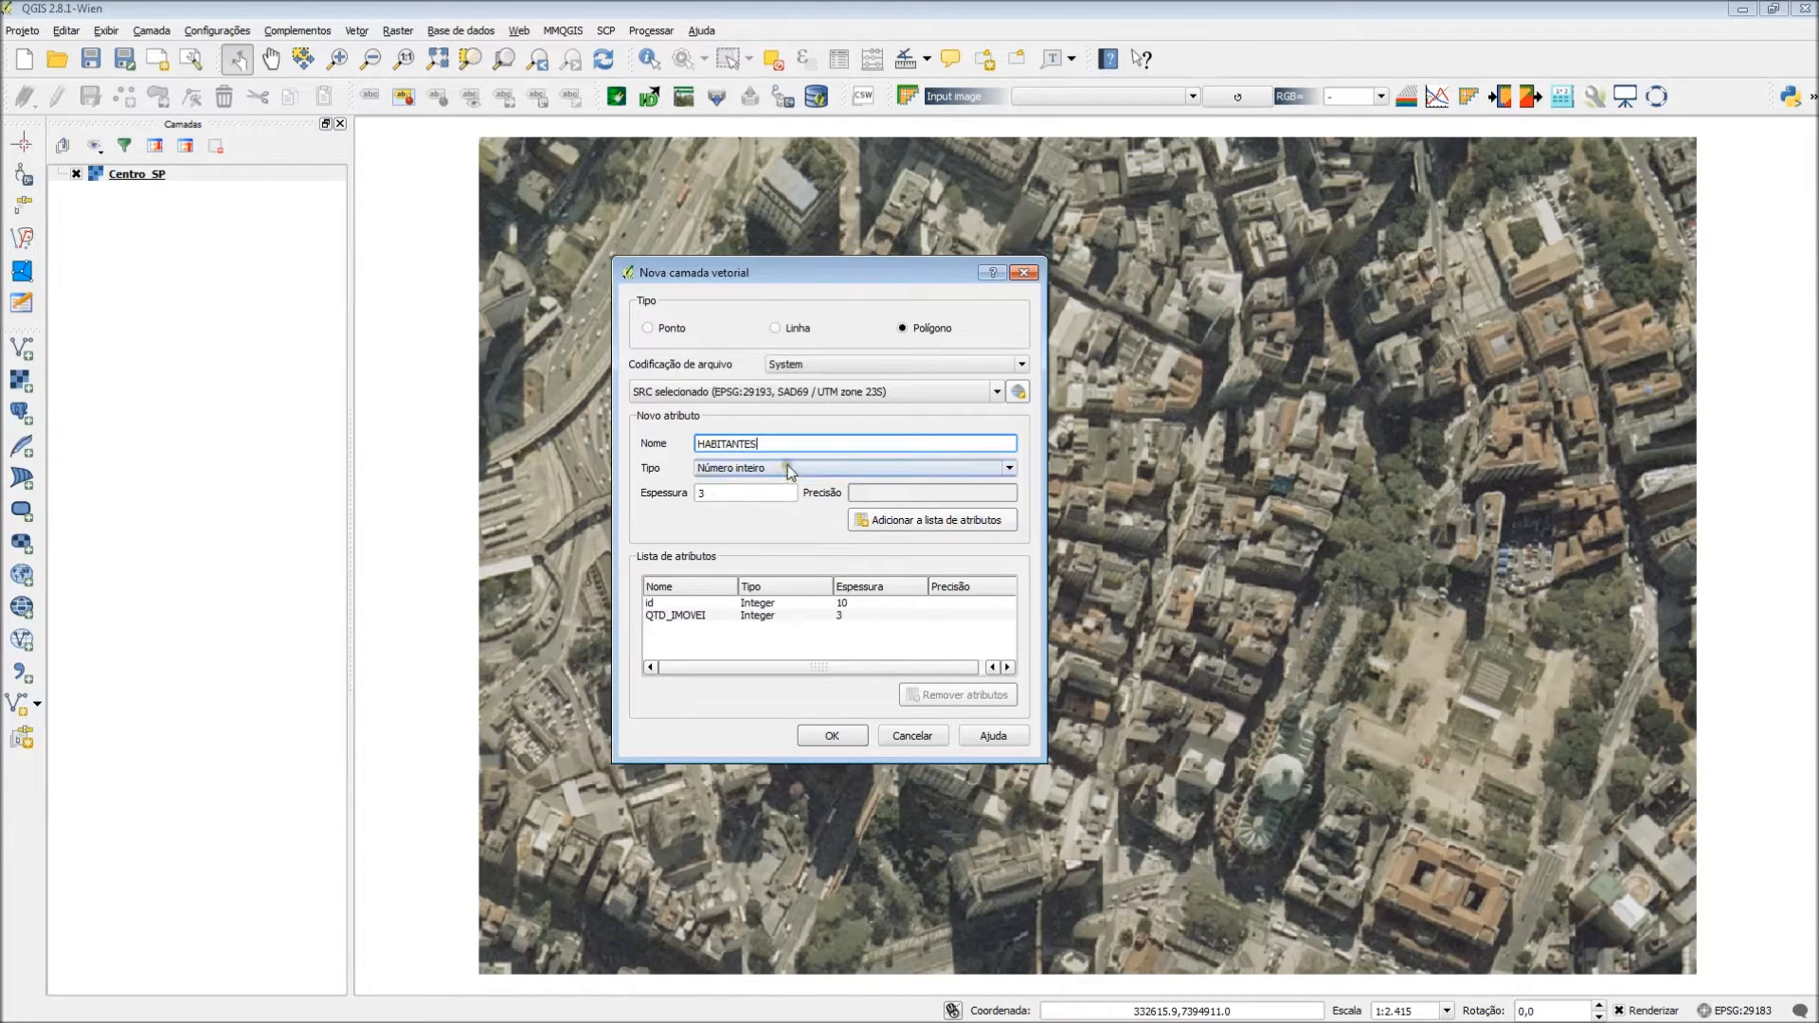
pyautogui.doubleClick(702, 495)
pyautogui.write('5')
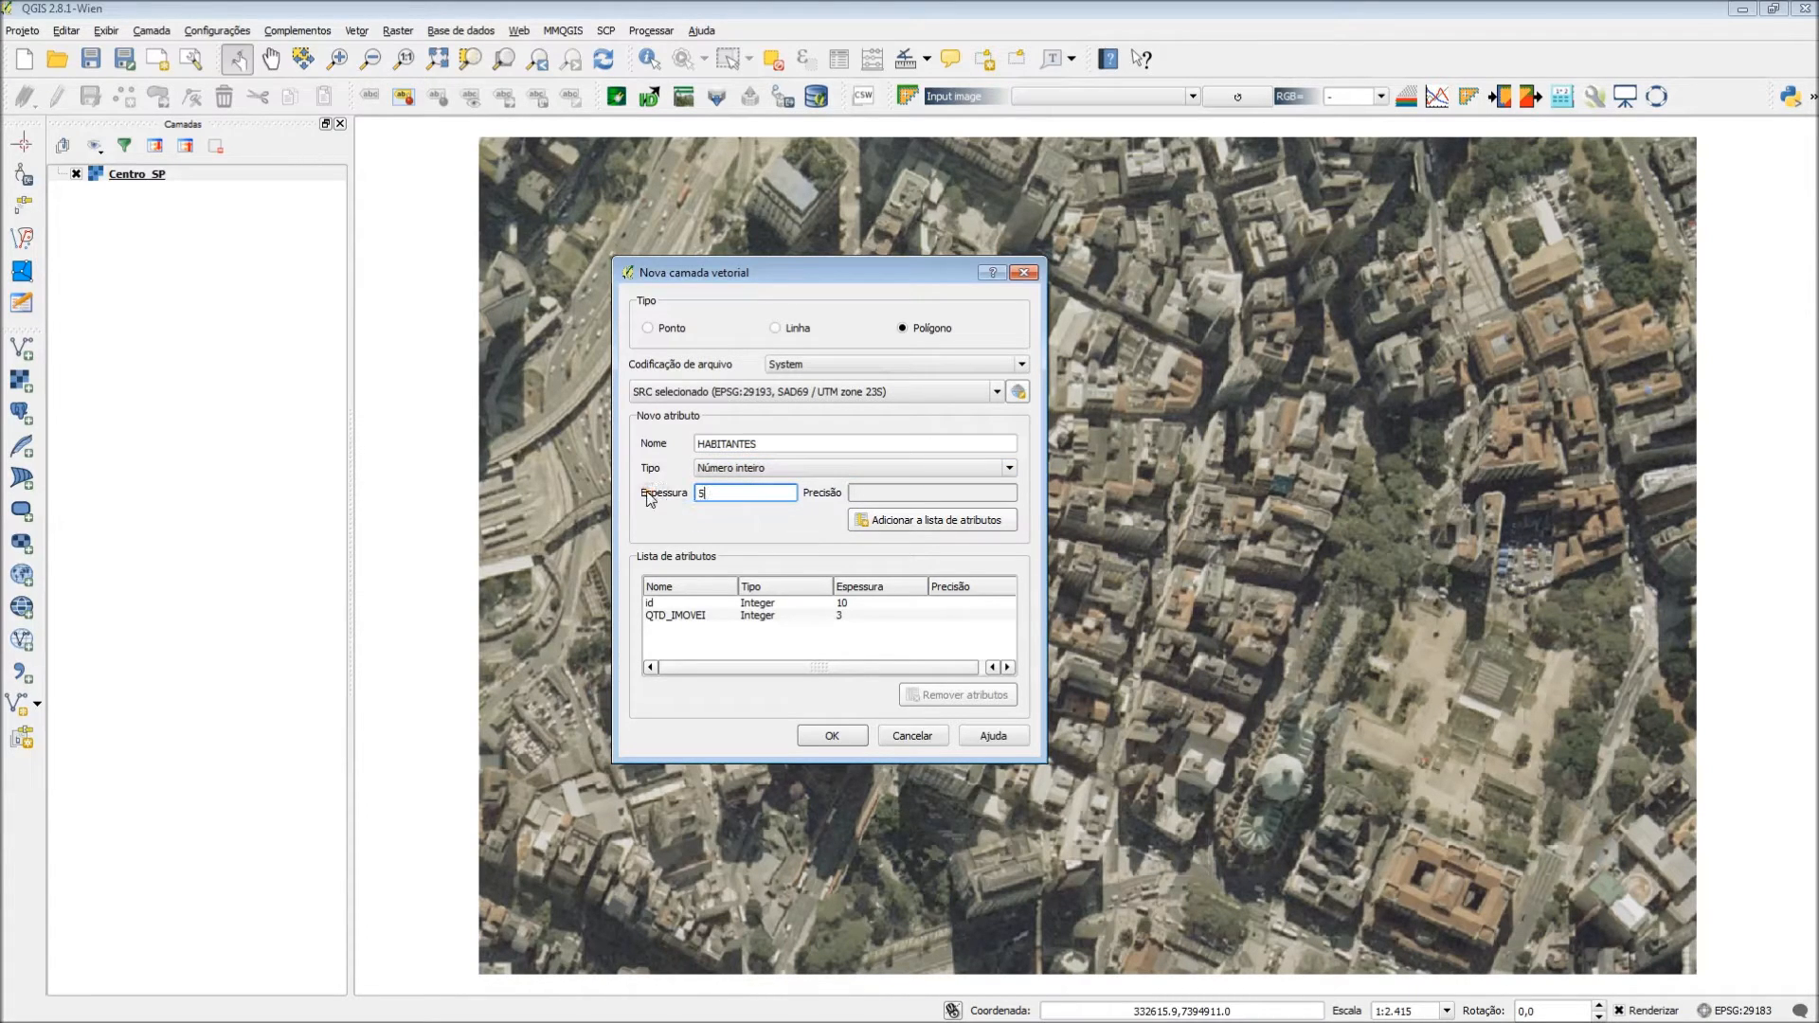
pyautogui.click(914, 517)
# Add a decimal attribute named RENDA with a width of 8 and a precision of 2 to the attribute list
pyautogui.click(768, 447)
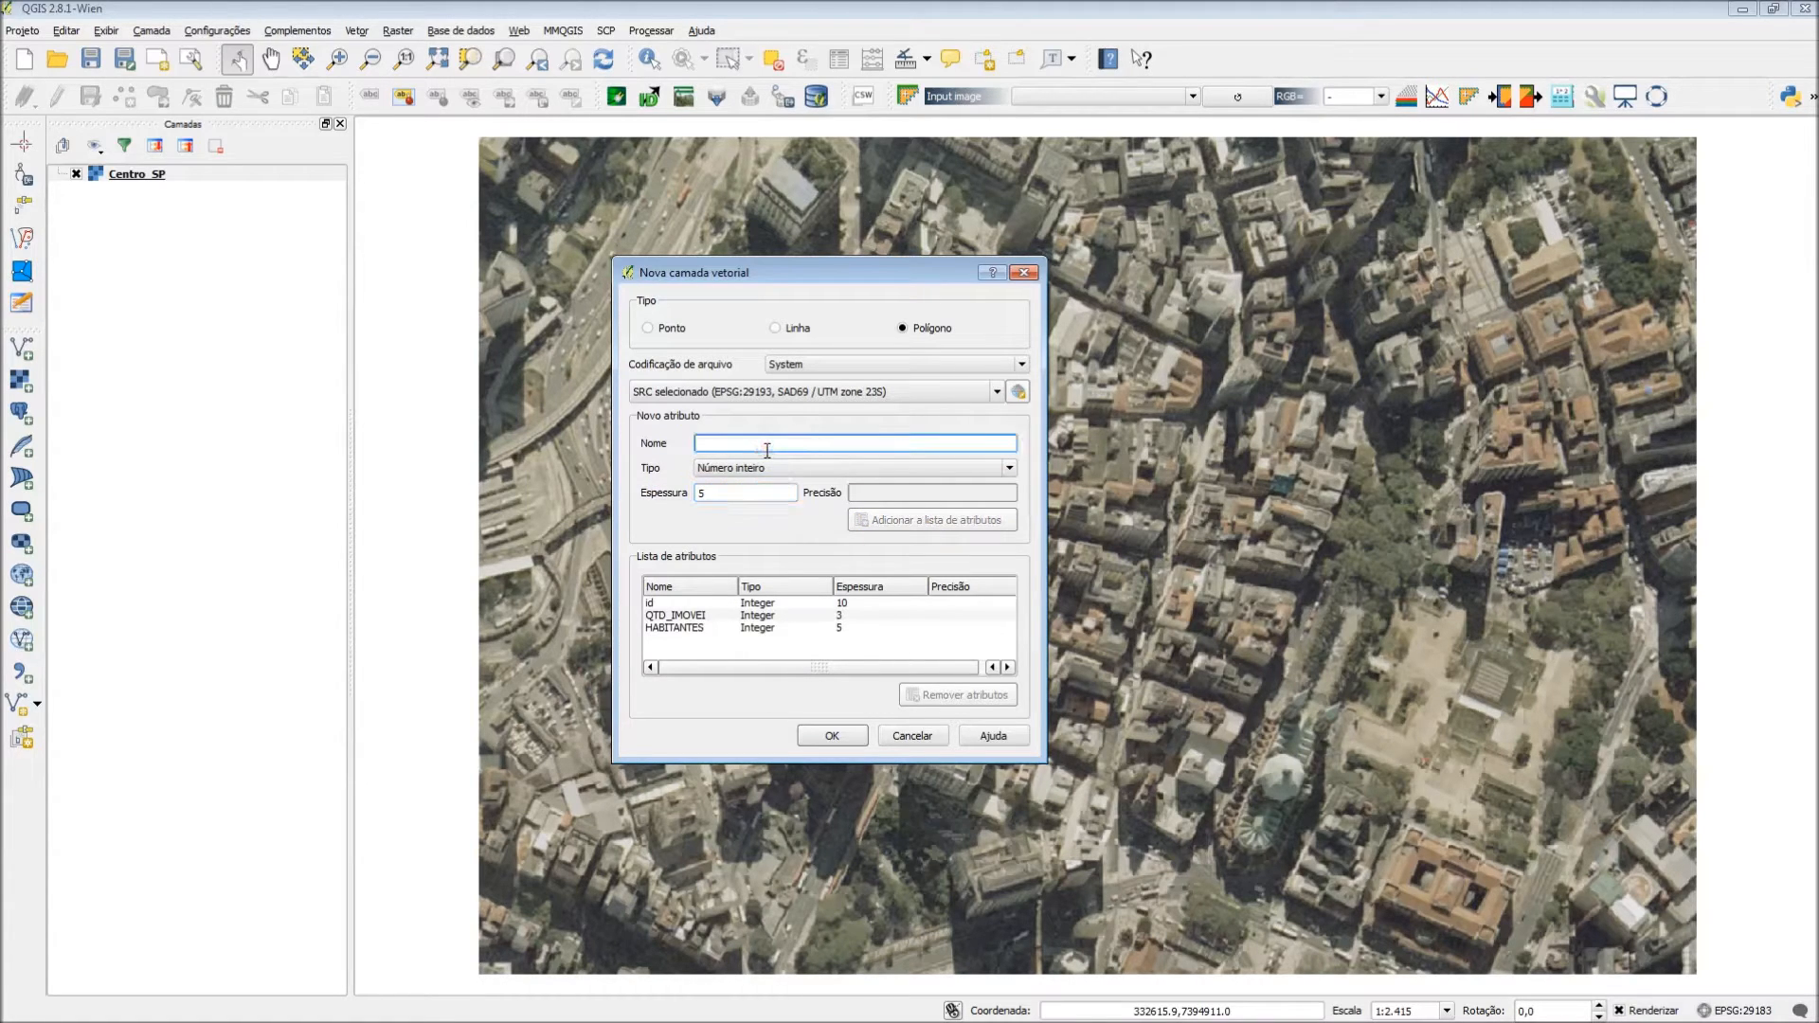
pyautogui.write('RENDA')
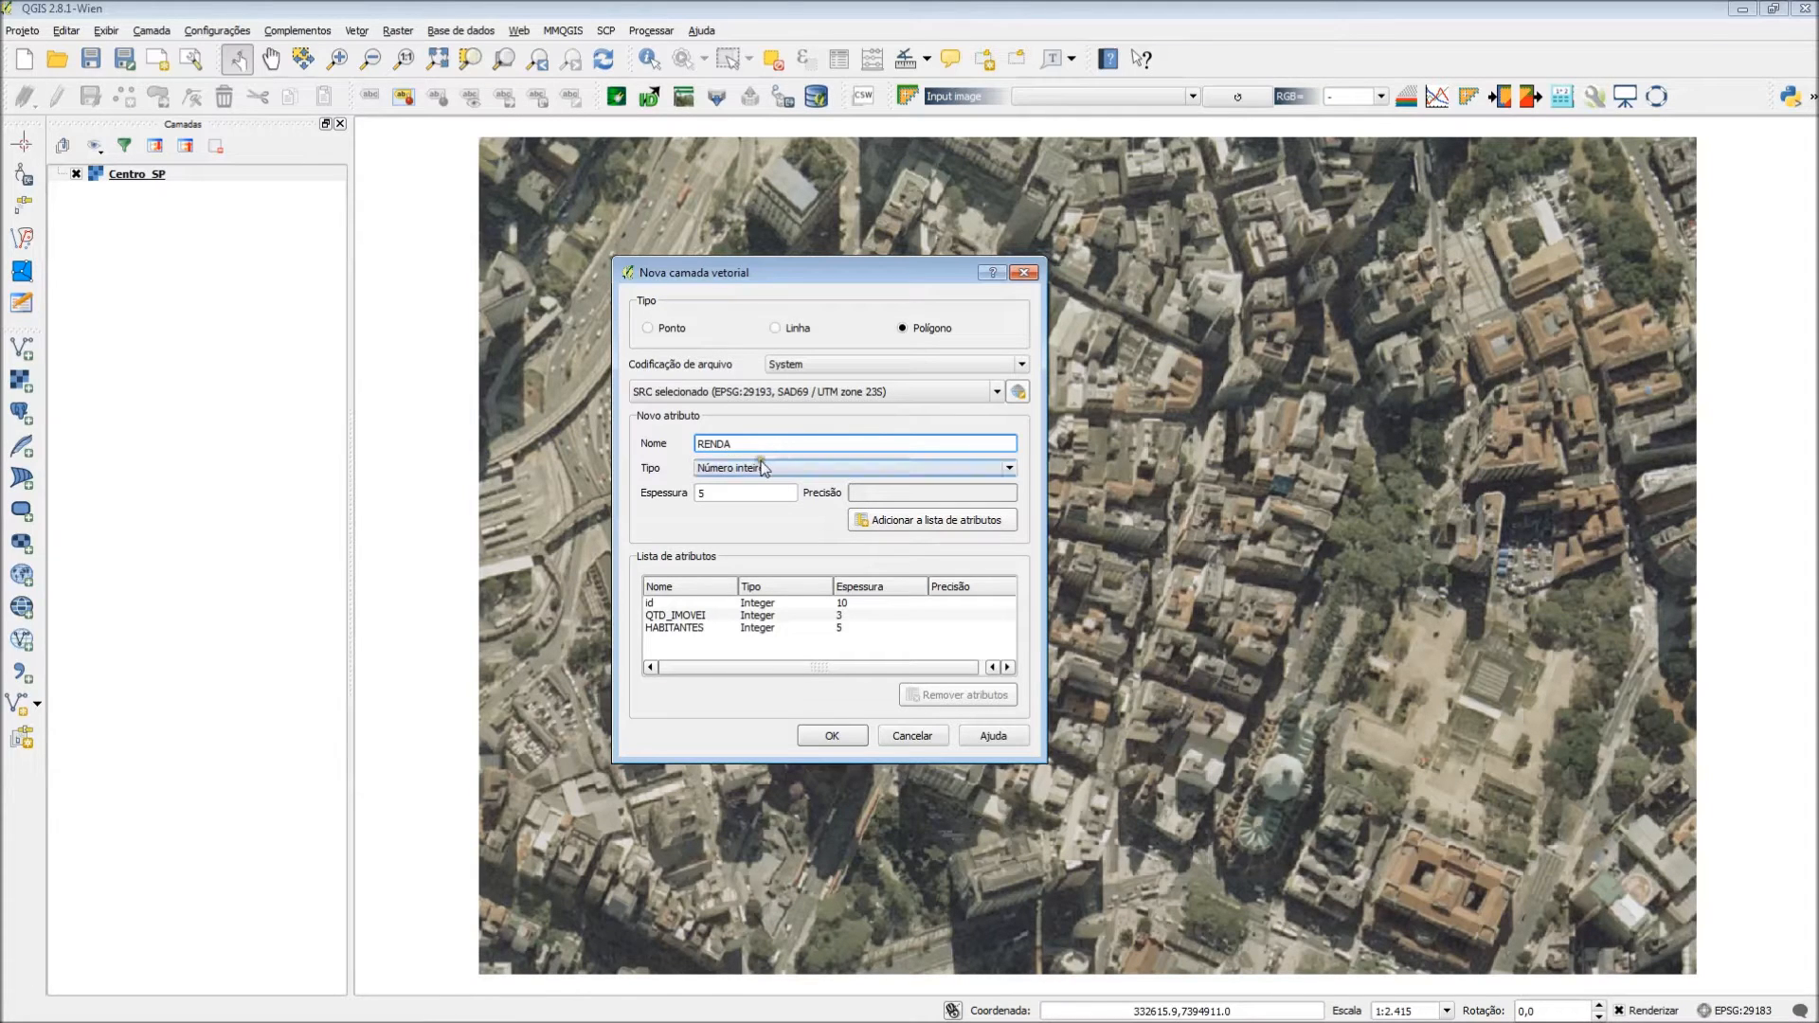
pyautogui.click(766, 468)
pyautogui.click(763, 517)
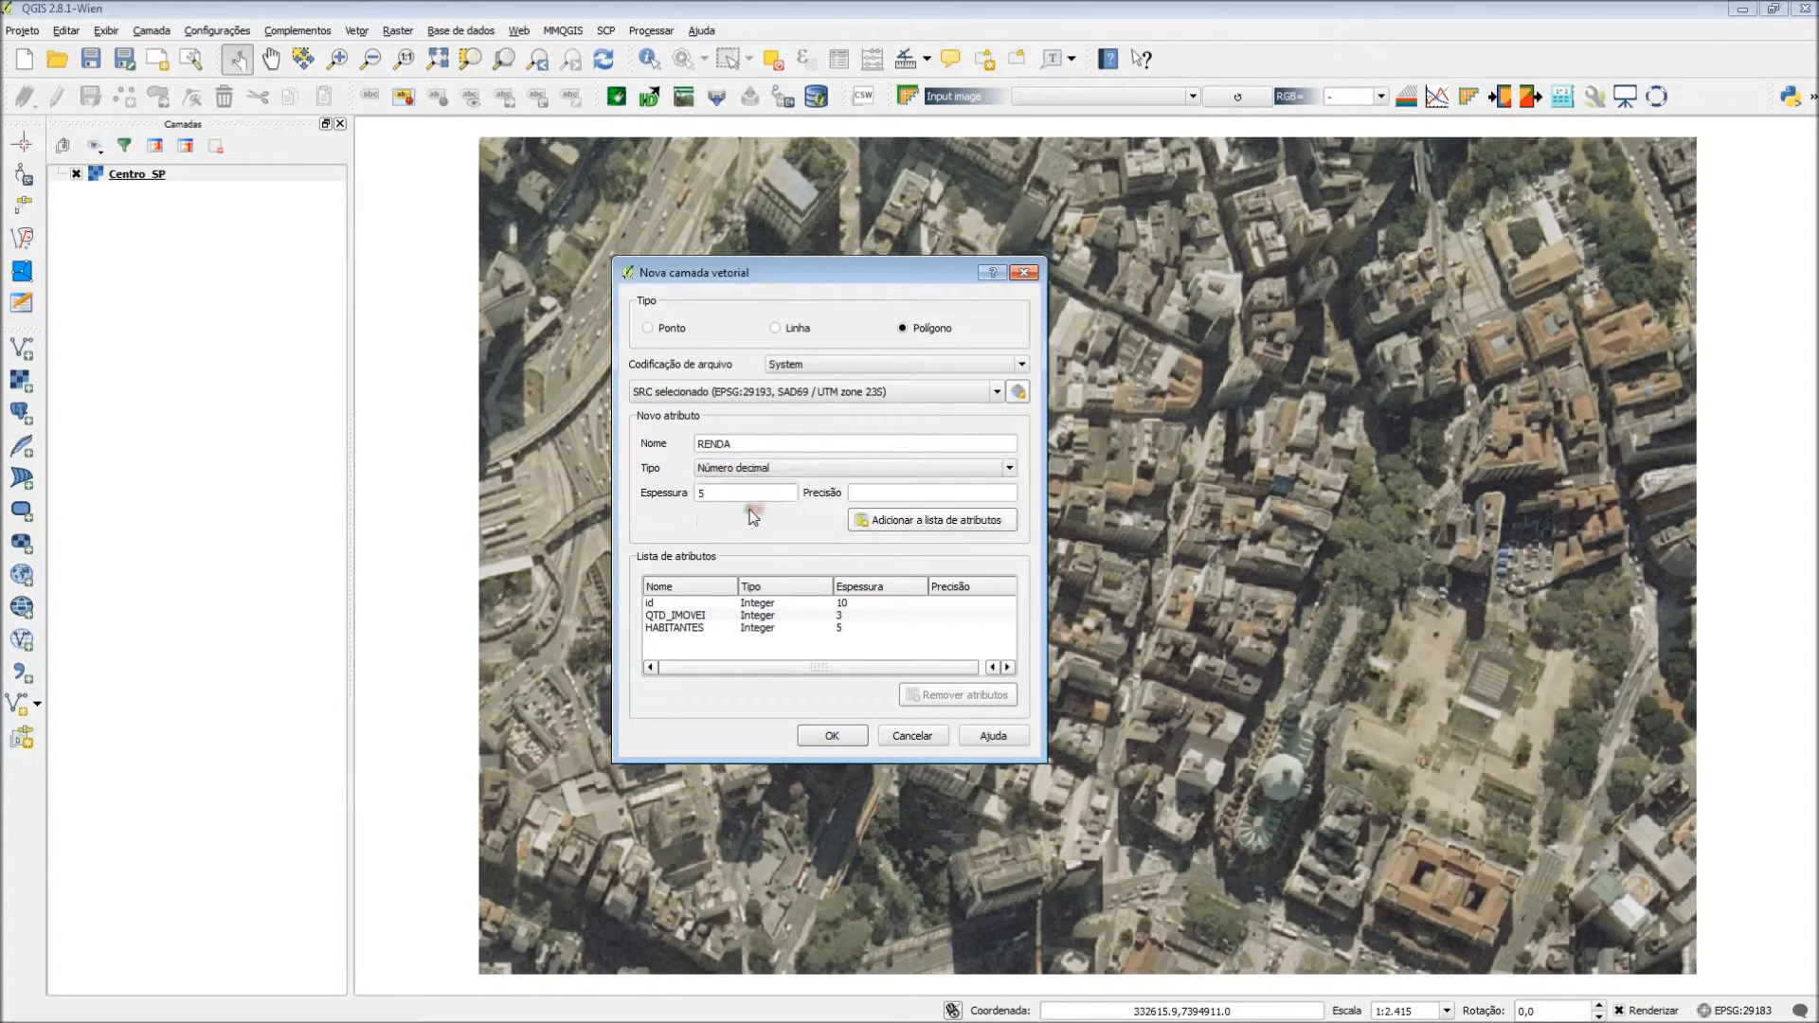
pyautogui.moveTo(725, 495); pyautogui.dragTo(681, 490)
pyautogui.write('8')
pyautogui.click(905, 492)
pyautogui.write('2')
pyautogui.click(901, 524)
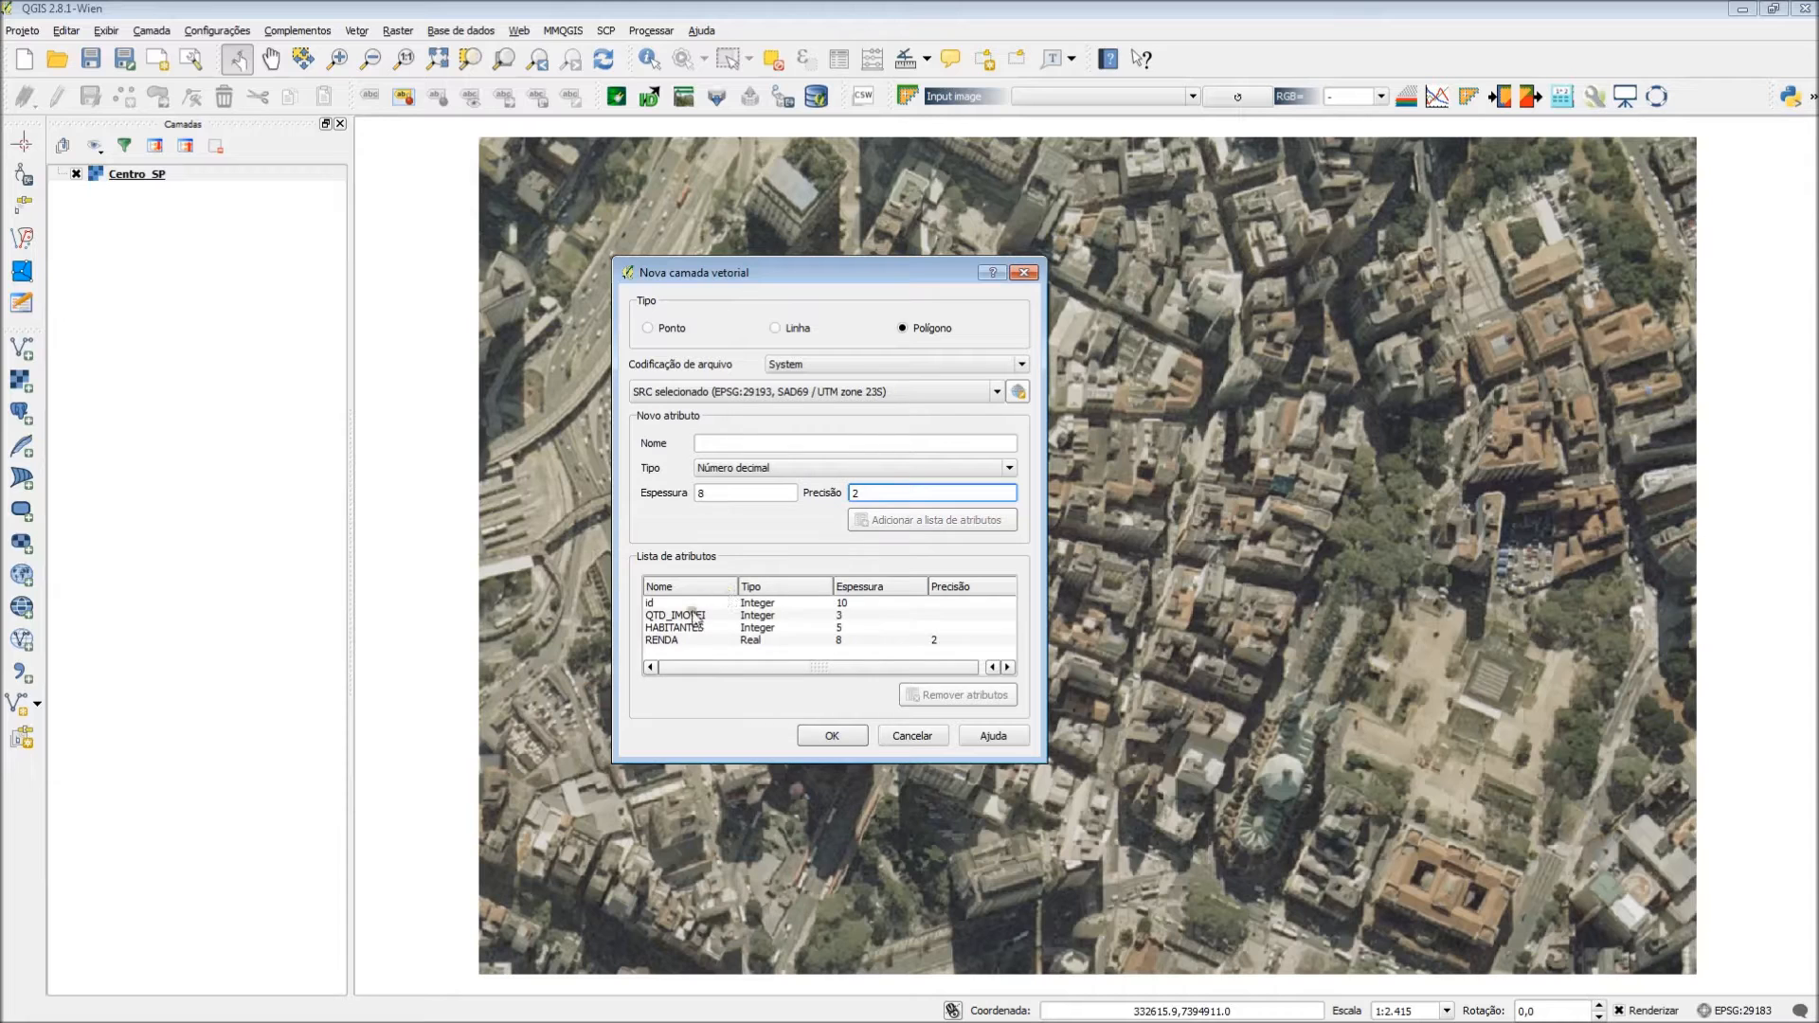
# Create the layer and save it as Quadras.shp in the Temp\Exemplo_Quadras folder
pyautogui.click(847, 736)
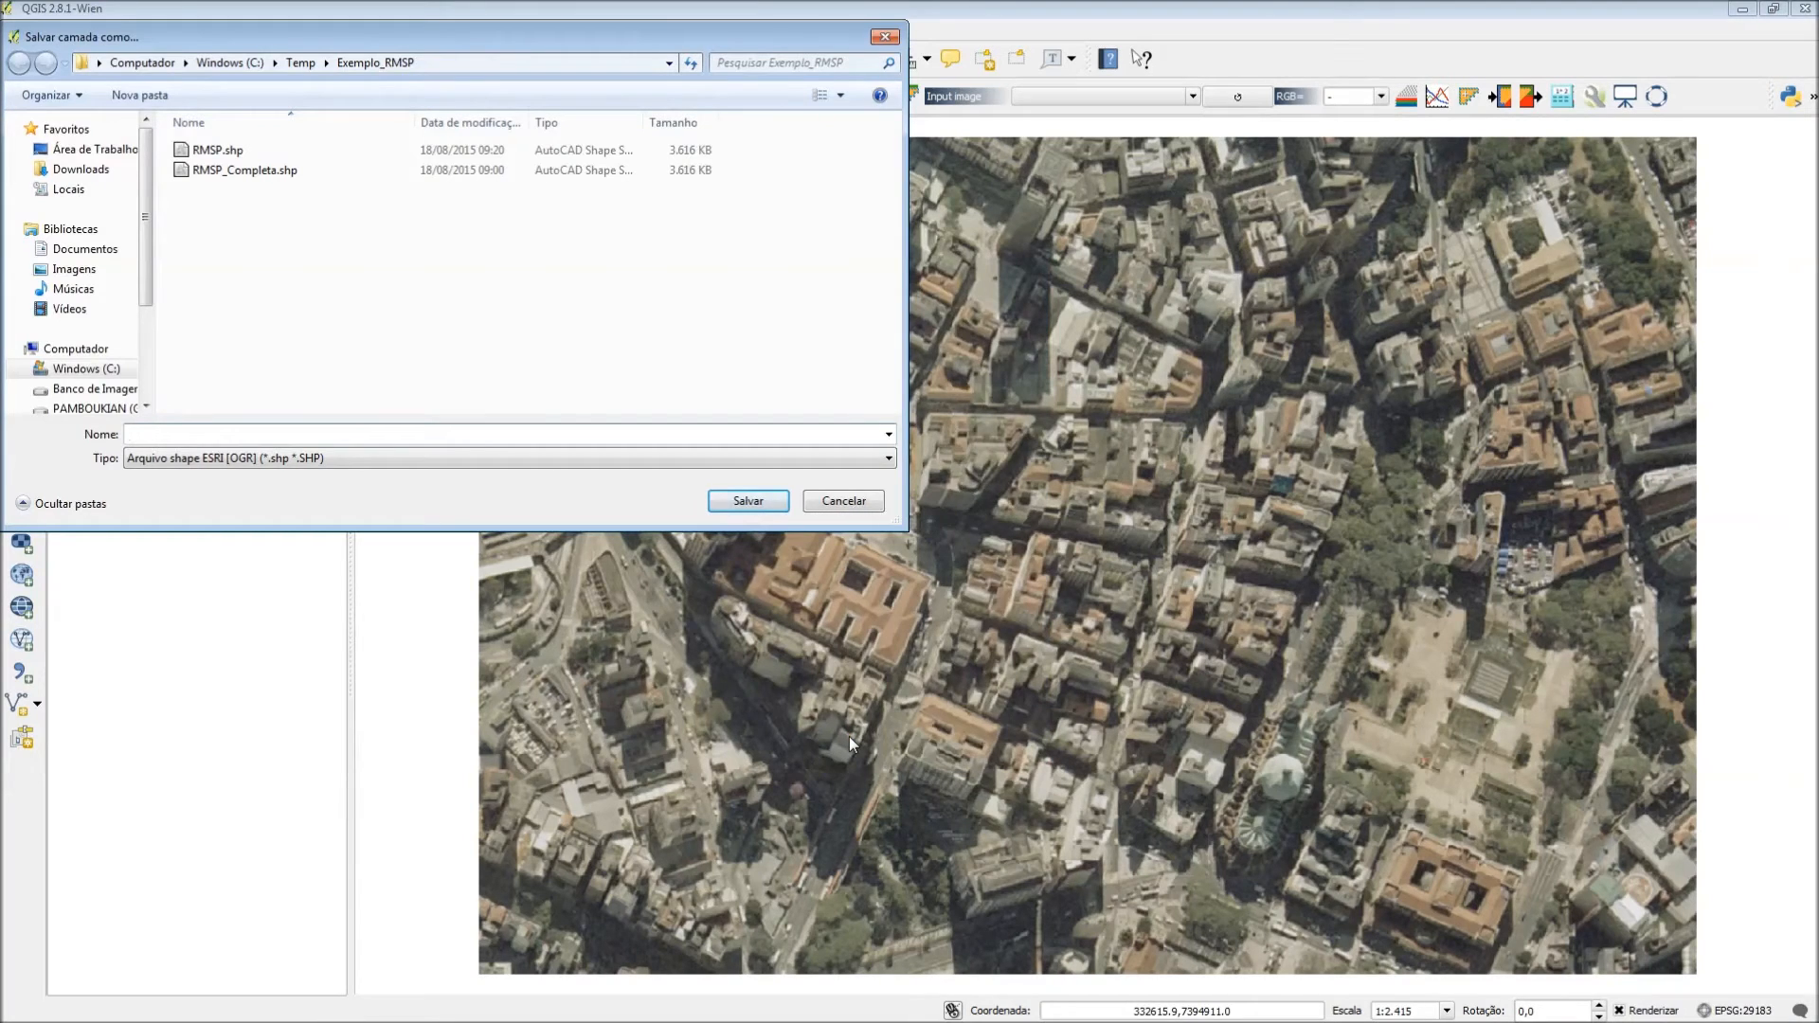
pyautogui.click(303, 62)
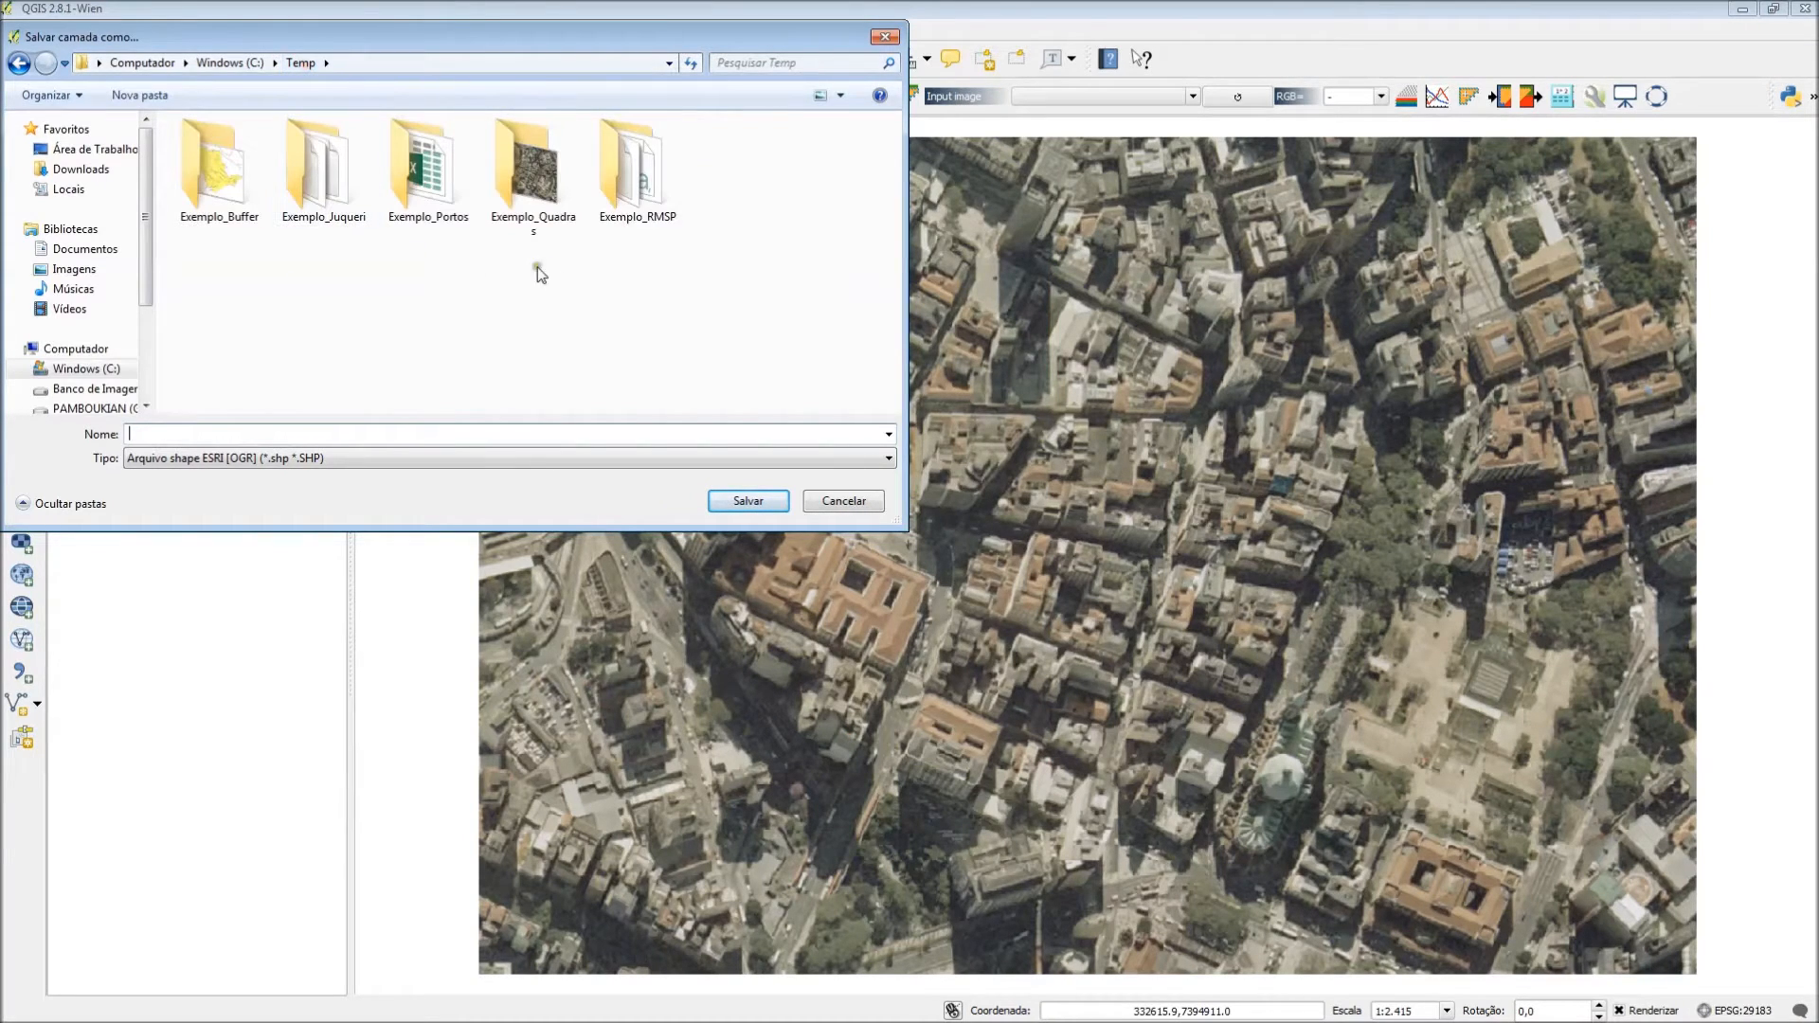
pyautogui.doubleClick(532, 191)
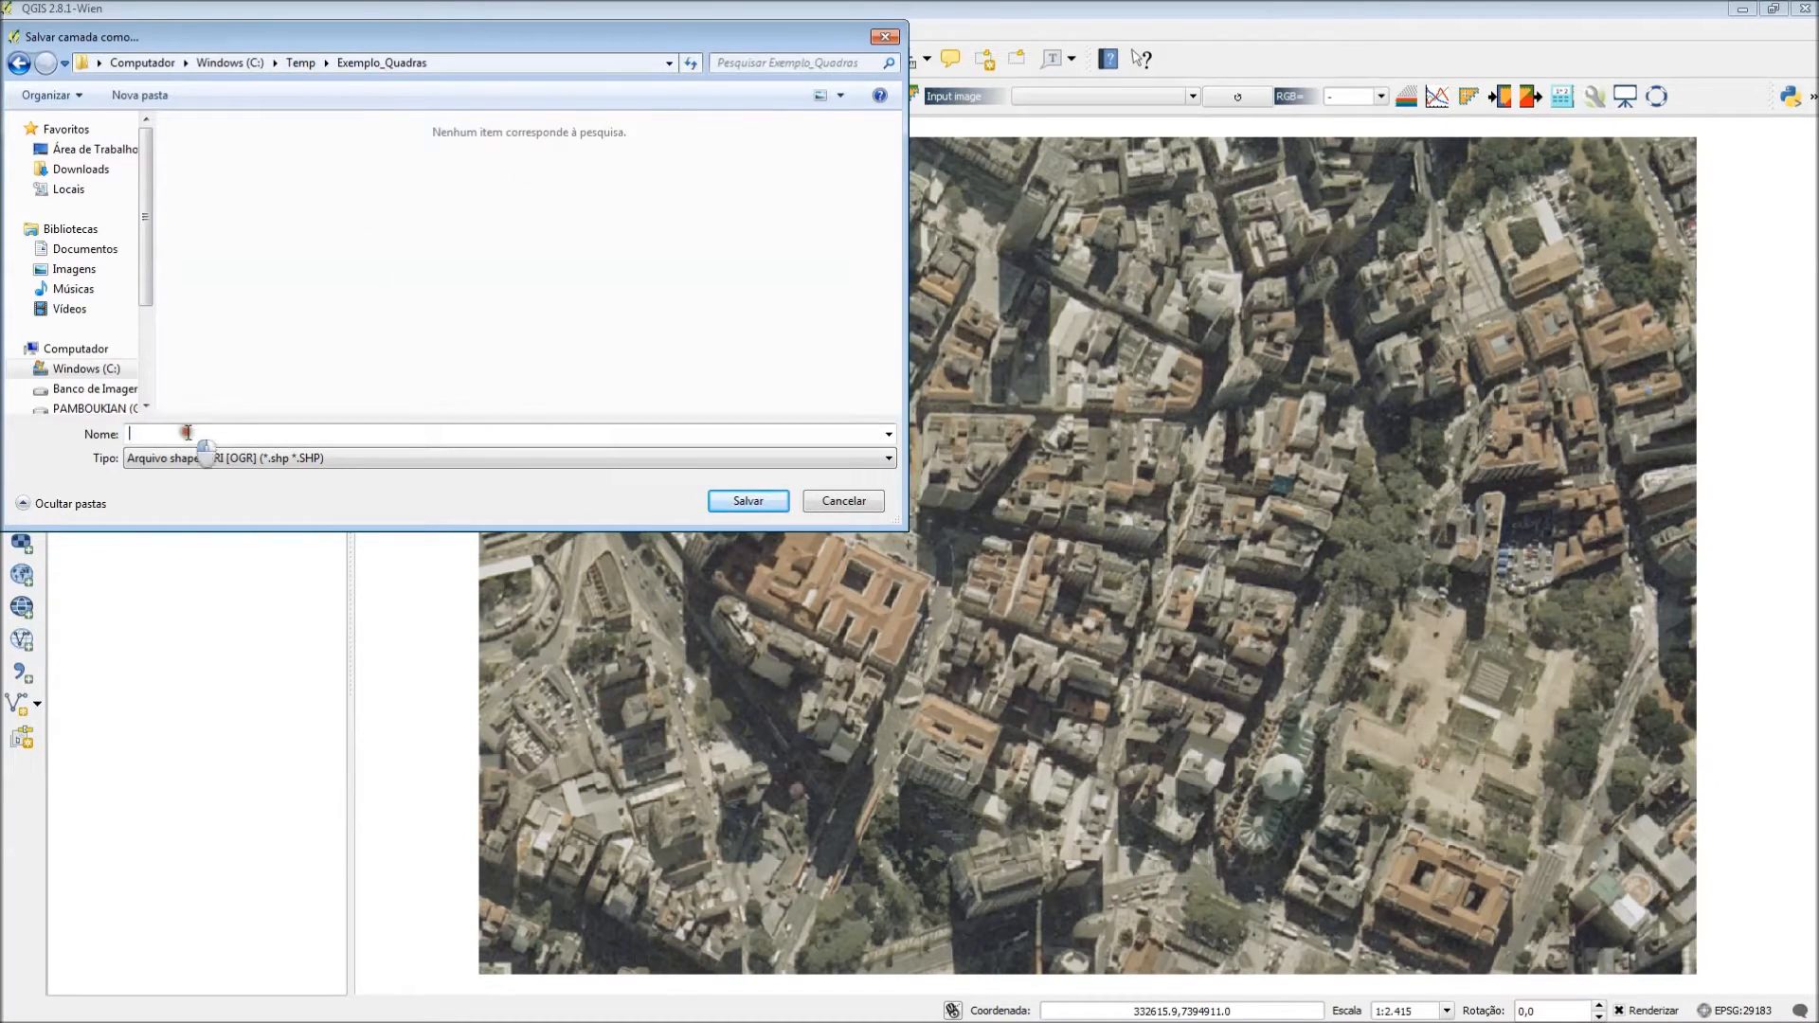
pyautogui.write('Quadras.shp')
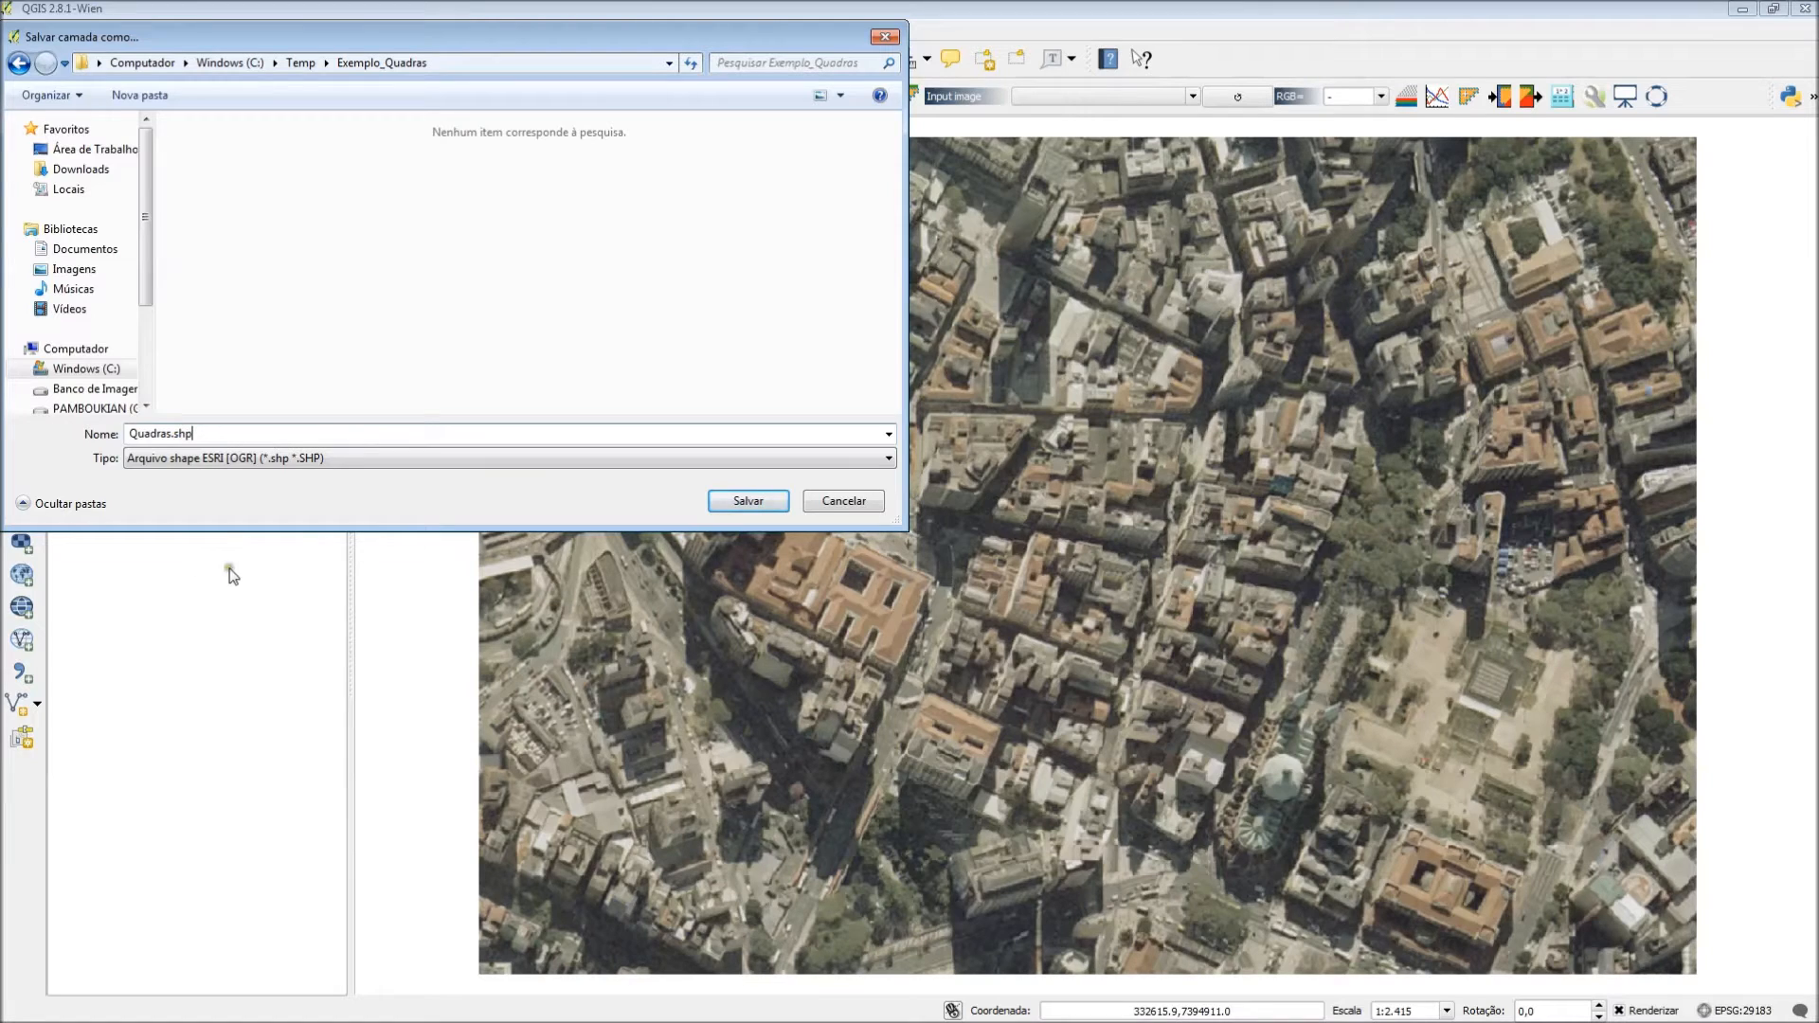
pyautogui.click(753, 508)
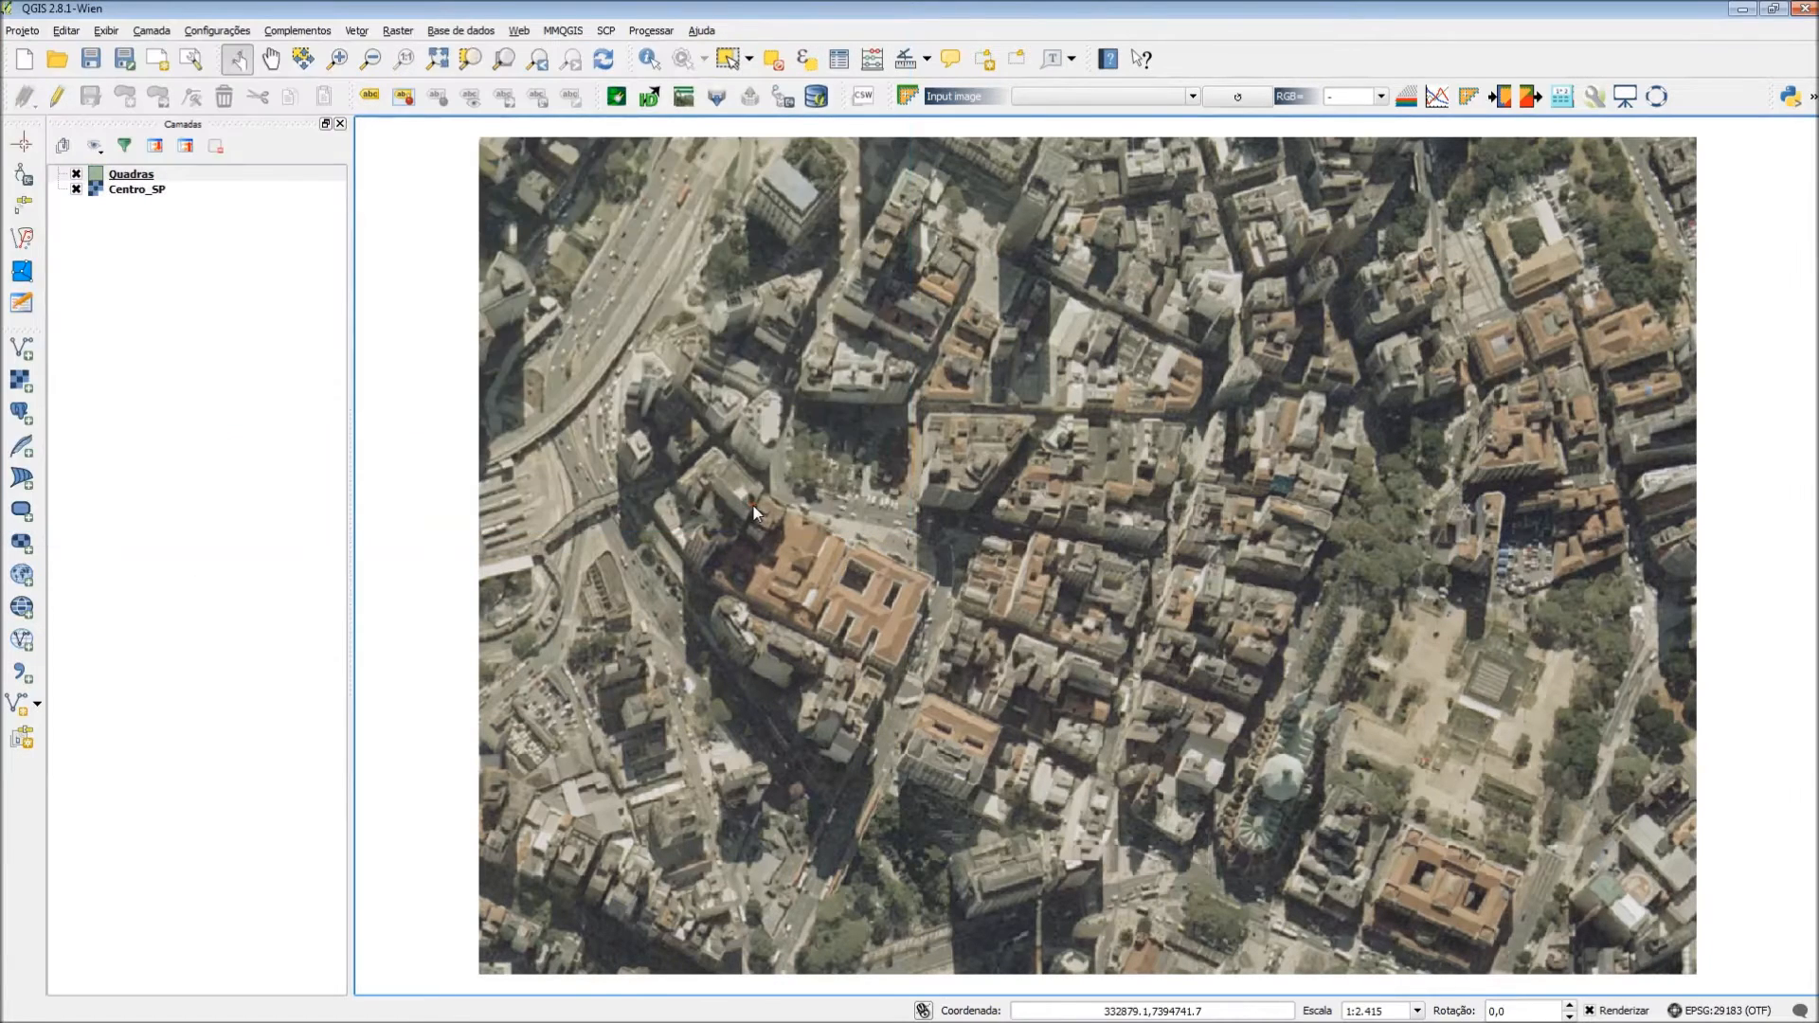
# Switch on editing for the Quadras layer
pyautogui.click(128, 190)
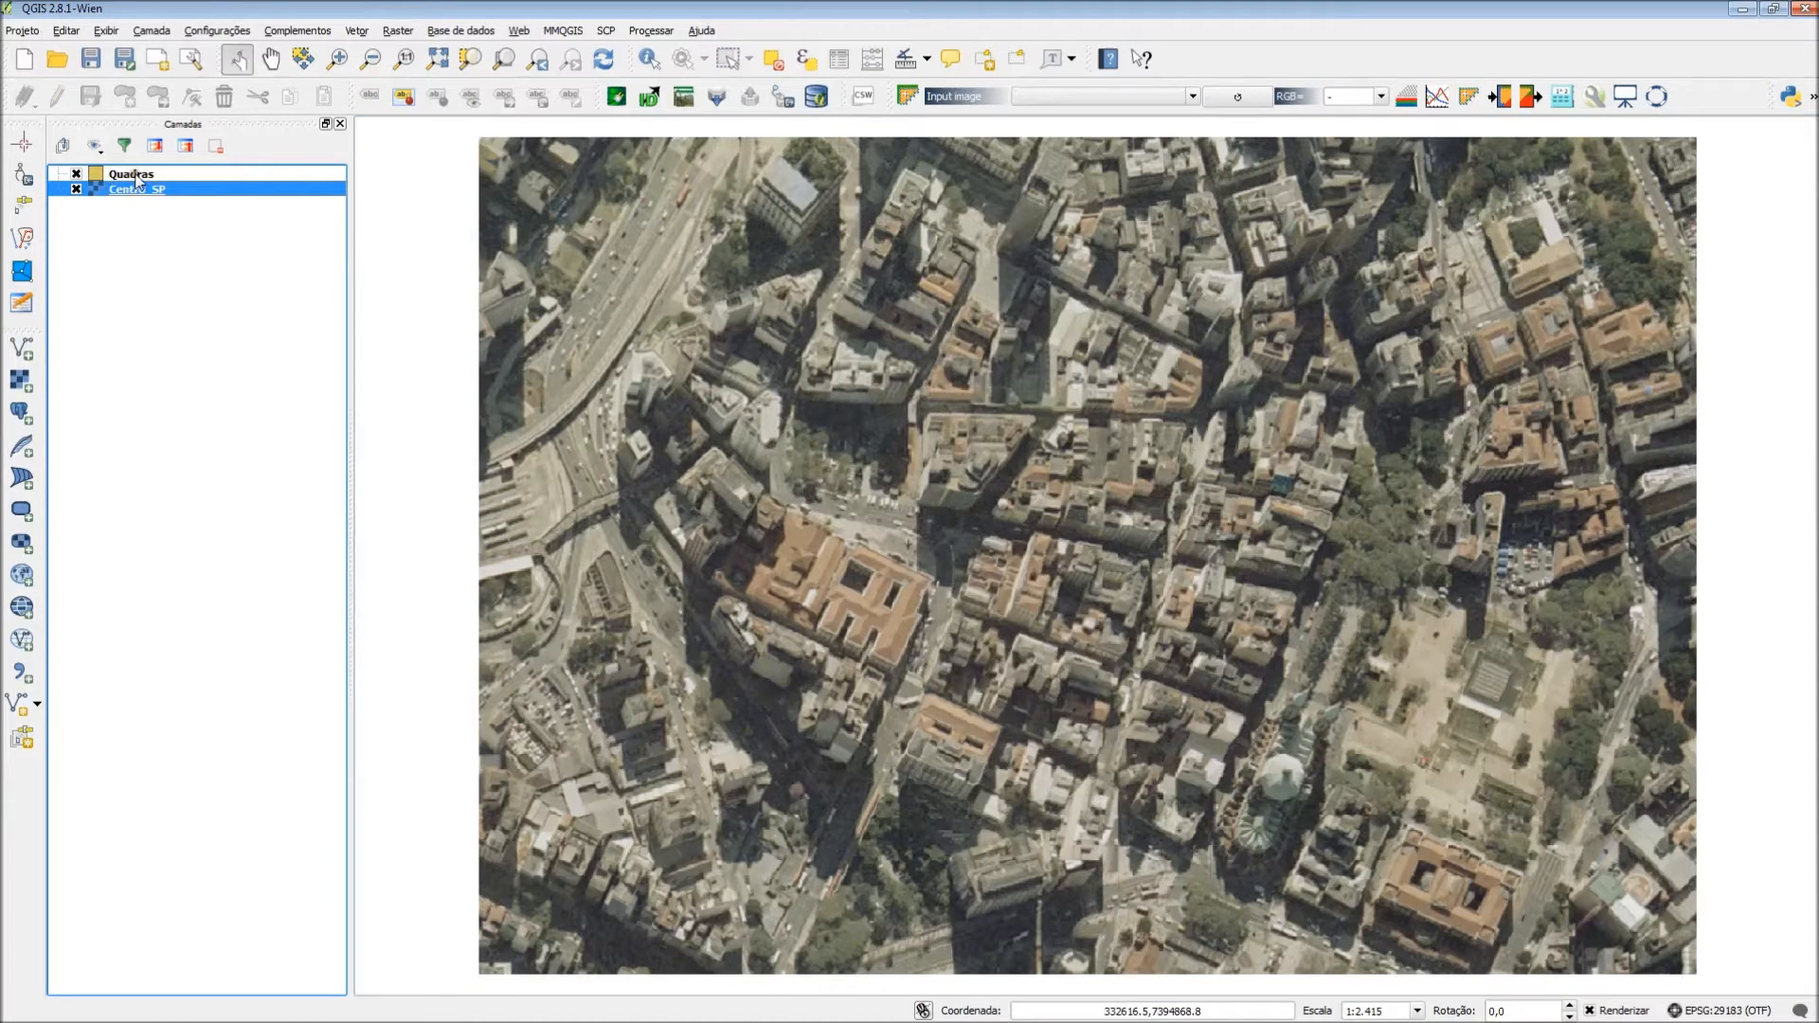
pyautogui.click(137, 176)
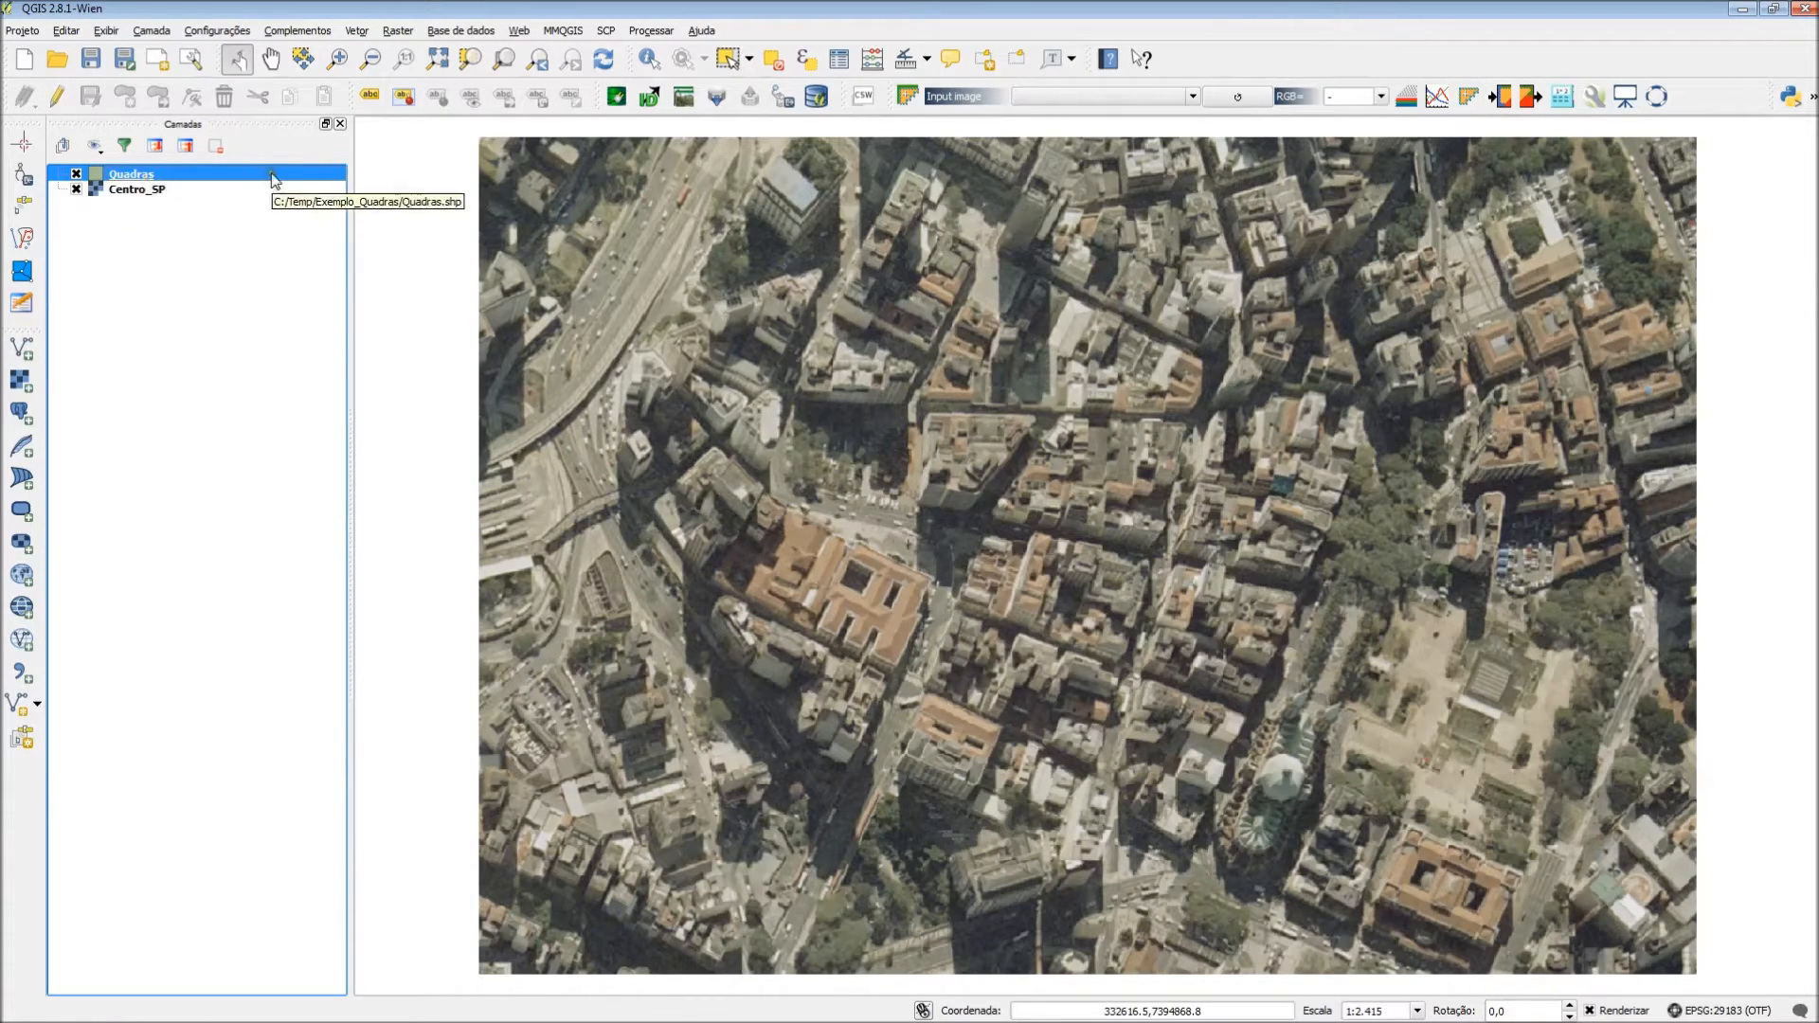
pyautogui.click(59, 99)
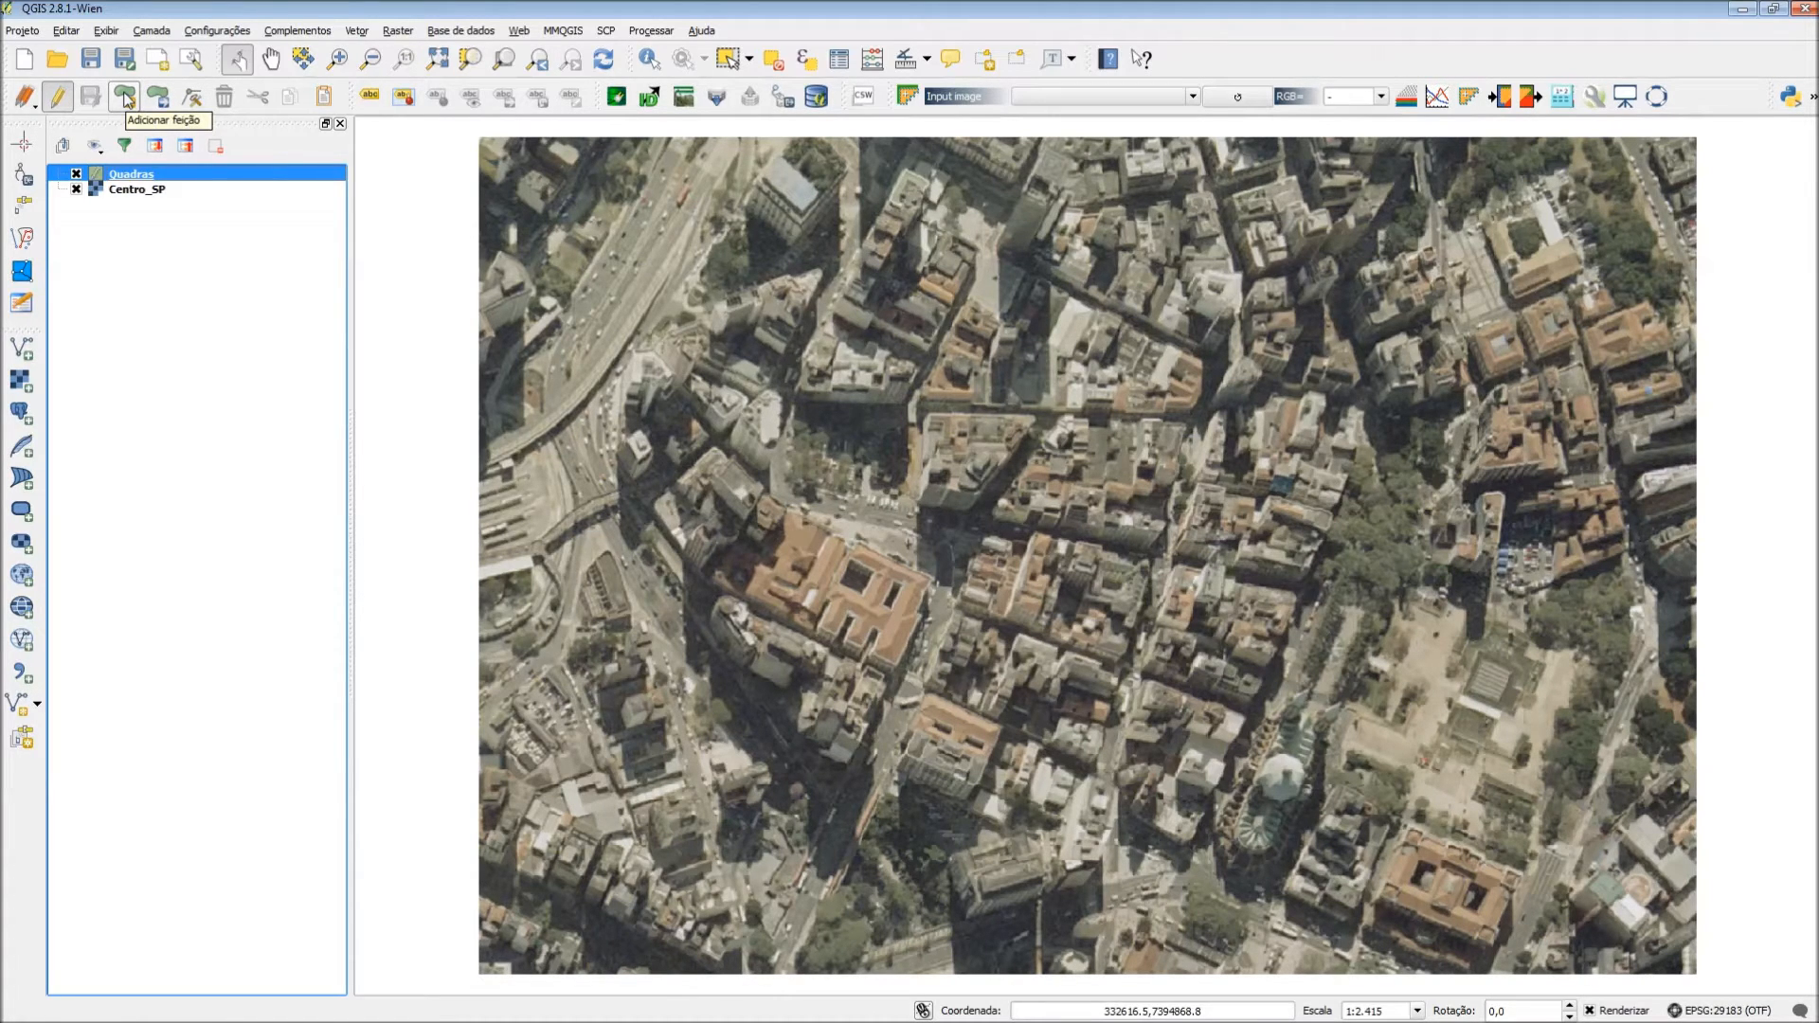
# Digitize a polygon feature around the wedge-shaped city block just east of the tree-covered square, northeast of the large orange-roofed building
pyautogui.click(193, 97)
pyautogui.click(127, 98)
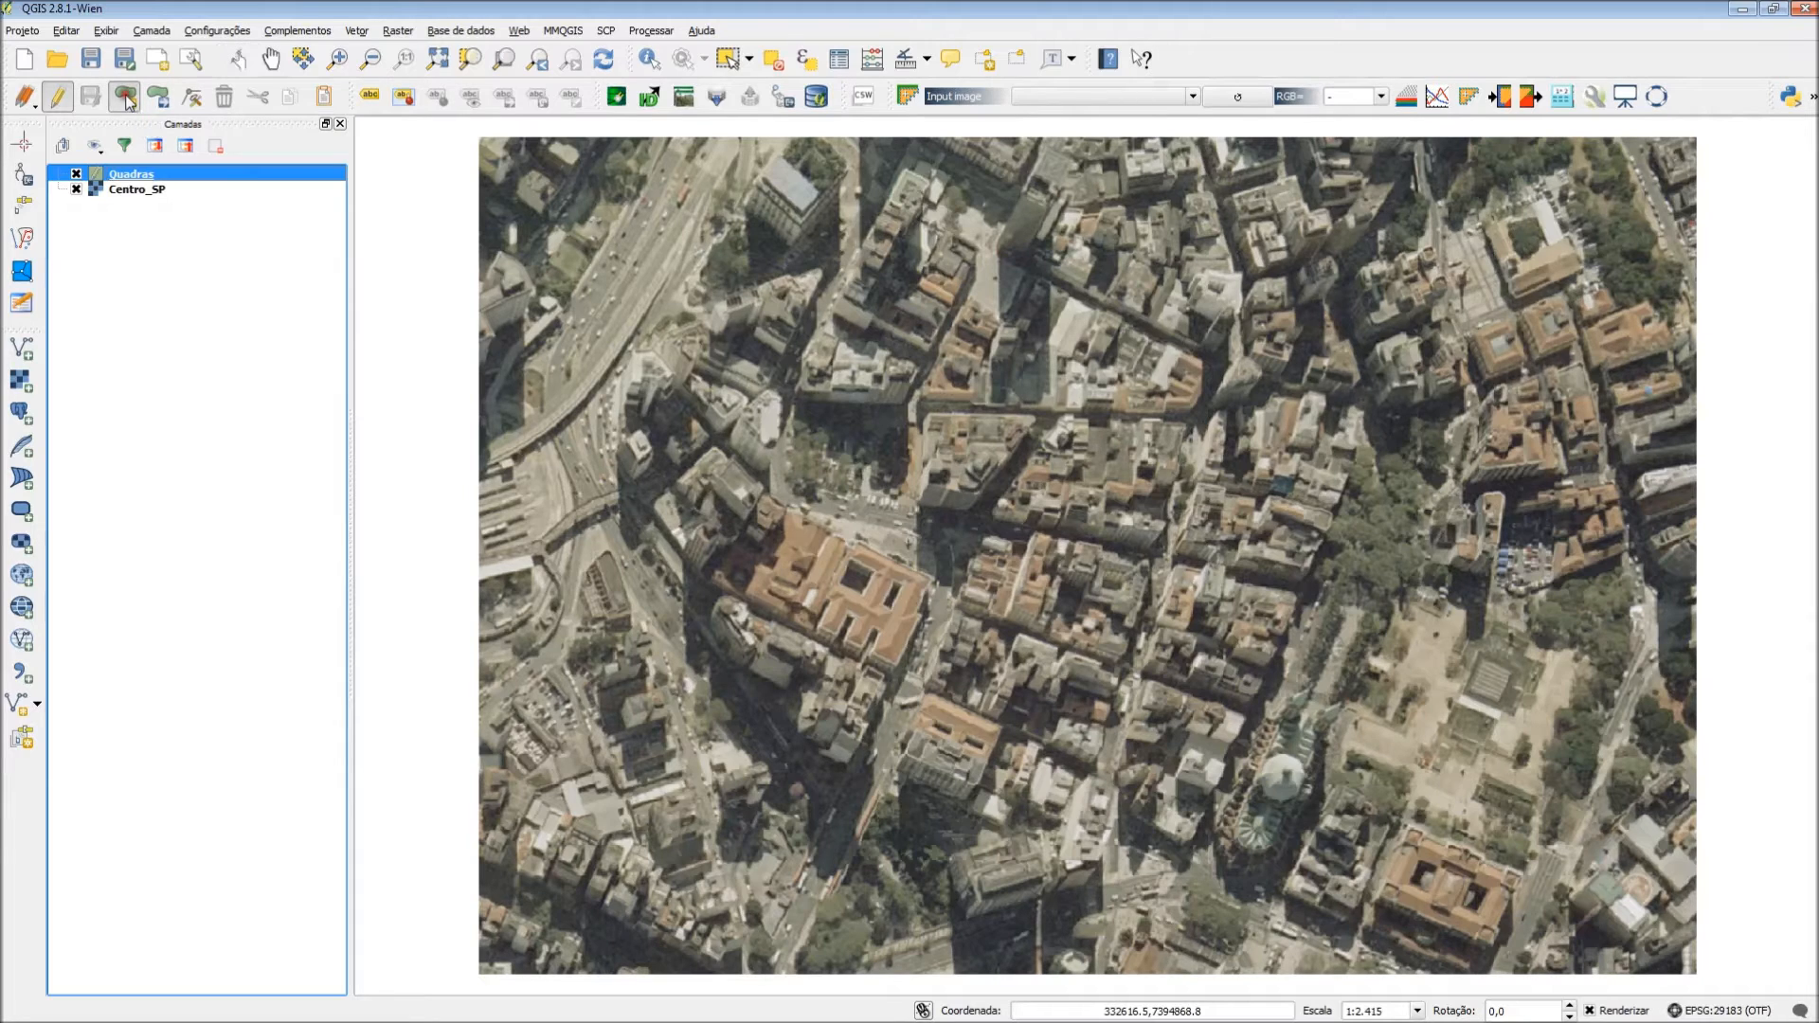
pyautogui.scroll(1, 1018, 422)
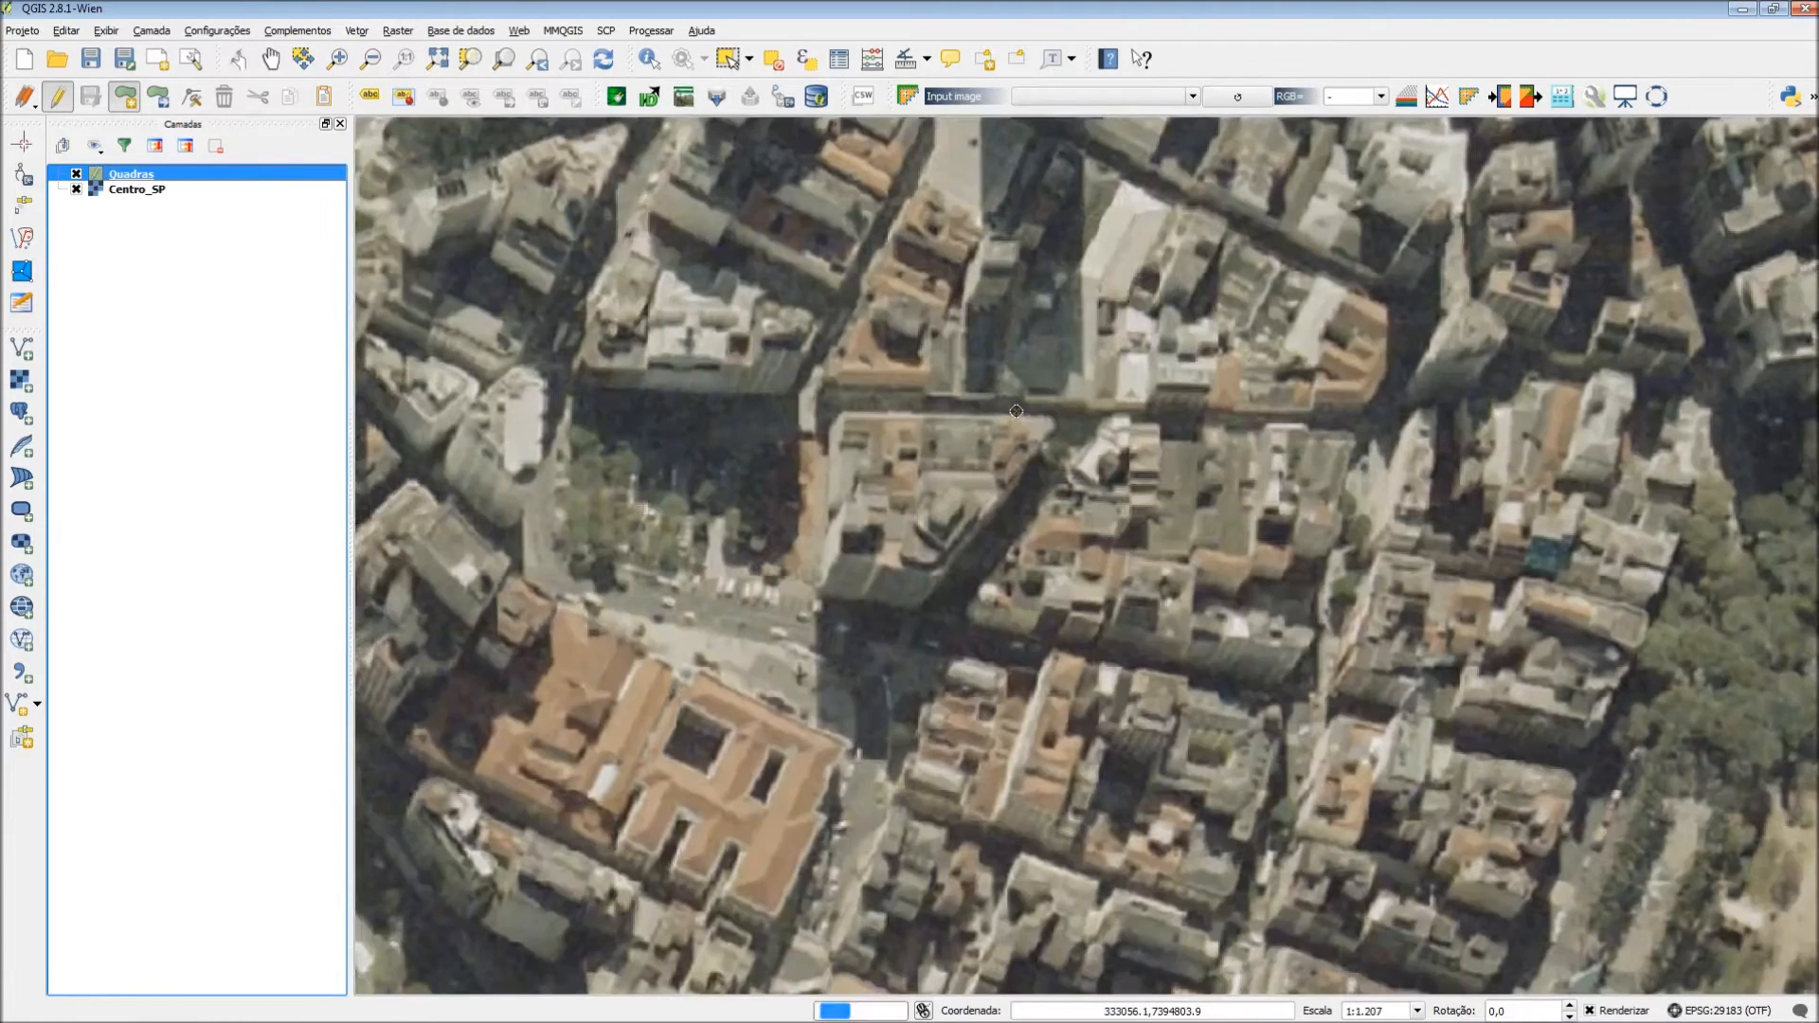
pyautogui.scroll(1, 881, 478)
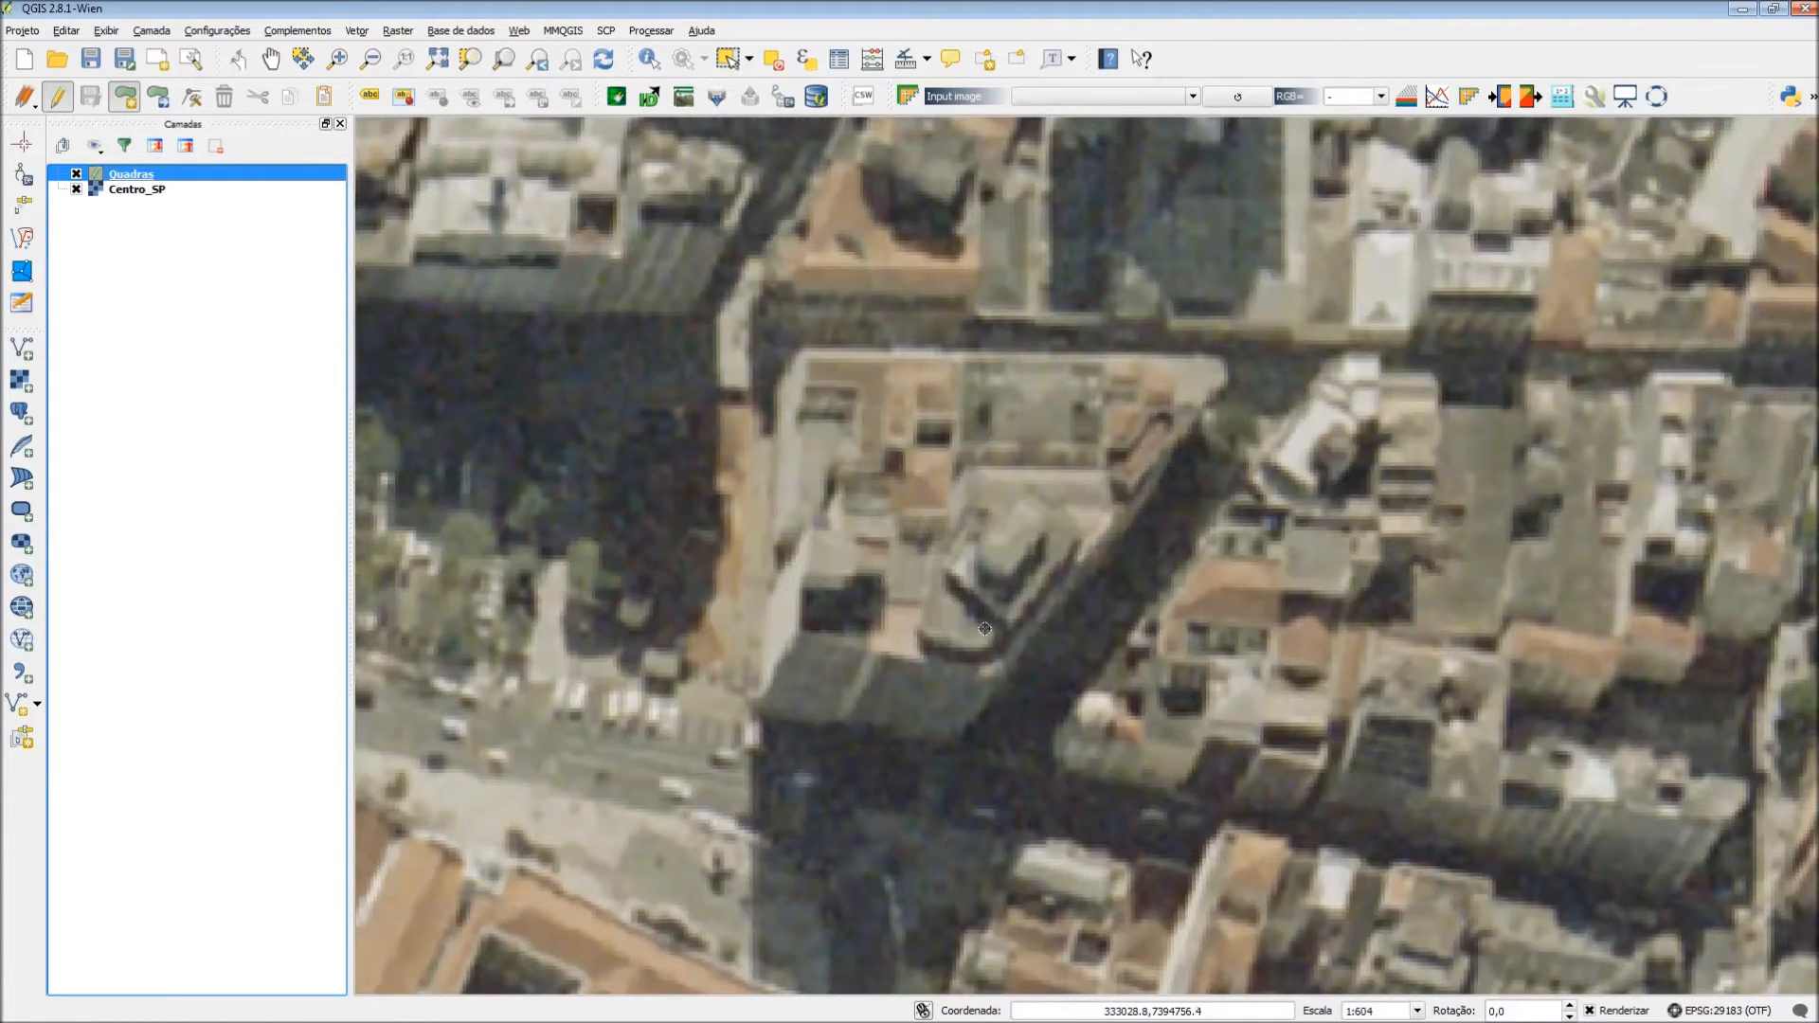
pyautogui.click(802, 352)
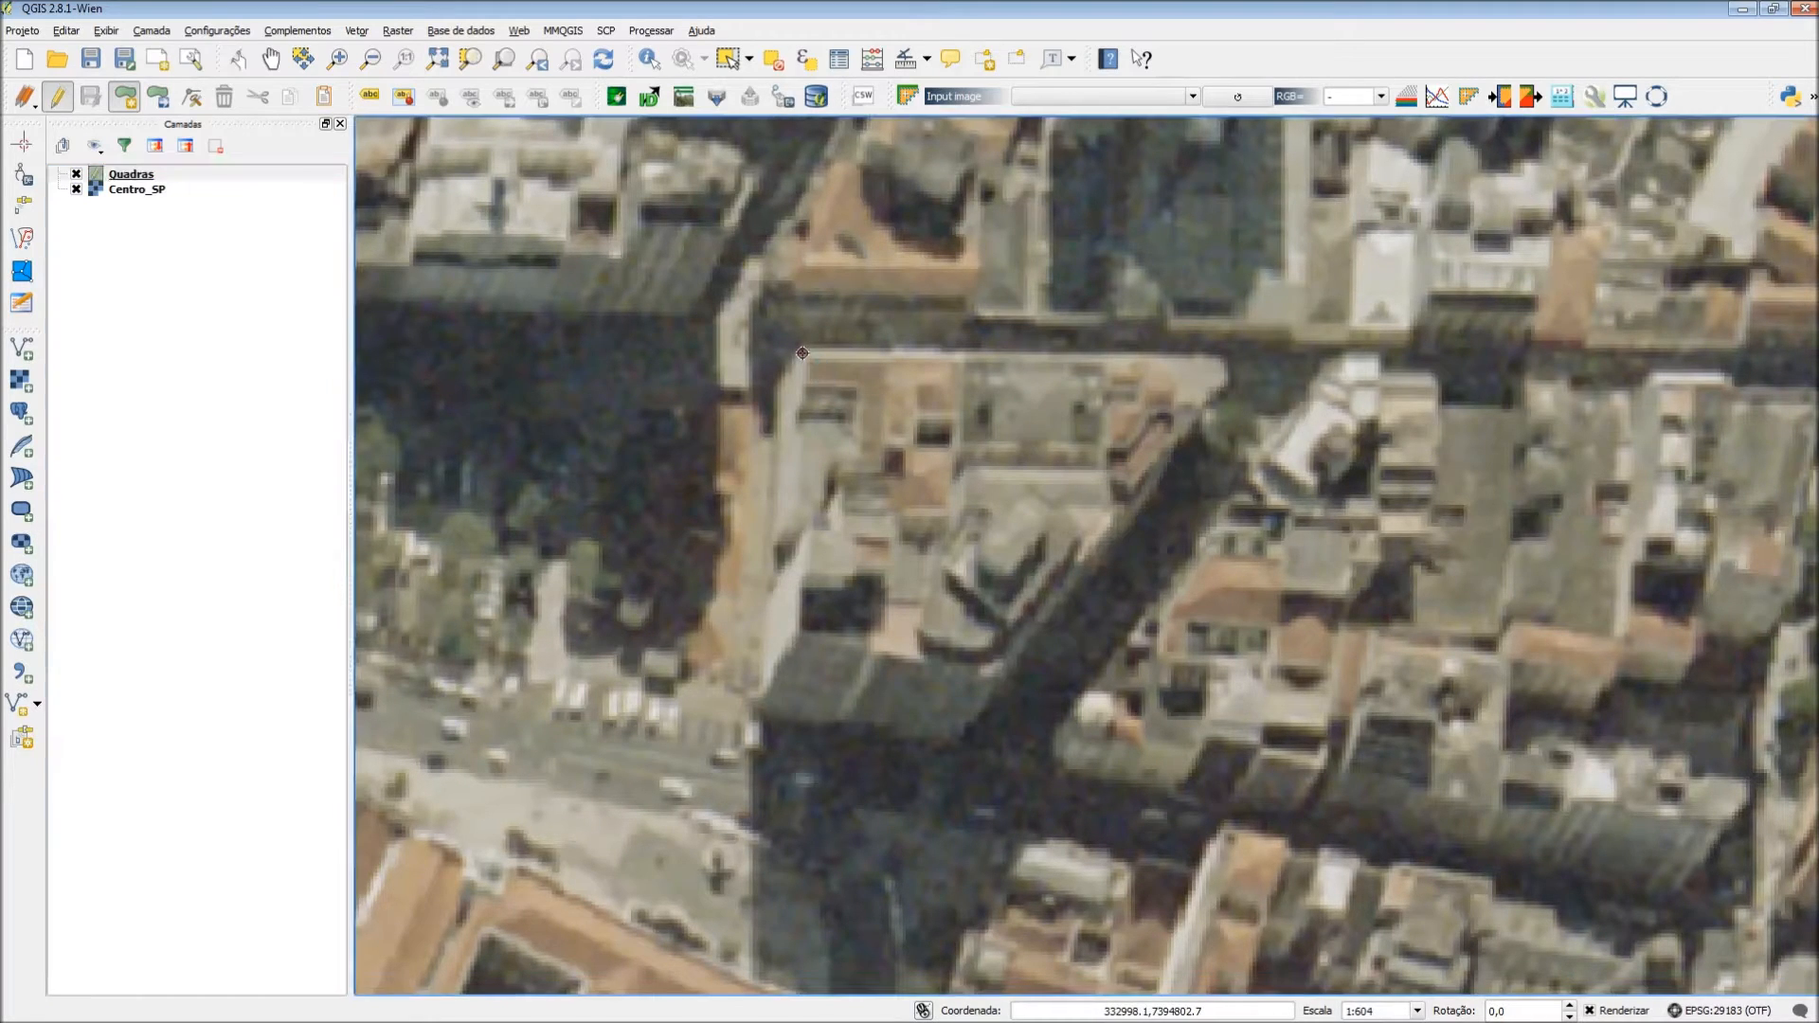
pyautogui.click(797, 636)
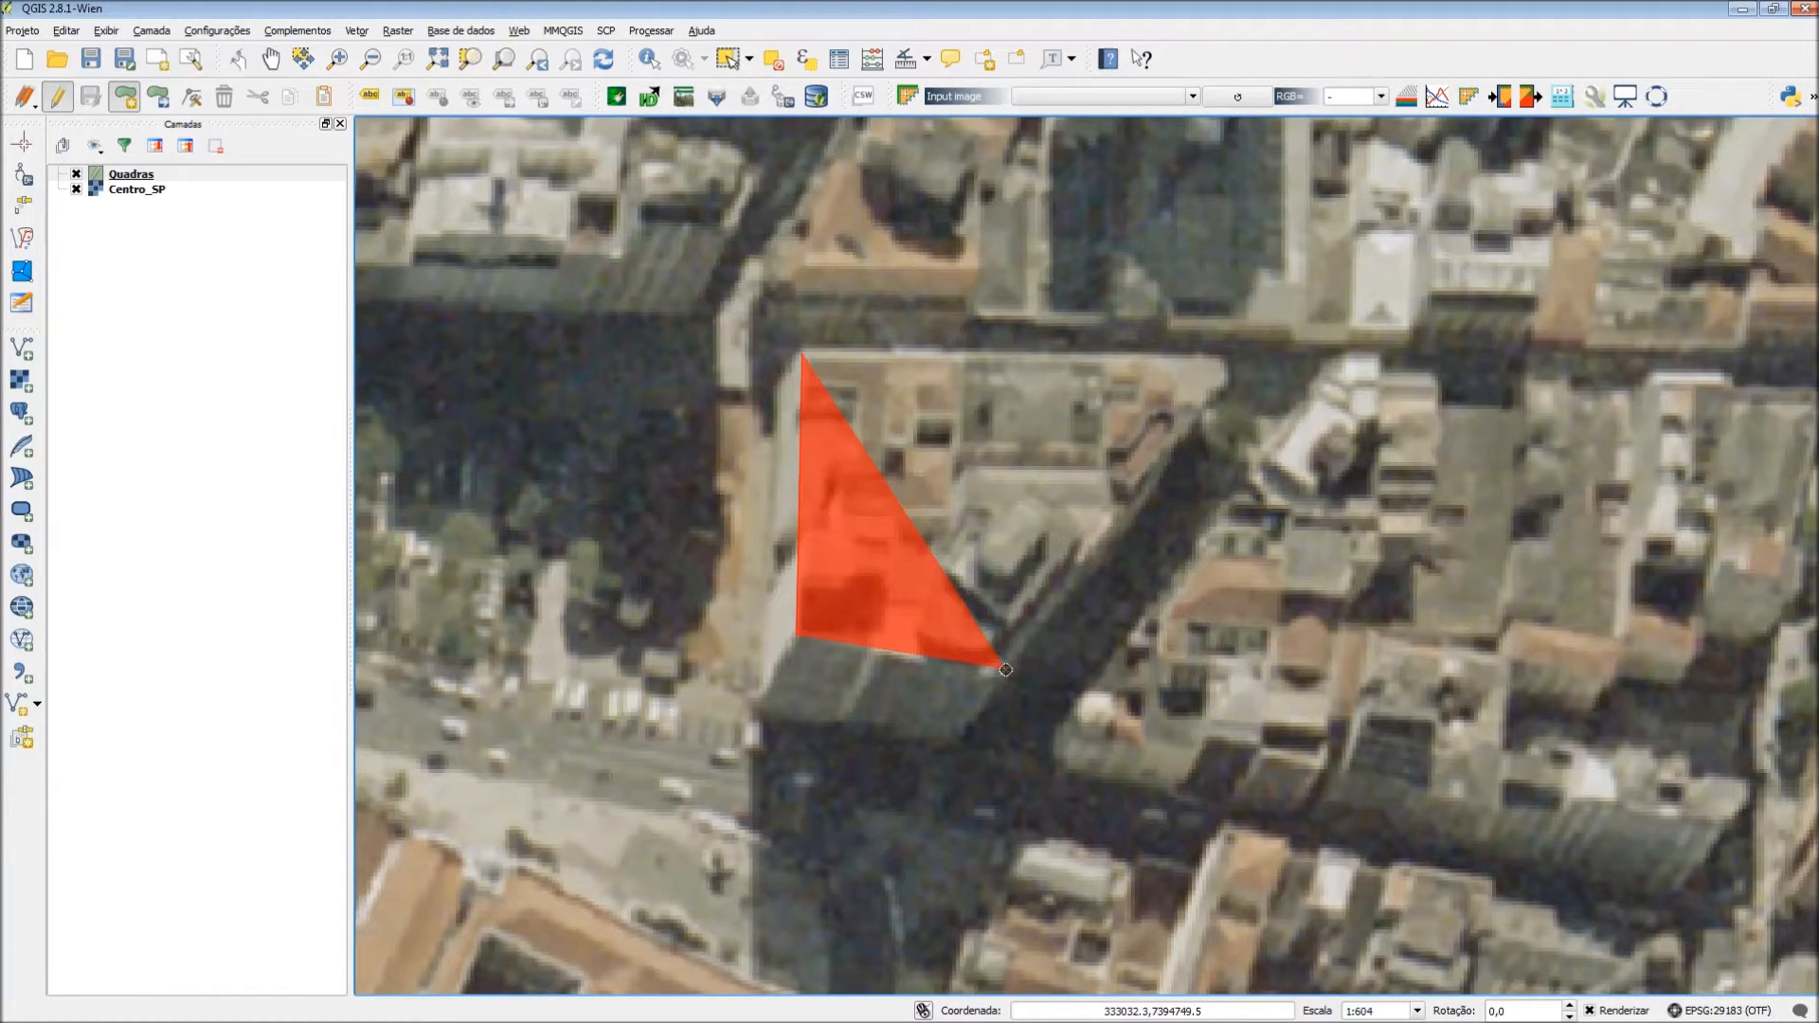
pyautogui.click(1005, 669)
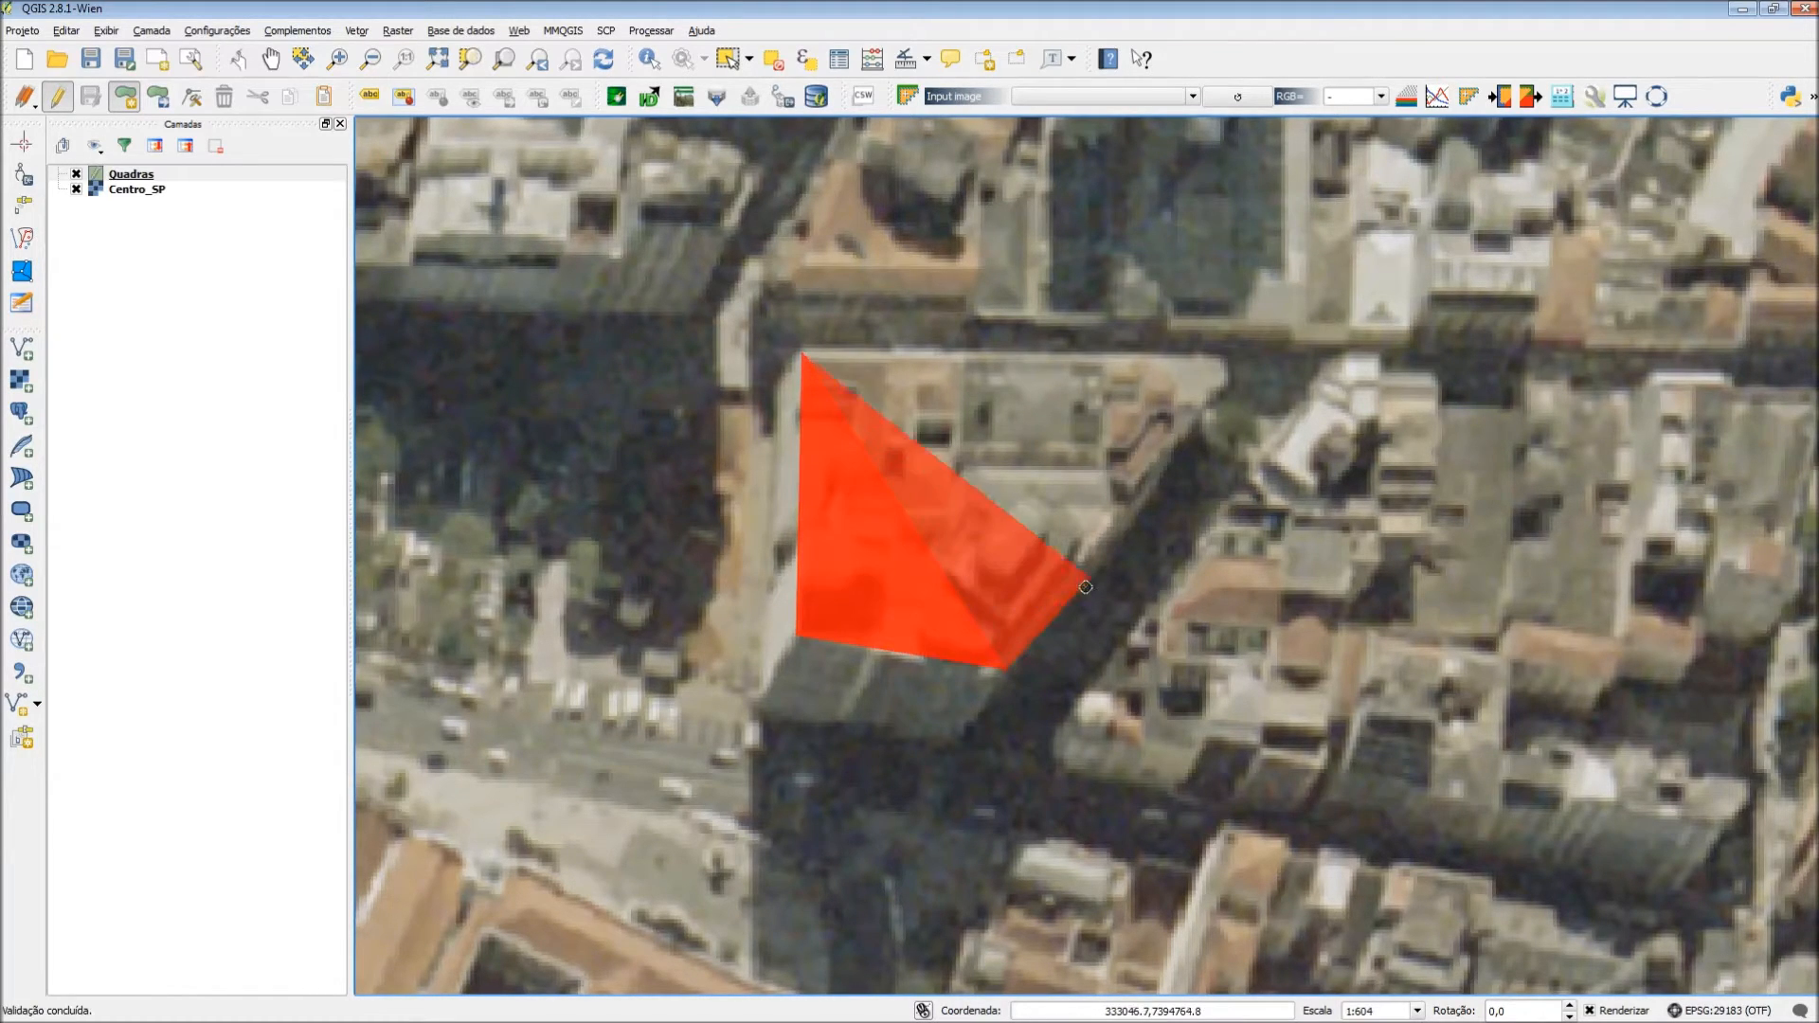
pyautogui.click(1227, 357)
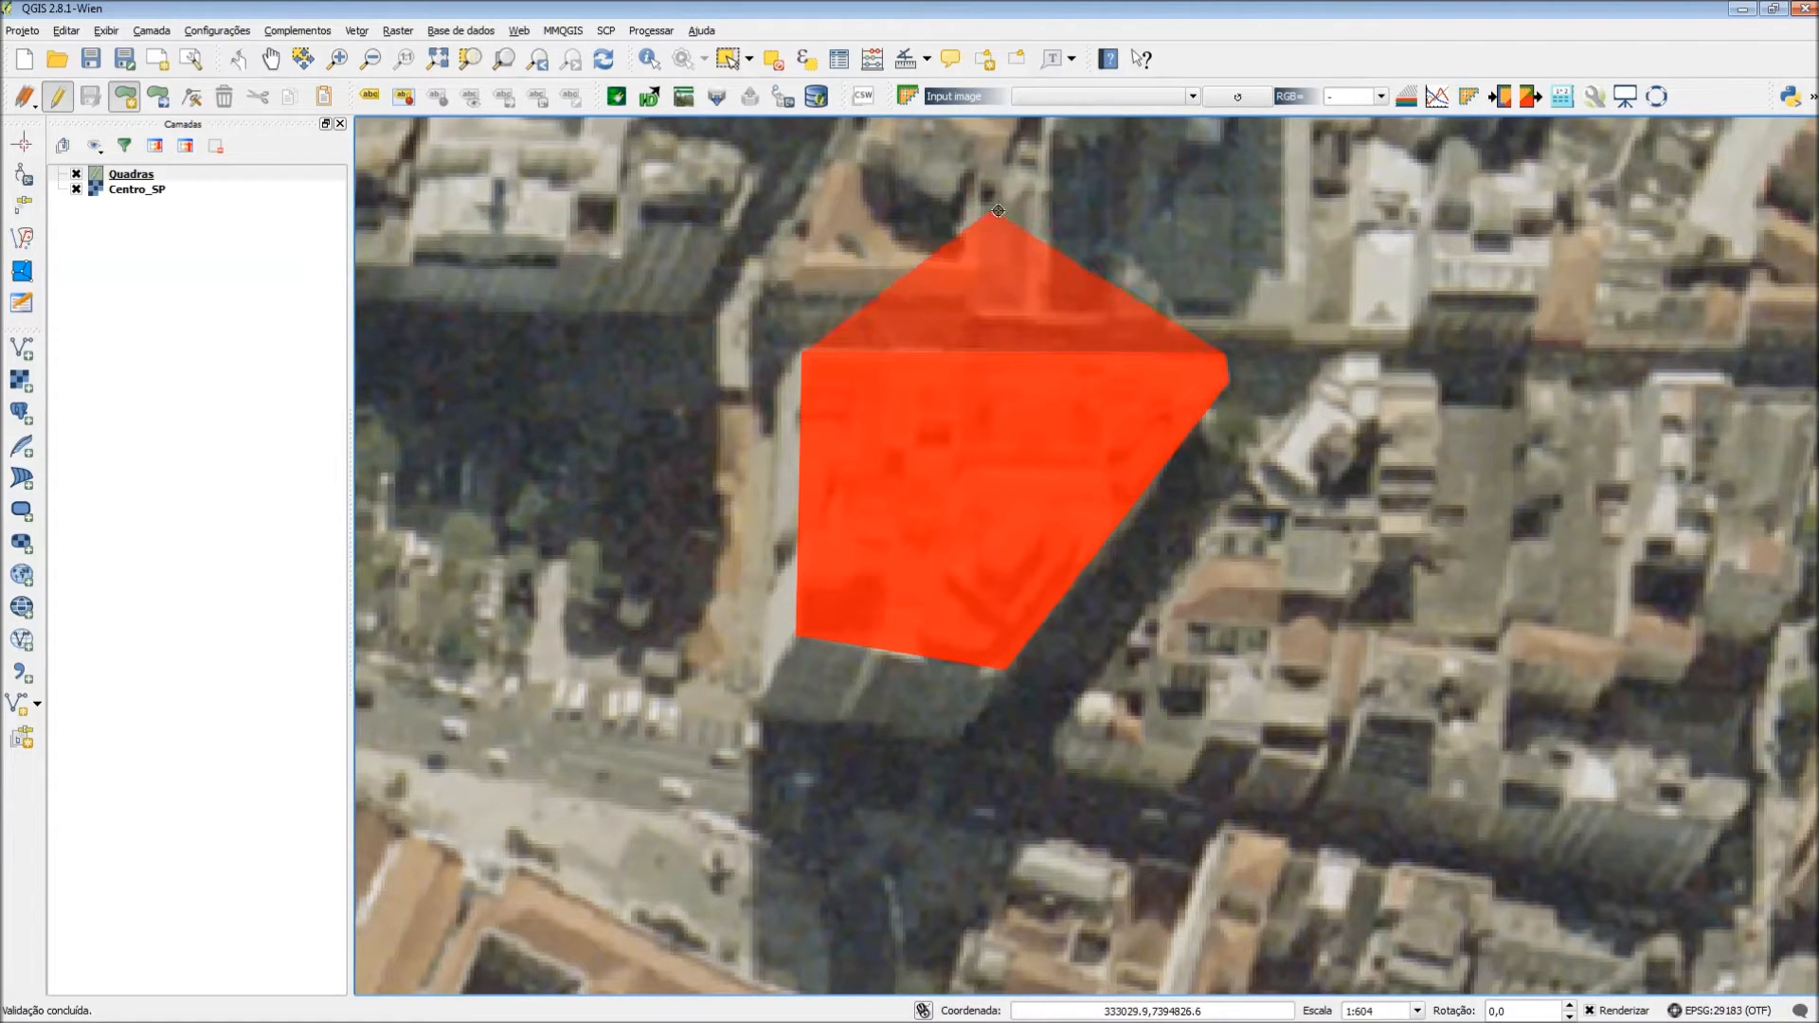
pyautogui.rightClick(953, 206)
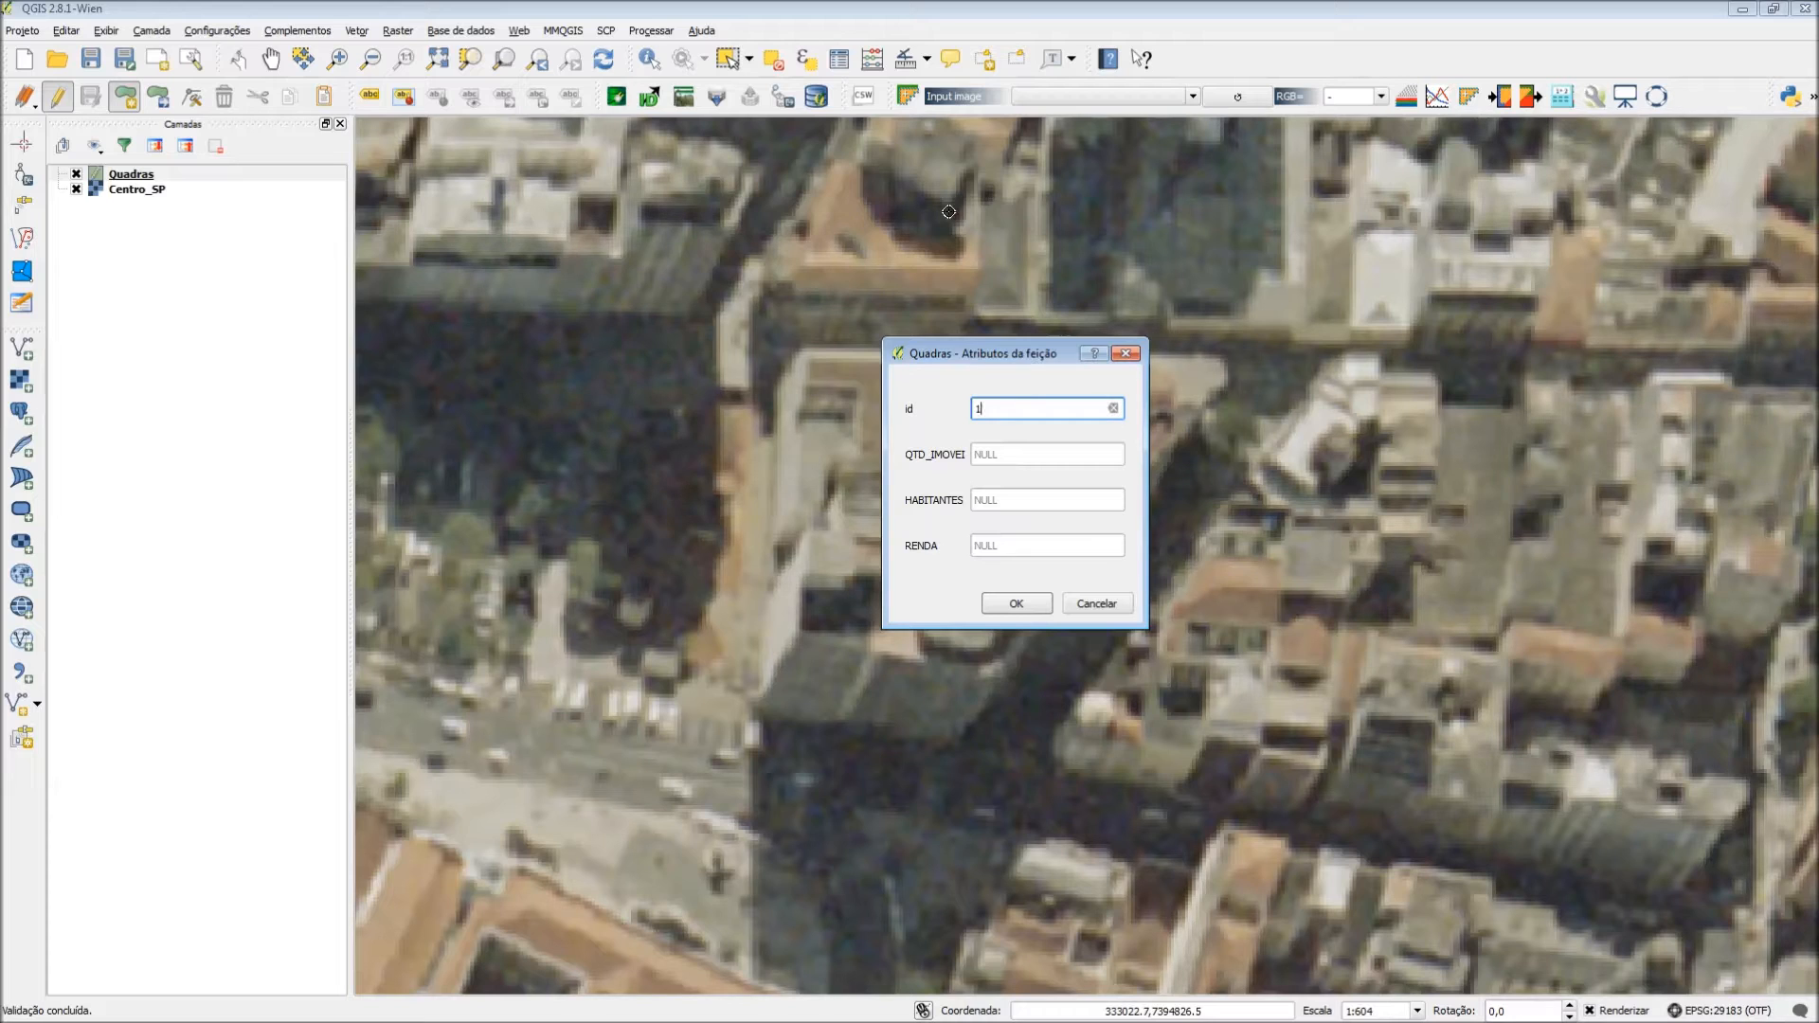
# Fill in the first block's attributes with QTD_IMOVEI 30, HABITANTES 2000 and RENDA 5000, and save the feature
pyautogui.click(1039, 452)
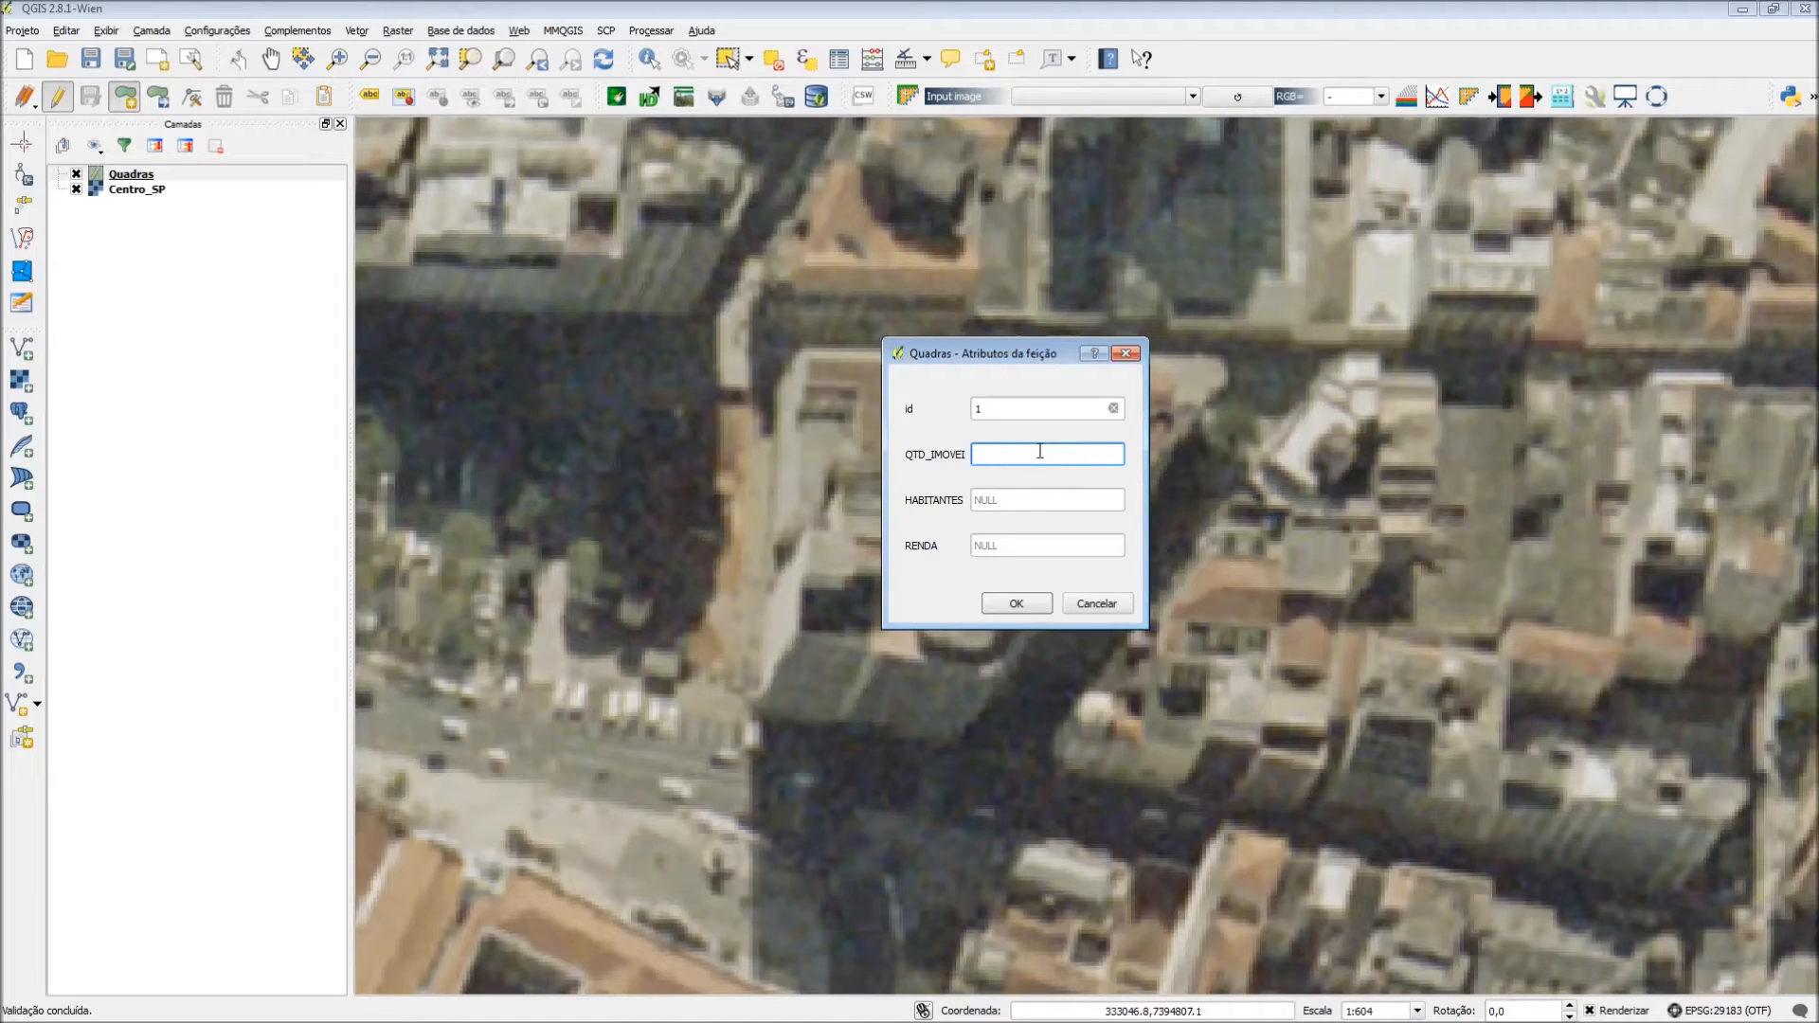
pyautogui.click(1031, 506)
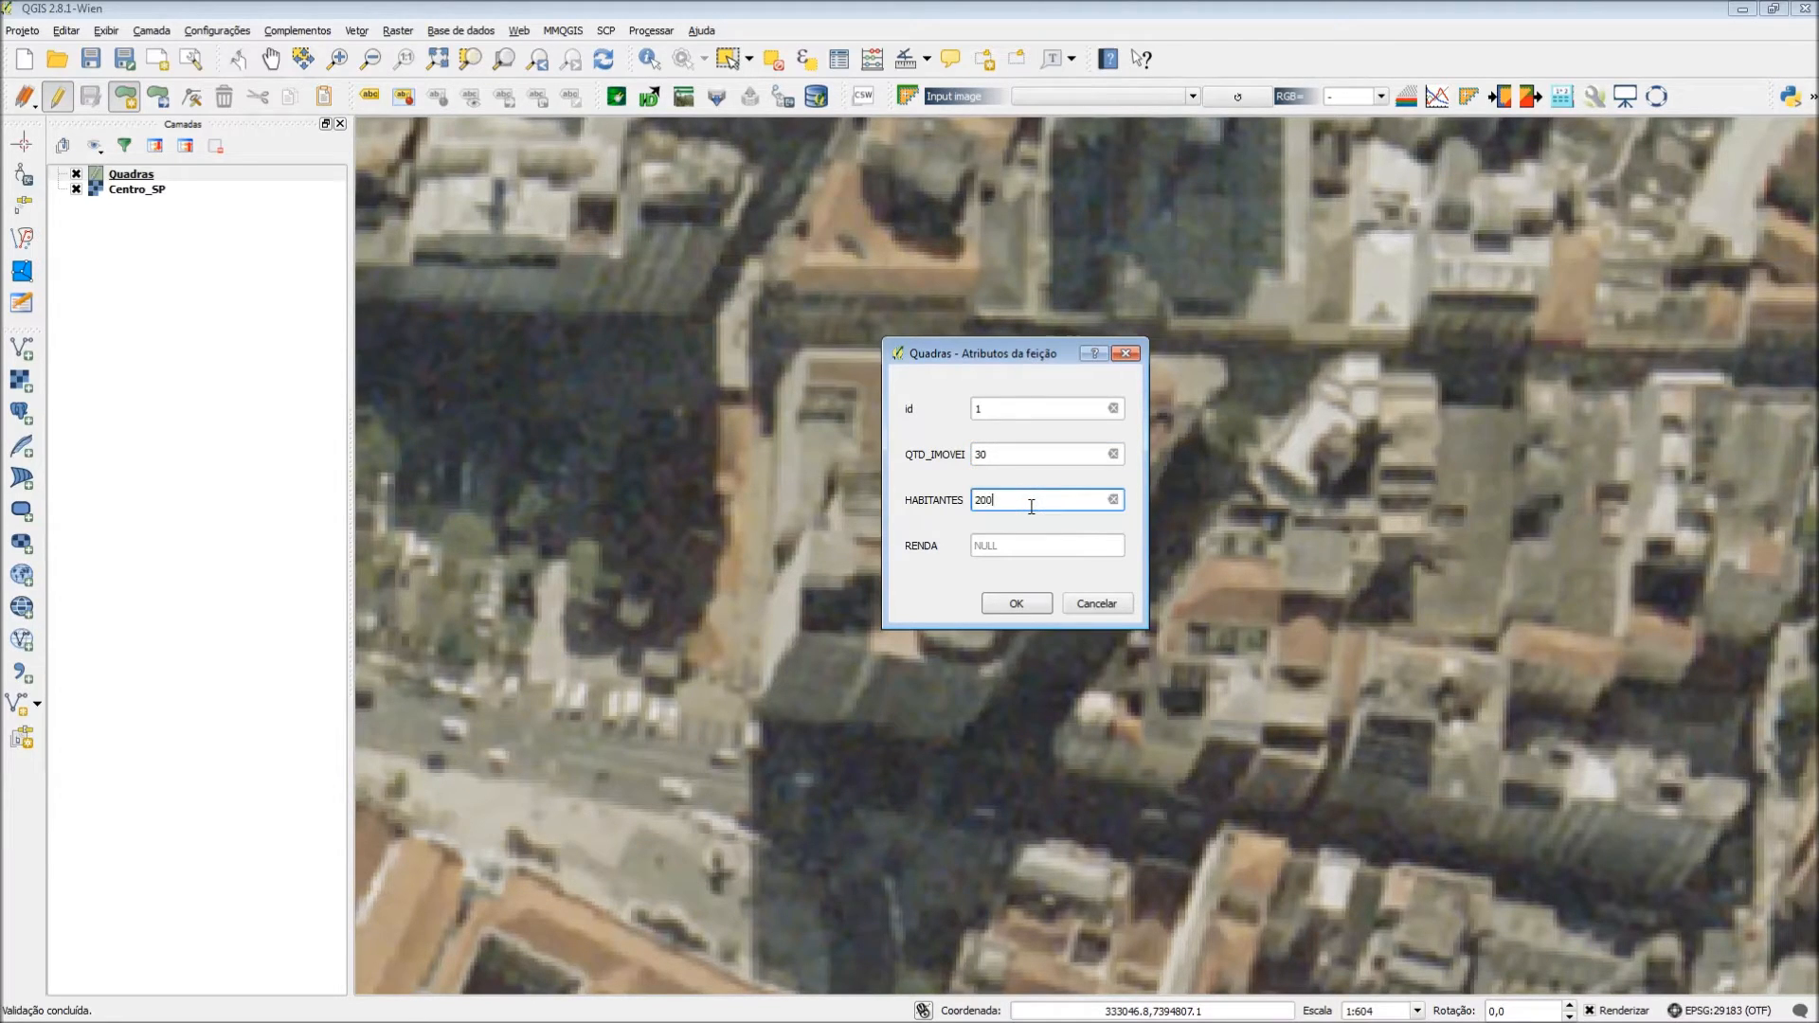
pyautogui.click(1025, 543)
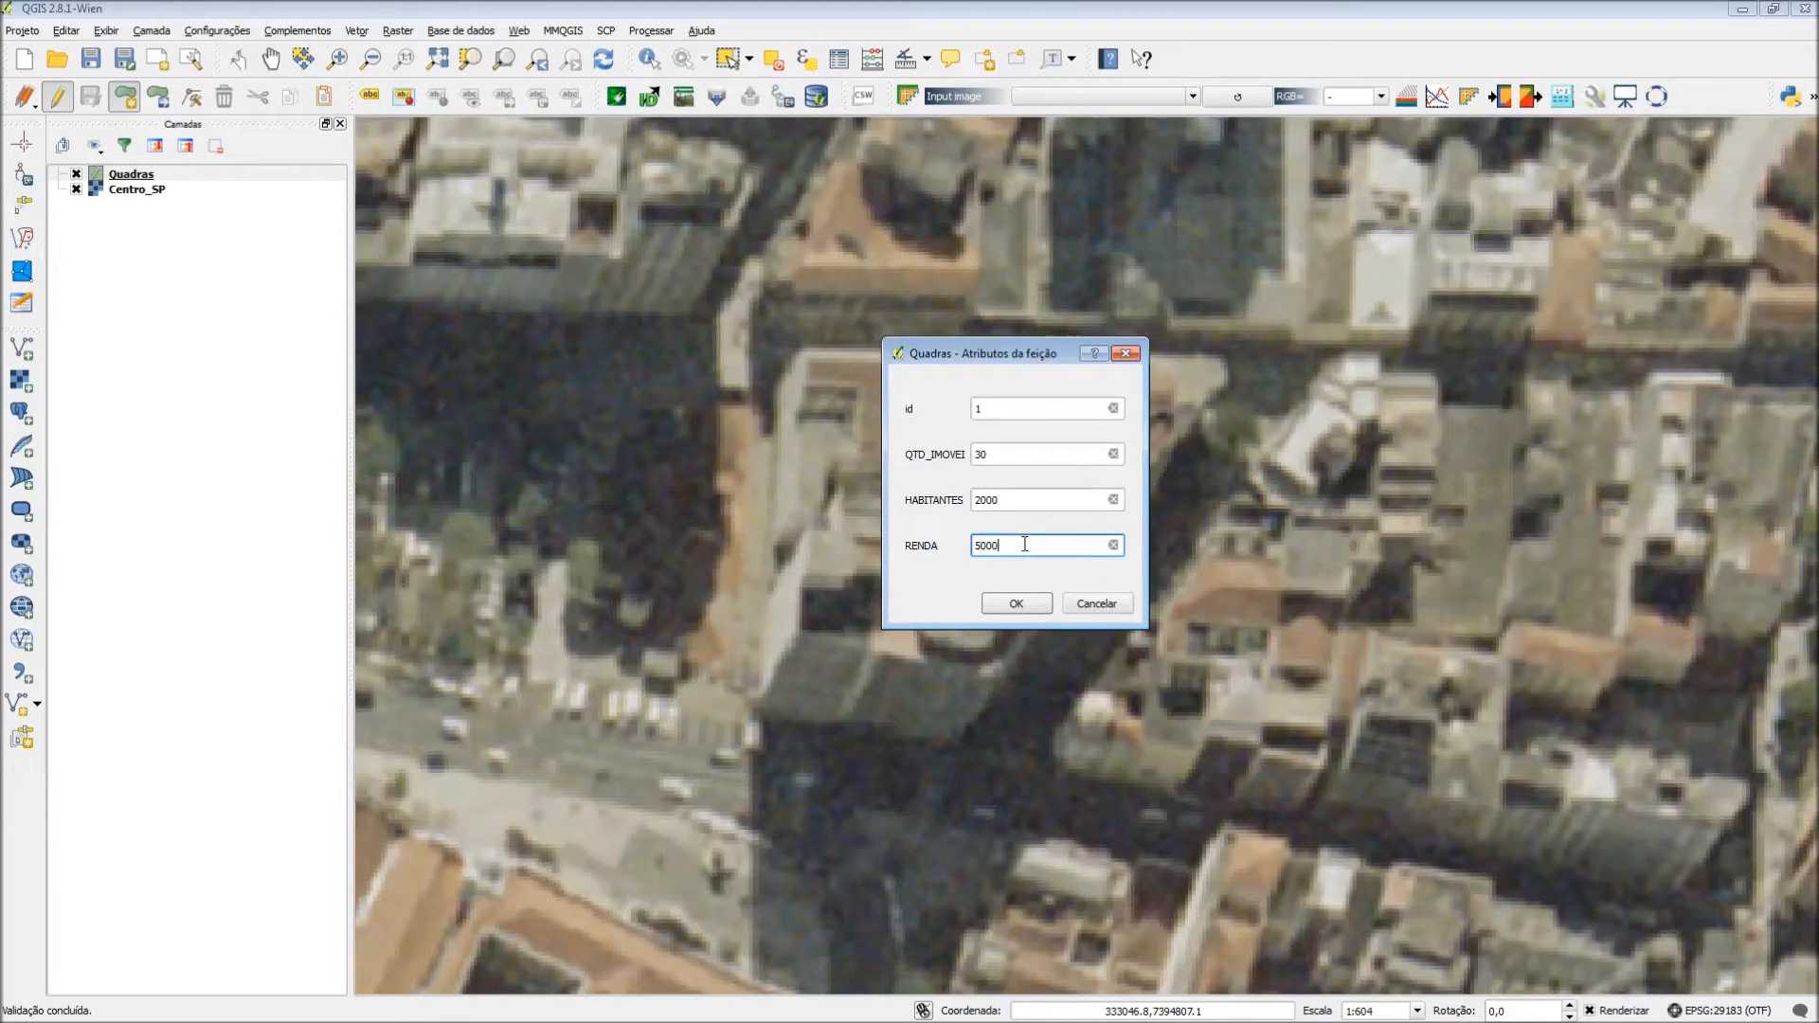
pyautogui.click(1017, 604)
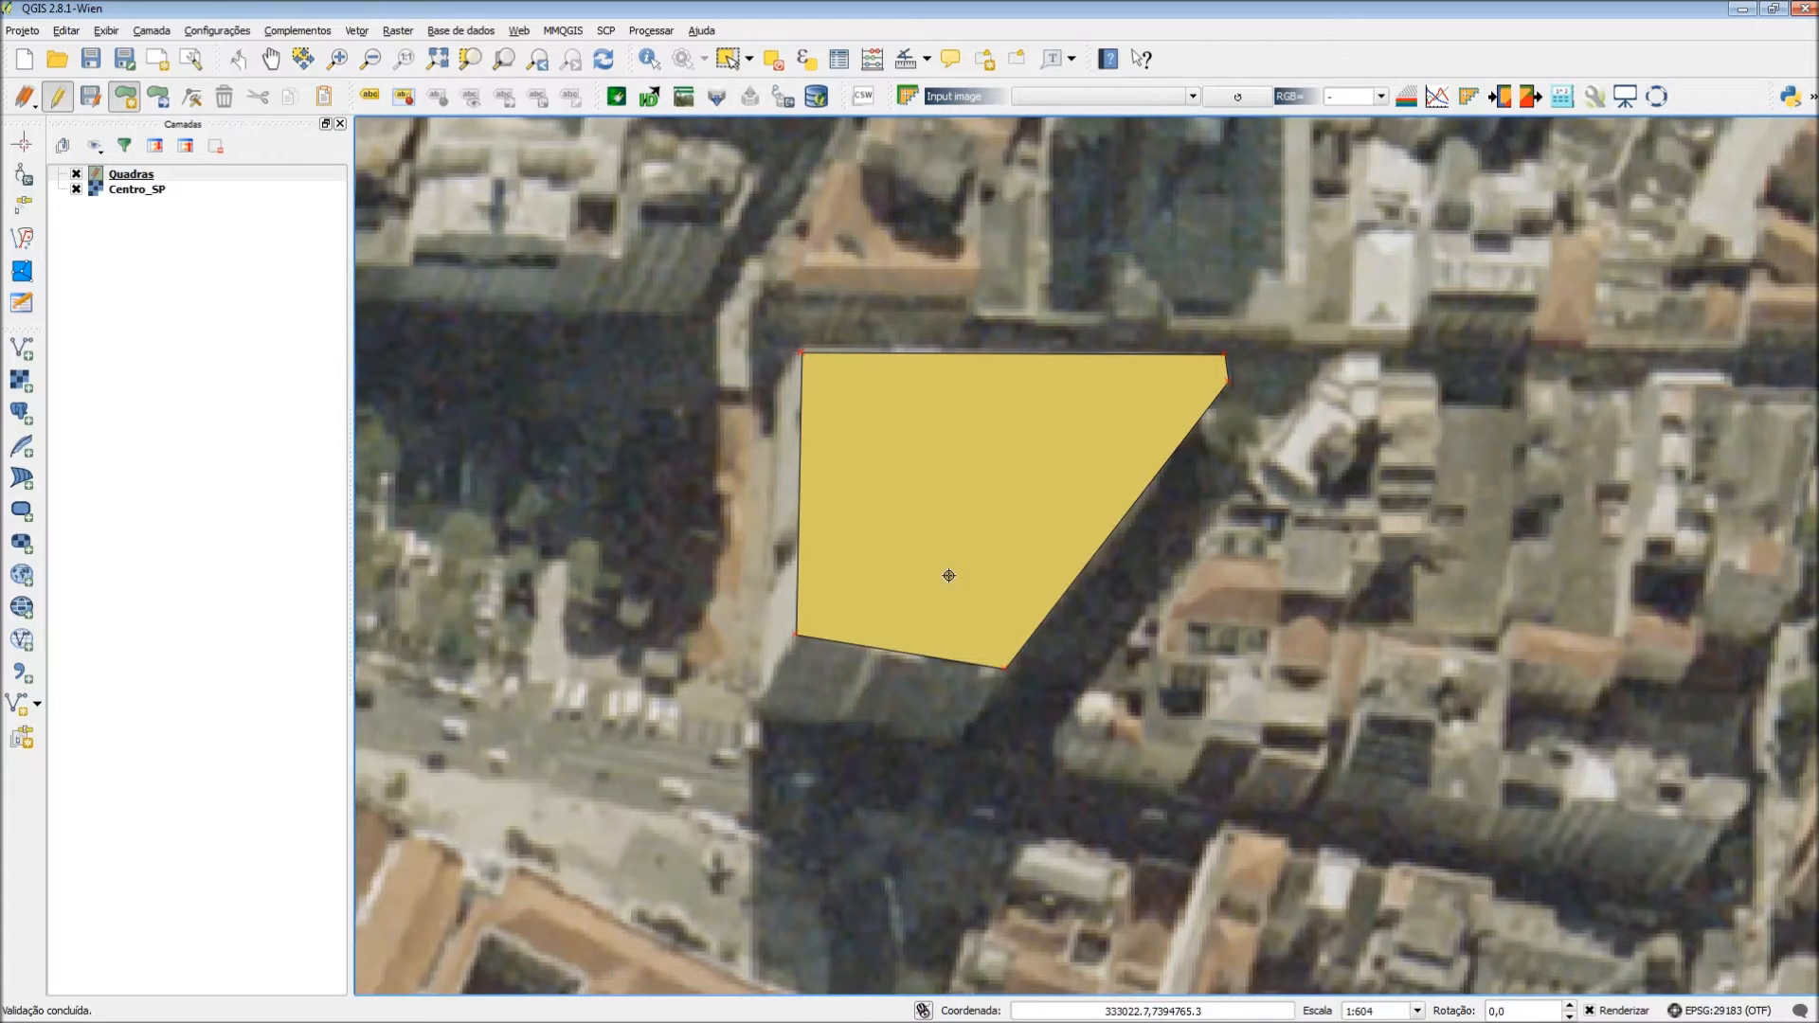
# Make the Quadras layer about half transparent in its style properties so the aerial image shows through the polygon fill
pyautogui.click(137, 176)
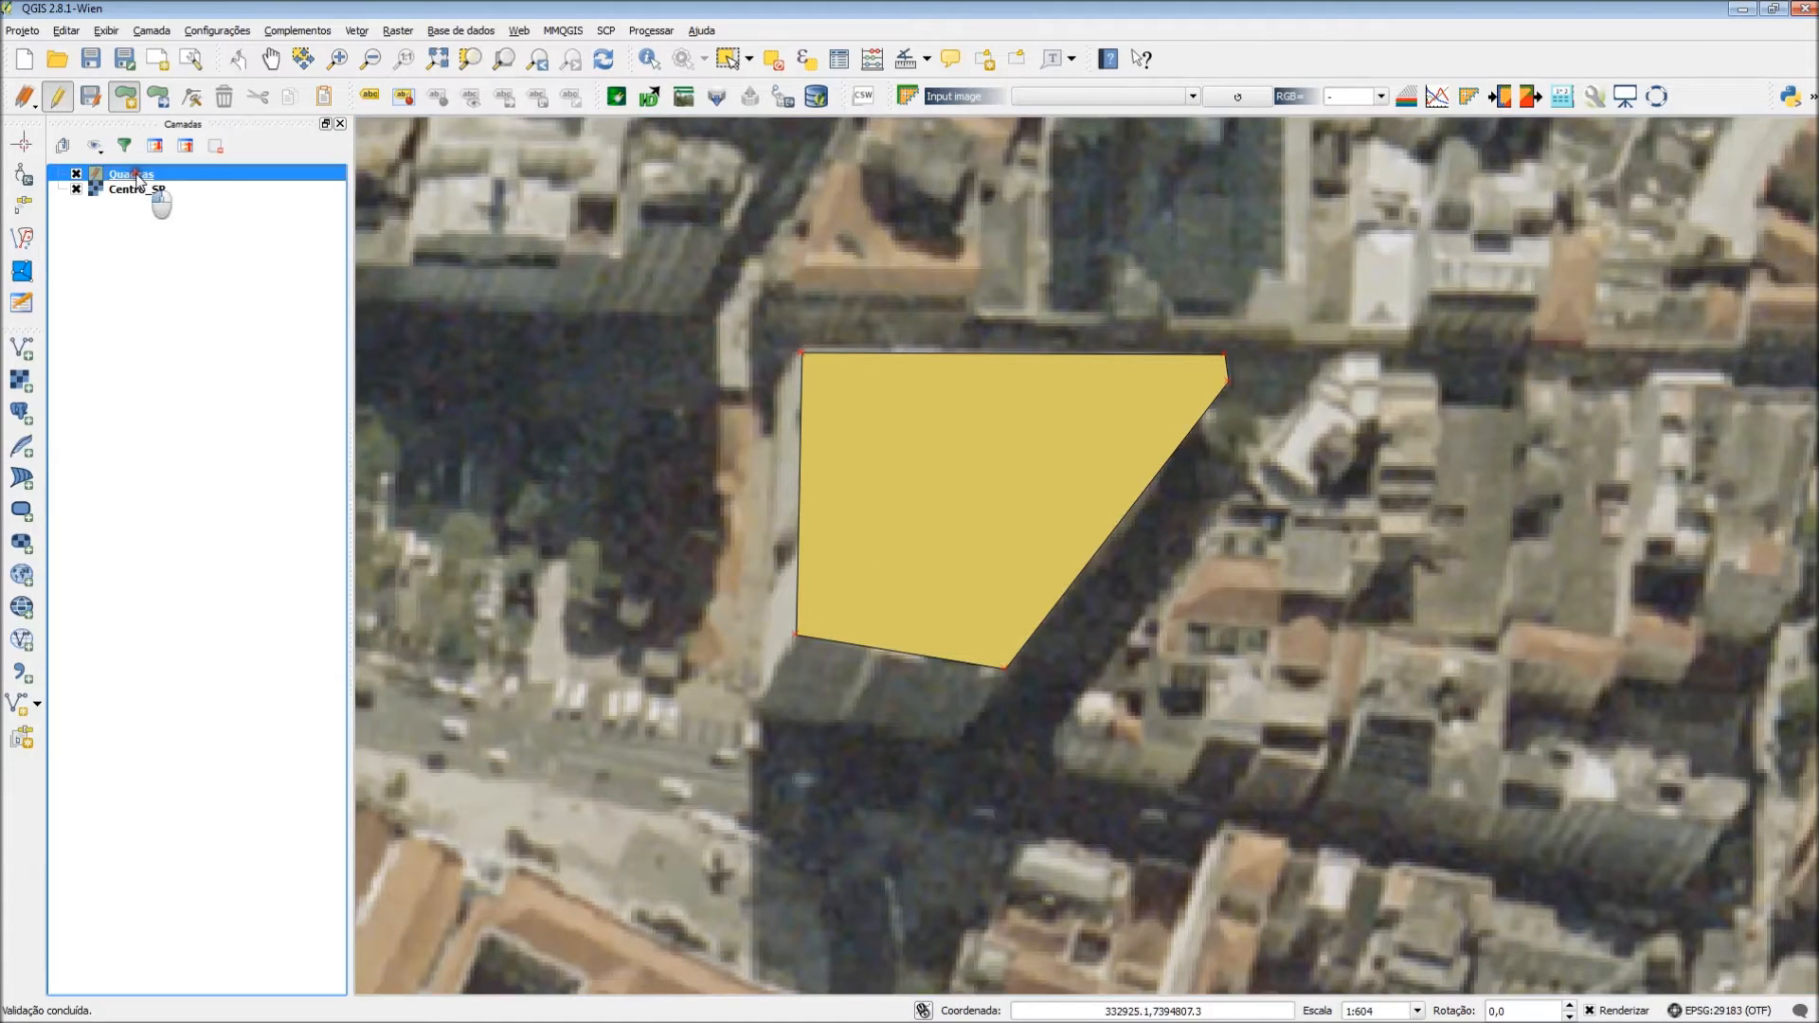
pyautogui.doubleClick(137, 175)
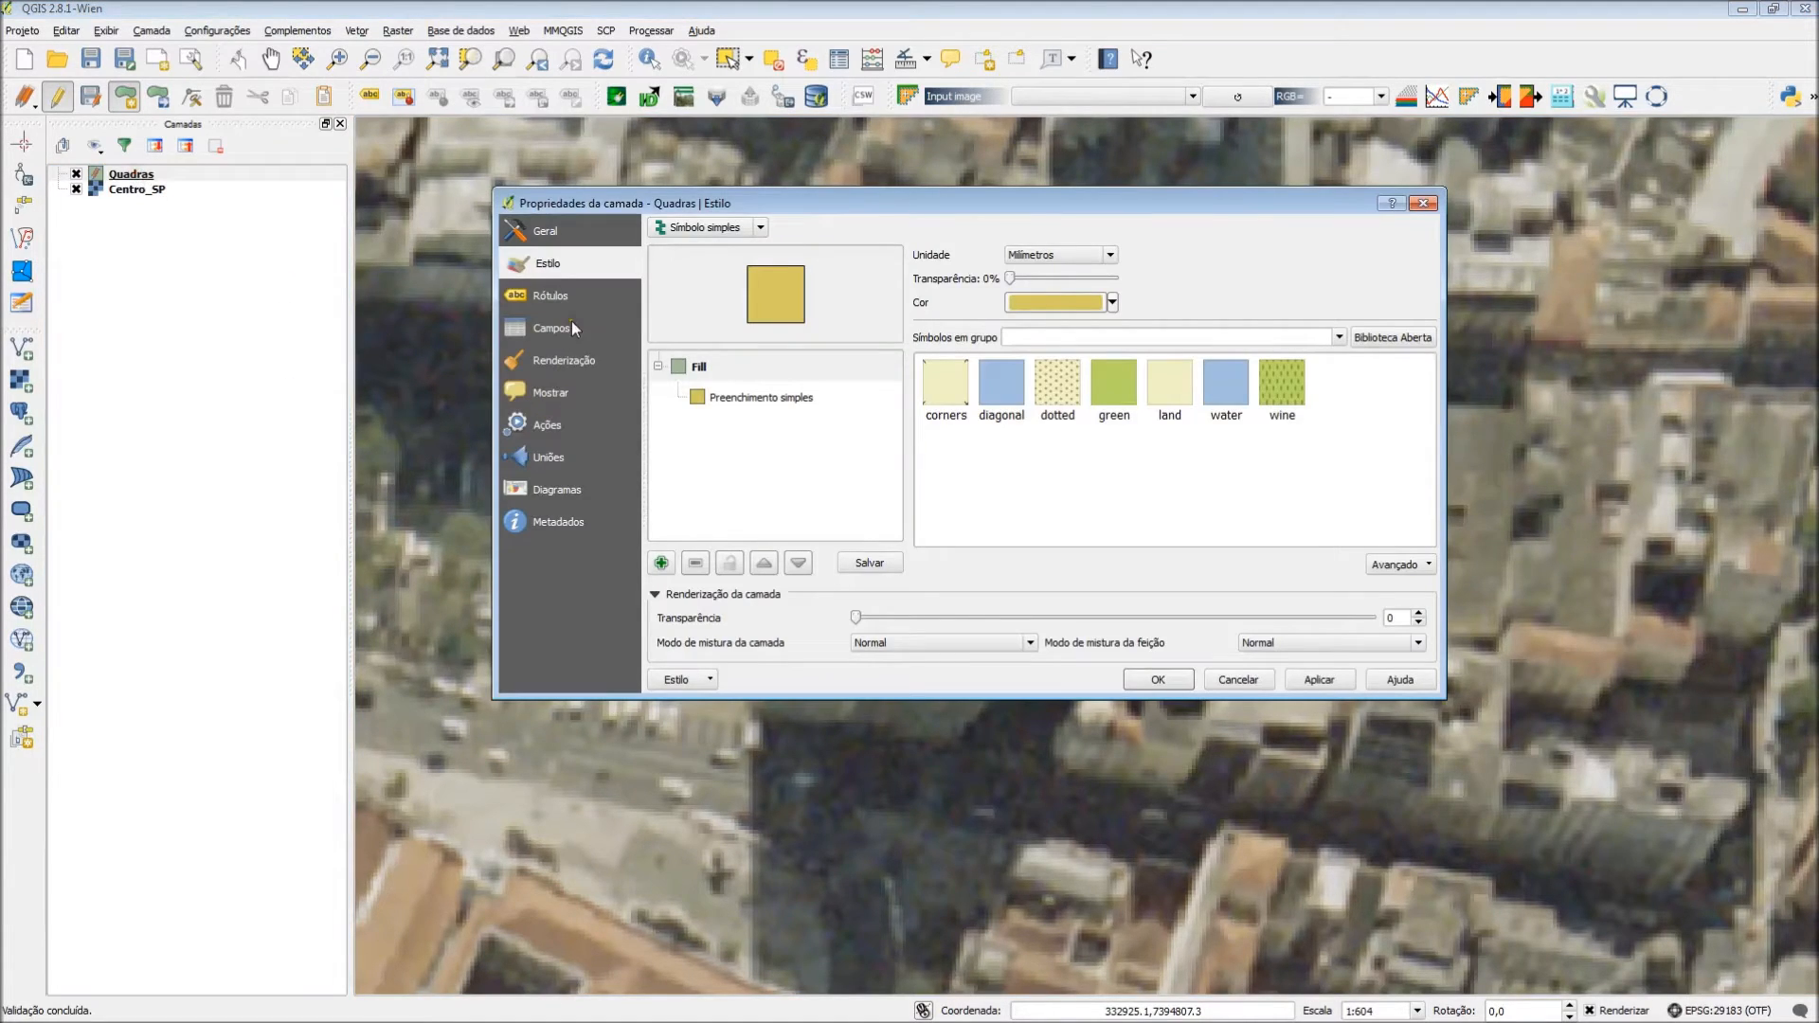
pyautogui.click(754, 399)
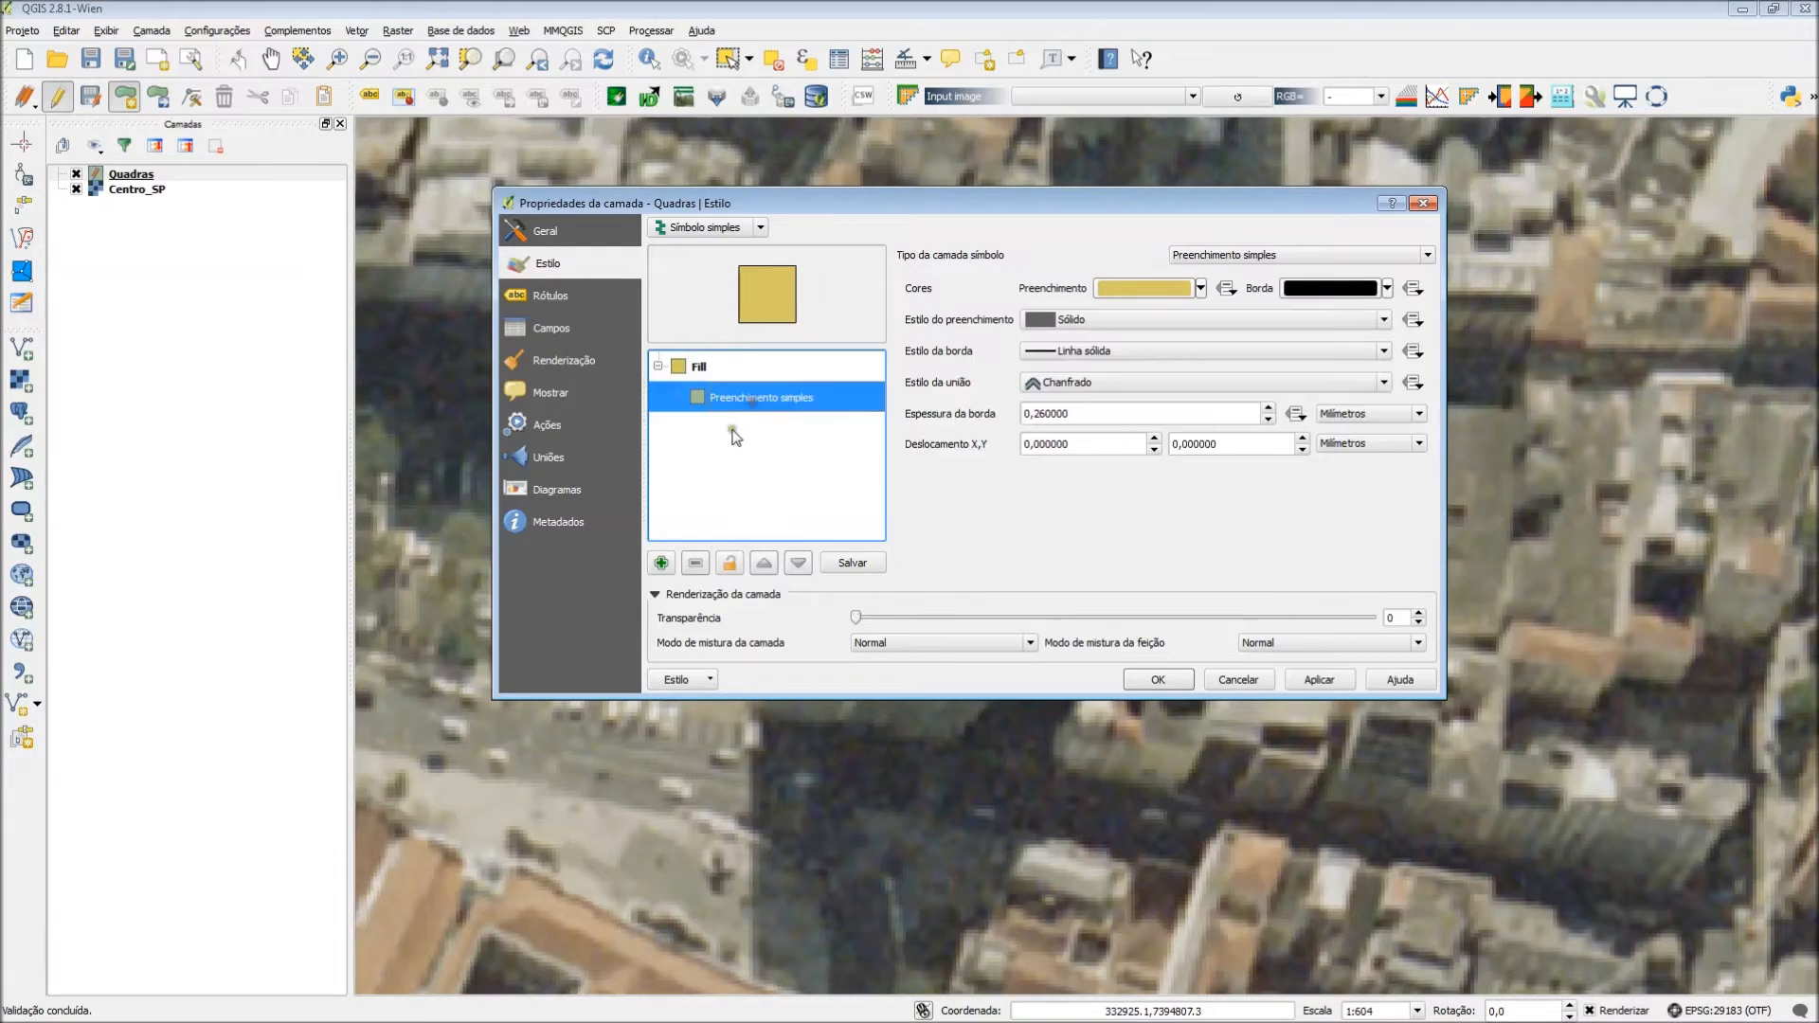
pyautogui.moveTo(856, 618); pyautogui.dragTo(1116, 635)
pyautogui.click(1157, 679)
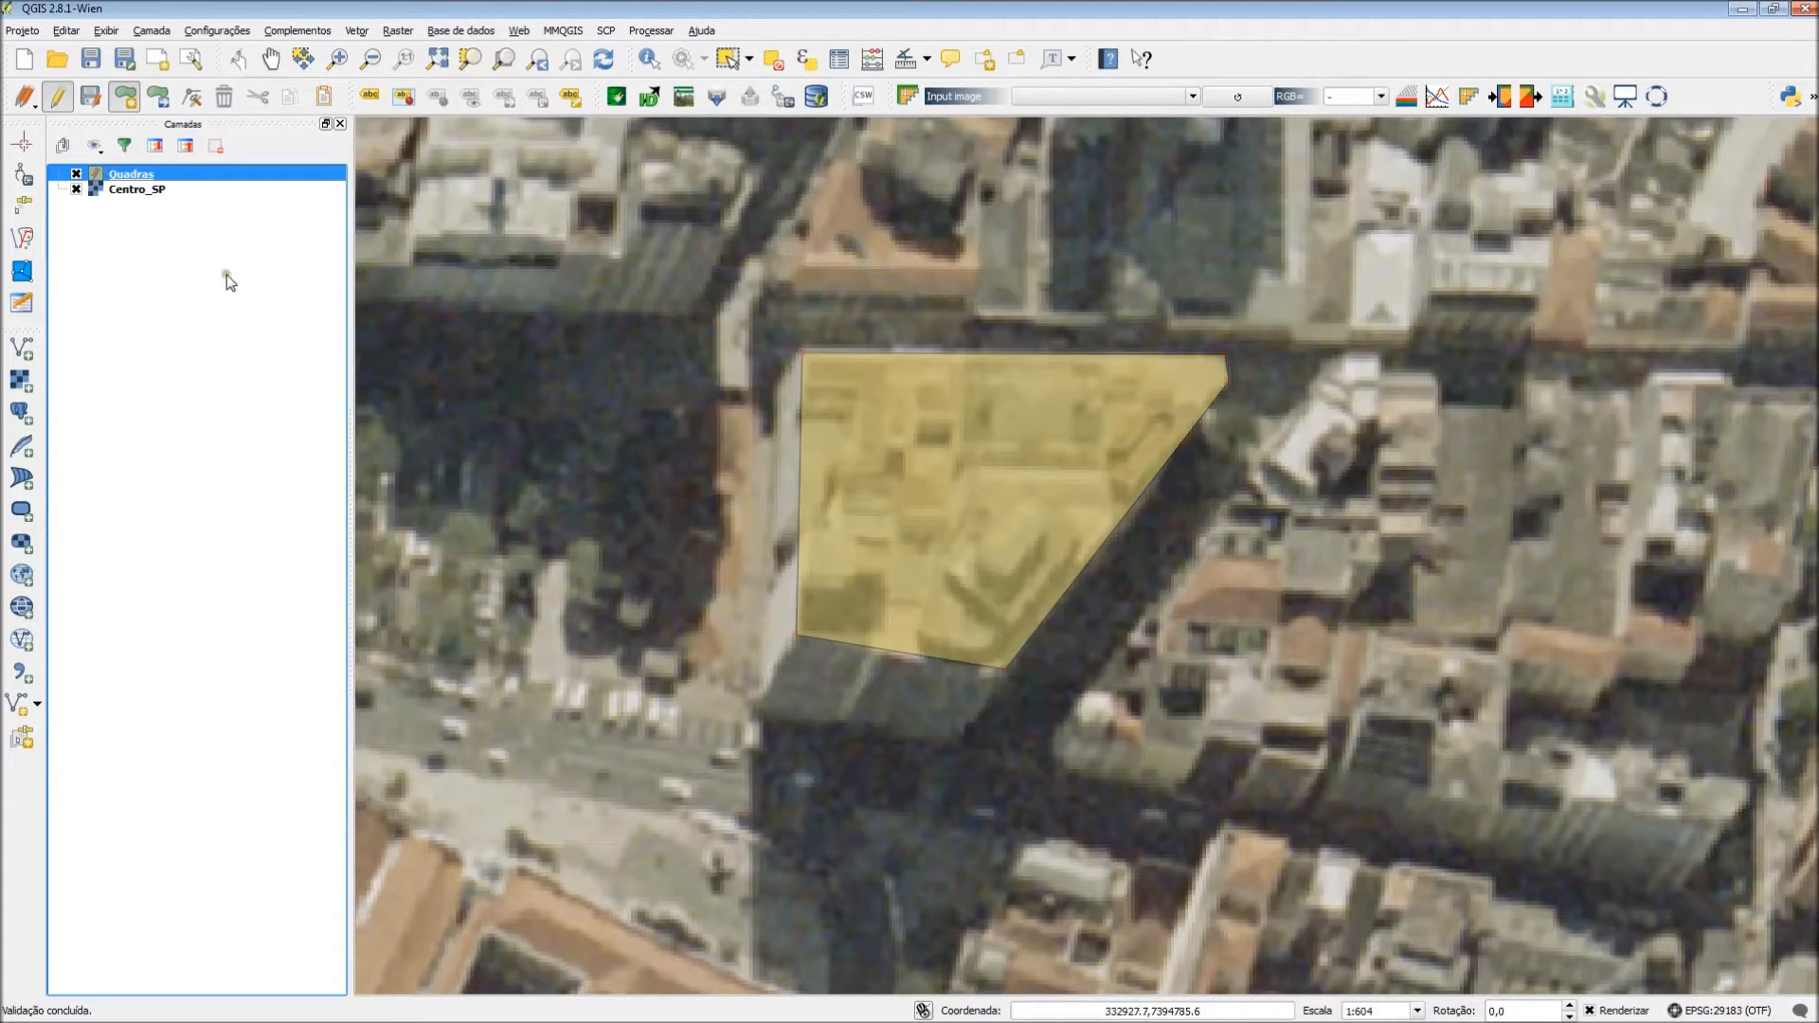
# Move the first block's polygon a short distance southwest with the Move Feature tool
pyautogui.click(162, 102)
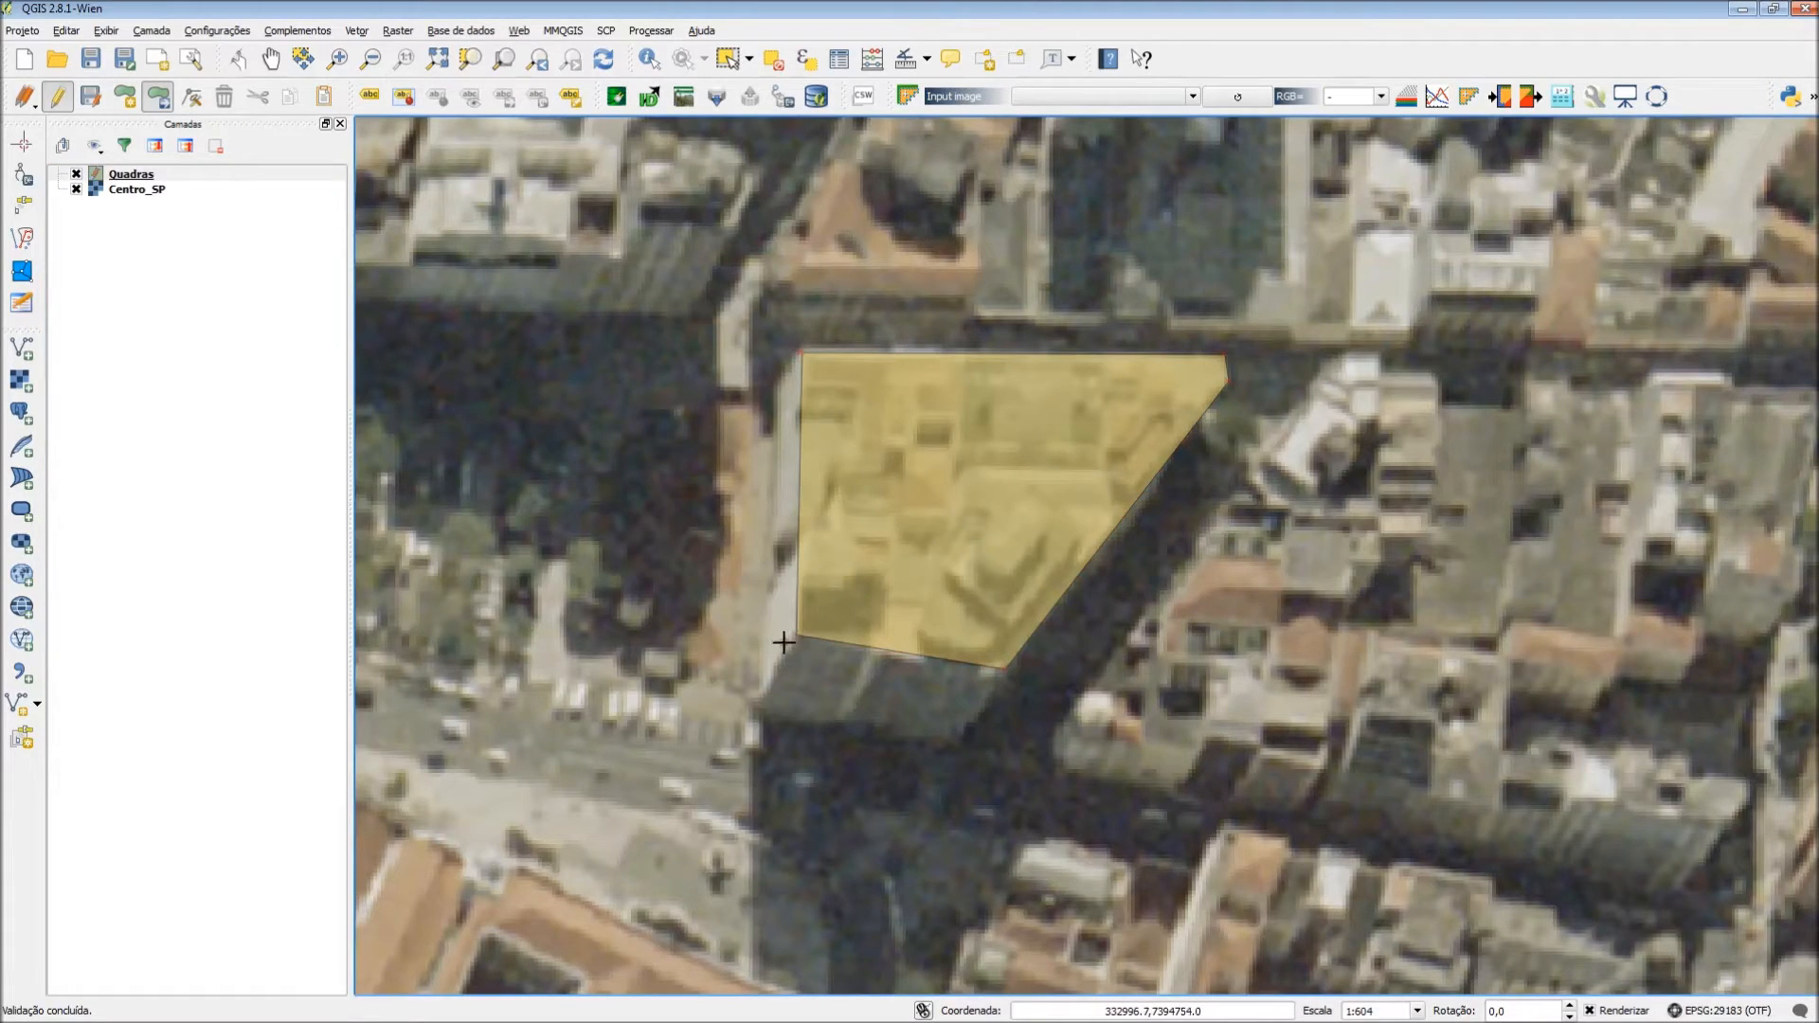
pyautogui.click(877, 587)
pyautogui.moveTo(877, 587); pyautogui.dragTo(829, 657)
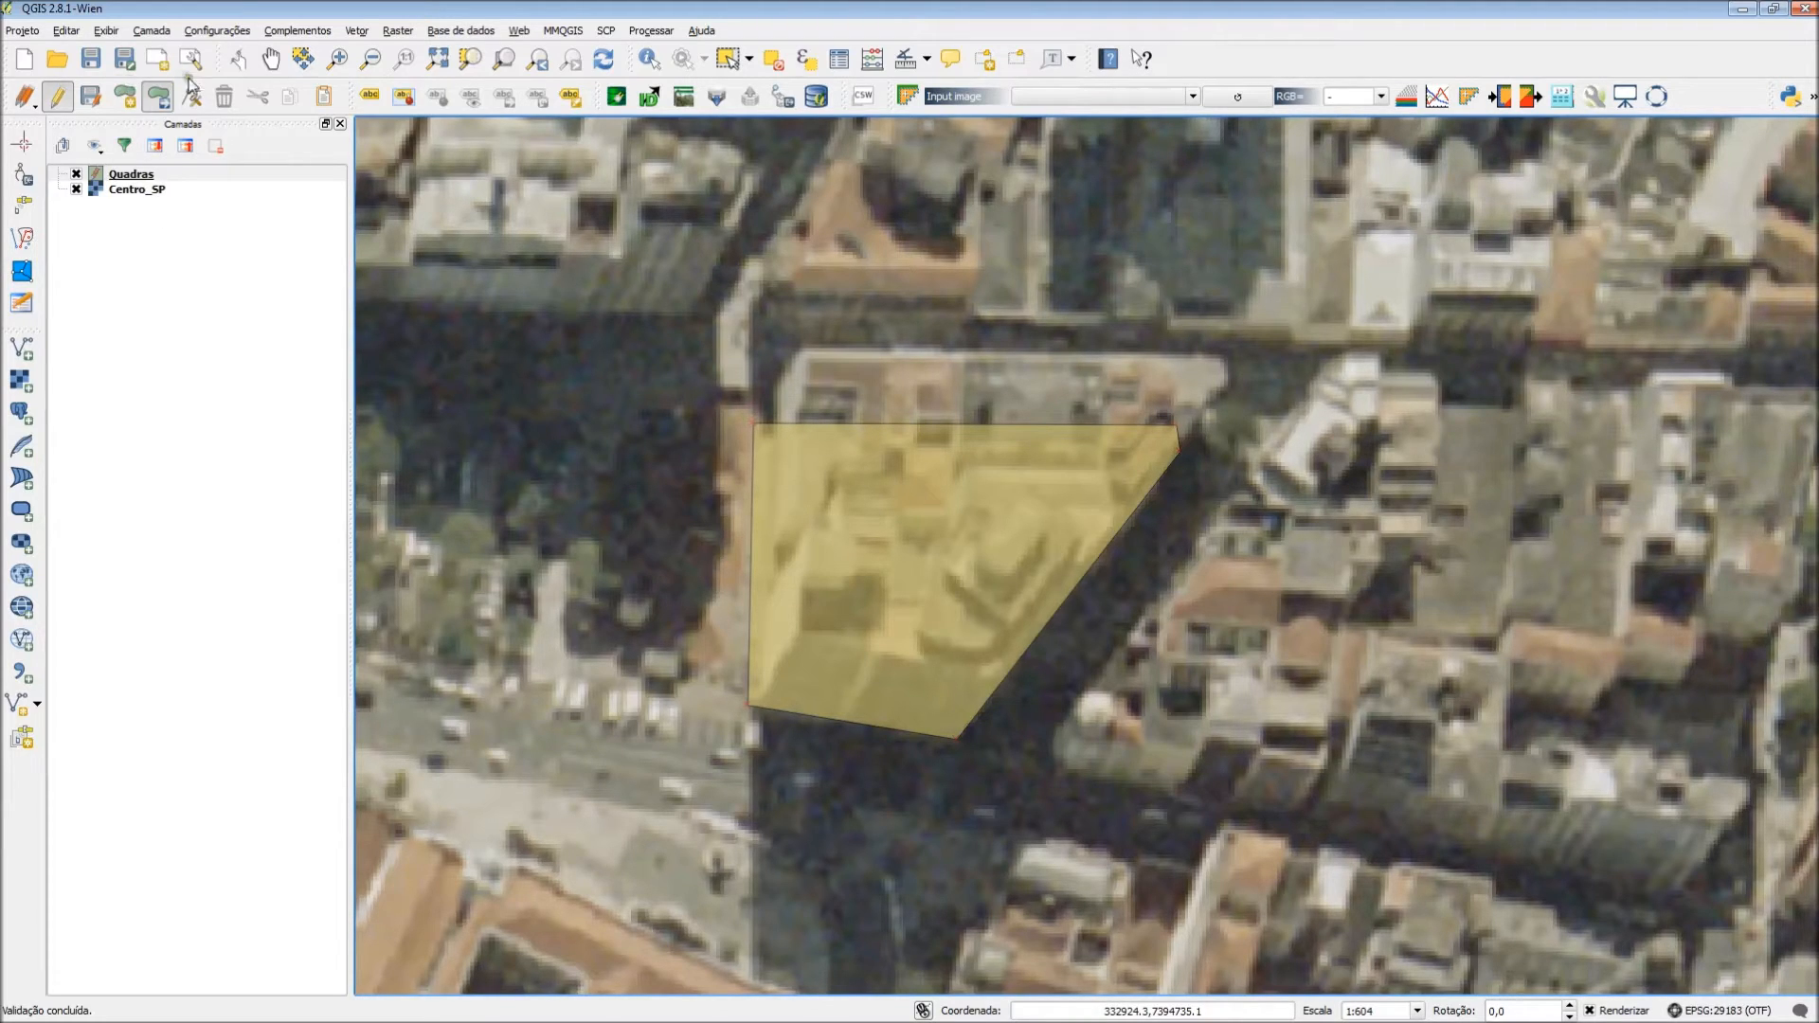
# Digitize a second polygon around the city block southeast of the first one, including the notch along its northern edge
pyautogui.click(127, 98)
pyautogui.scroll(-1, 1354, 566)
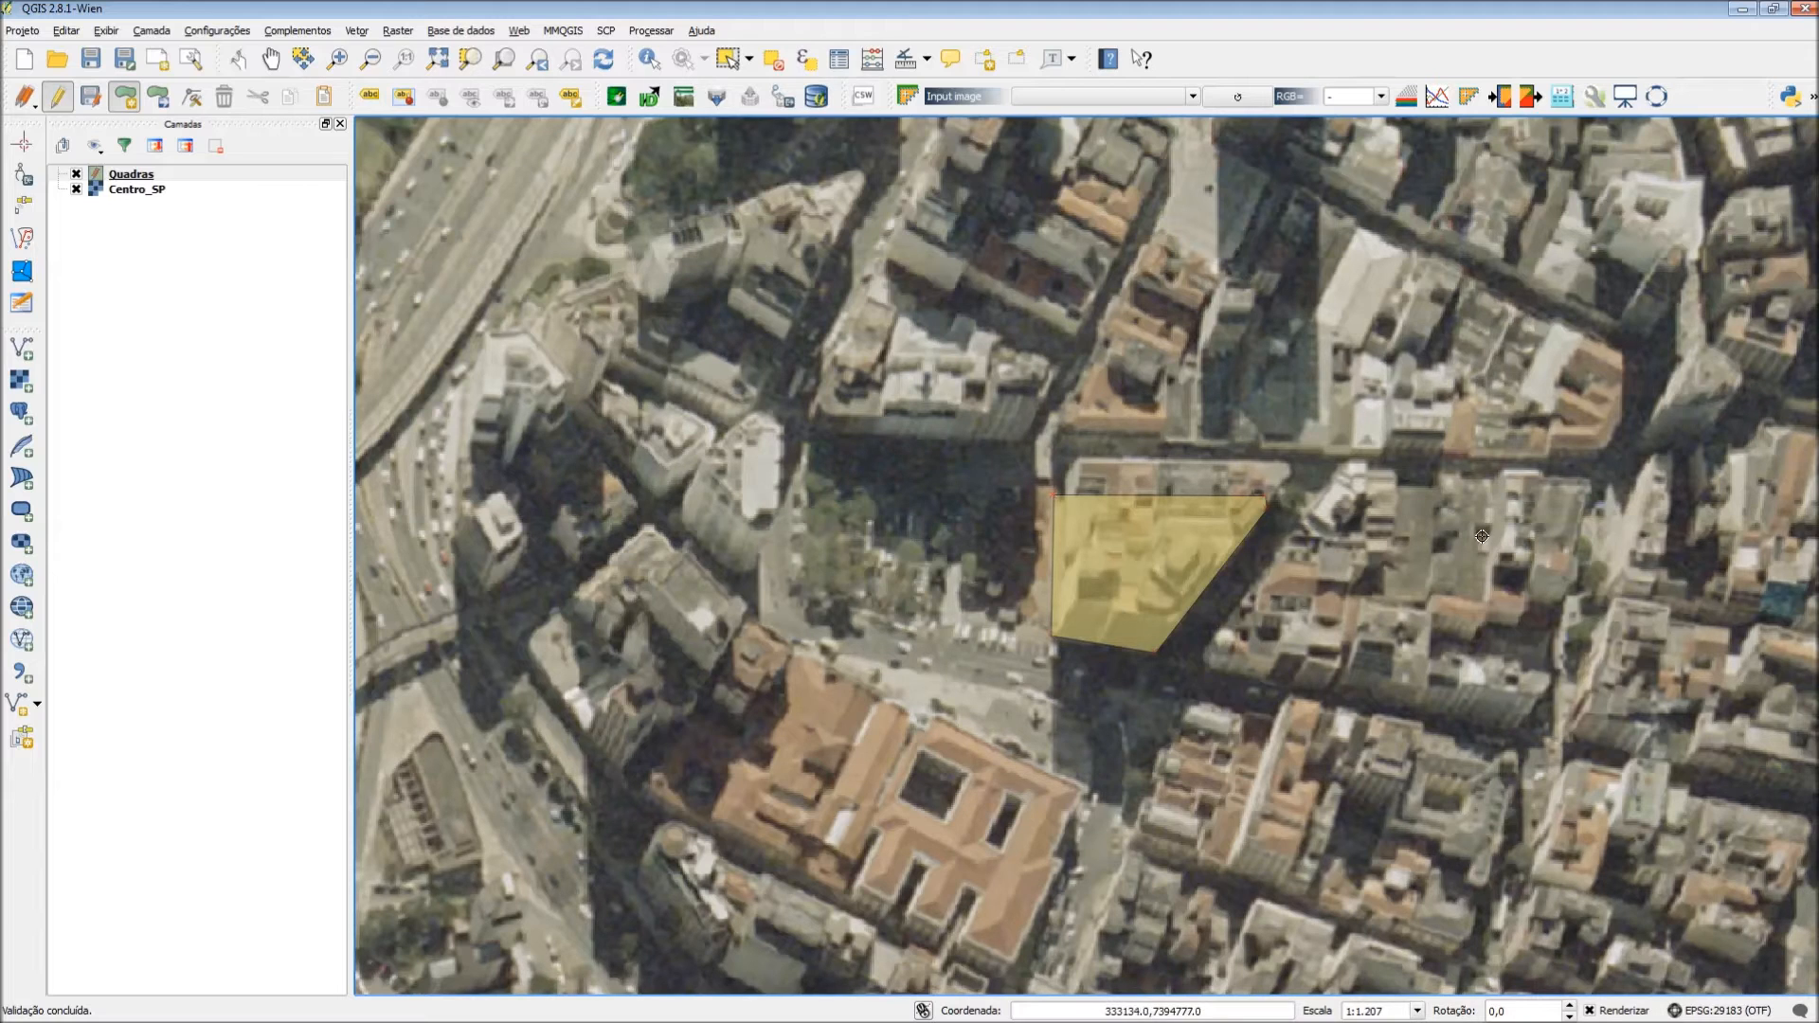
pyautogui.moveTo(1485, 646); pyautogui.dragTo(977, 488)
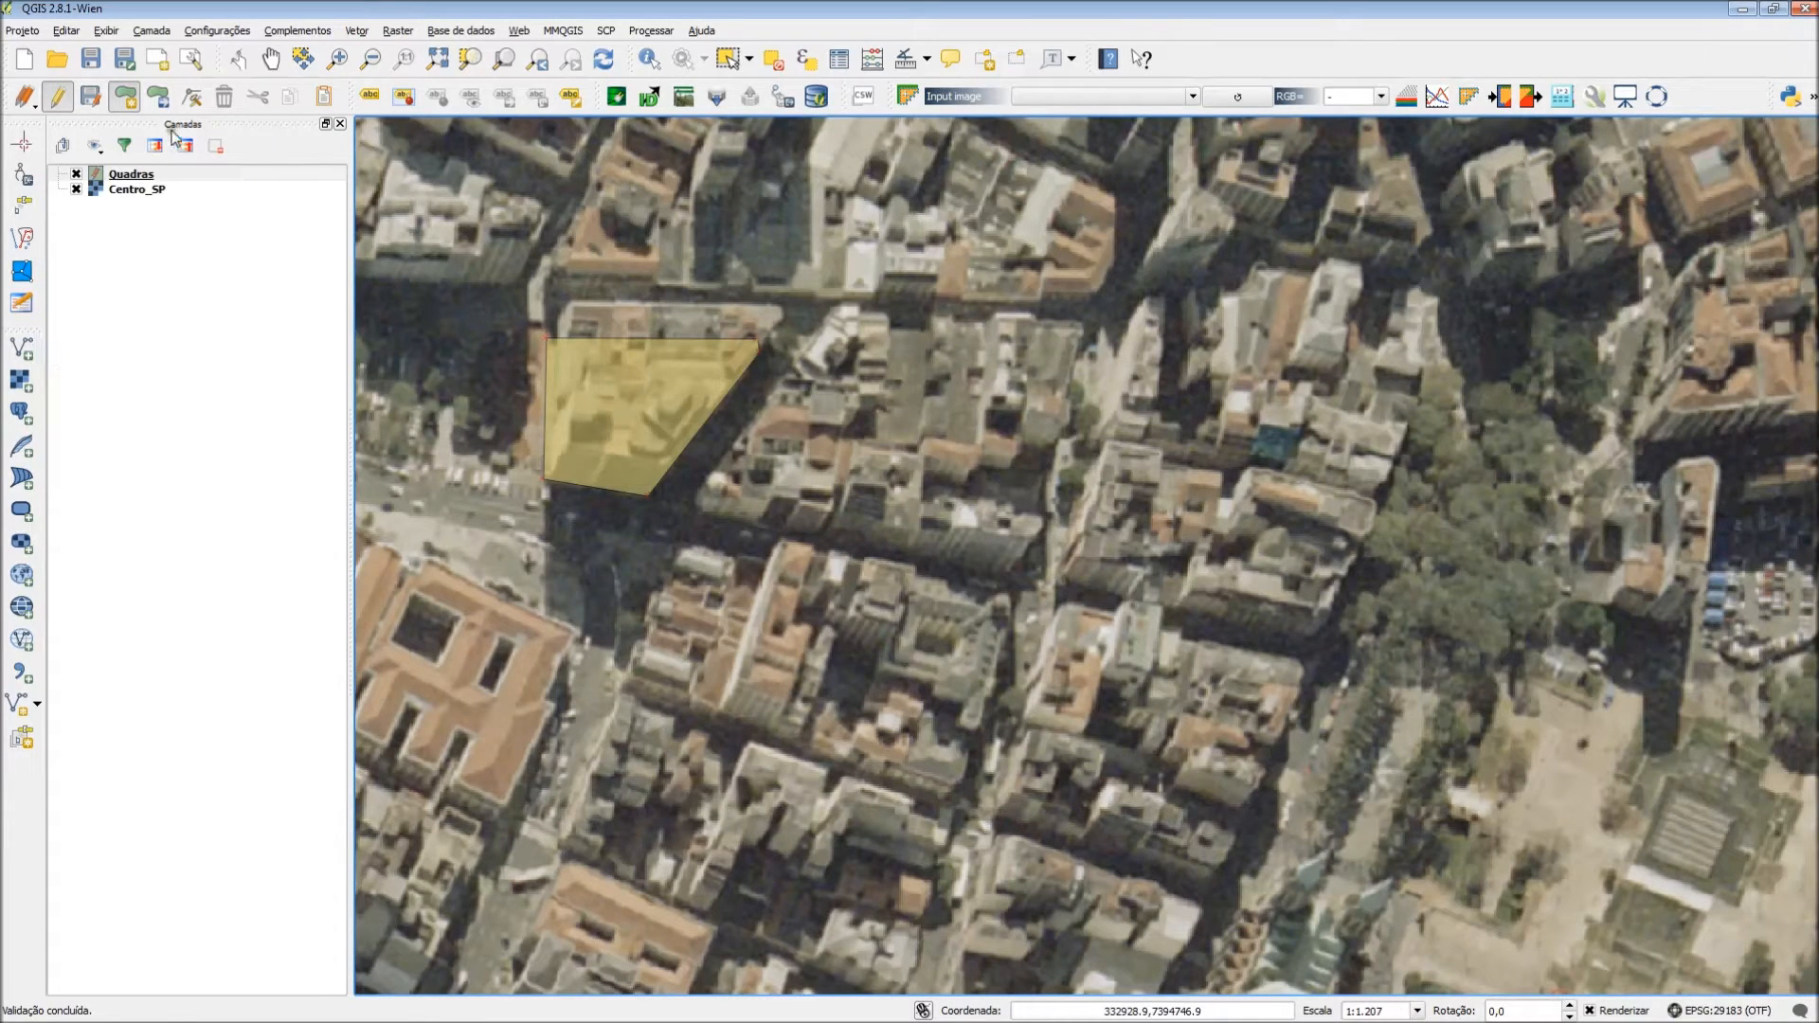
pyautogui.click(127, 97)
pyautogui.click(633, 675)
pyautogui.click(955, 789)
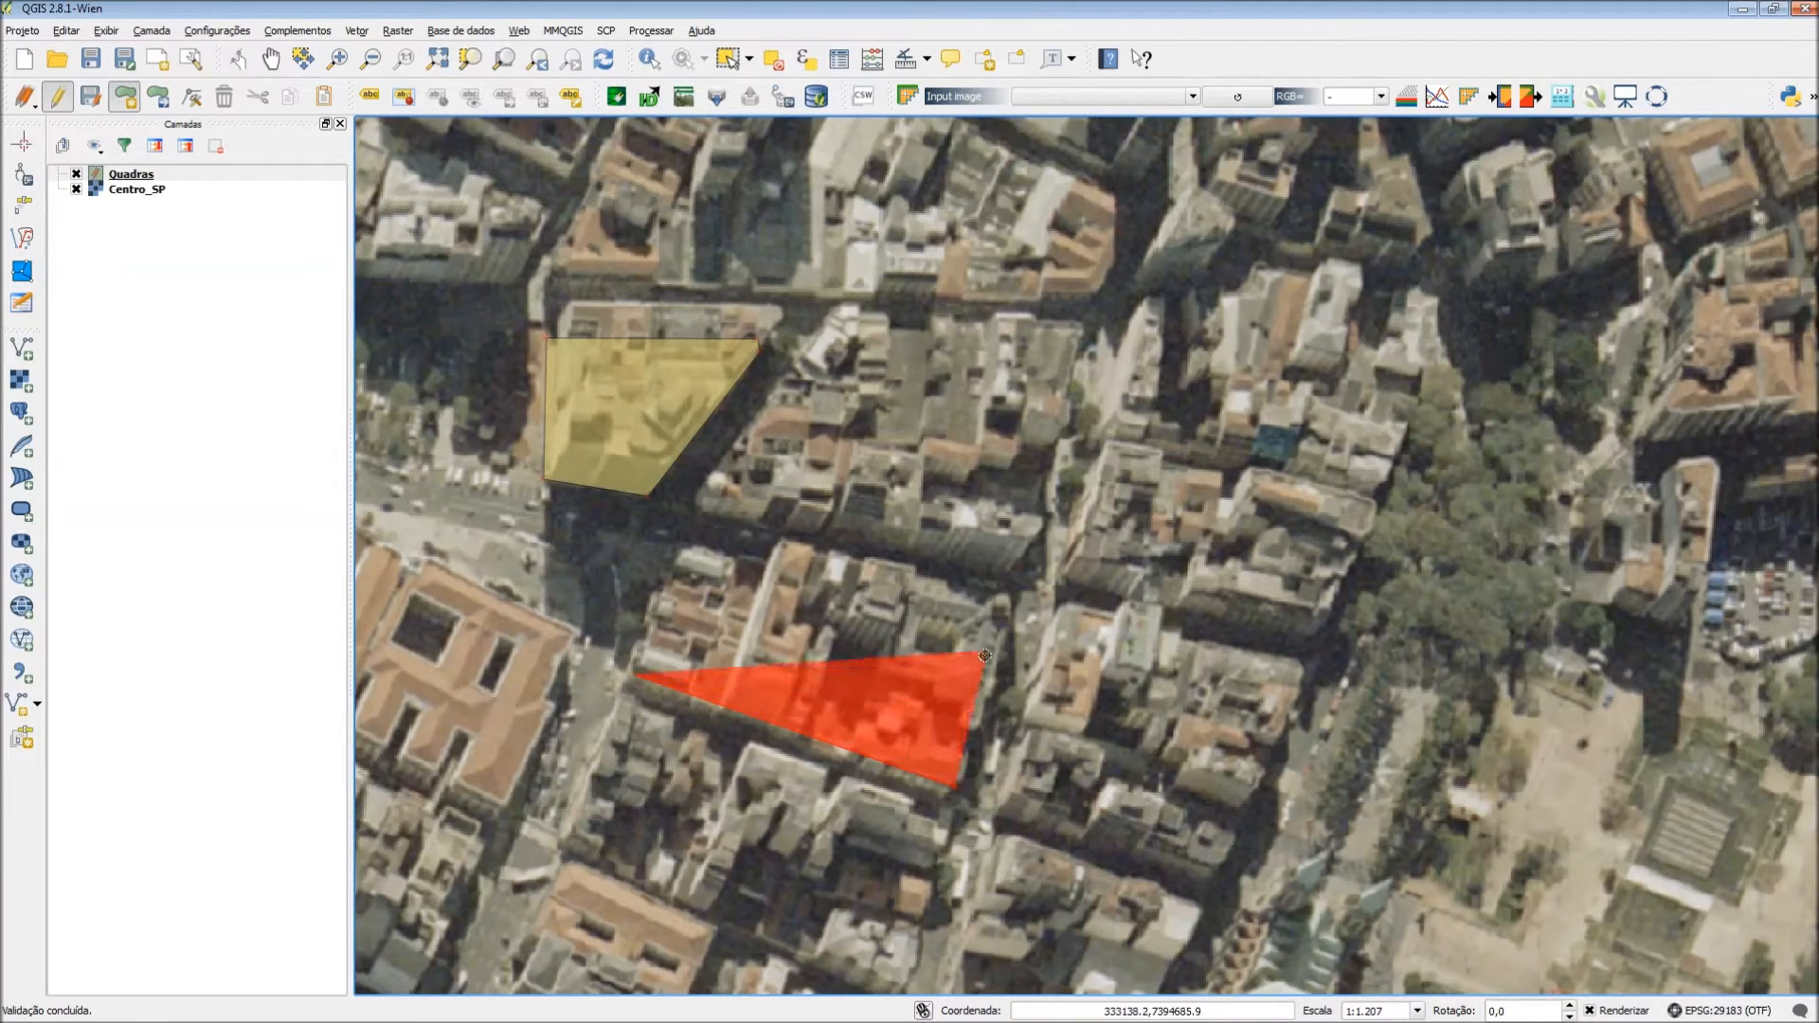
pyautogui.click(1009, 595)
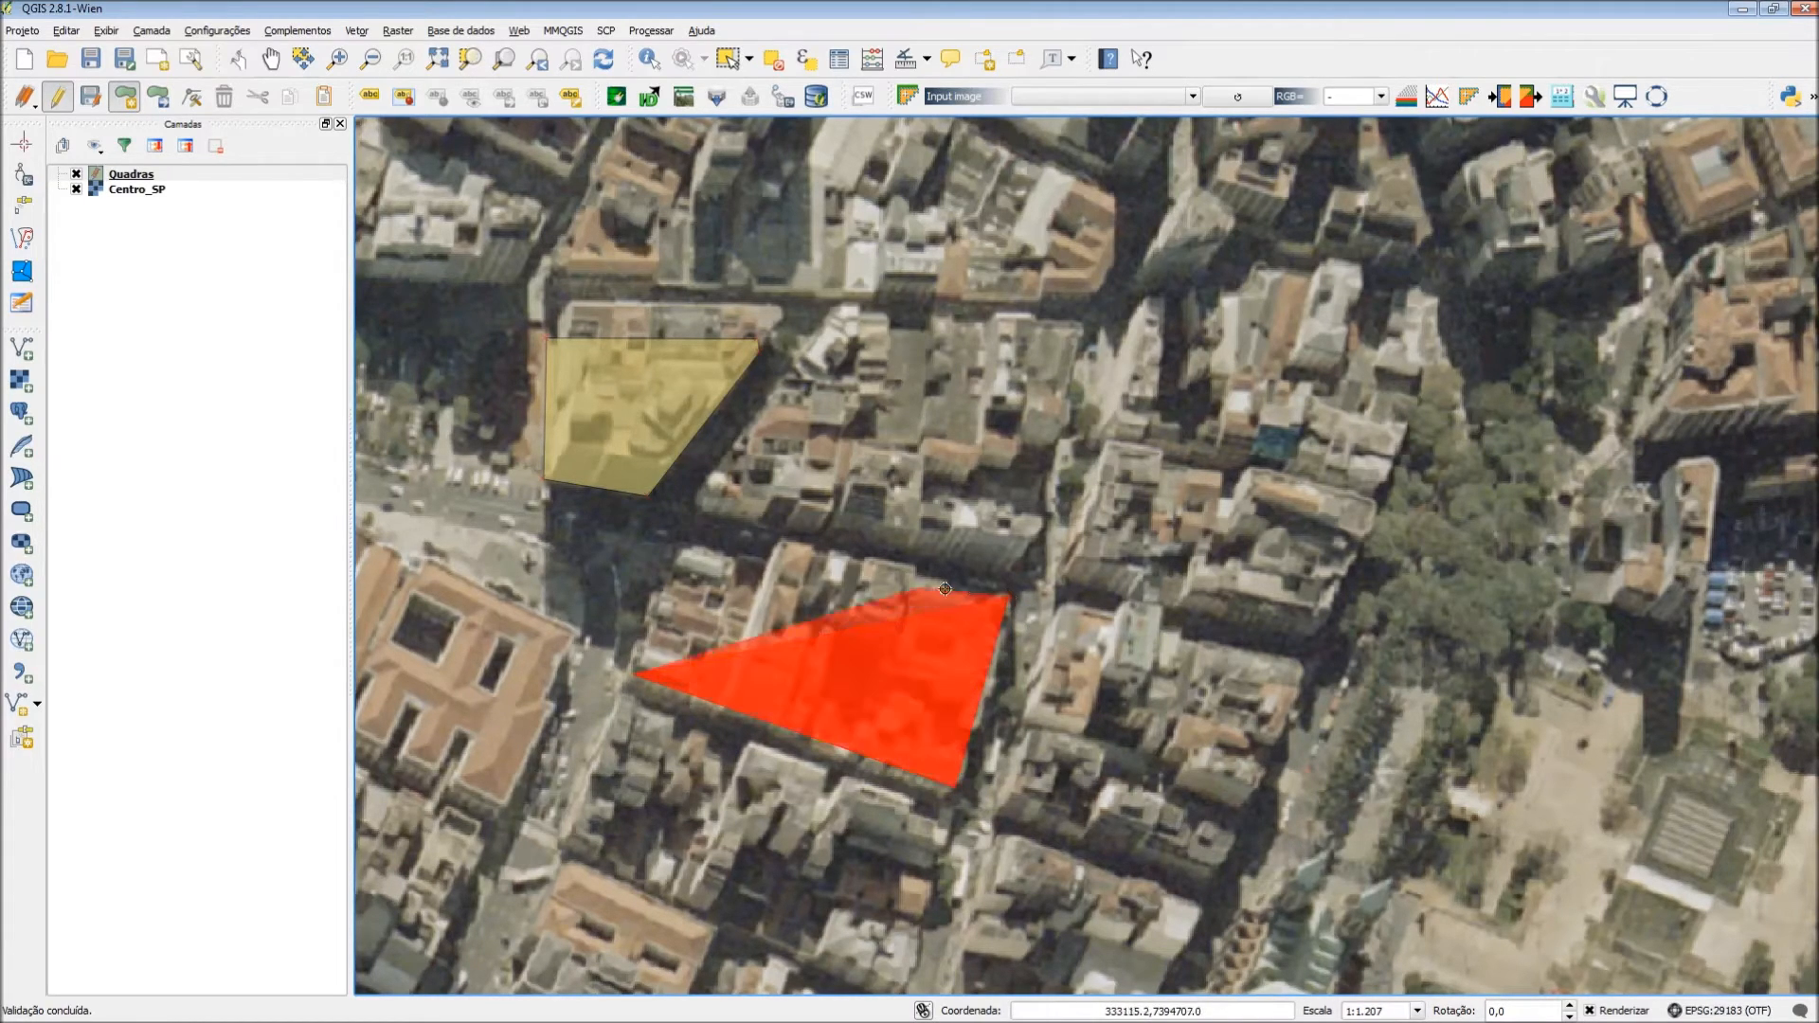
pyautogui.click(777, 538)
pyautogui.click(764, 576)
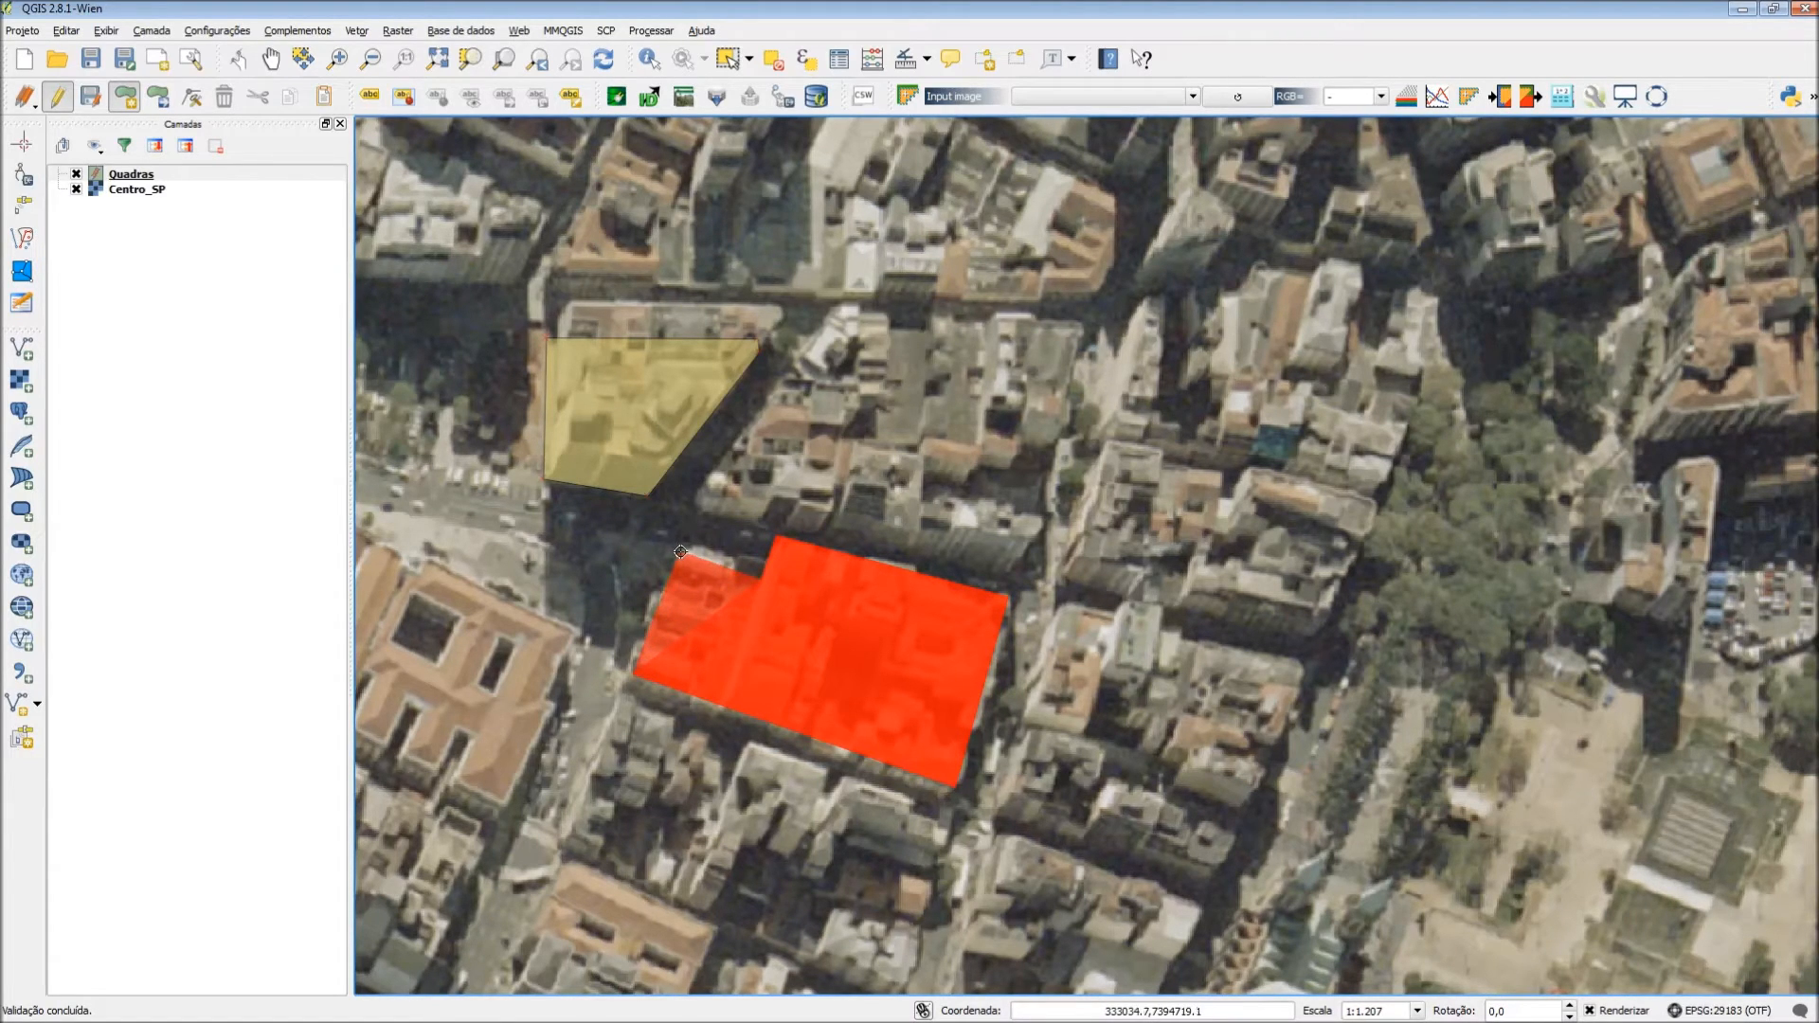
pyautogui.click(680, 552)
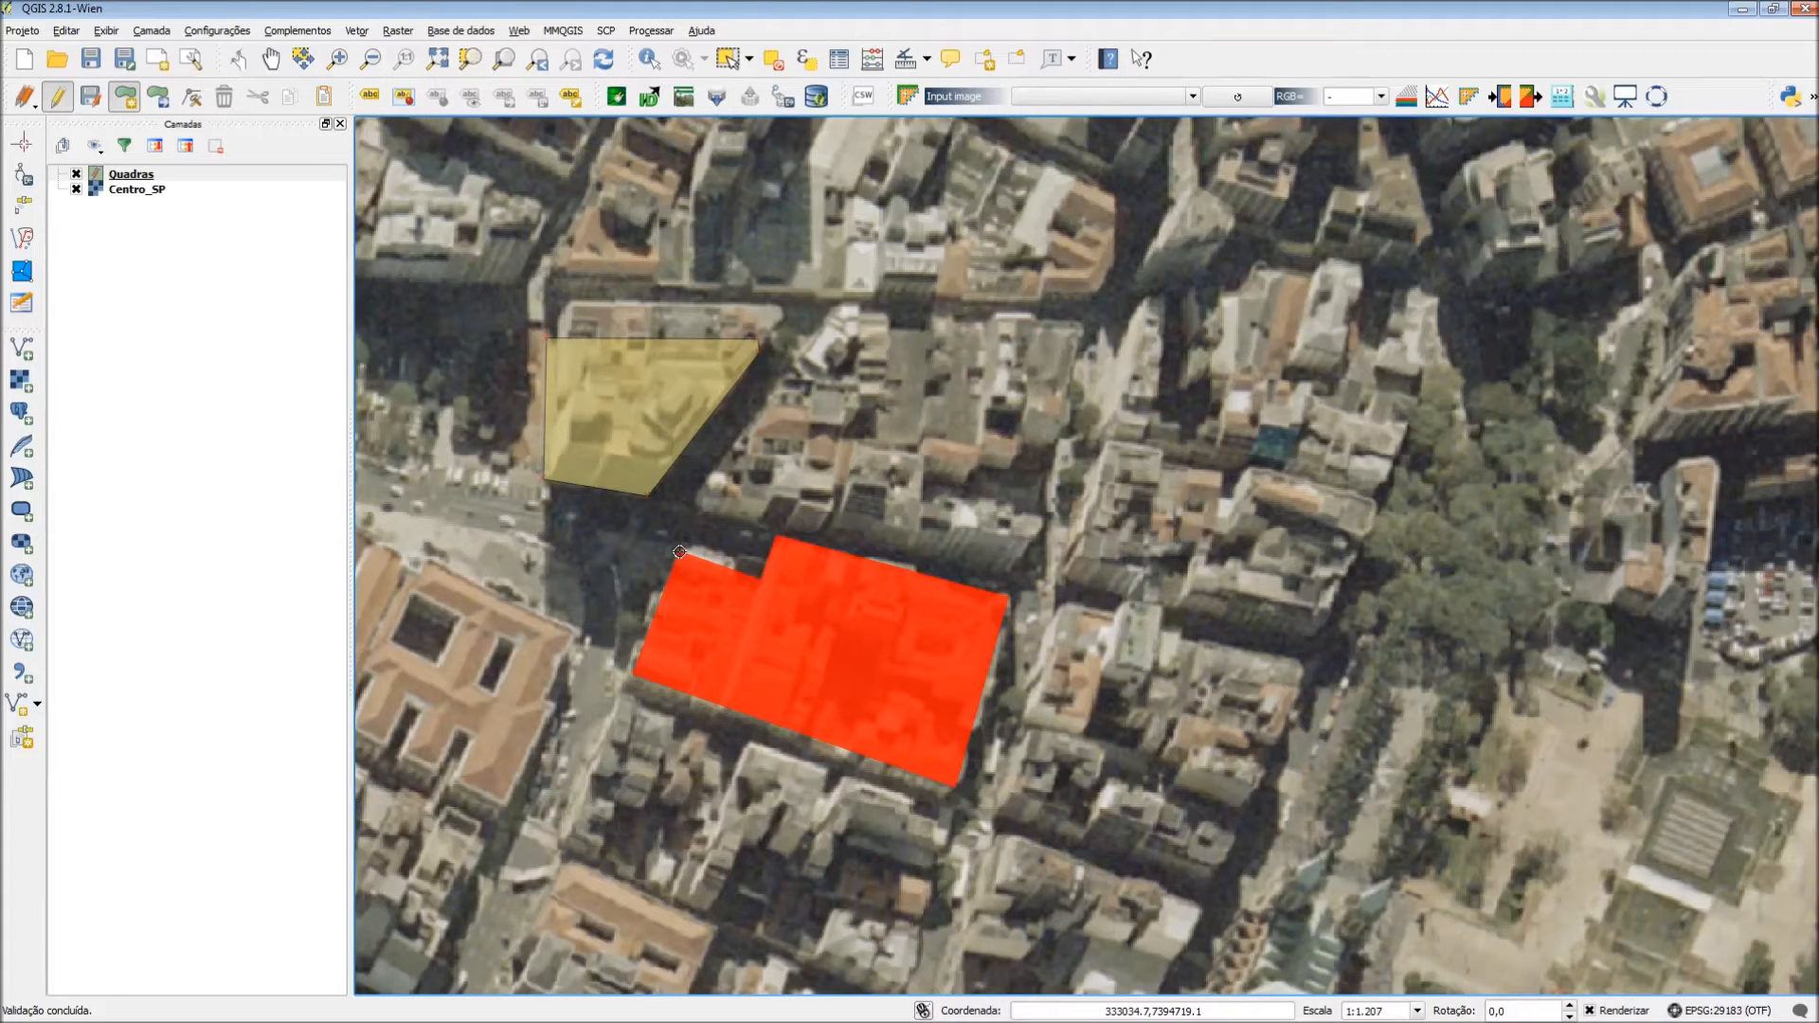
pyautogui.rightClick(699, 566)
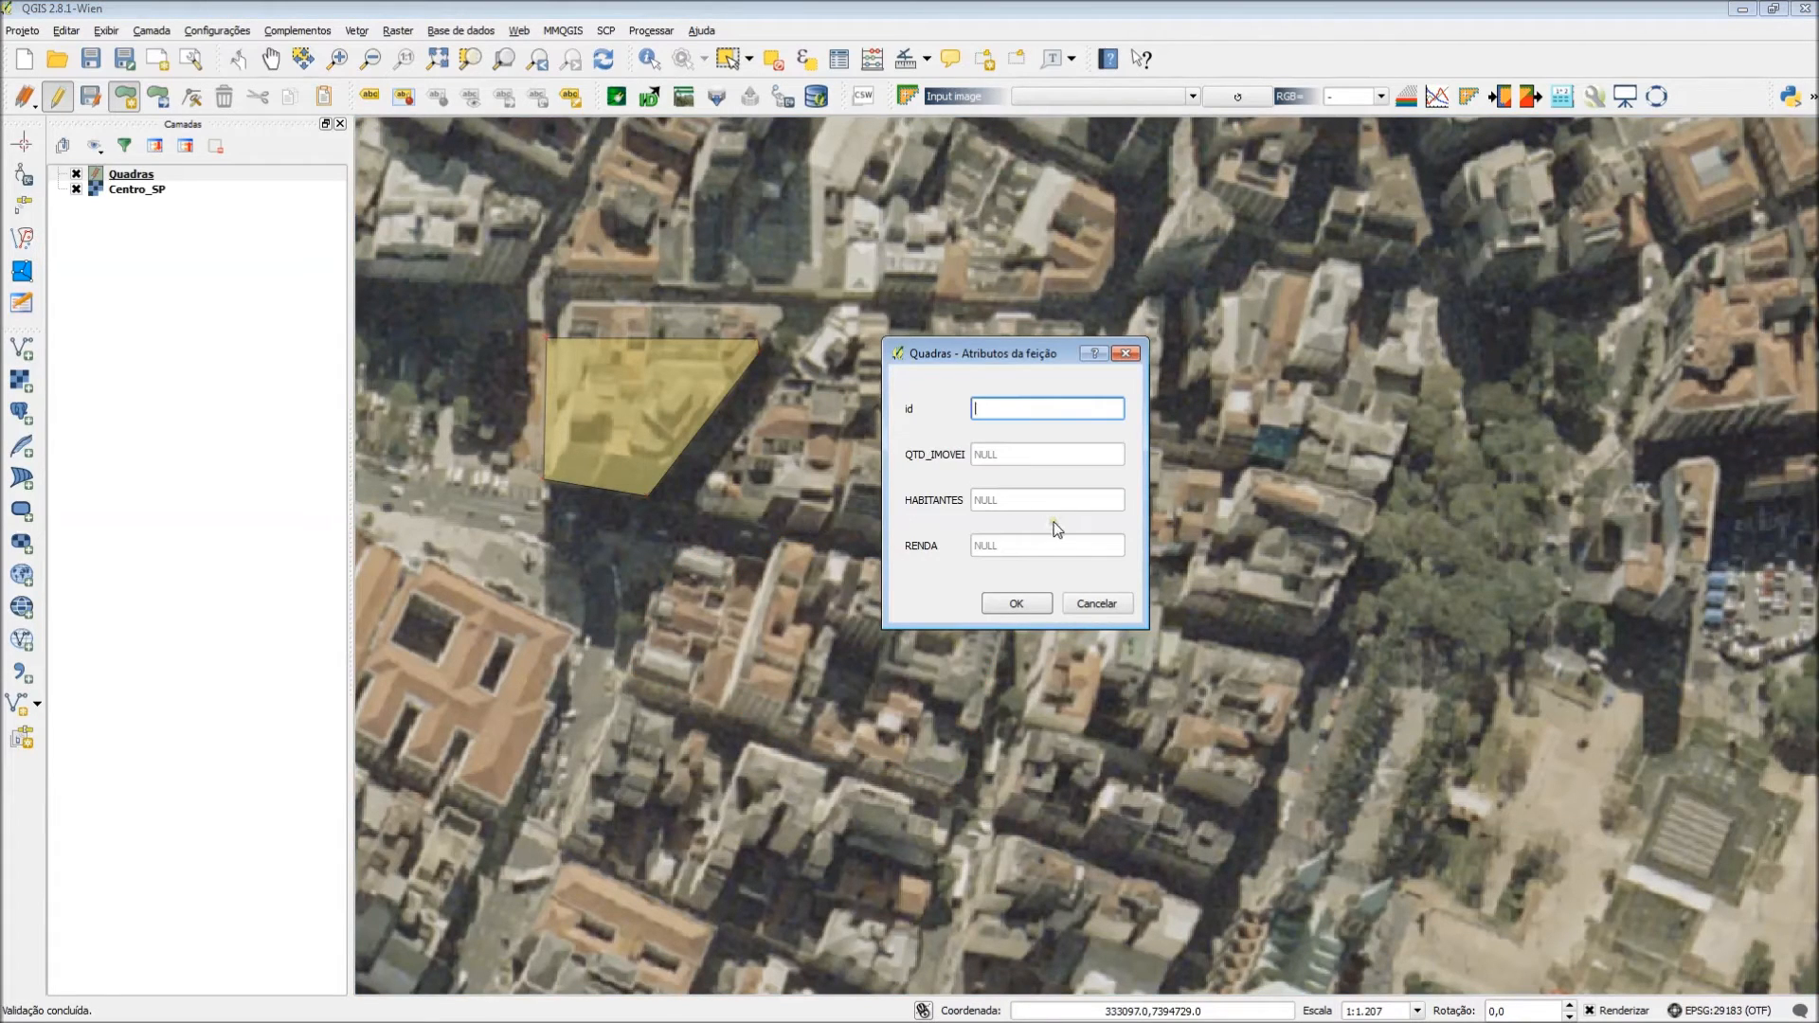
# Give the second block id 2, QTD_IMOVEI 50, HABITANTES 1000 and RENDA 100, and save the feature
pyautogui.click(1024, 456)
pyautogui.write('50')
pyautogui.click(1007, 499)
pyautogui.write('1000')
pyautogui.click(1004, 537)
pyautogui.write('1')
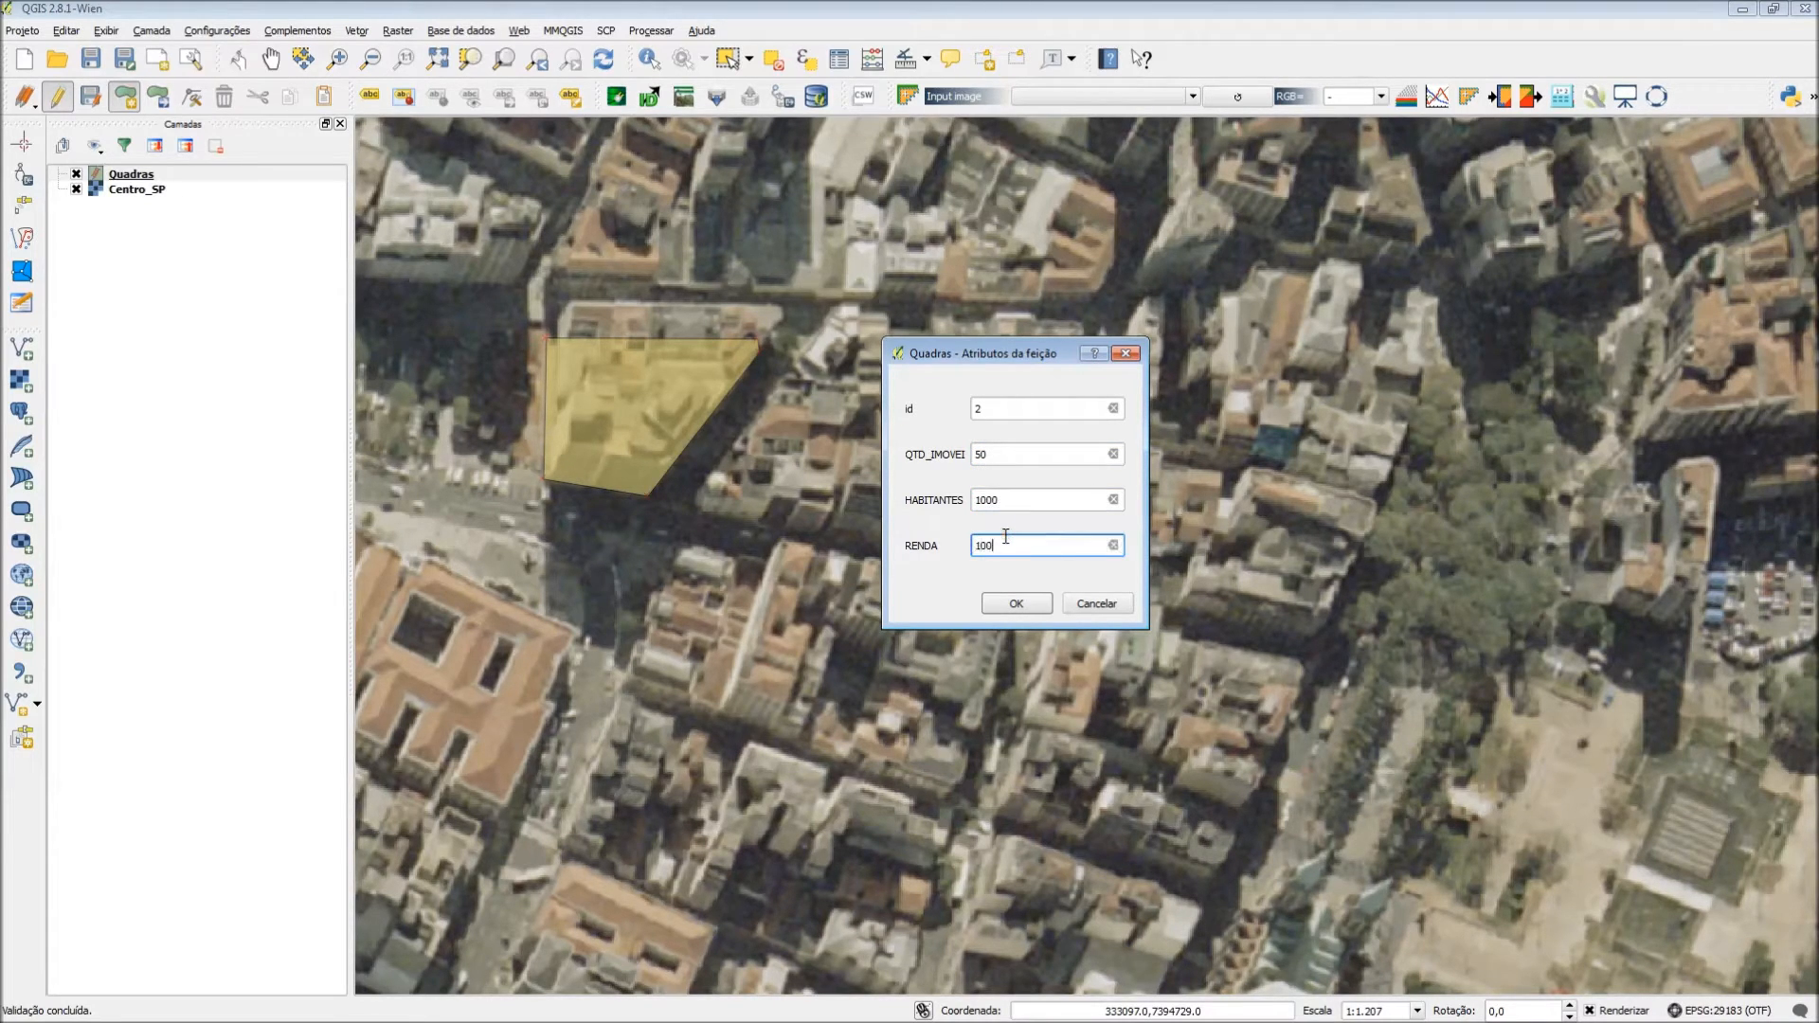
pyautogui.click(1024, 604)
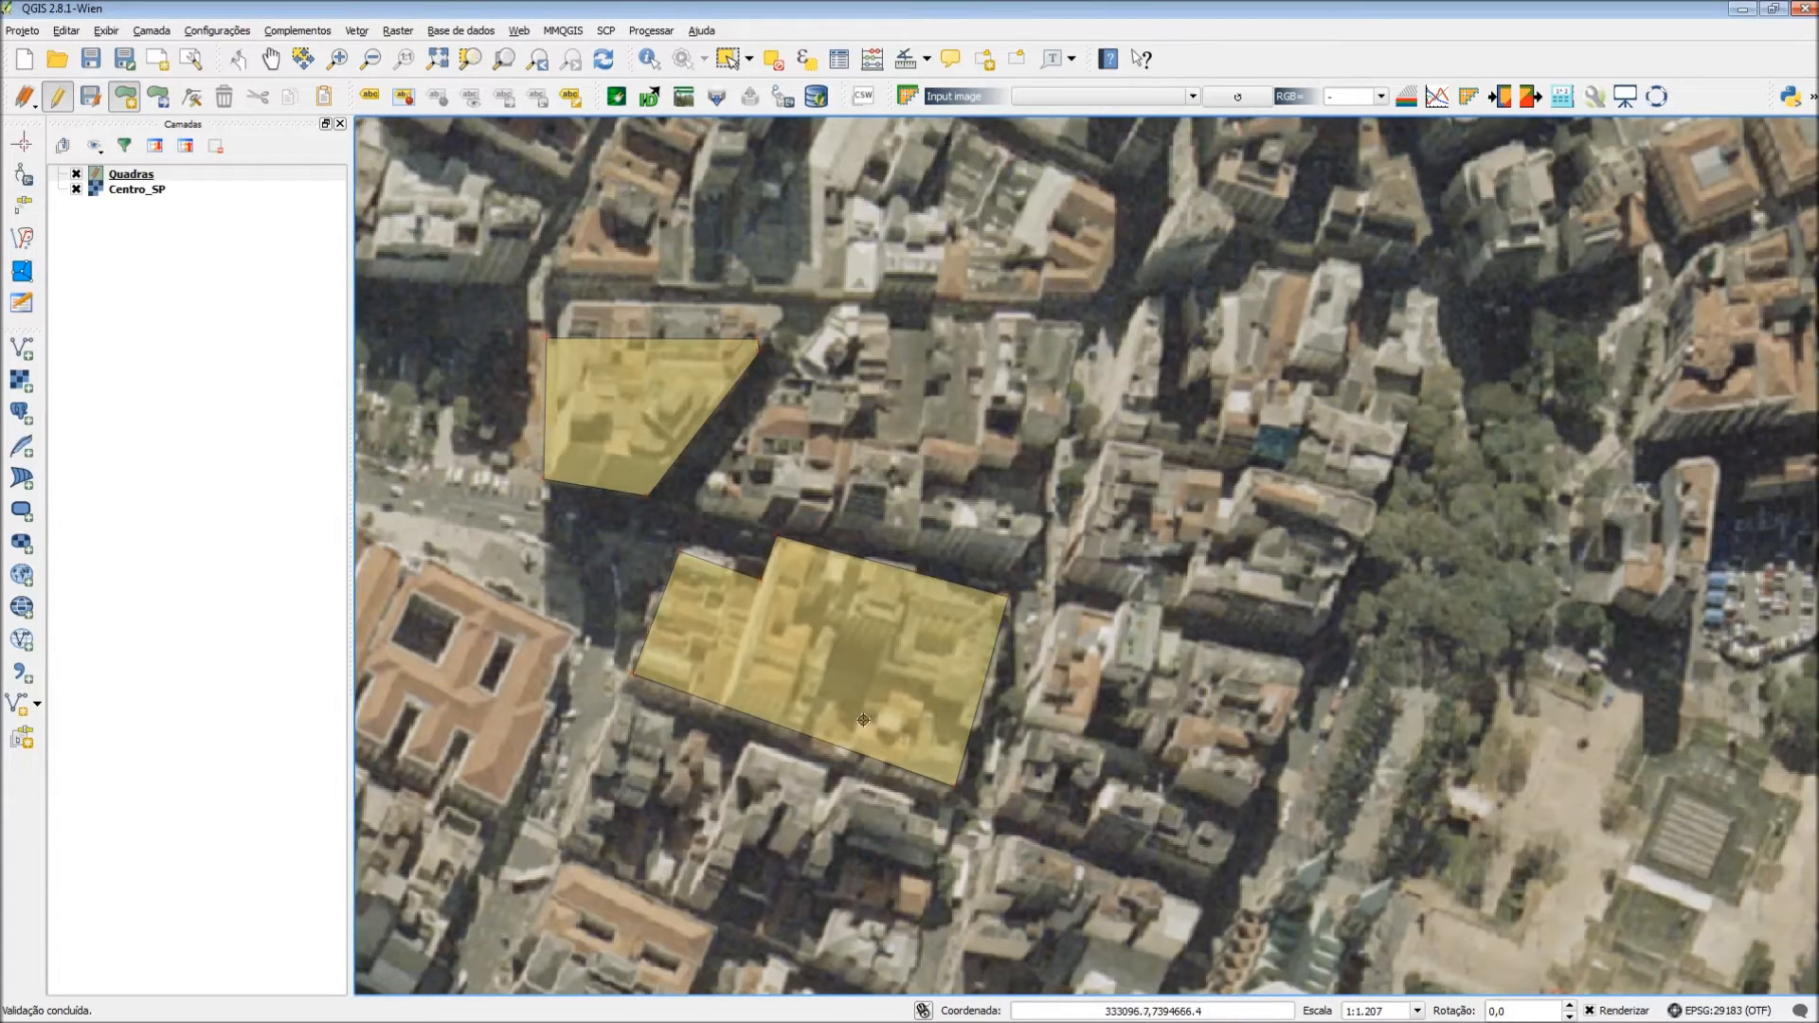
# Reshape the notch on the second block's northern edge by moving its two vertices with the Node tool, ending with a shallower notch
pyautogui.click(195, 97)
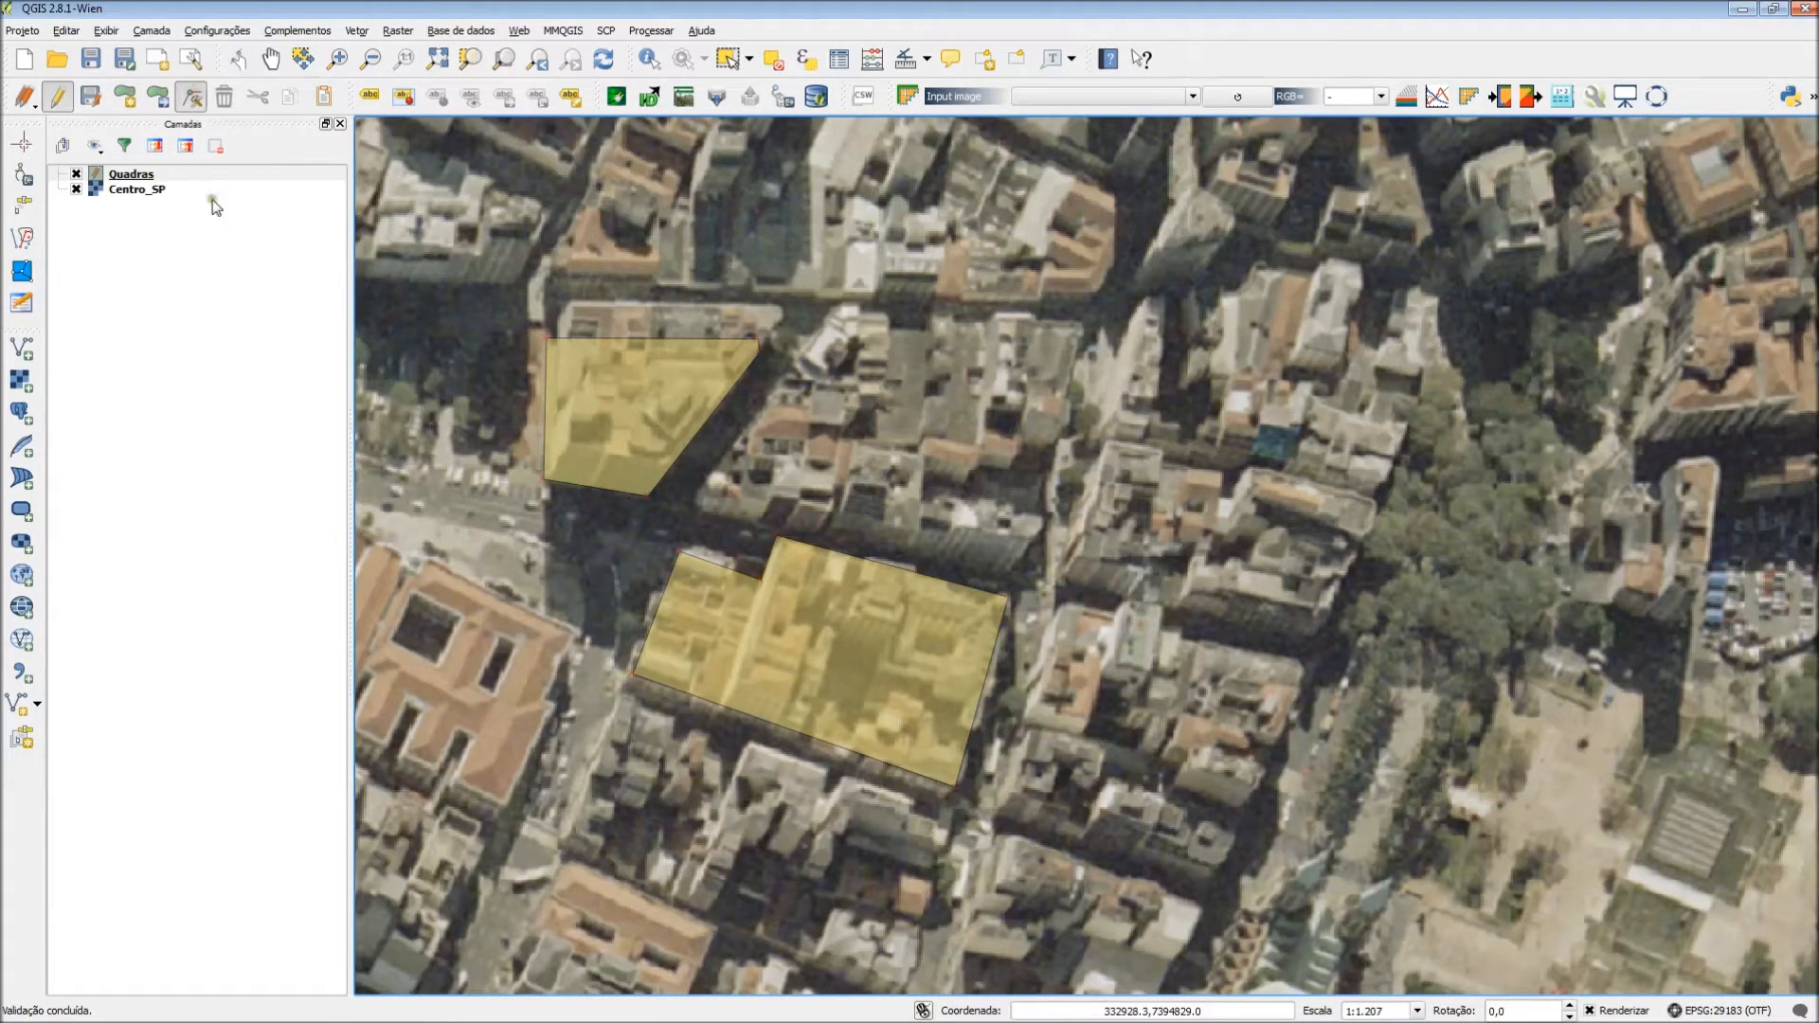
pyautogui.scroll(1, 853, 650)
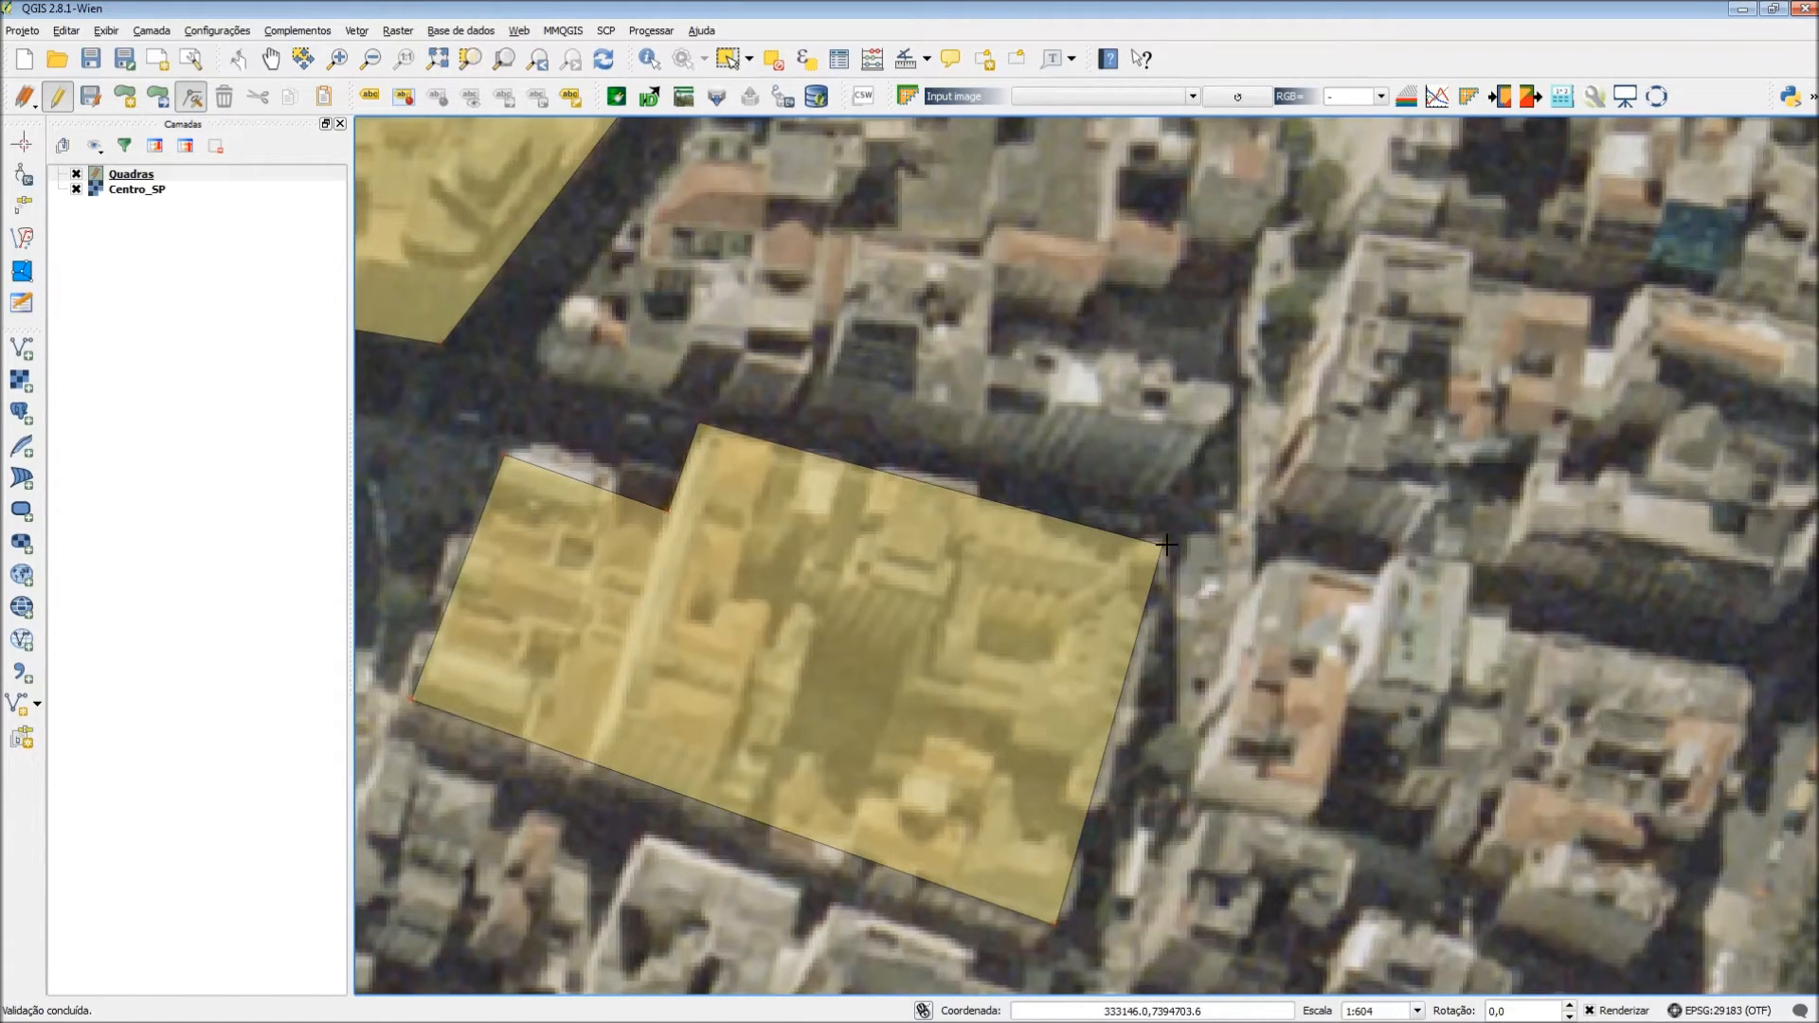
pyautogui.click(1128, 543)
pyautogui.moveTo(697, 421); pyautogui.dragTo(781, 414)
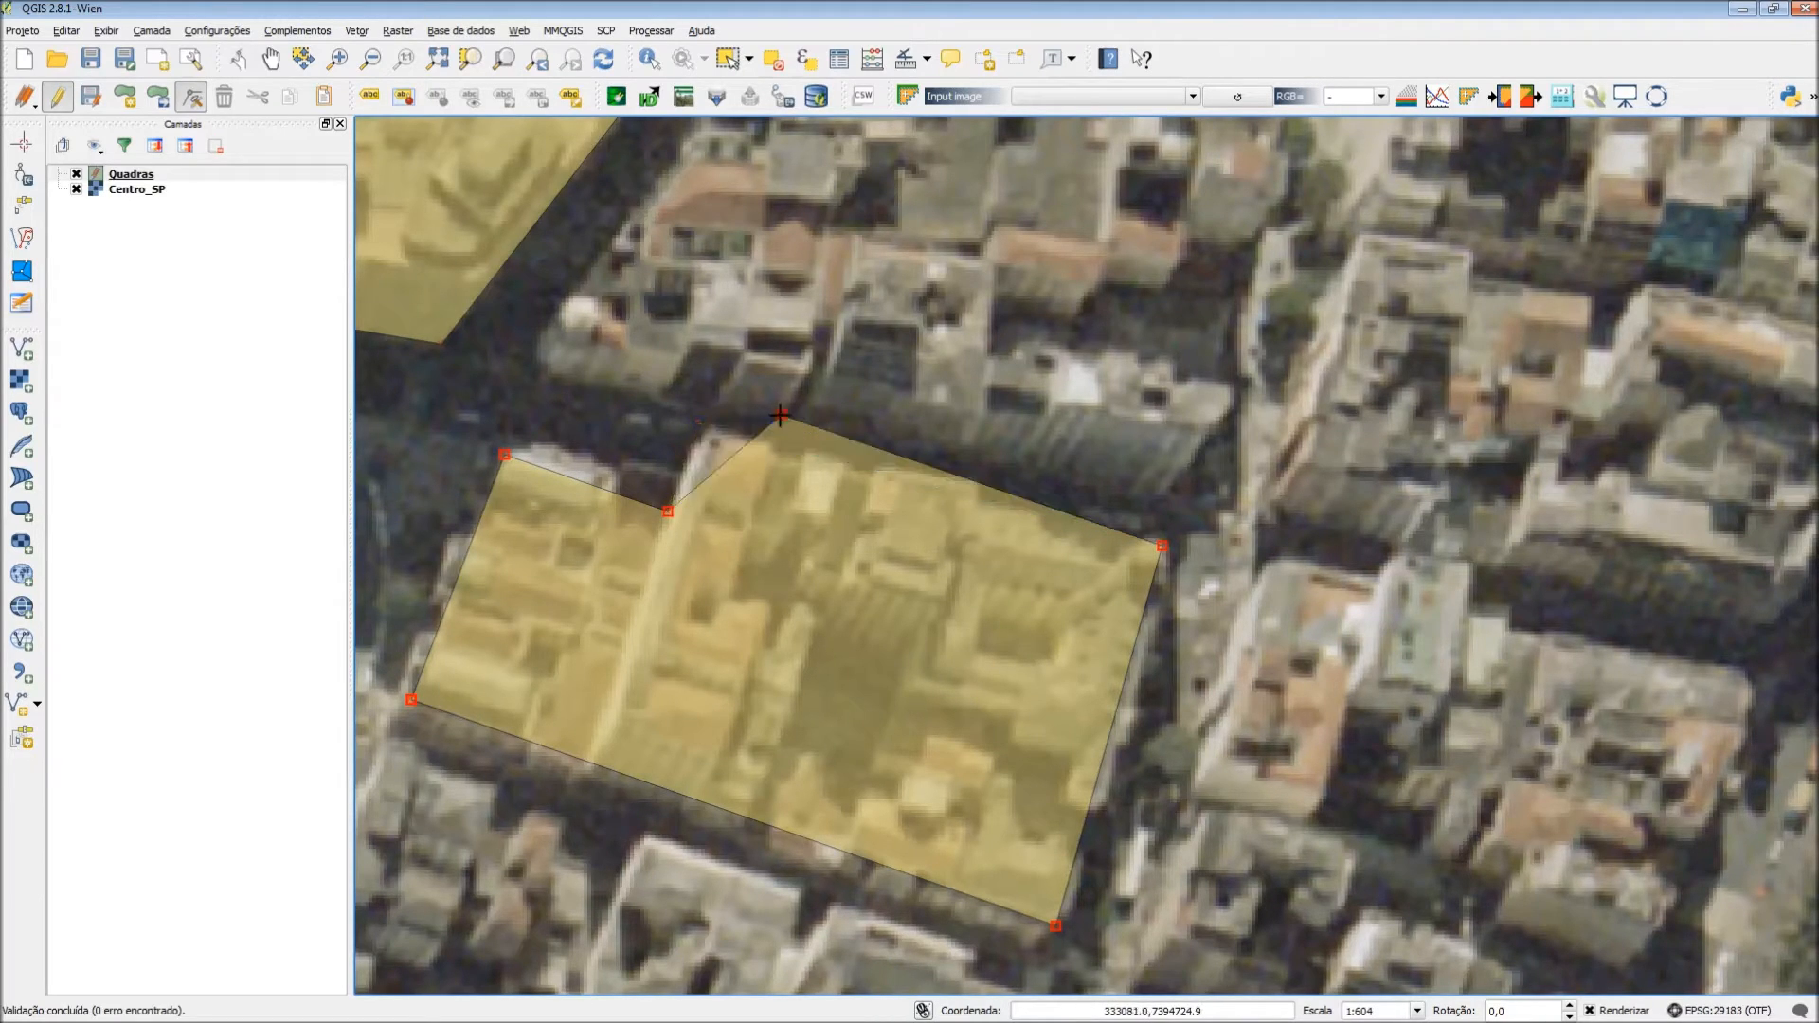
pyautogui.moveTo(663, 512); pyautogui.dragTo(699, 560)
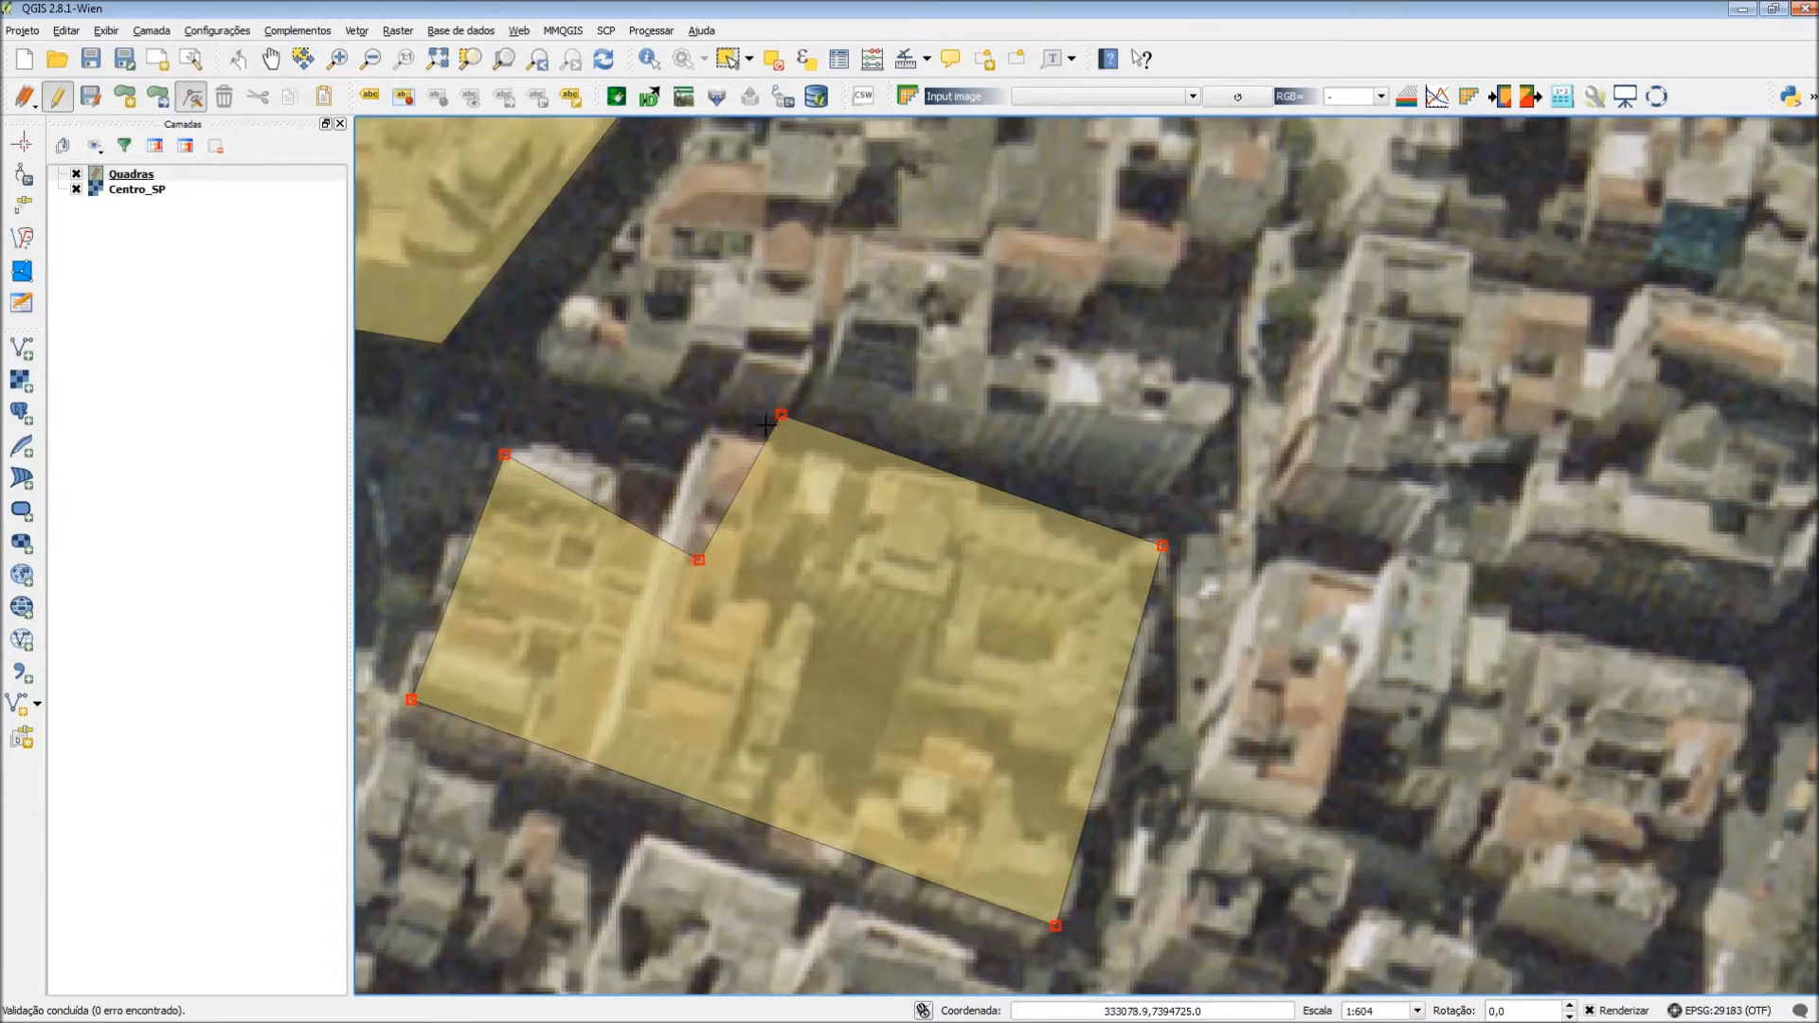
pyautogui.moveTo(780, 415); pyautogui.dragTo(702, 422)
pyautogui.moveTo(699, 560); pyautogui.dragTo(619, 470)
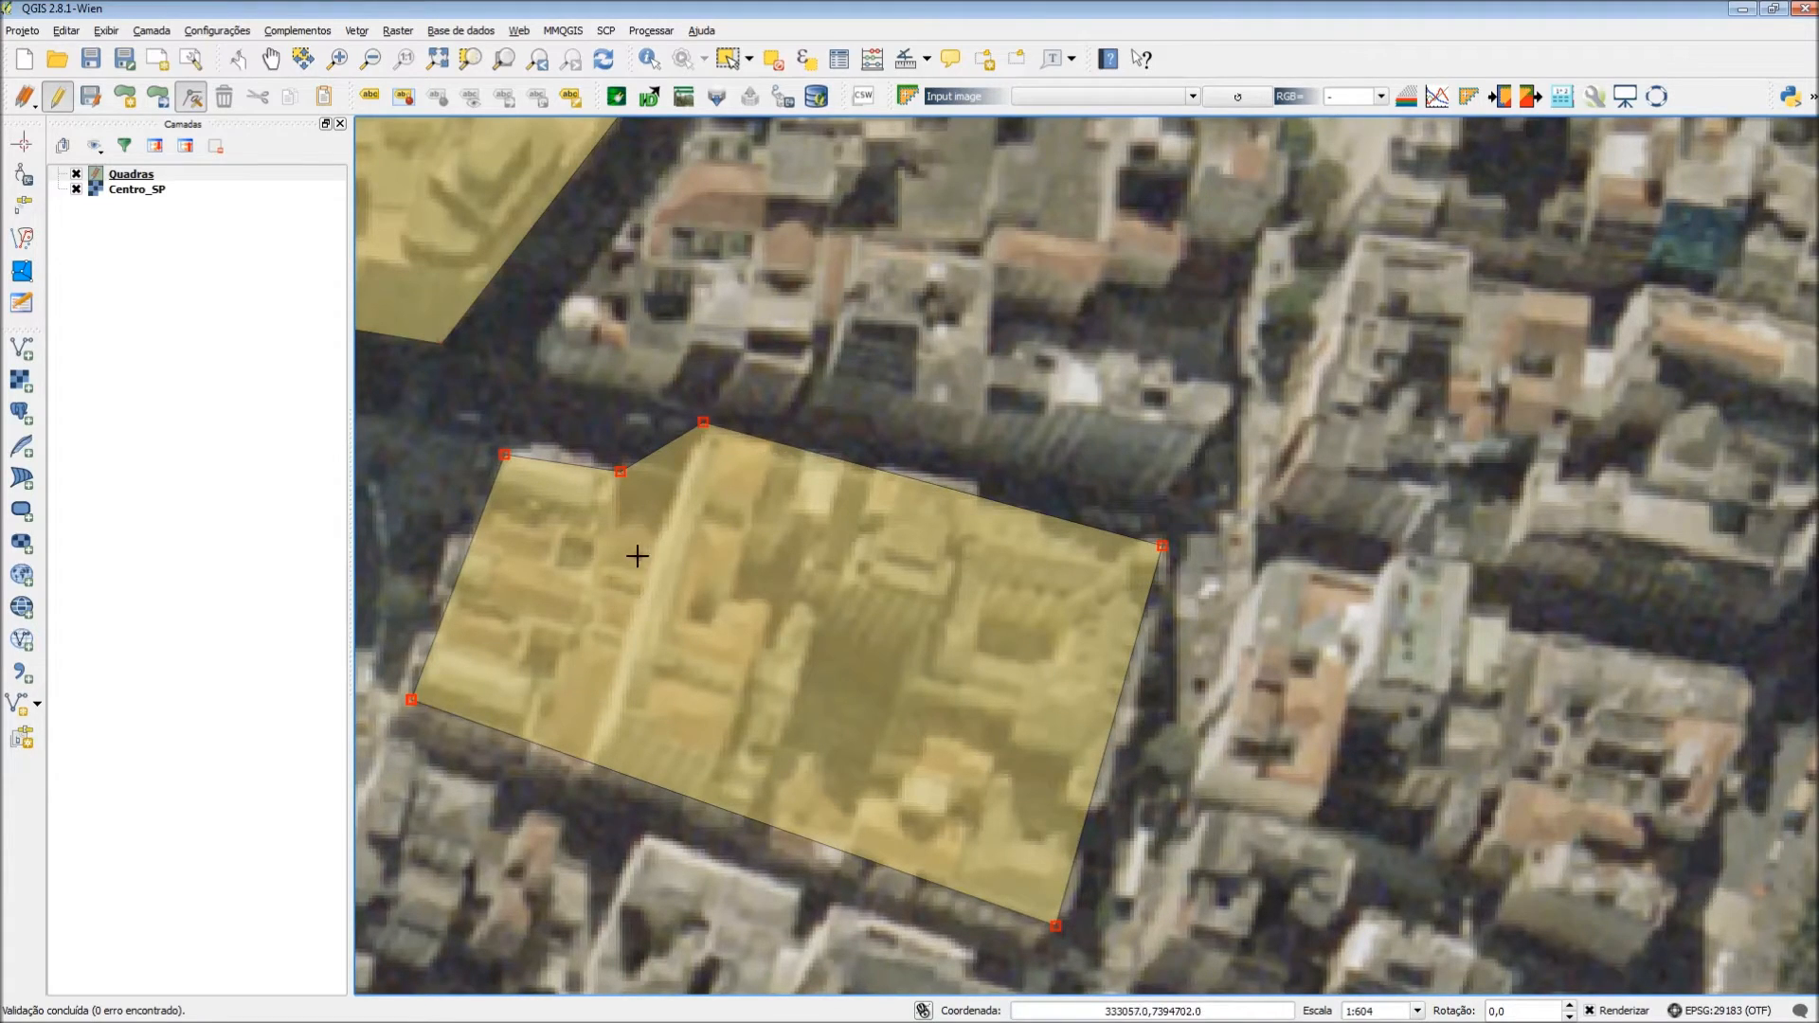
# Insert three new vertices along the second block's northern edge, pulling two outward to the north and one inward to the south
pyautogui.doubleClick(911, 478)
pyautogui.moveTo(912, 478); pyautogui.dragTo(930, 387)
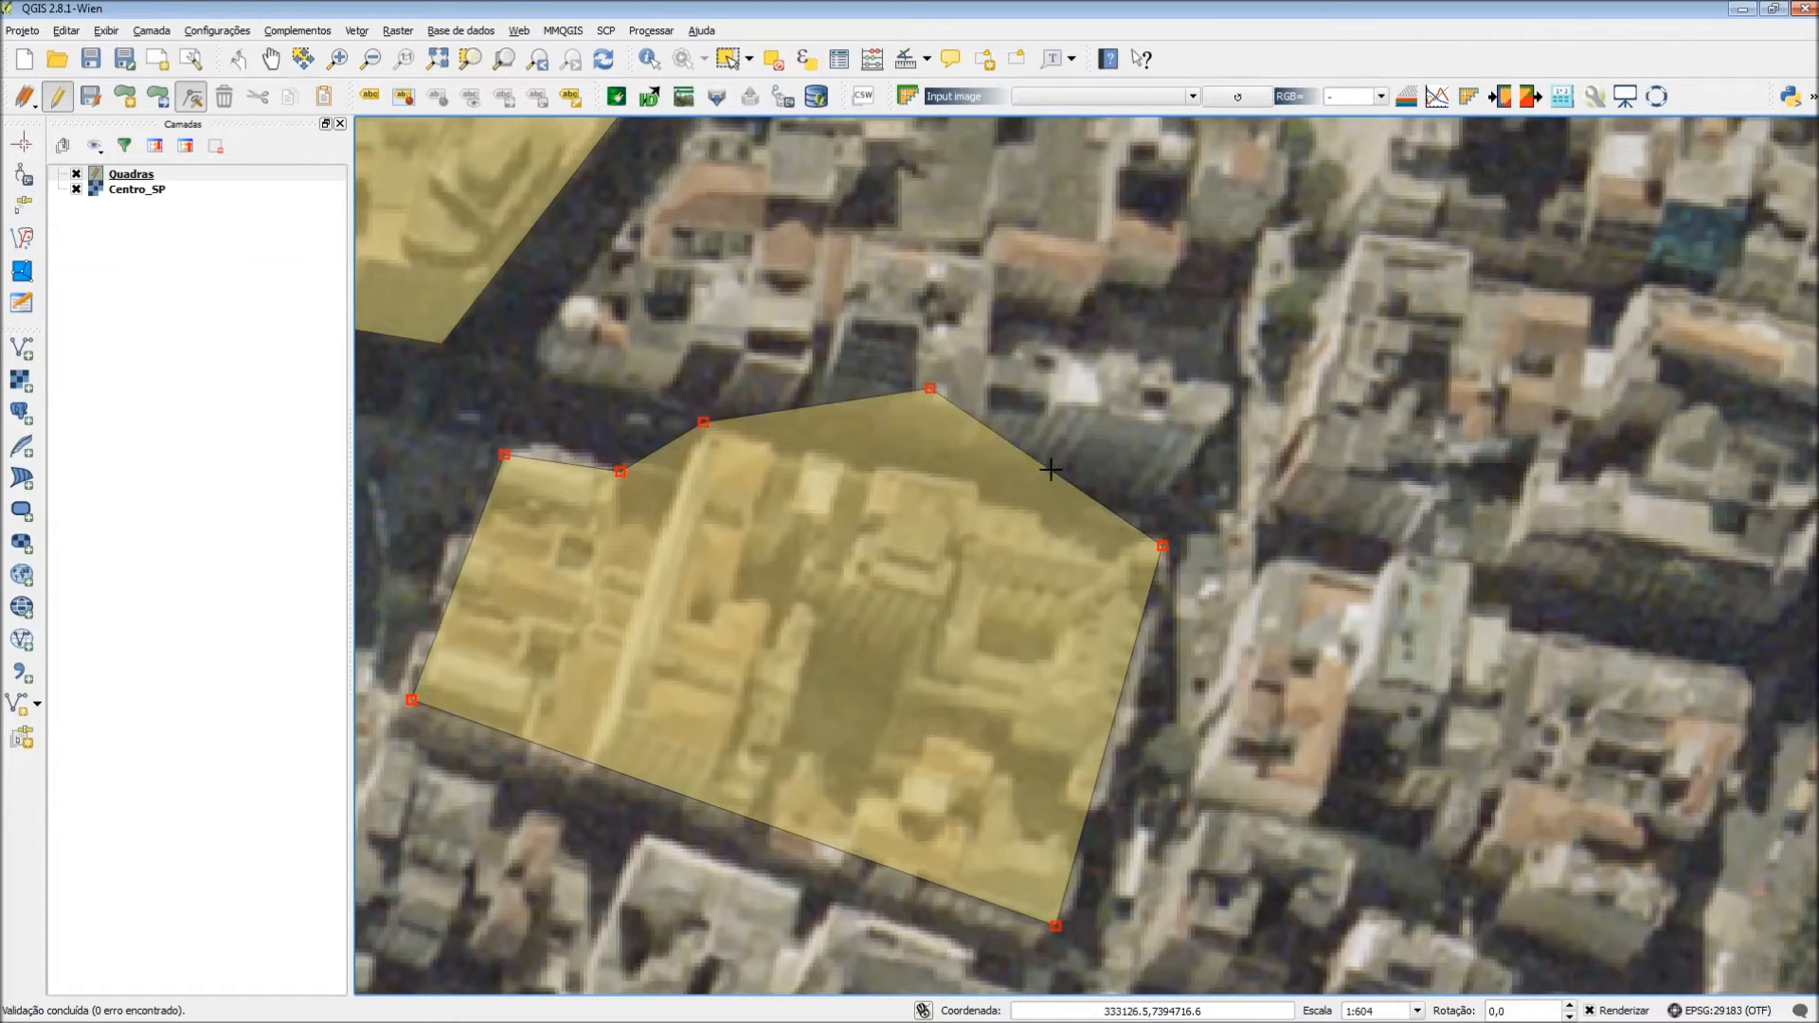
pyautogui.doubleClick(1051, 469)
pyautogui.moveTo(1050, 469); pyautogui.dragTo(1107, 419)
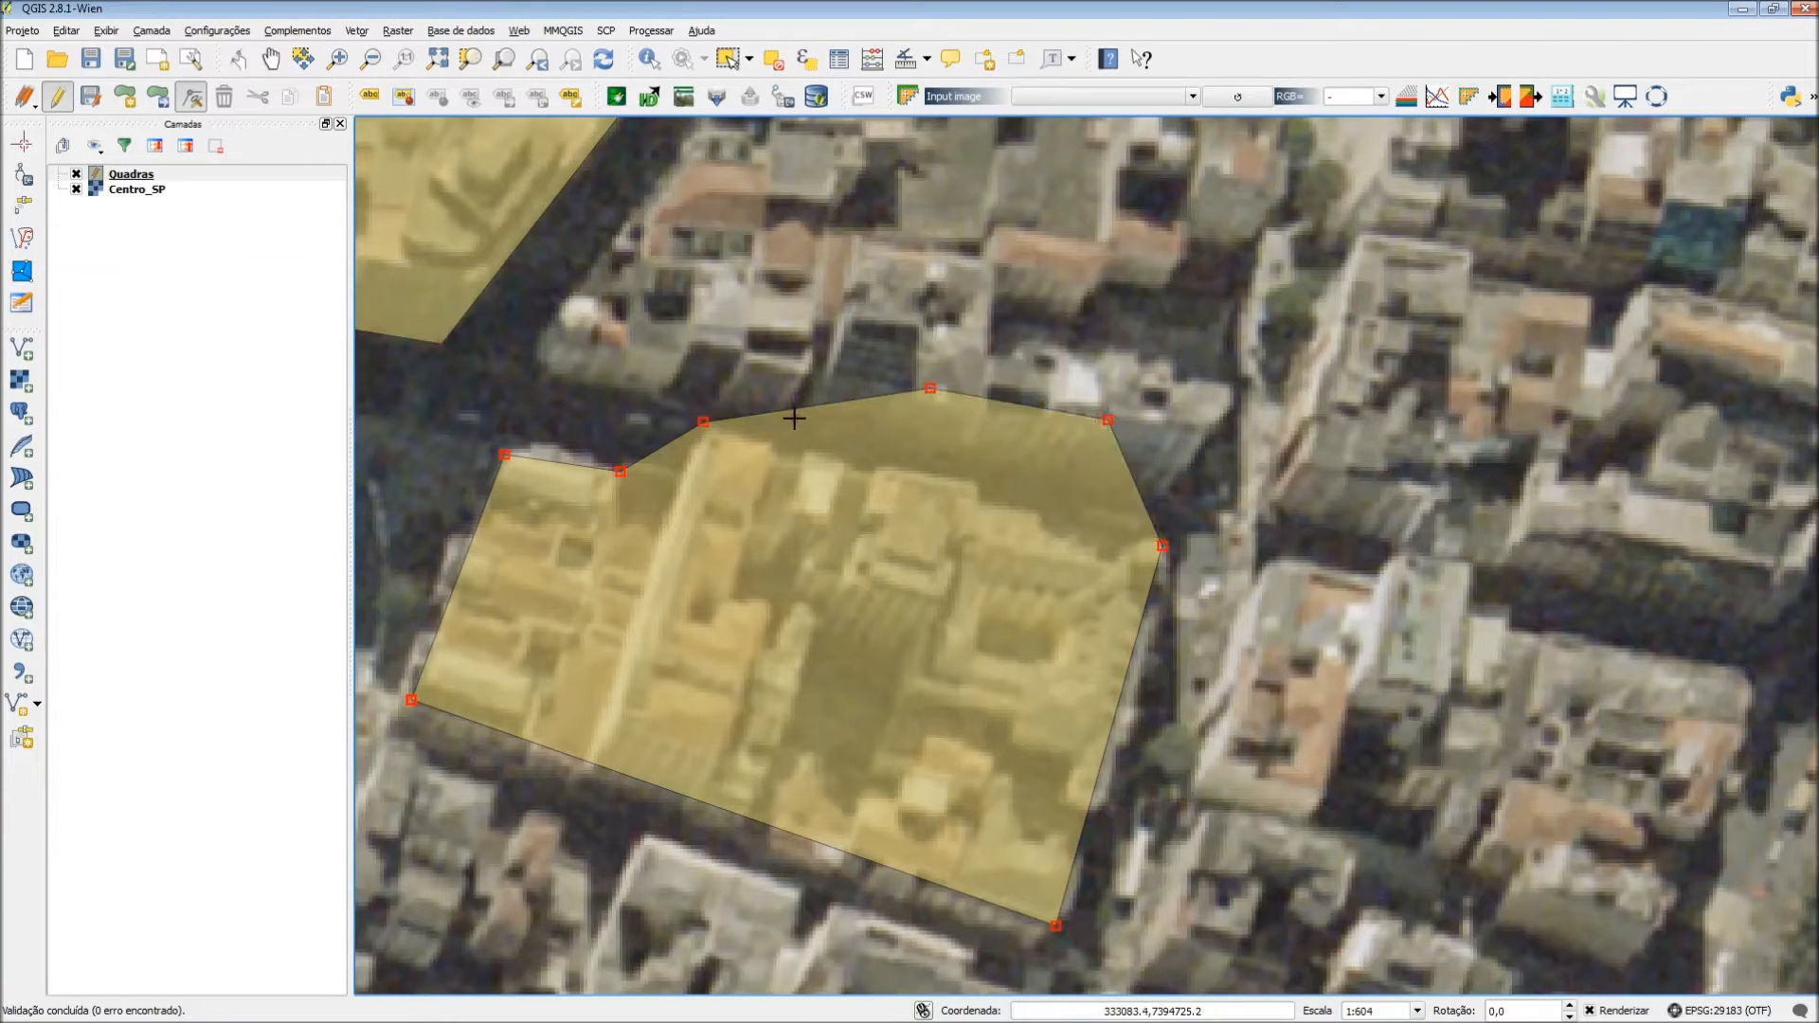
pyautogui.doubleClick(821, 423)
pyautogui.moveTo(821, 422); pyautogui.dragTo(817, 520)
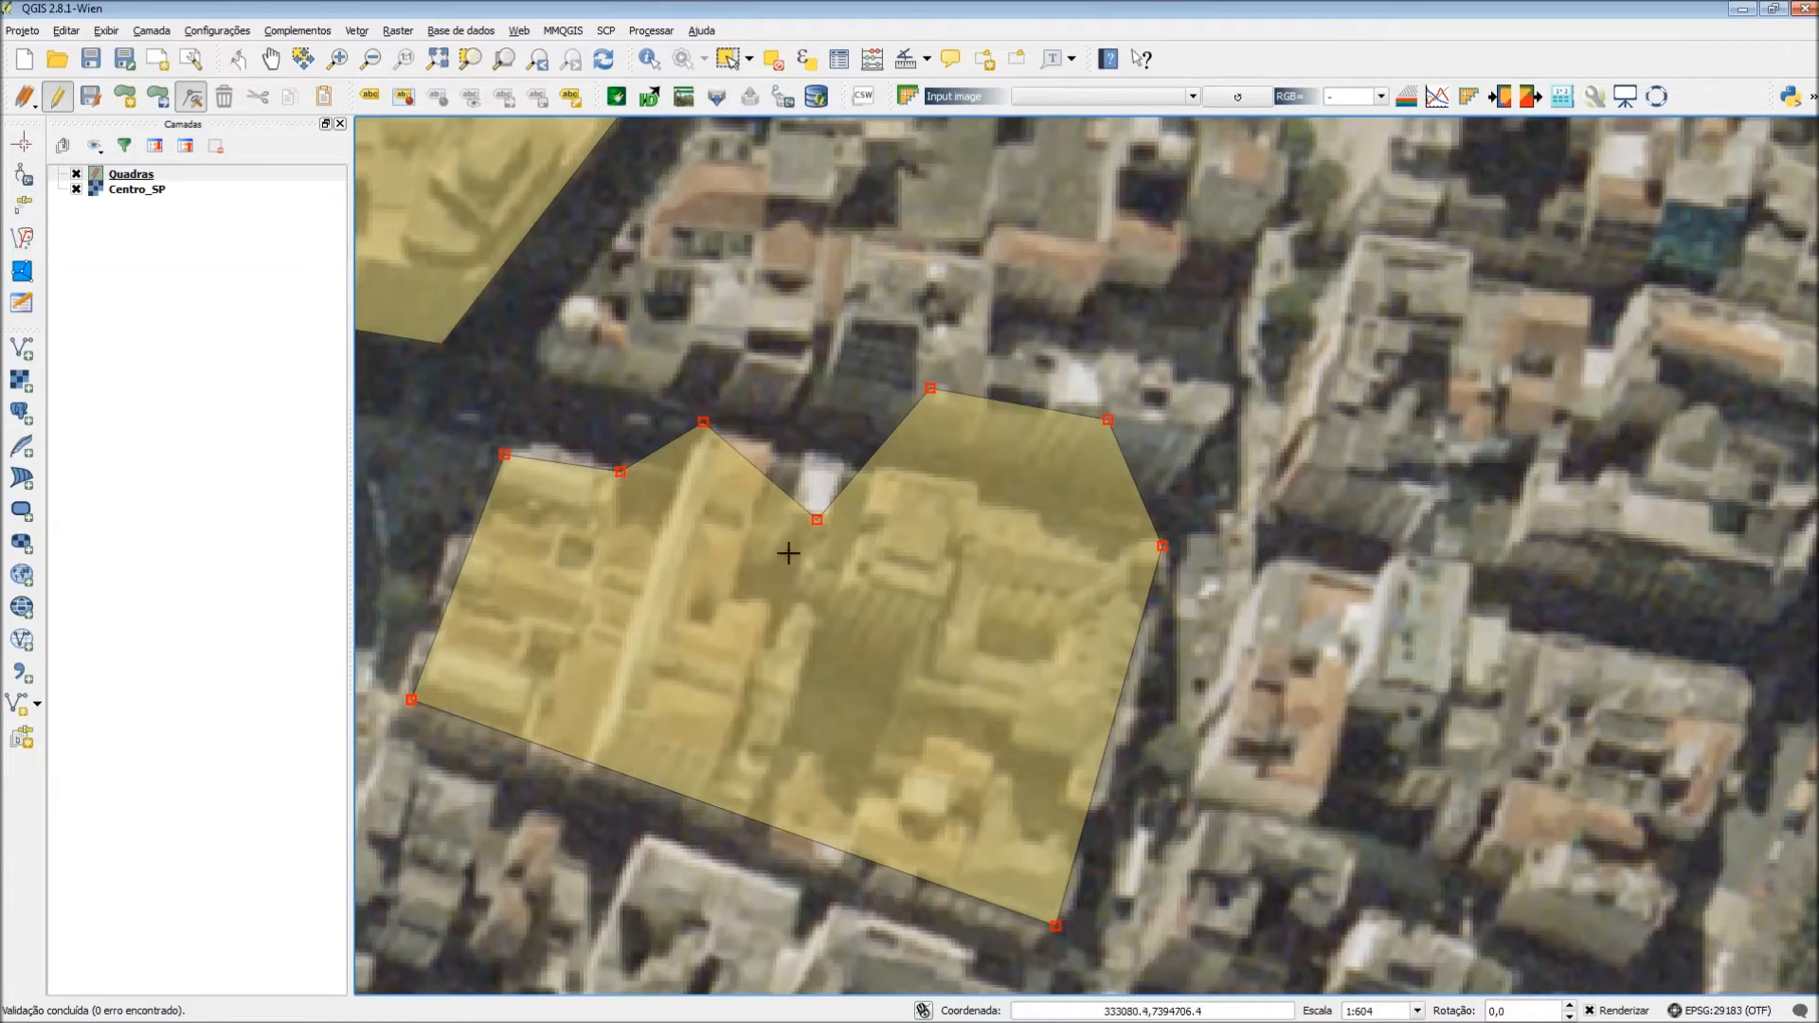
# Delete five vertices from the second block's northern side, including its northwest corner, to reduce the polygon to four corners
pyautogui.click(703, 422)
pyautogui.press('Delete')
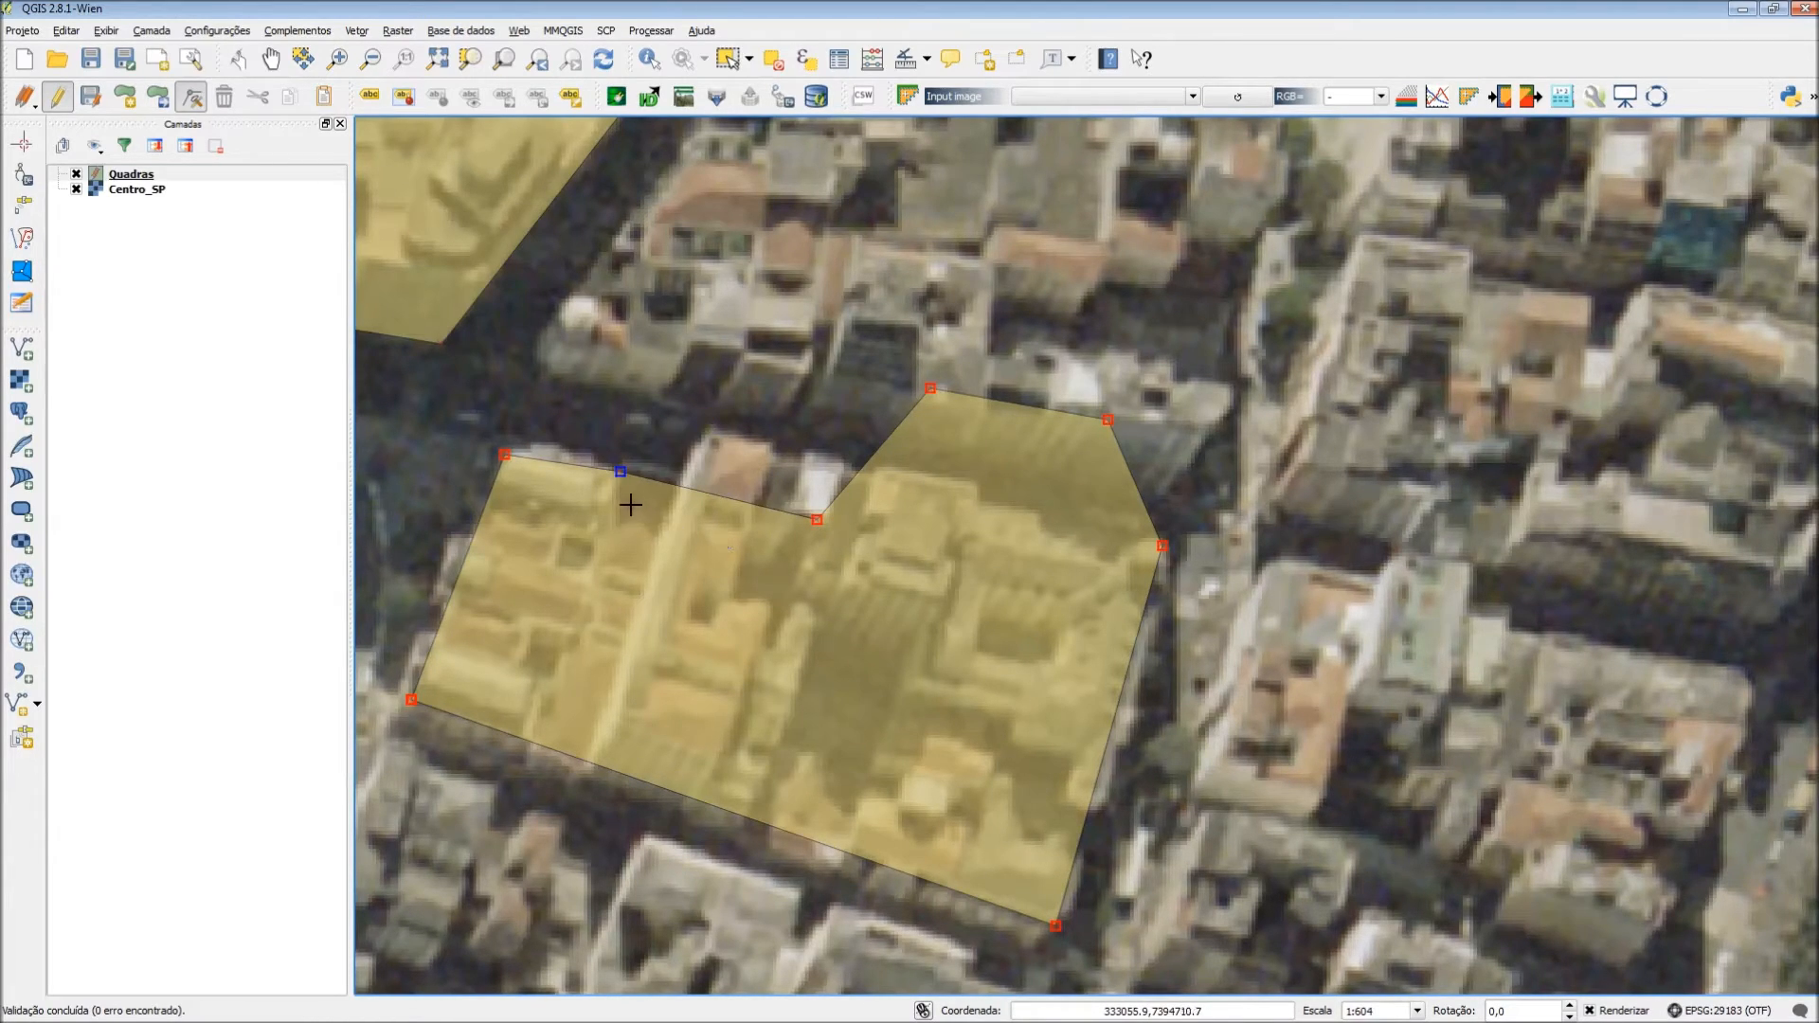
pyautogui.click(505, 456)
pyautogui.press('Delete')
pyautogui.click(817, 520)
pyautogui.press('Delete')
pyautogui.click(930, 389)
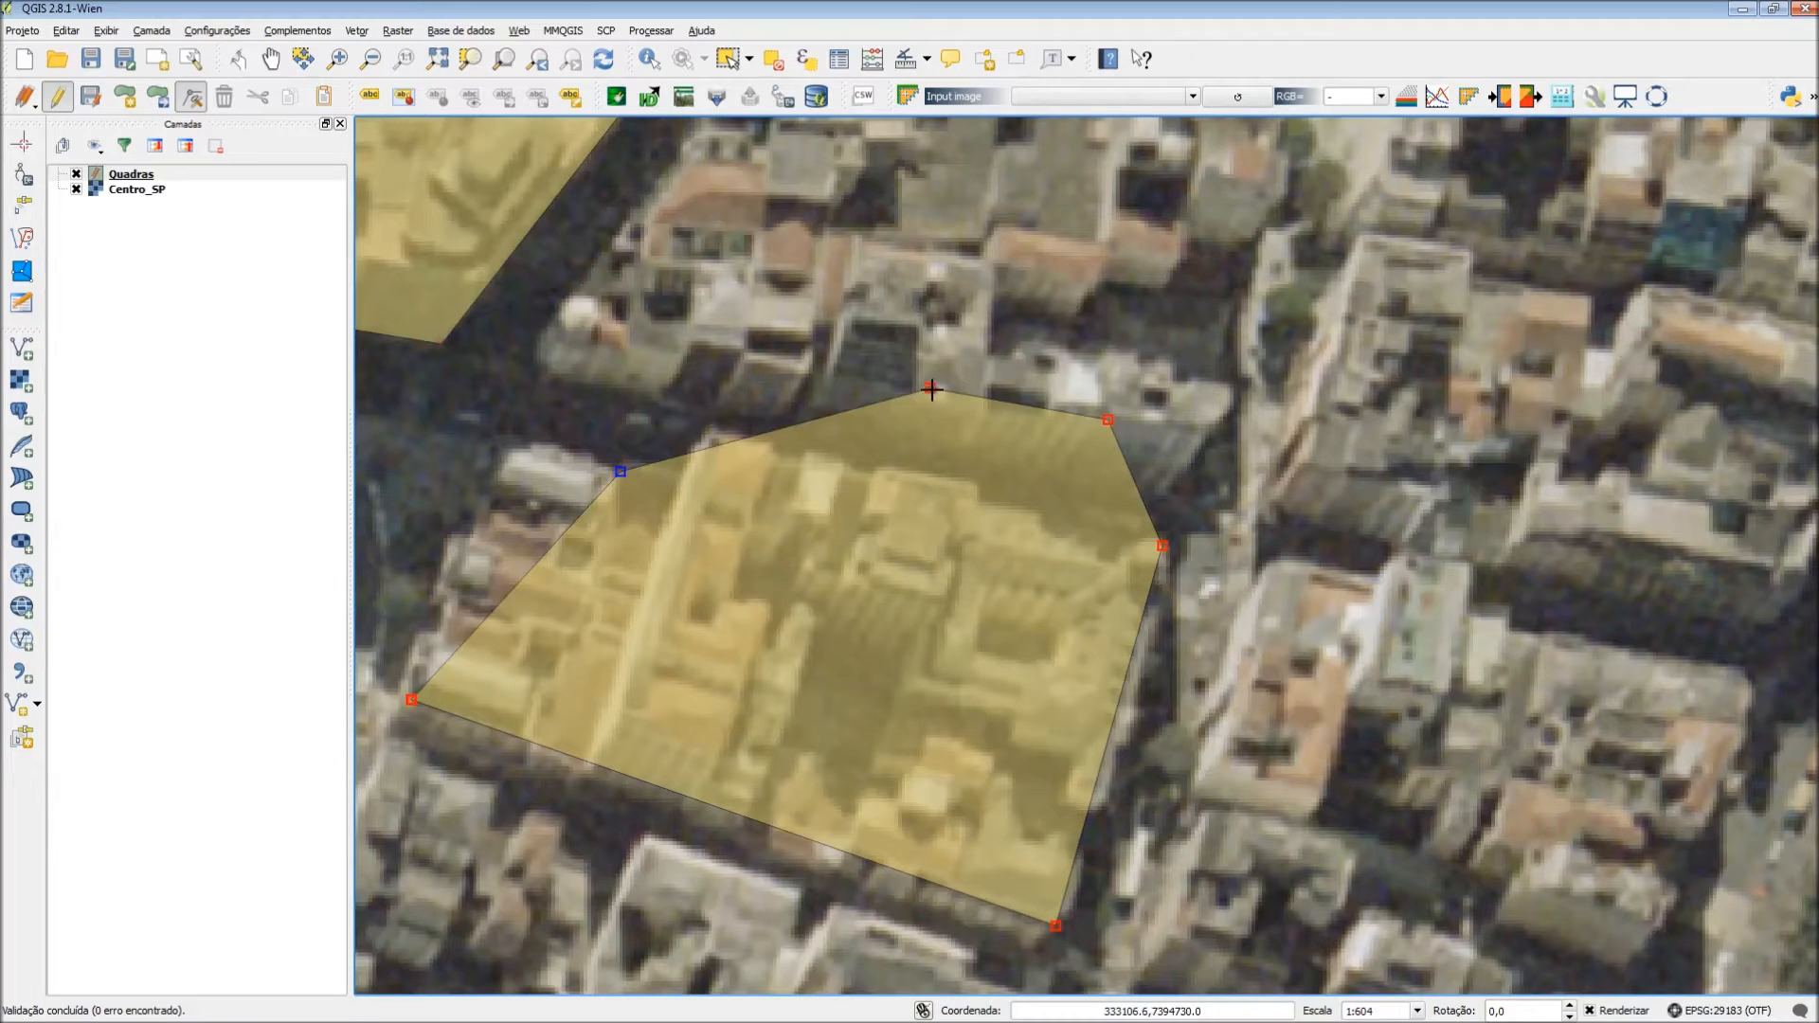
pyautogui.press('Delete')
pyautogui.click(1108, 419)
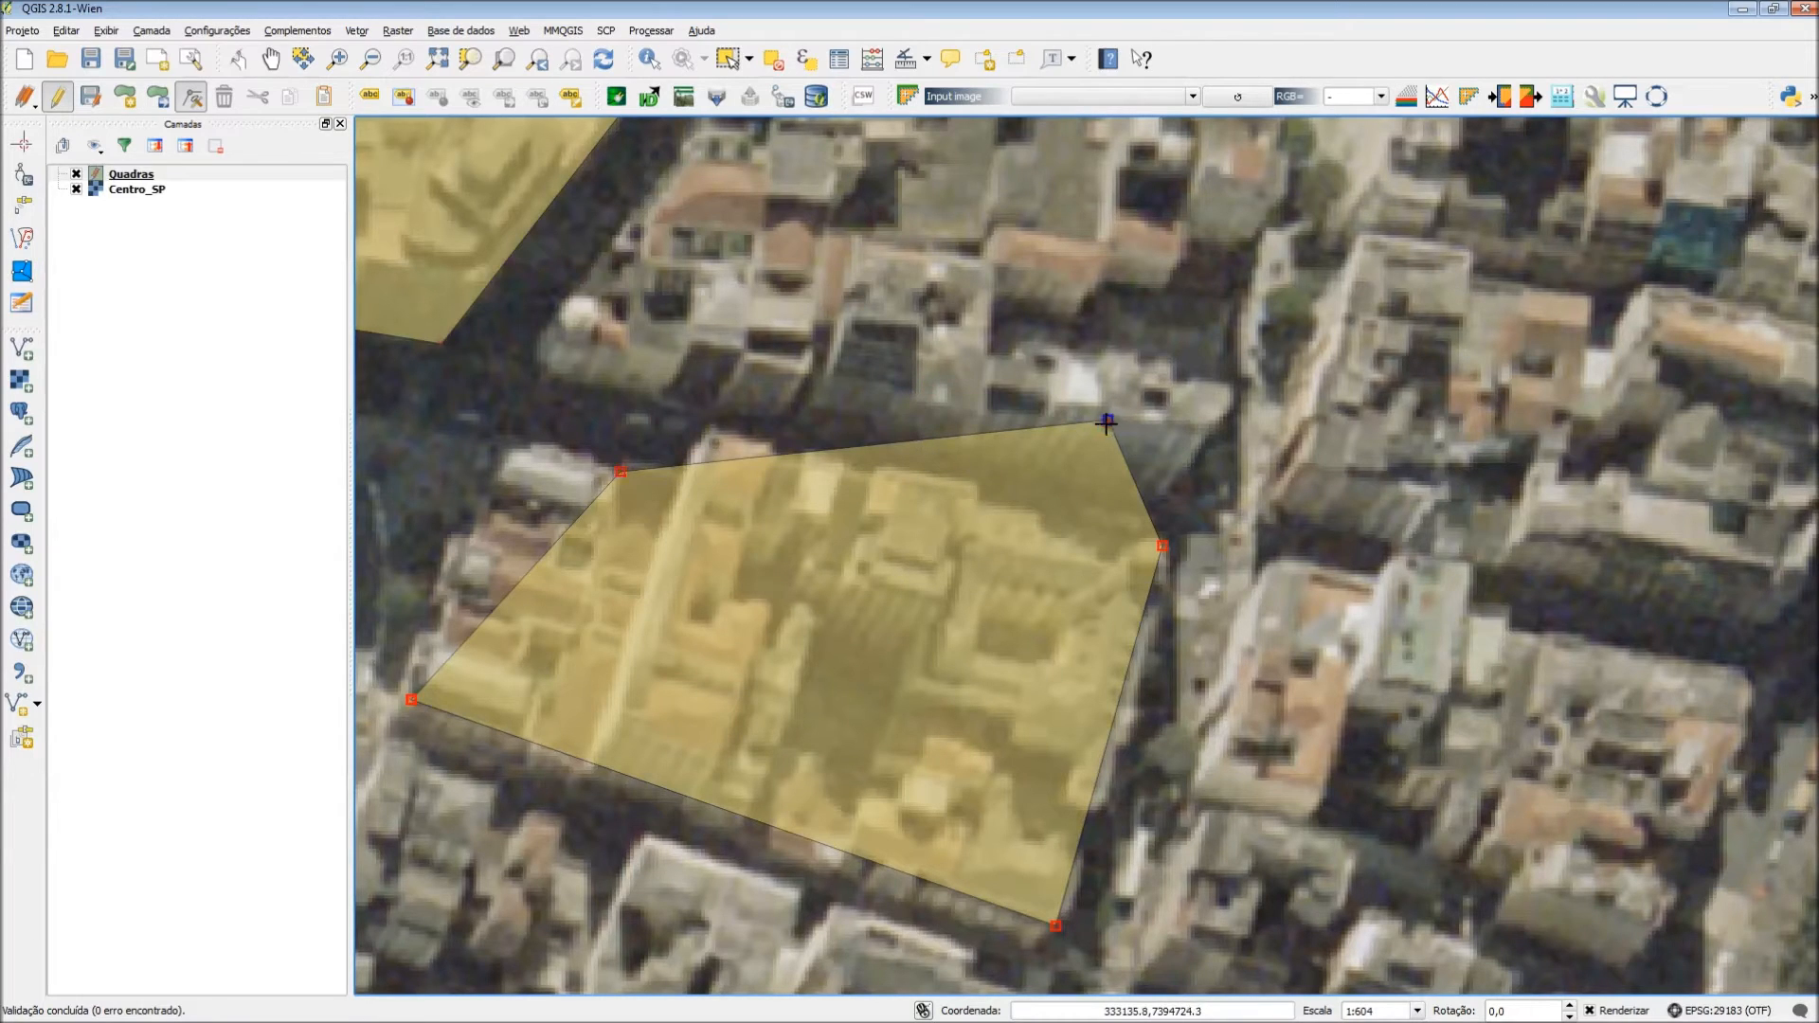
pyautogui.press('Delete')
# Select the second block's polygon and delete the feature from the Quadras layer
pyautogui.scroll(-1, 810, 570)
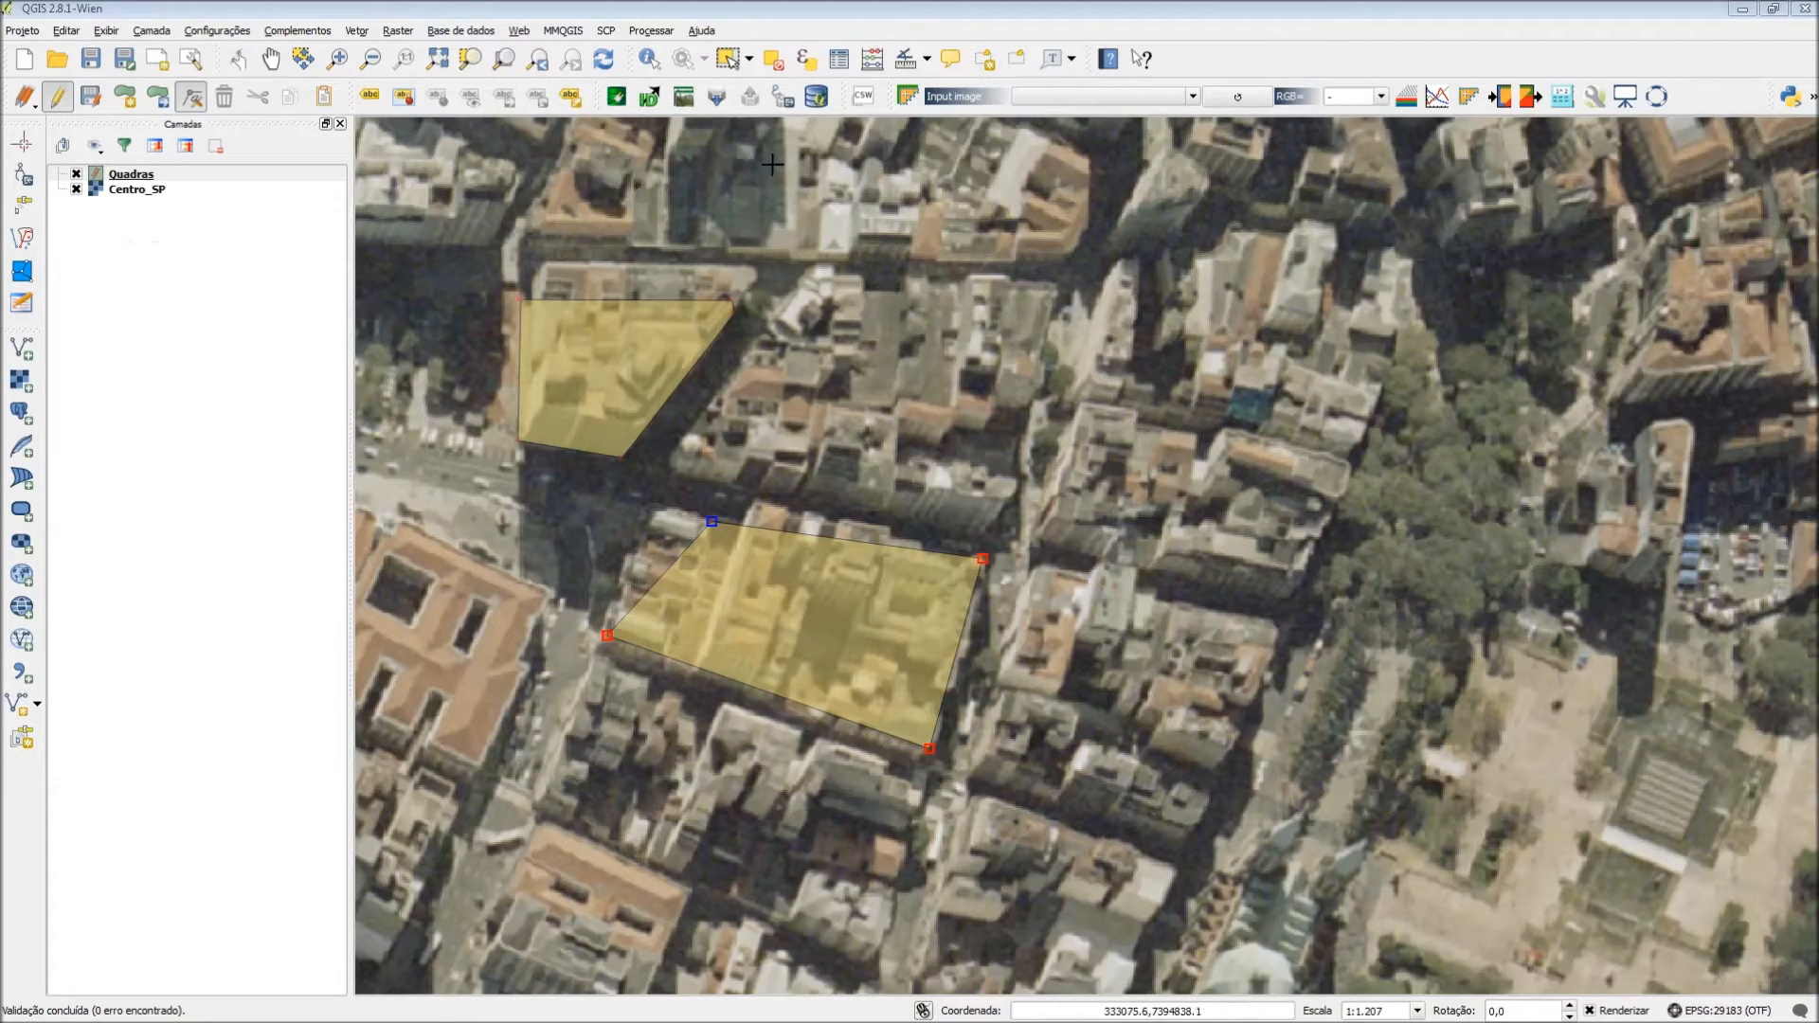
pyautogui.click(749, 59)
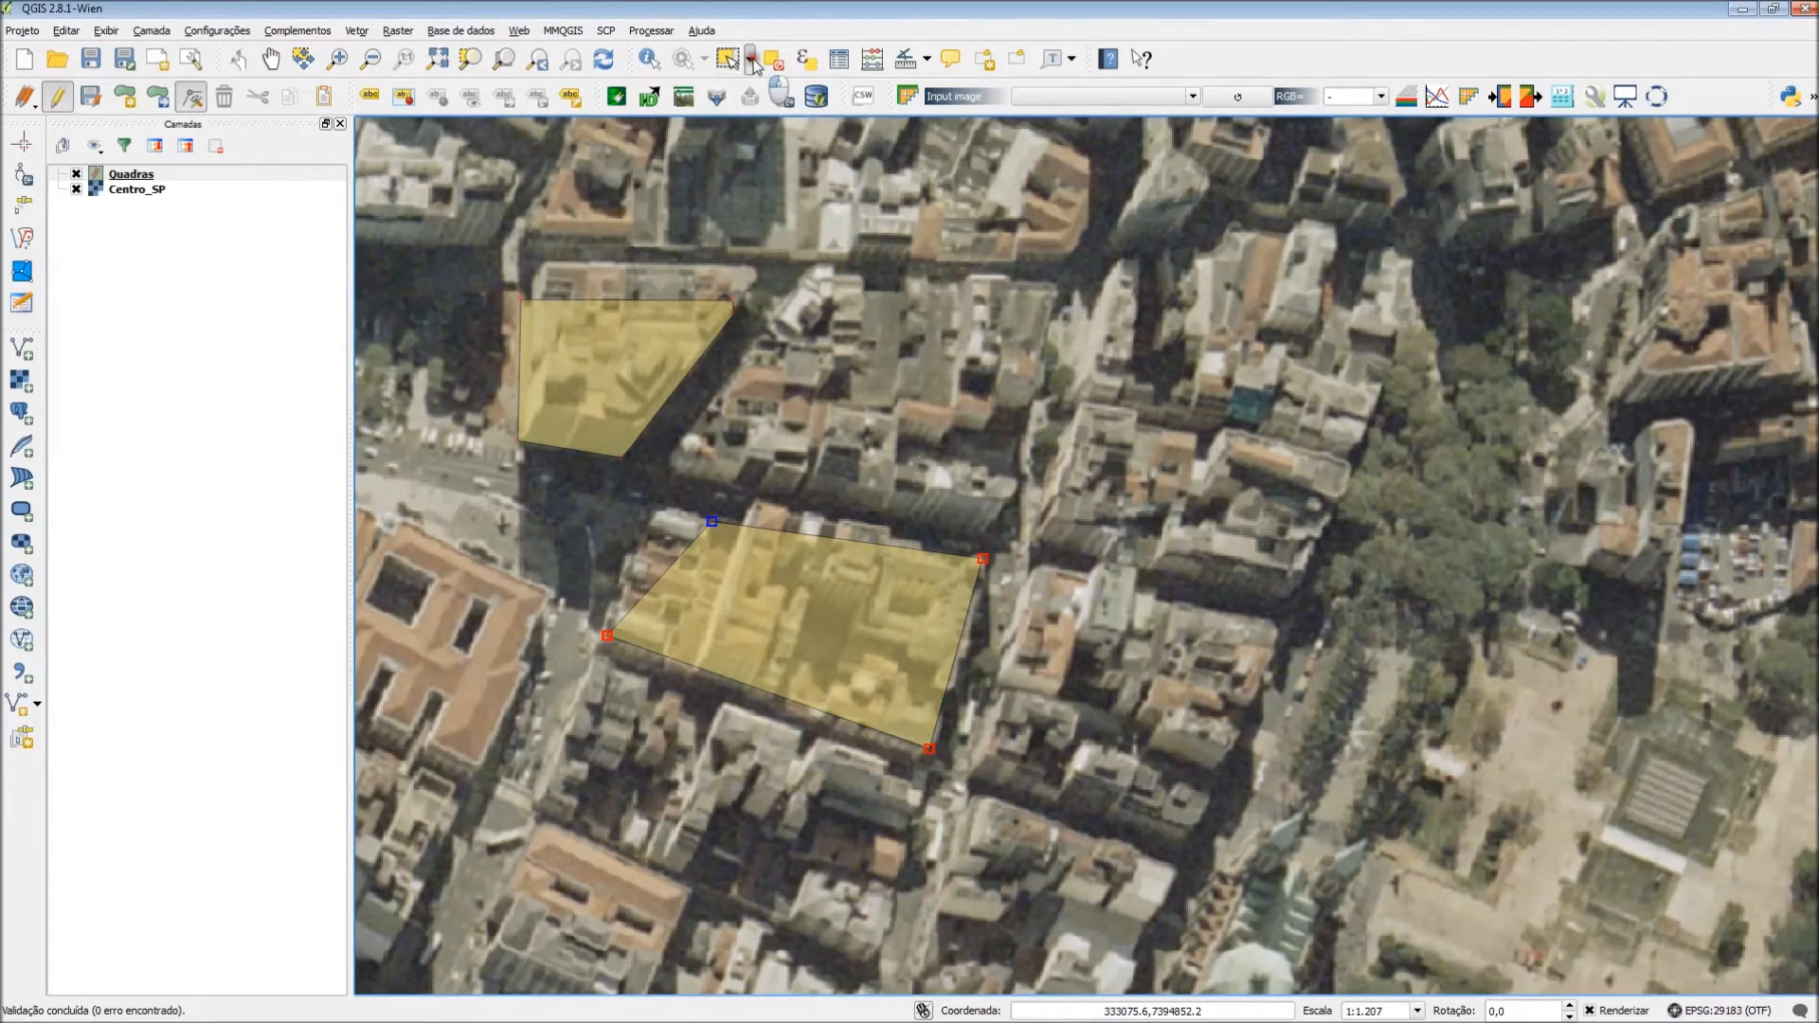
pyautogui.click(785, 86)
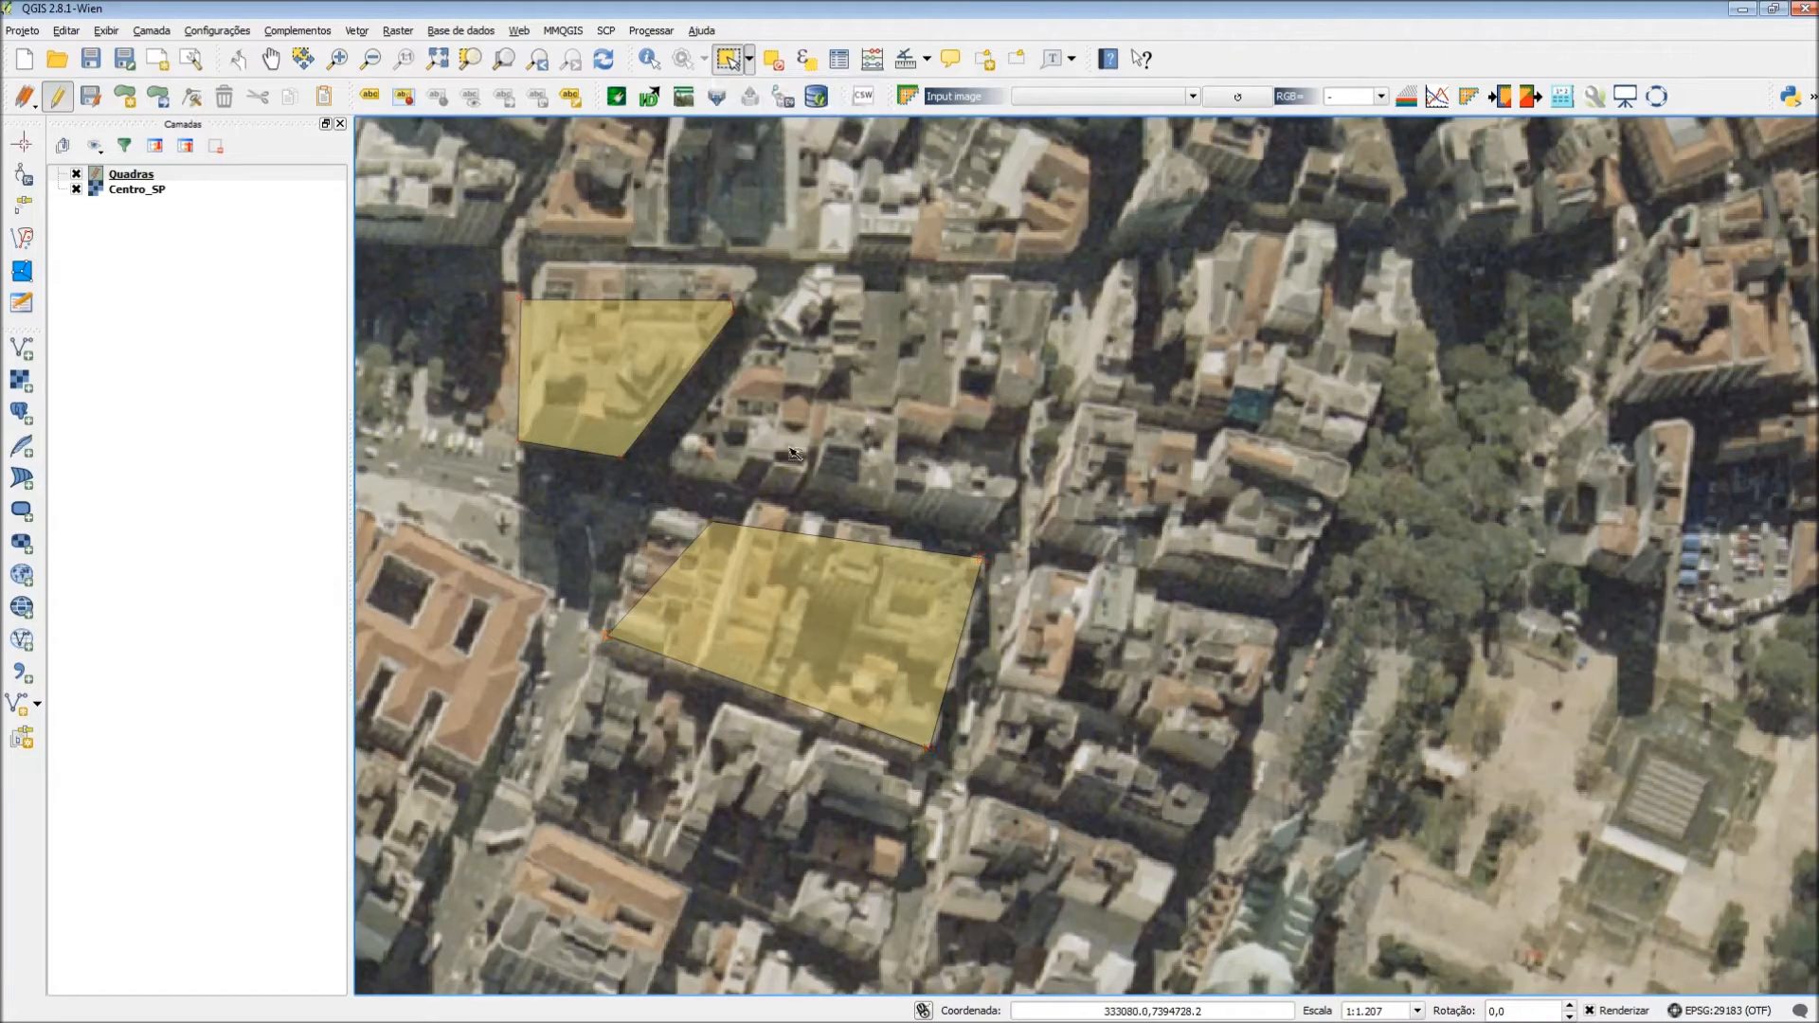
pyautogui.click(811, 606)
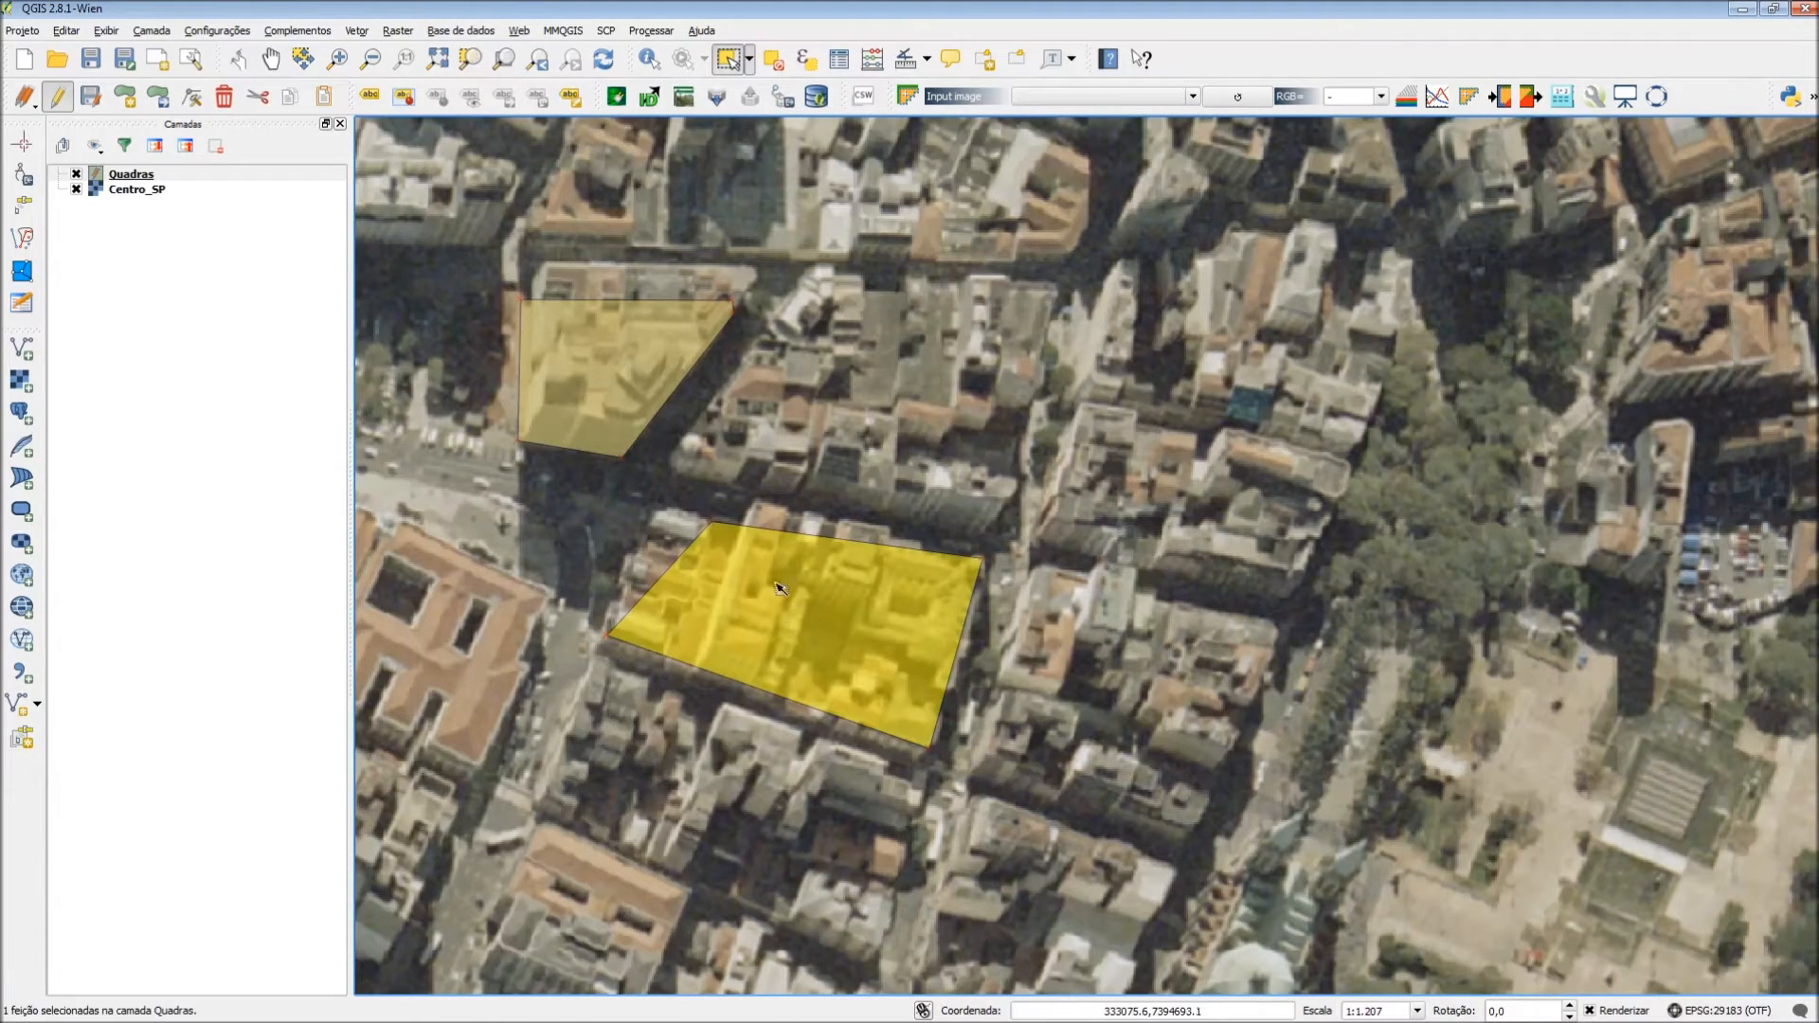
pyautogui.click(224, 96)
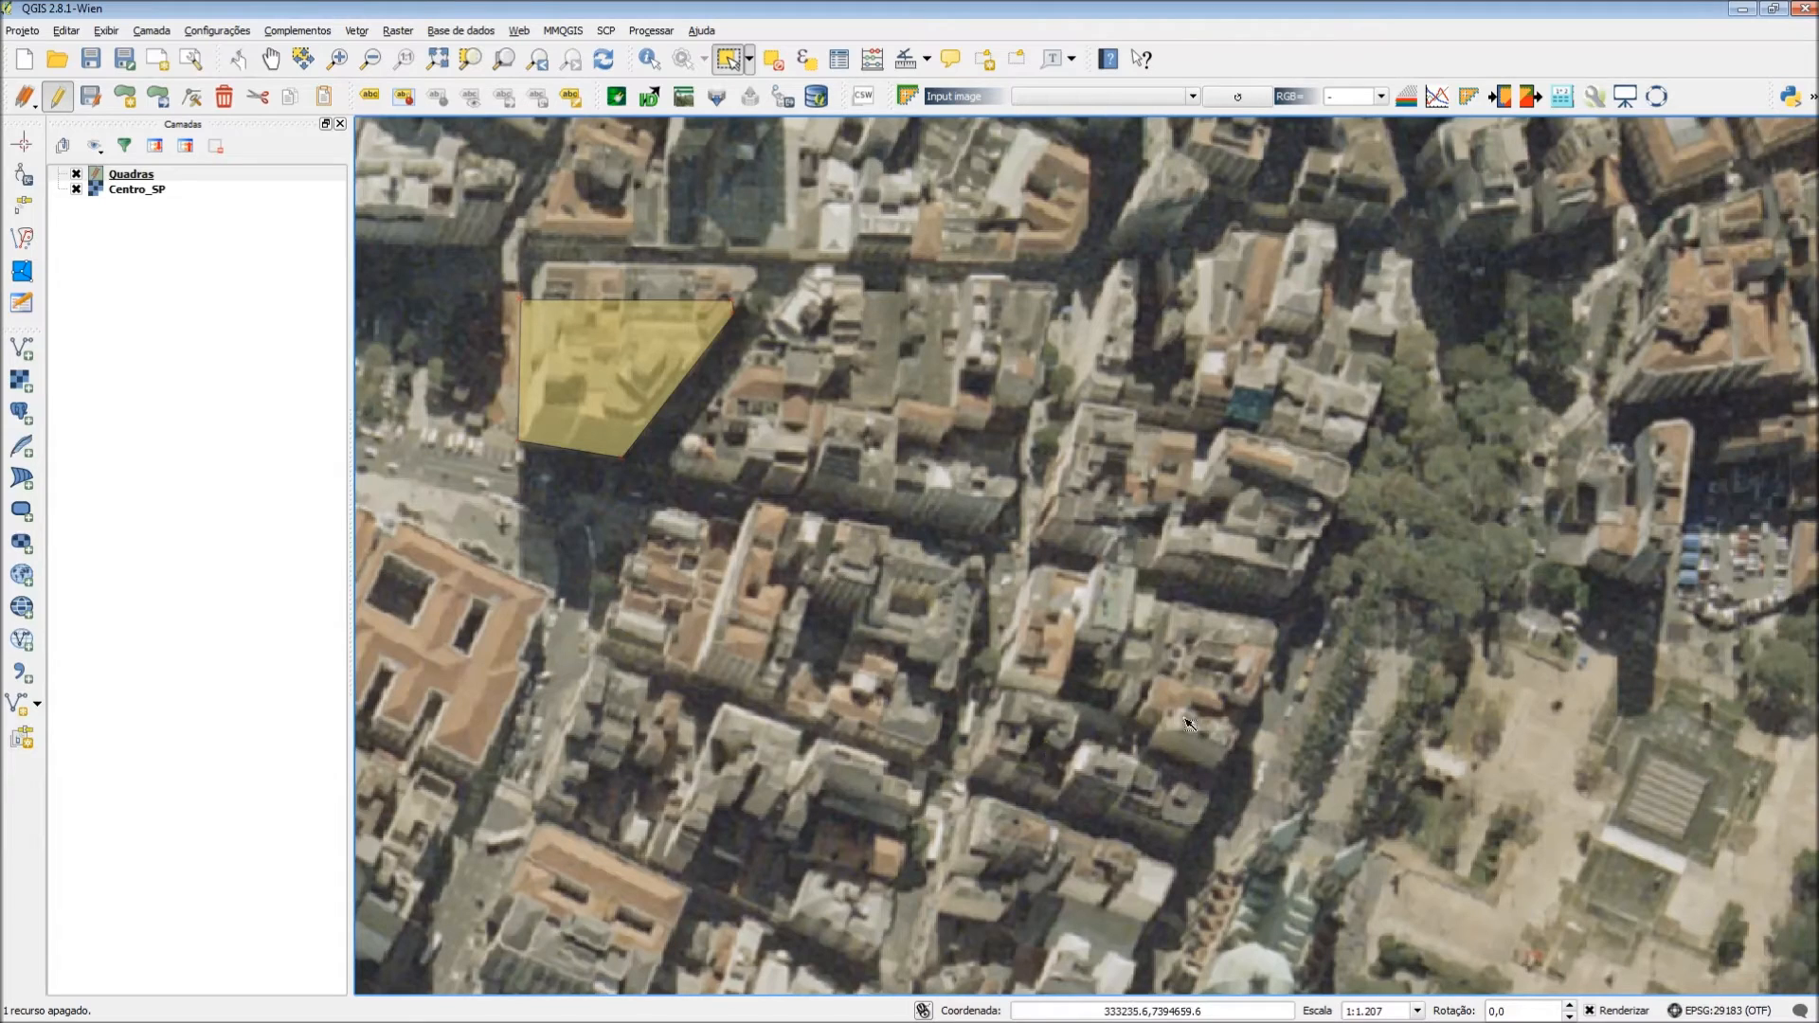
# Stop editing the Quadras layer with its changes saved, and start a new project, discarding the current one
pyautogui.click(60, 105)
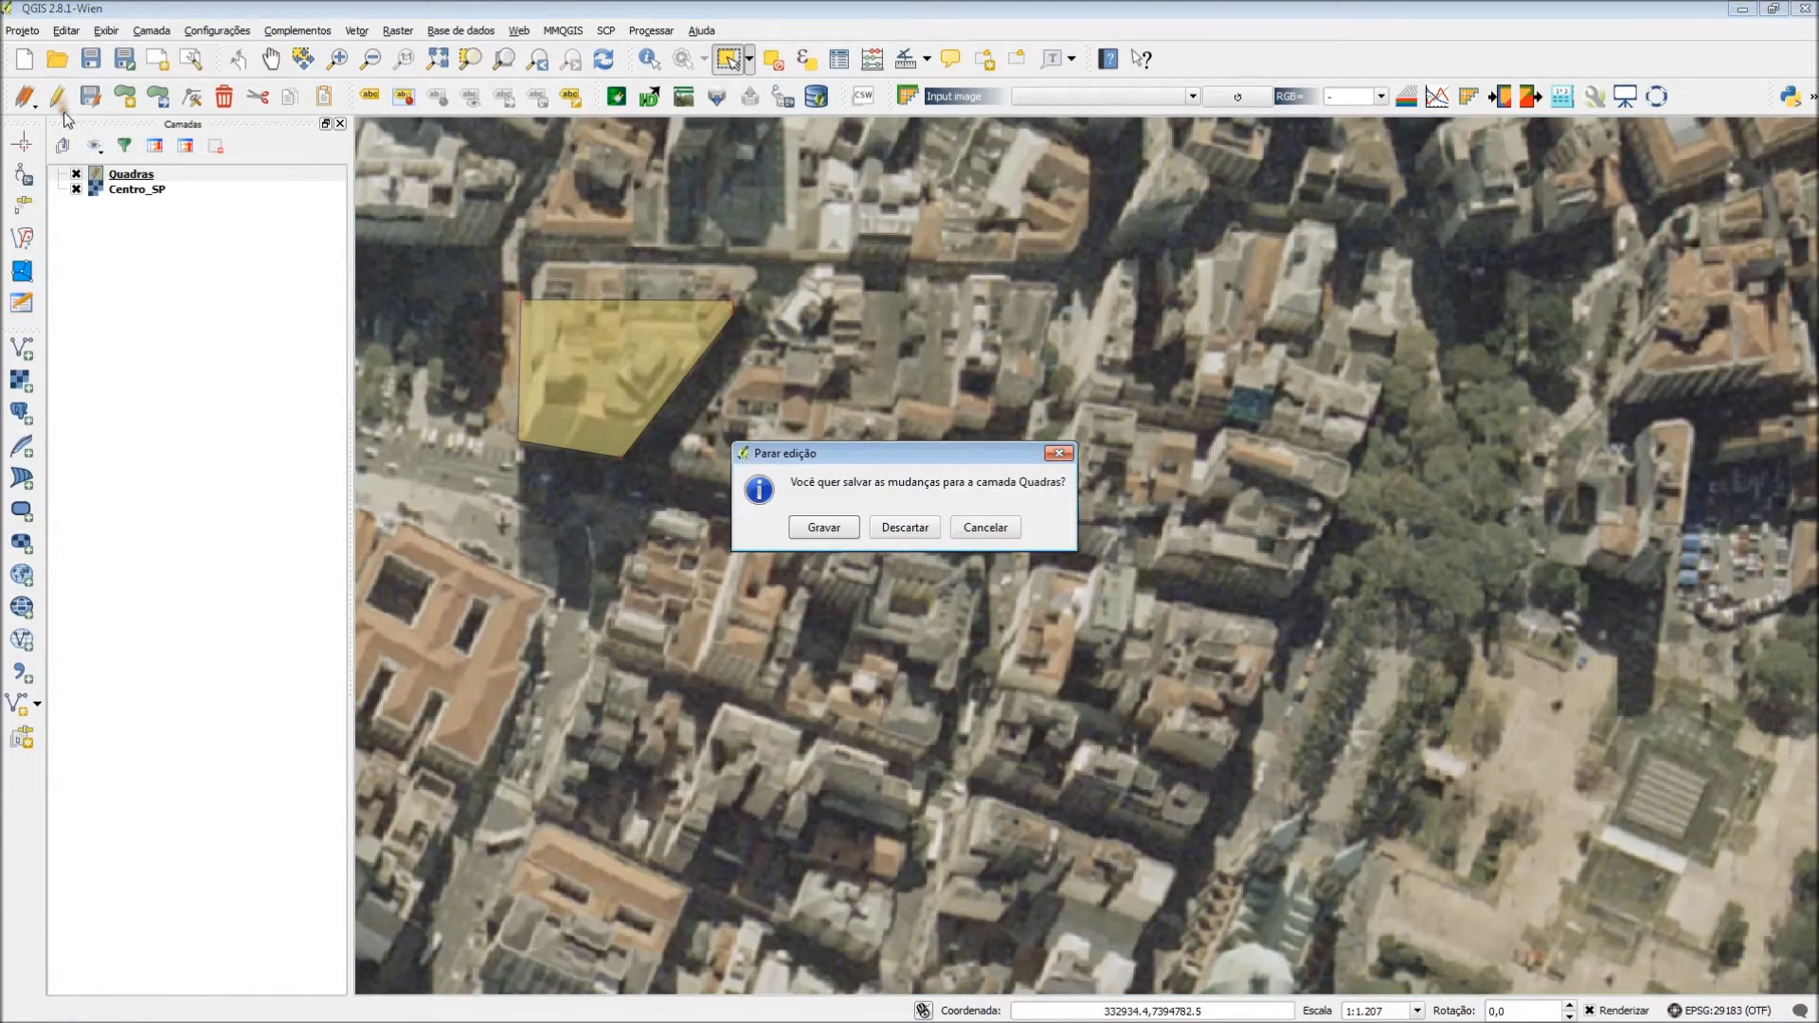
pyautogui.click(839, 529)
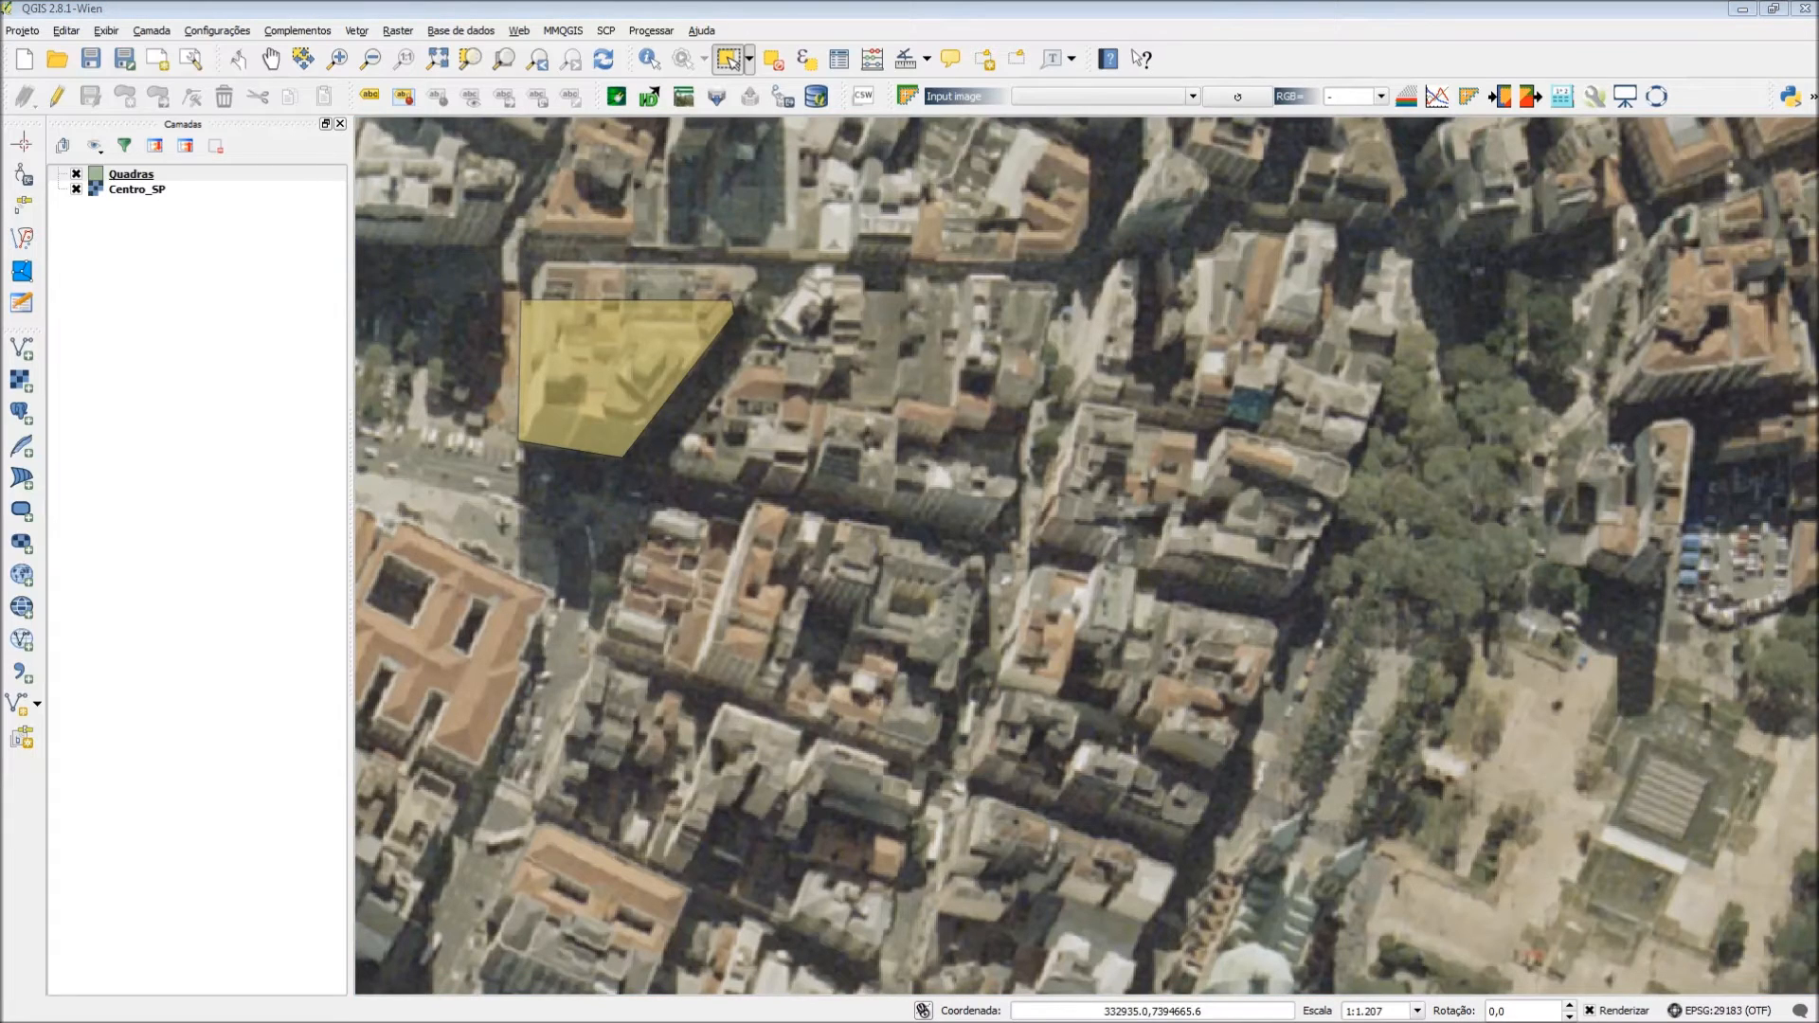
pyautogui.click(30, 29)
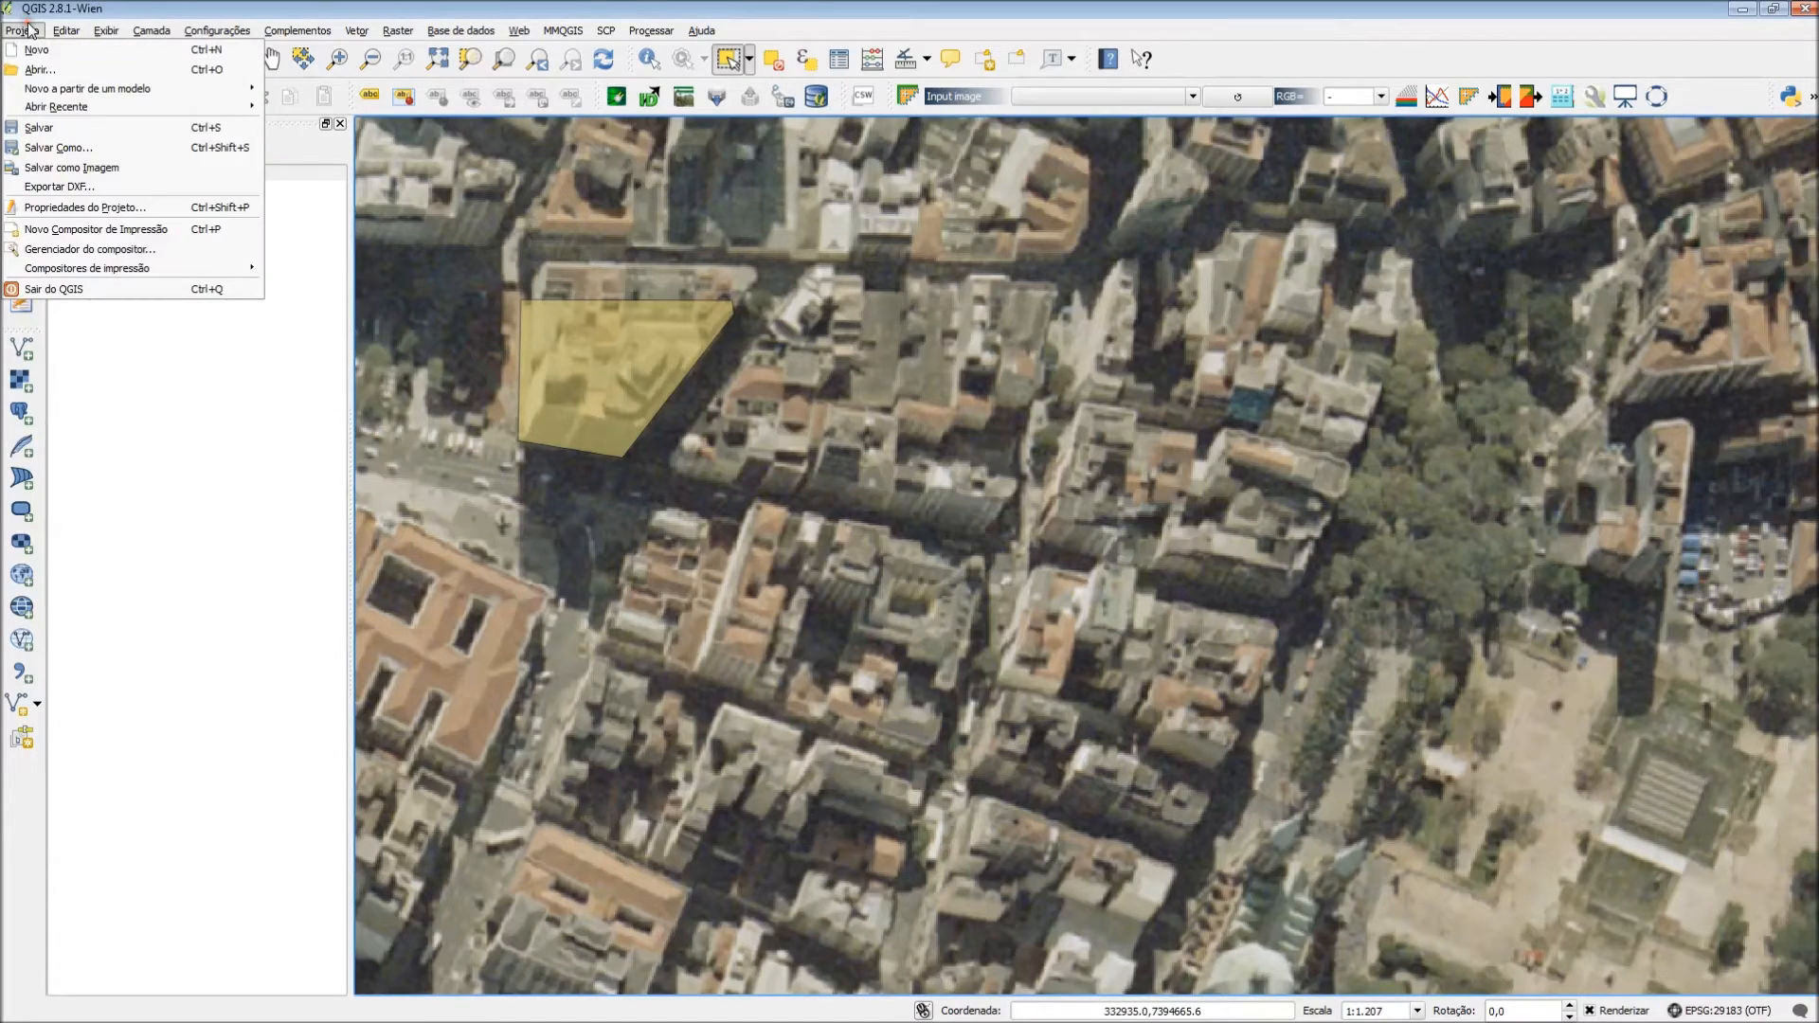
pyautogui.click(74, 49)
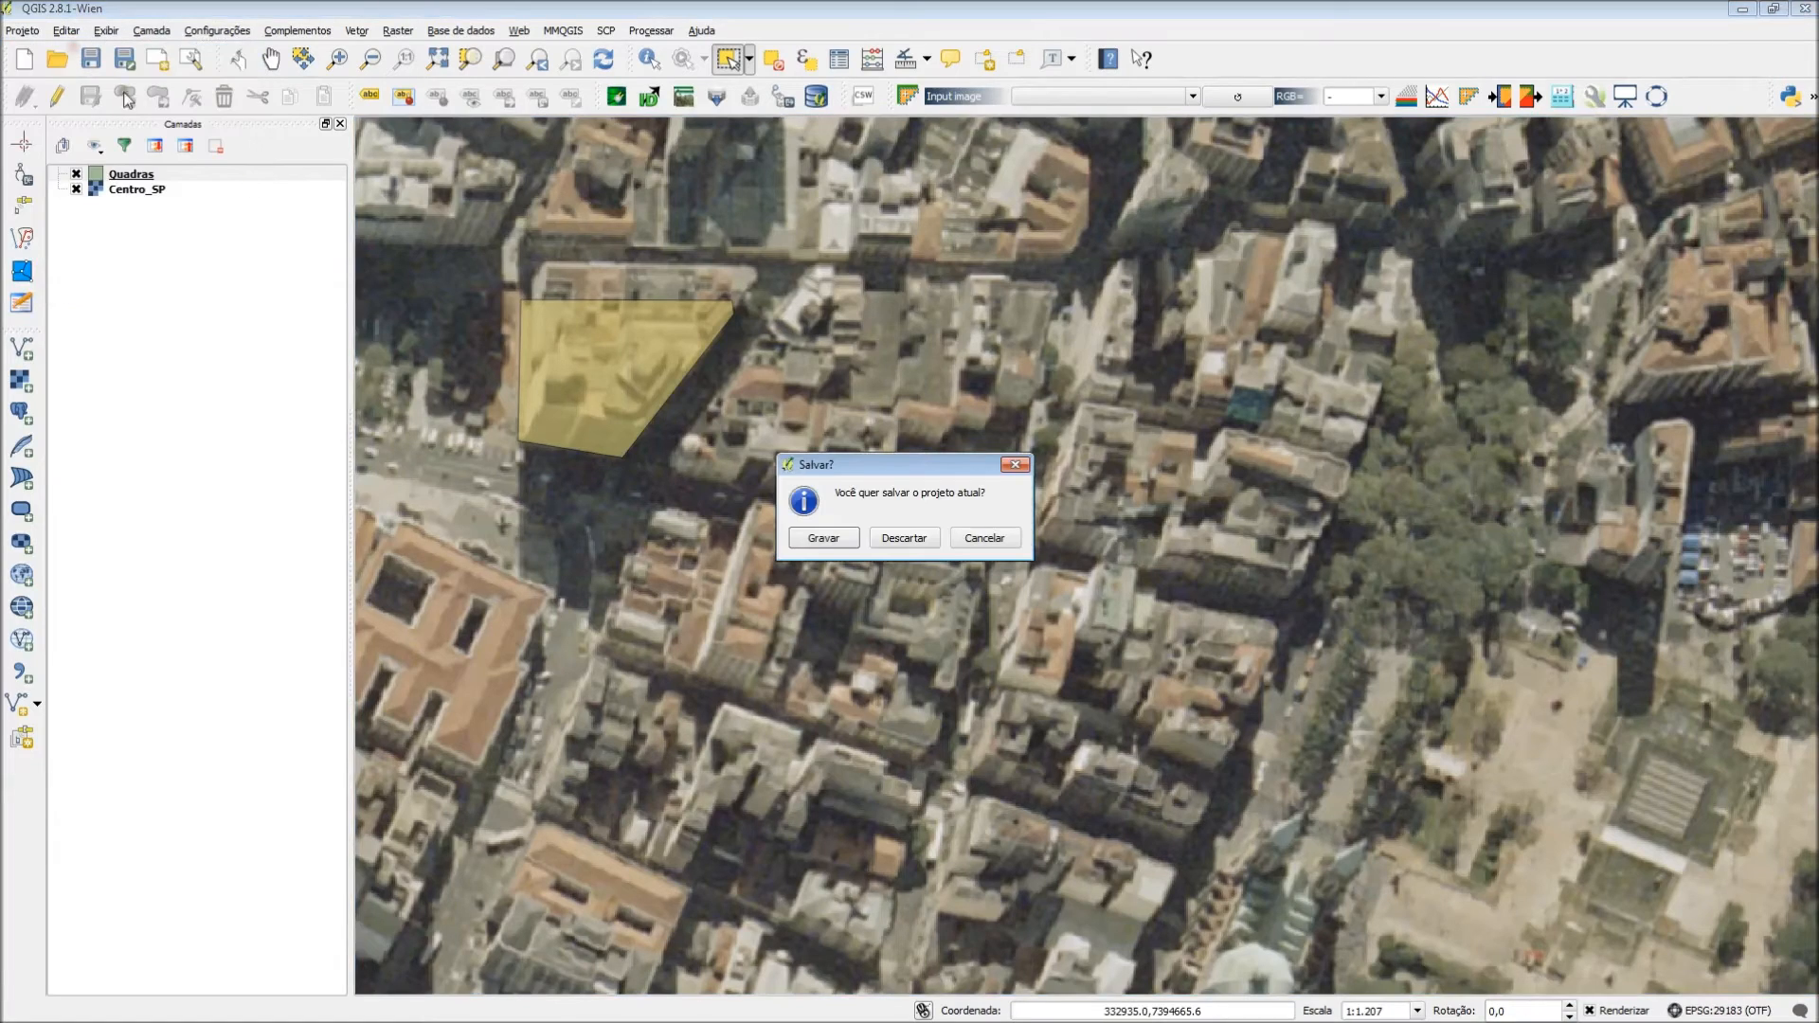
pyautogui.click(924, 540)
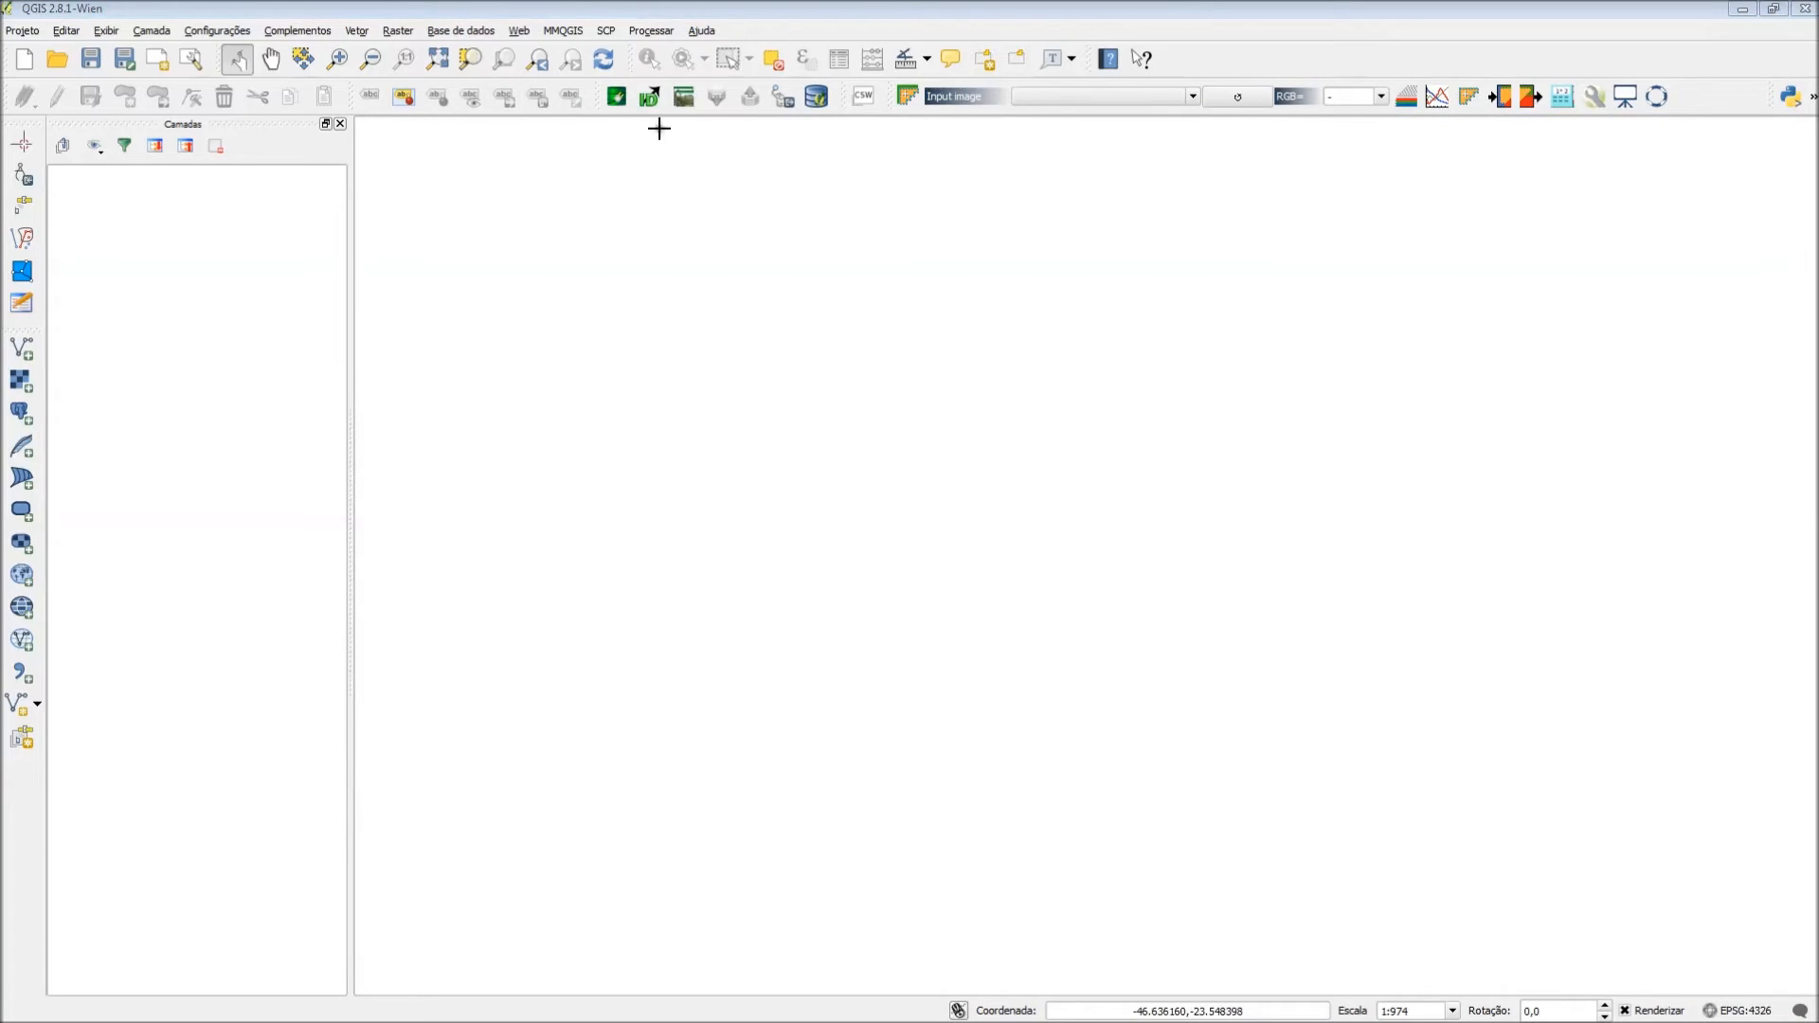
# Add the Google Streets basemap to the empty project with the OpenLayers plugin
pyautogui.click(519, 31)
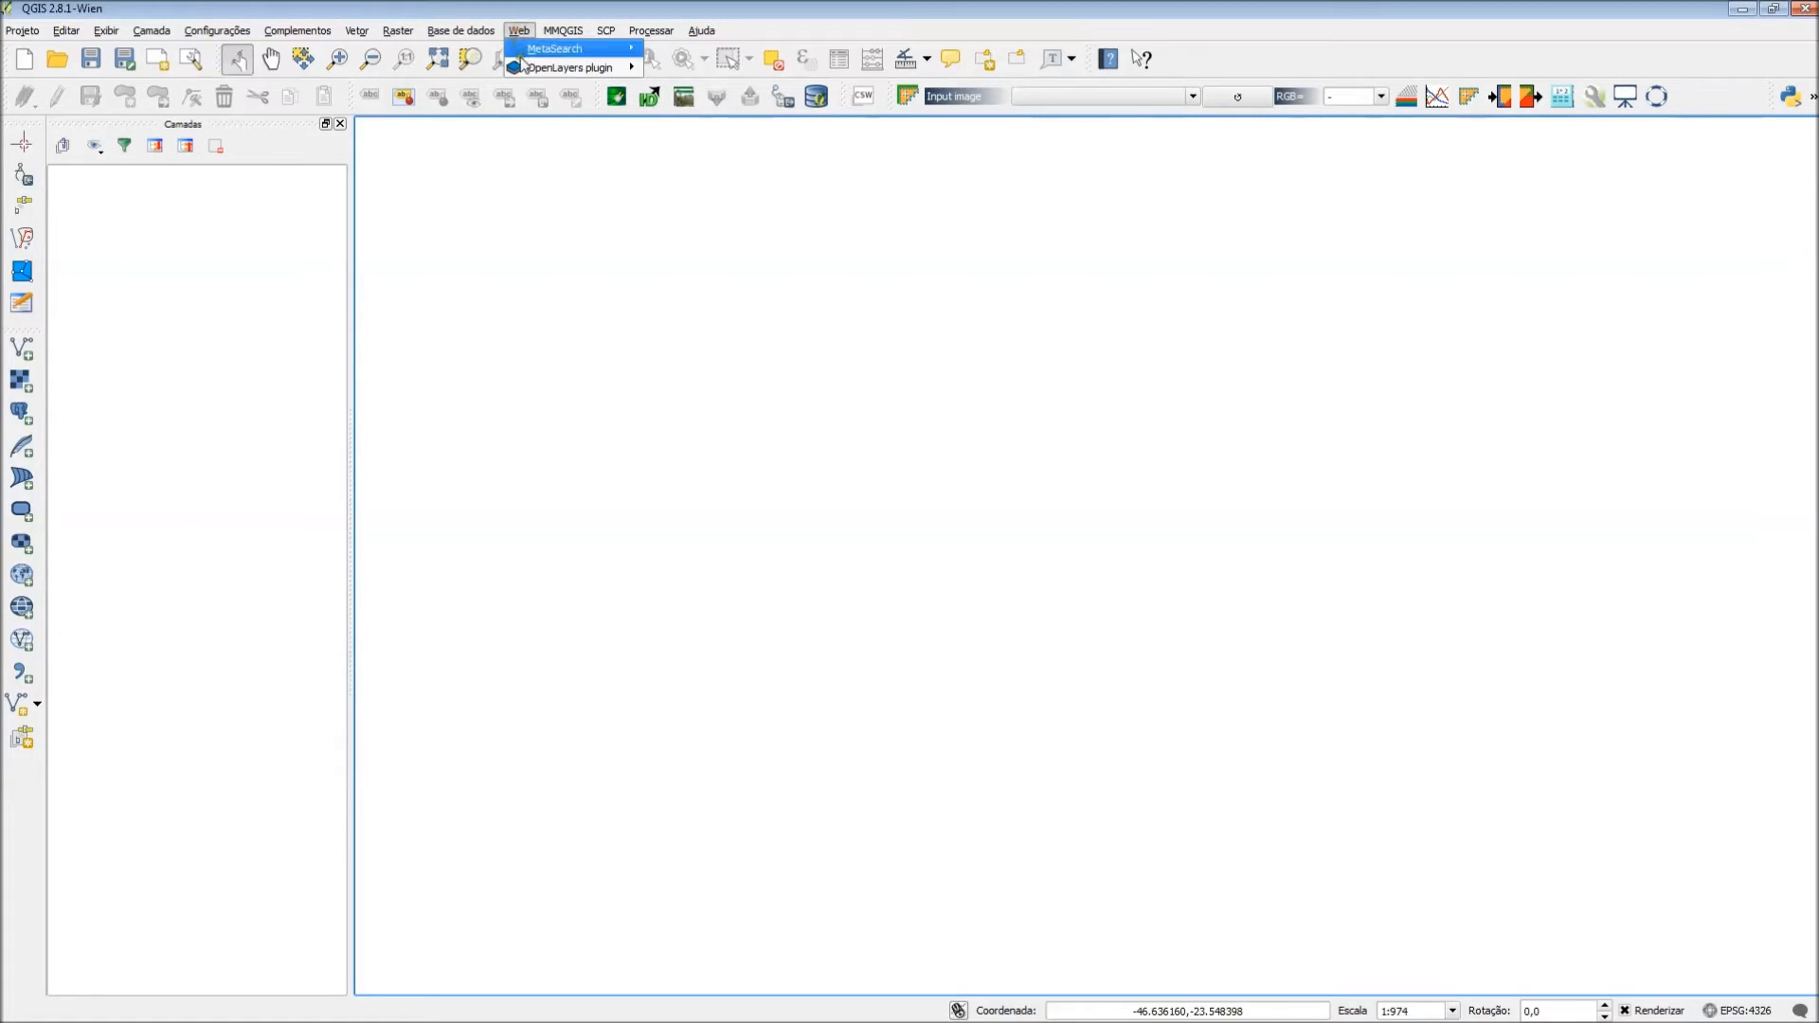
pyautogui.moveTo(535, 68)
pyautogui.moveTo(730, 126)
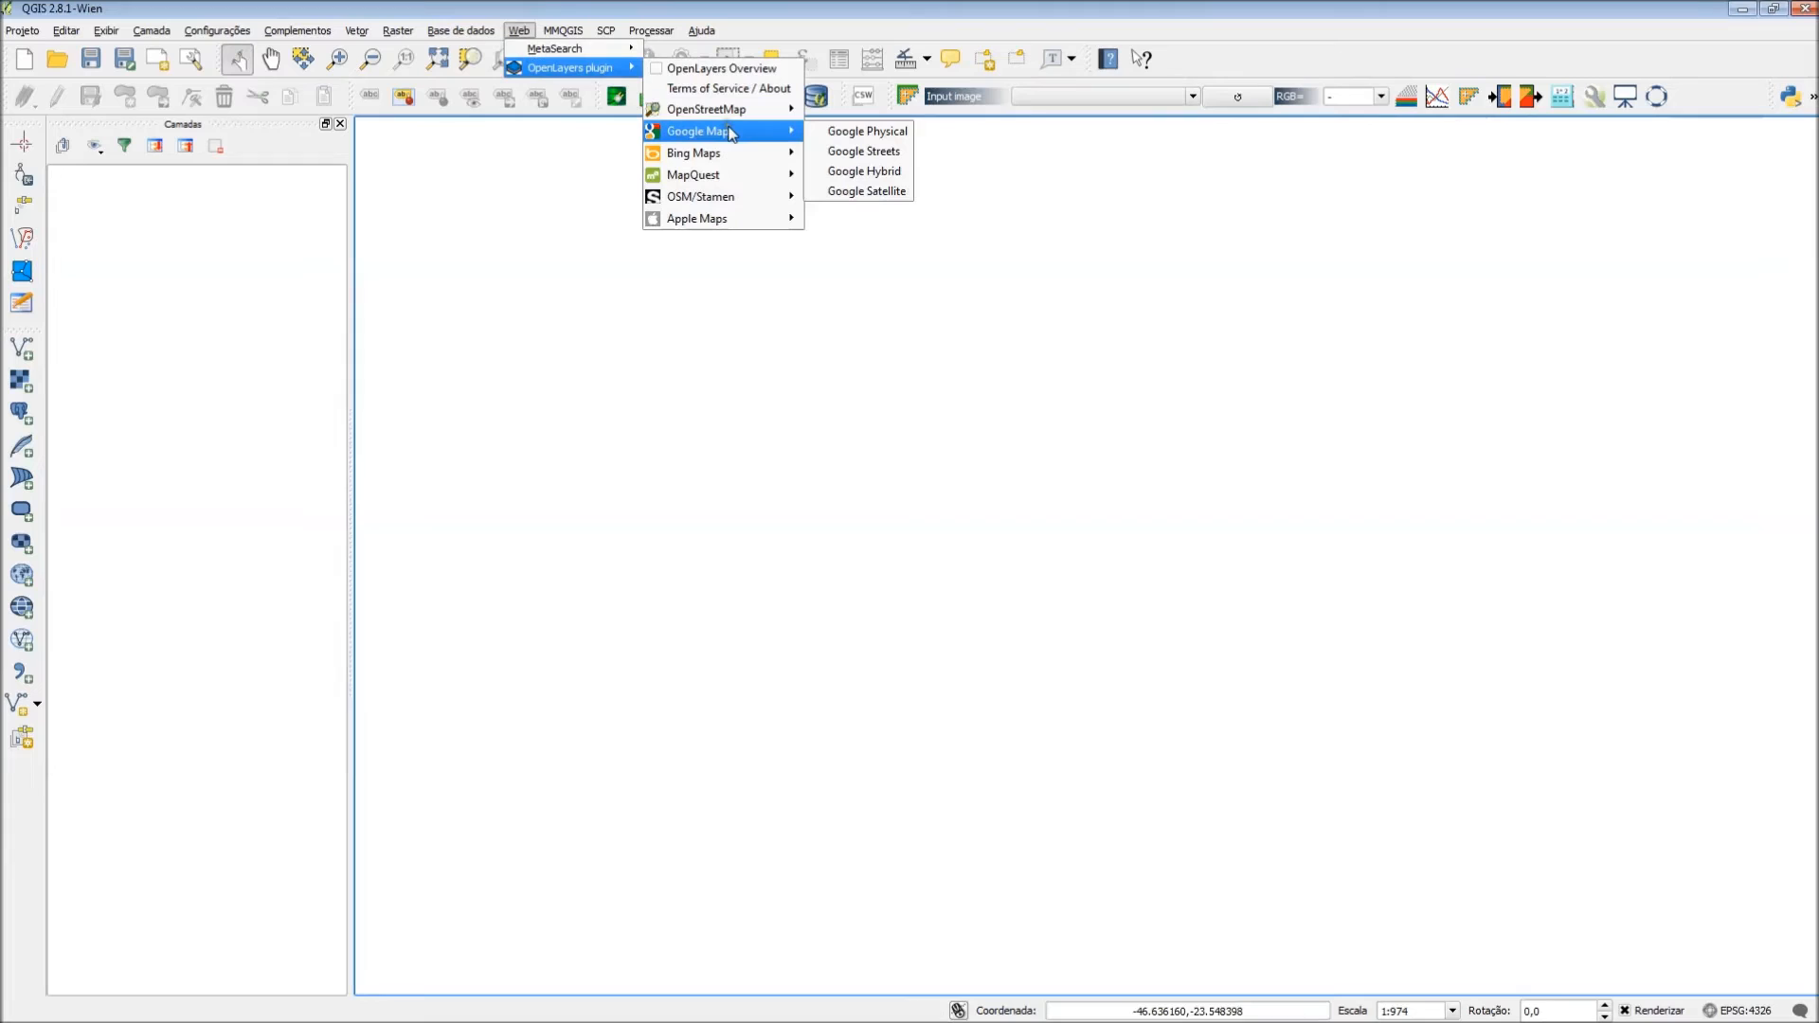
pyautogui.click(886, 154)
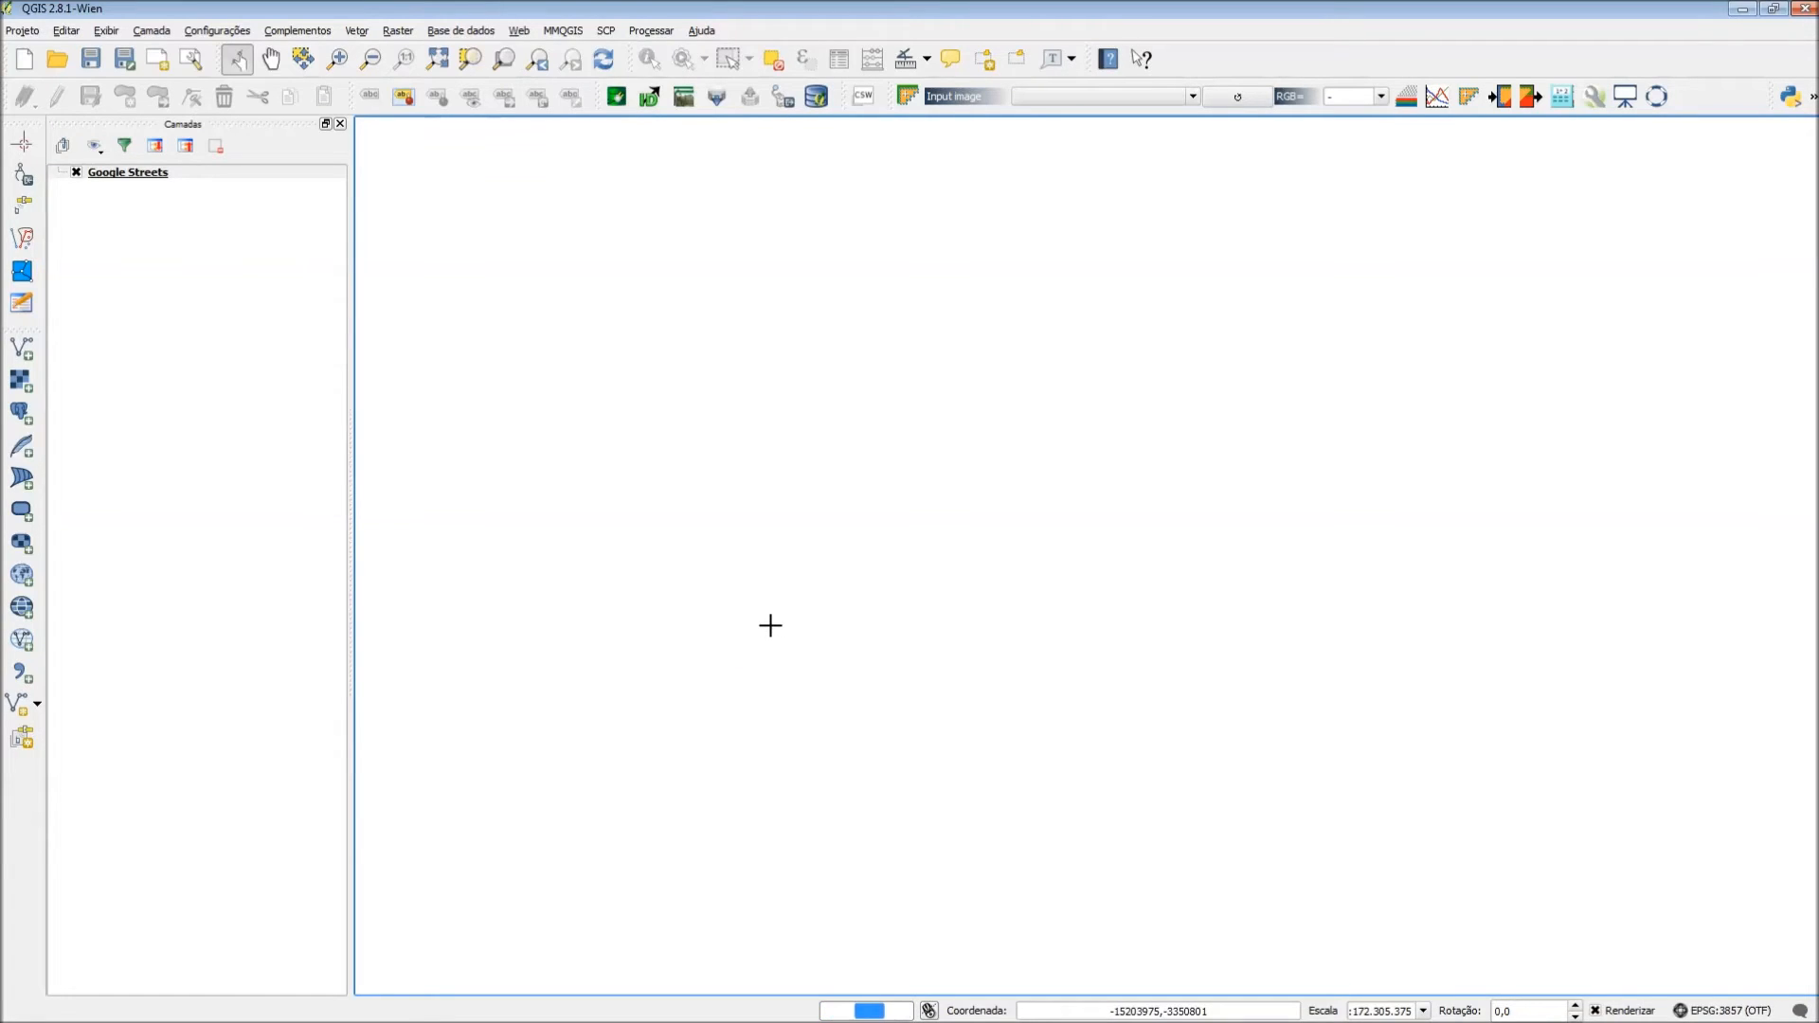
# Bring the streets of central São Paulo around Rua da Consolação and Avenida Paulista into close view
pyautogui.scroll(2, 771, 626)
pyautogui.scroll(1, 1708, 541)
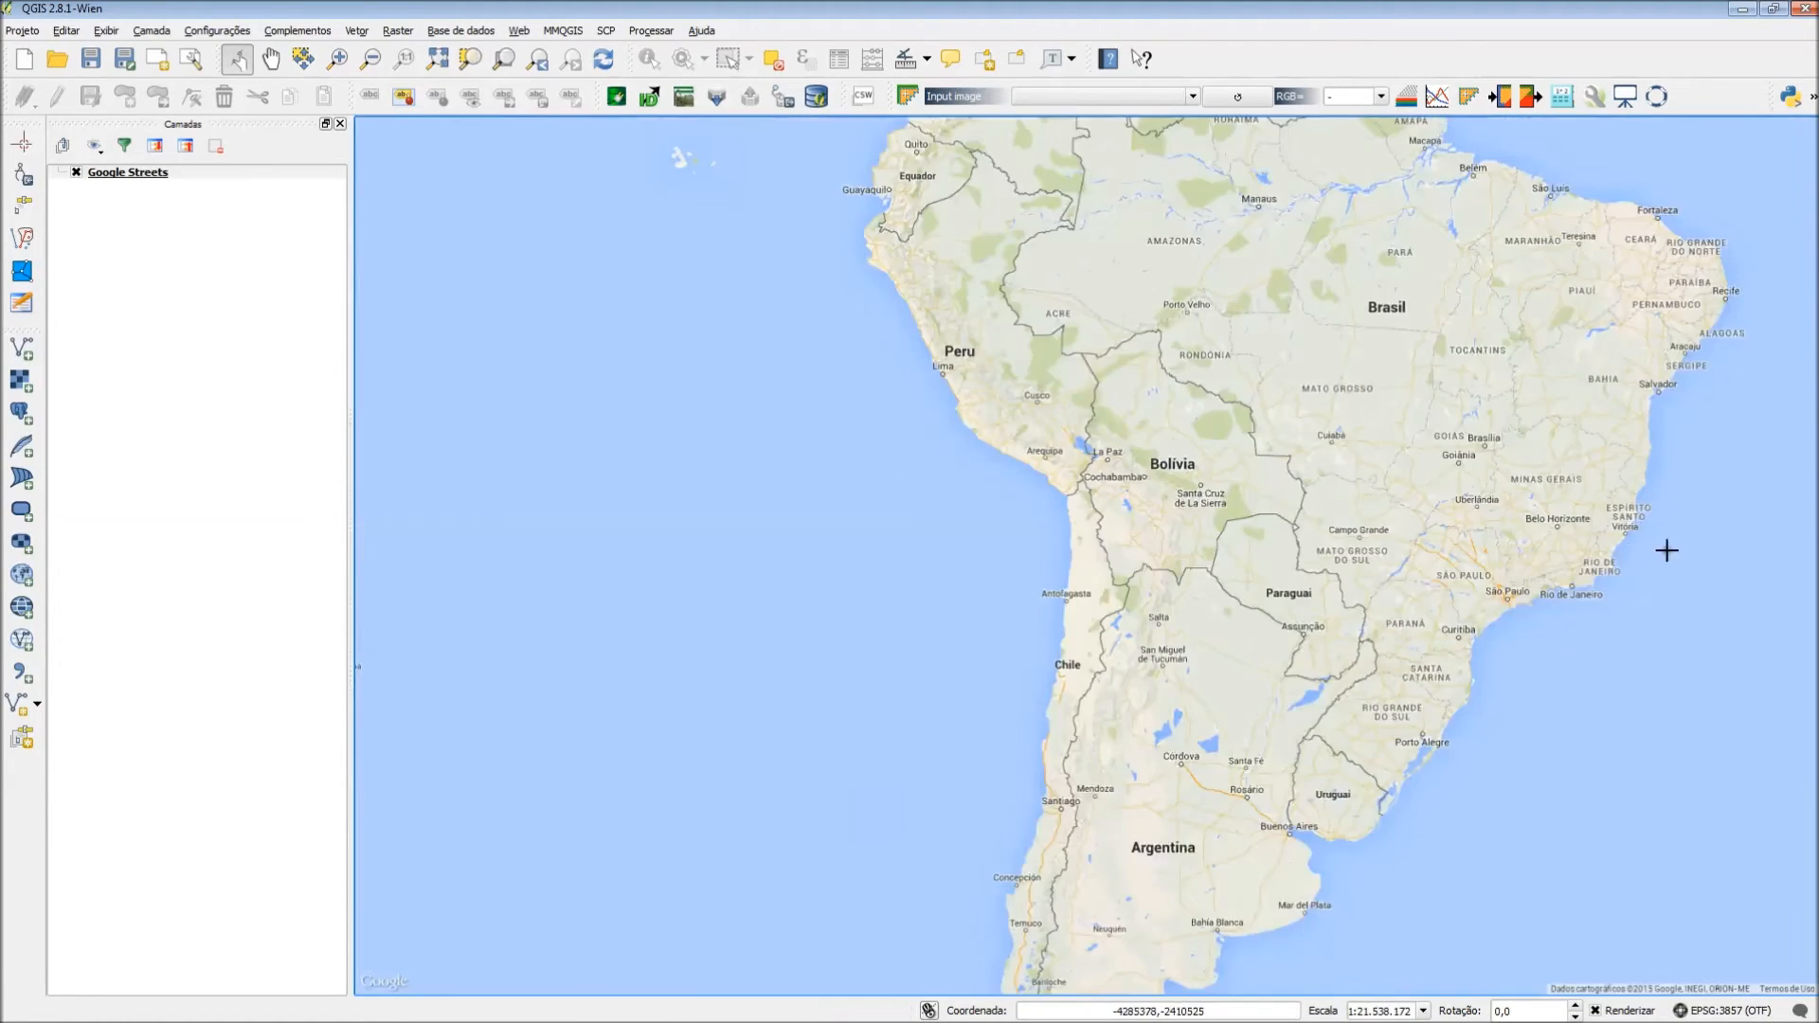
pyautogui.scroll(1, 1561, 559)
pyautogui.scroll(1, 1462, 666)
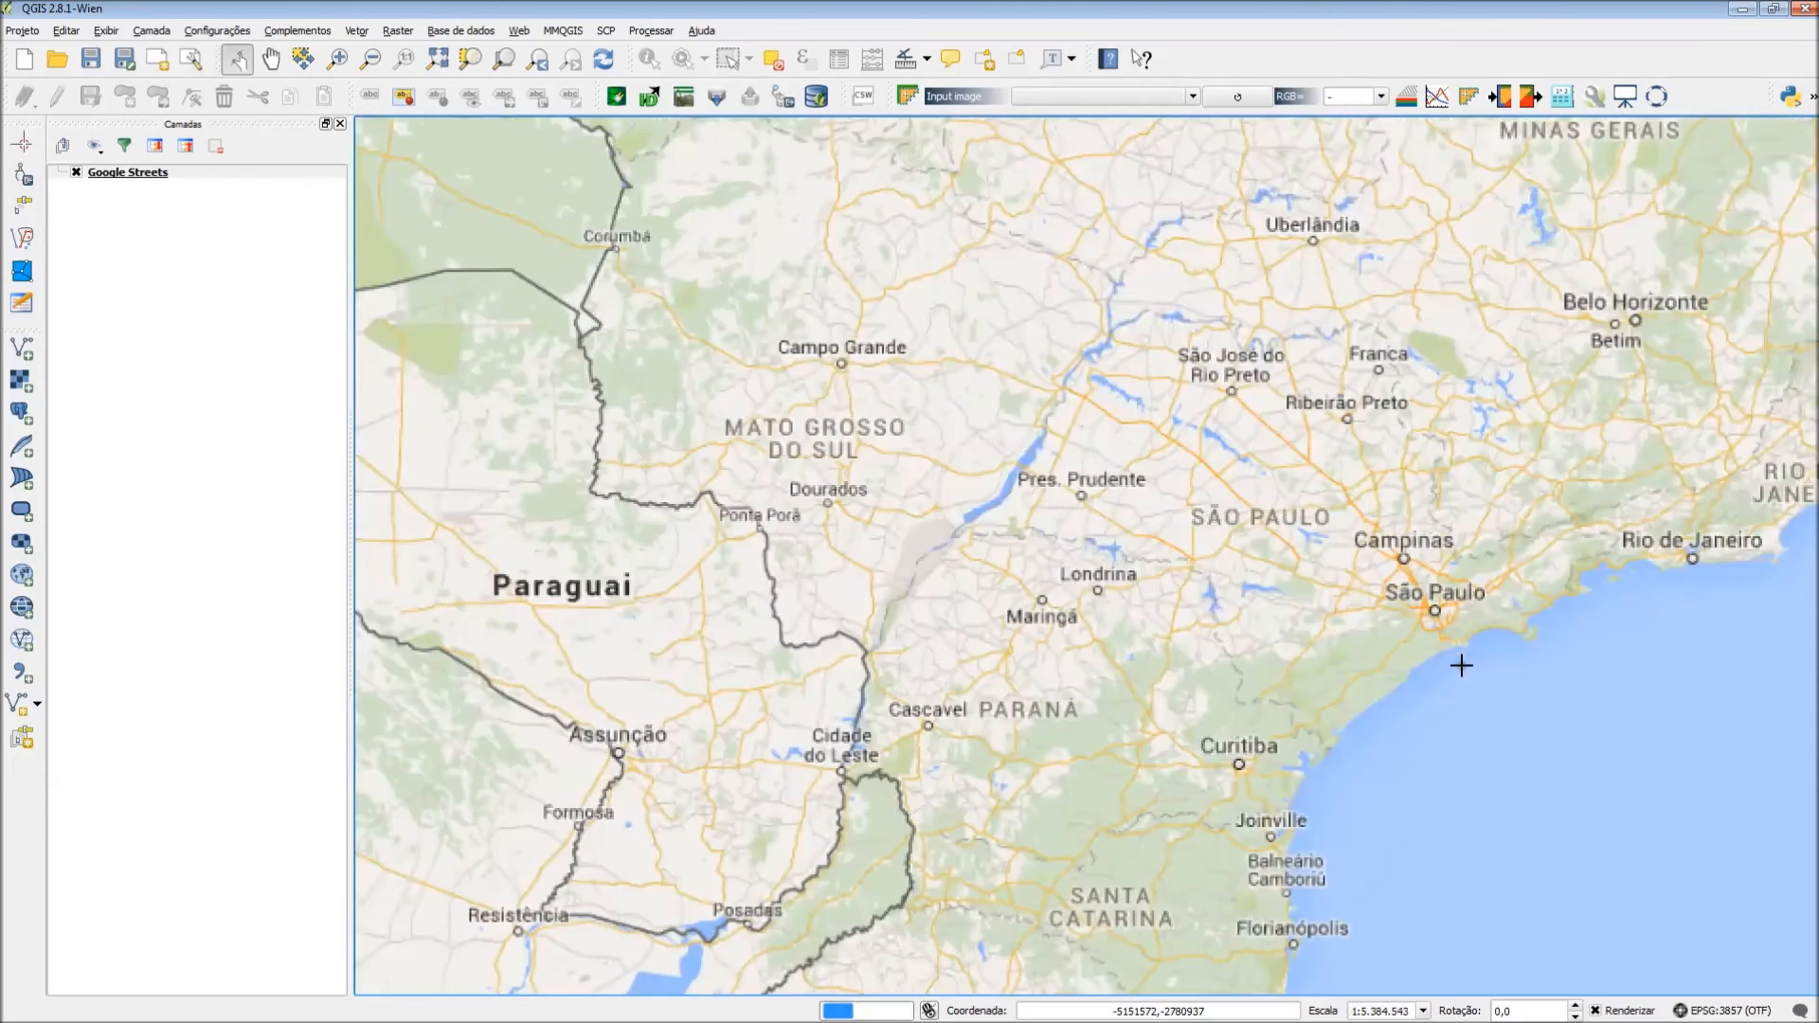
pyautogui.scroll(1, 1410, 576)
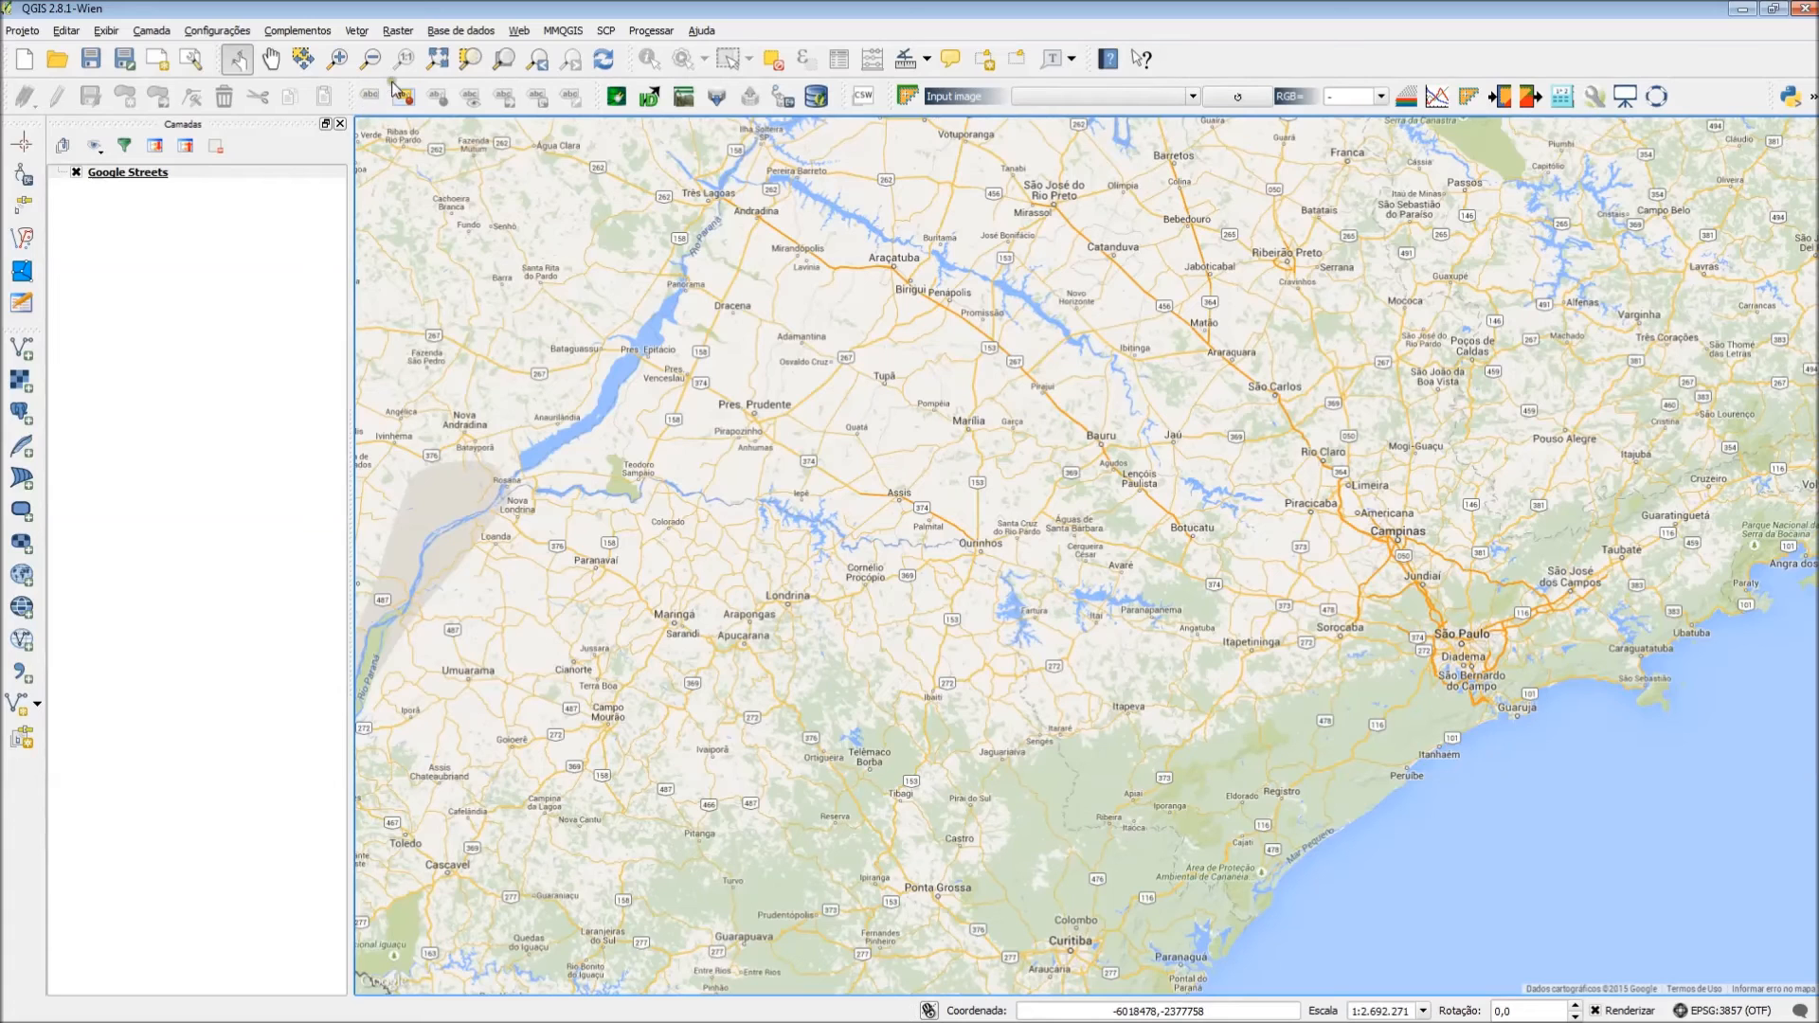
pyautogui.click(336, 59)
pyautogui.moveTo(1422, 601); pyautogui.dragTo(1517, 696)
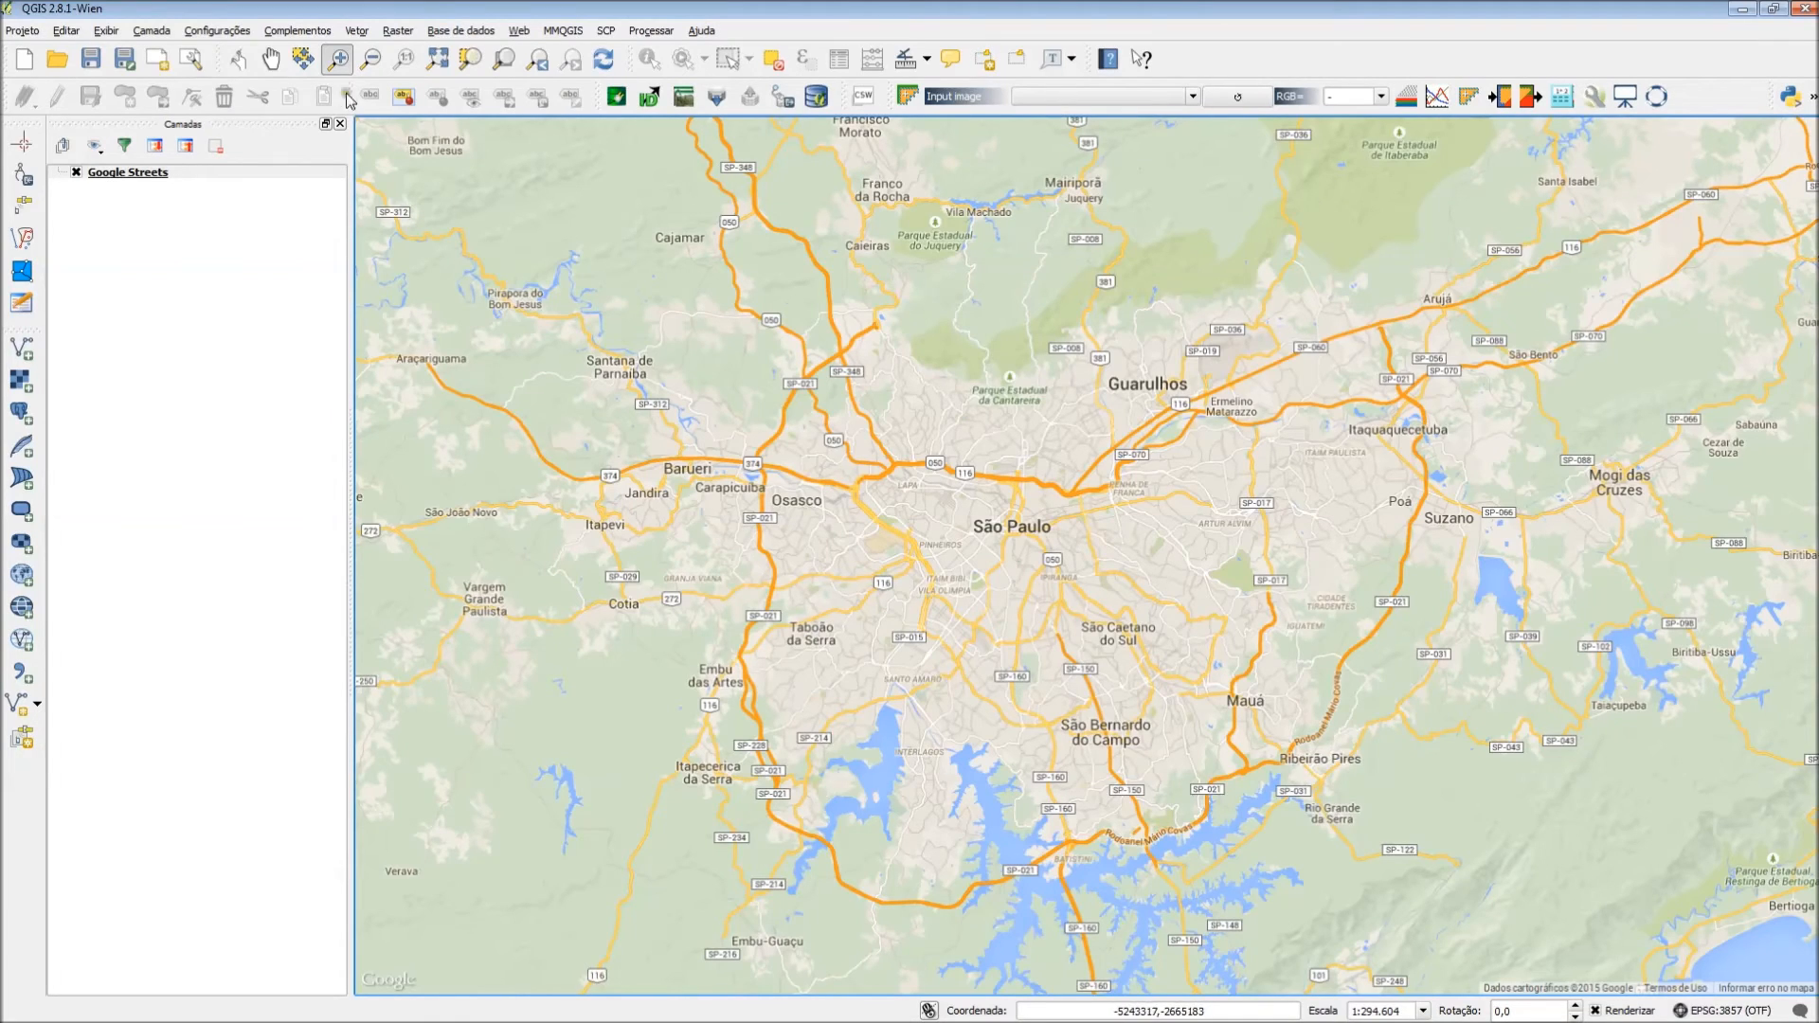
pyautogui.click(270, 59)
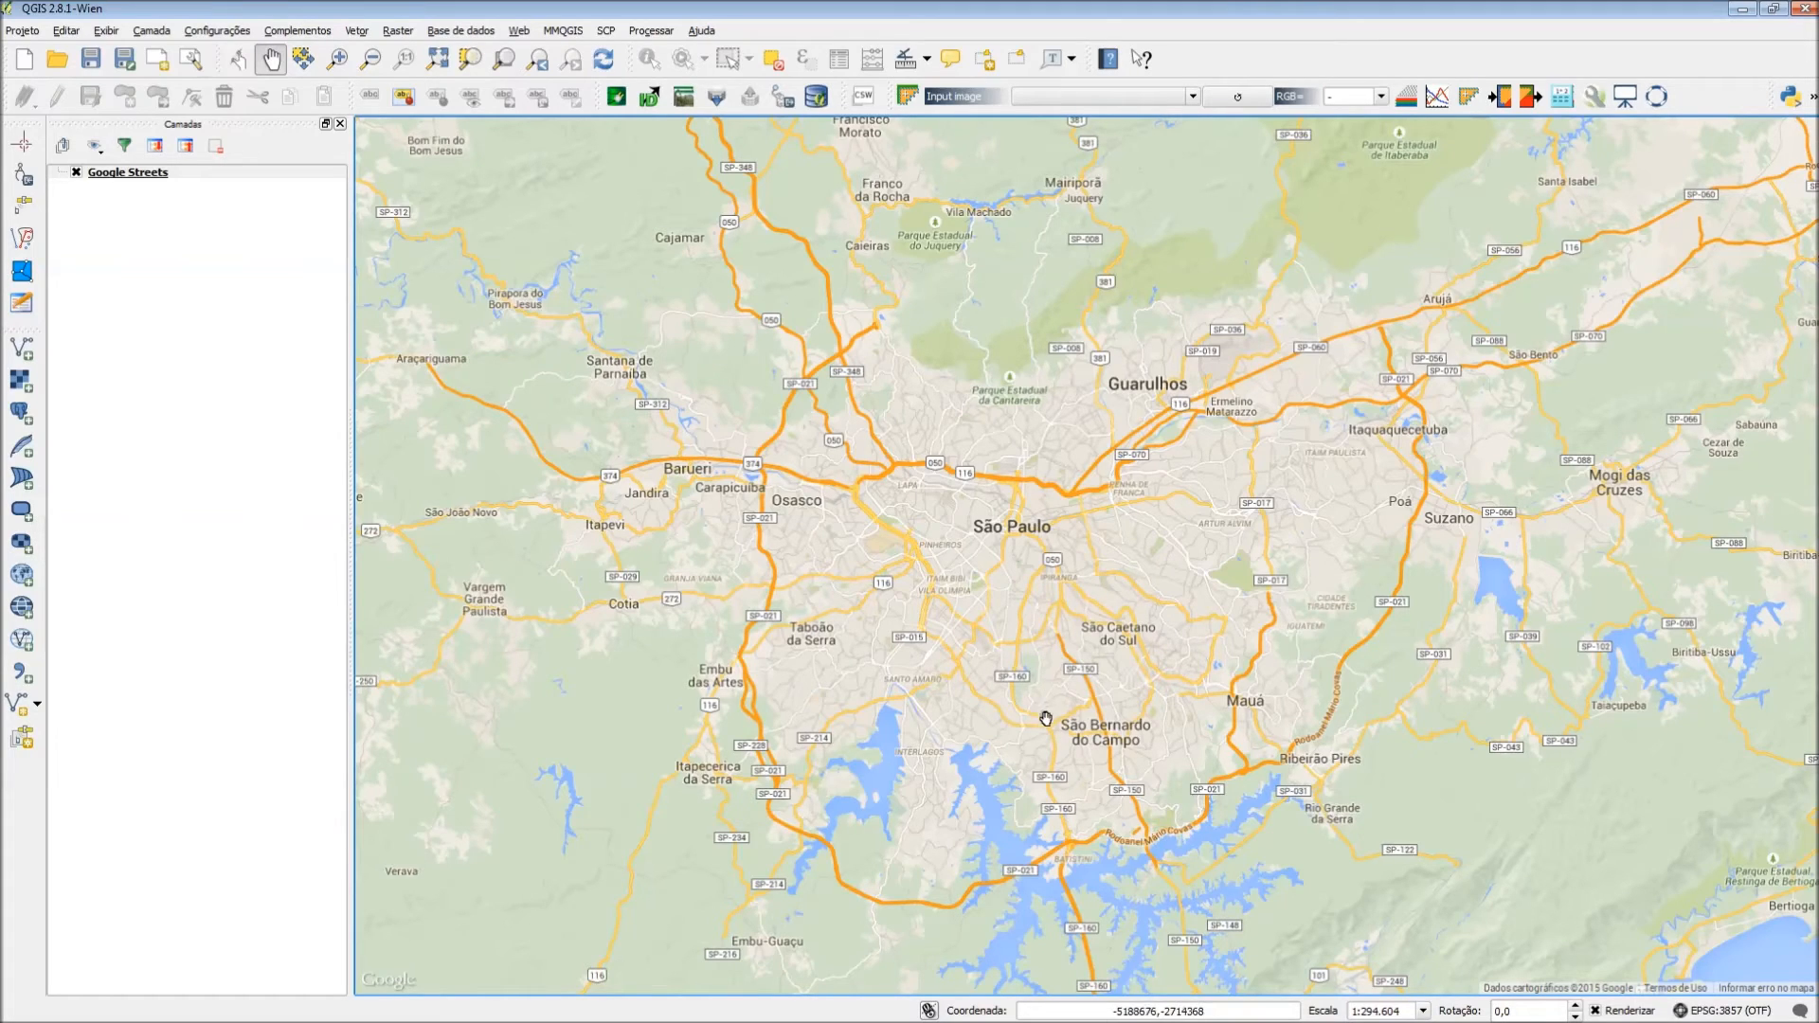
pyautogui.scroll(2, 1012, 507)
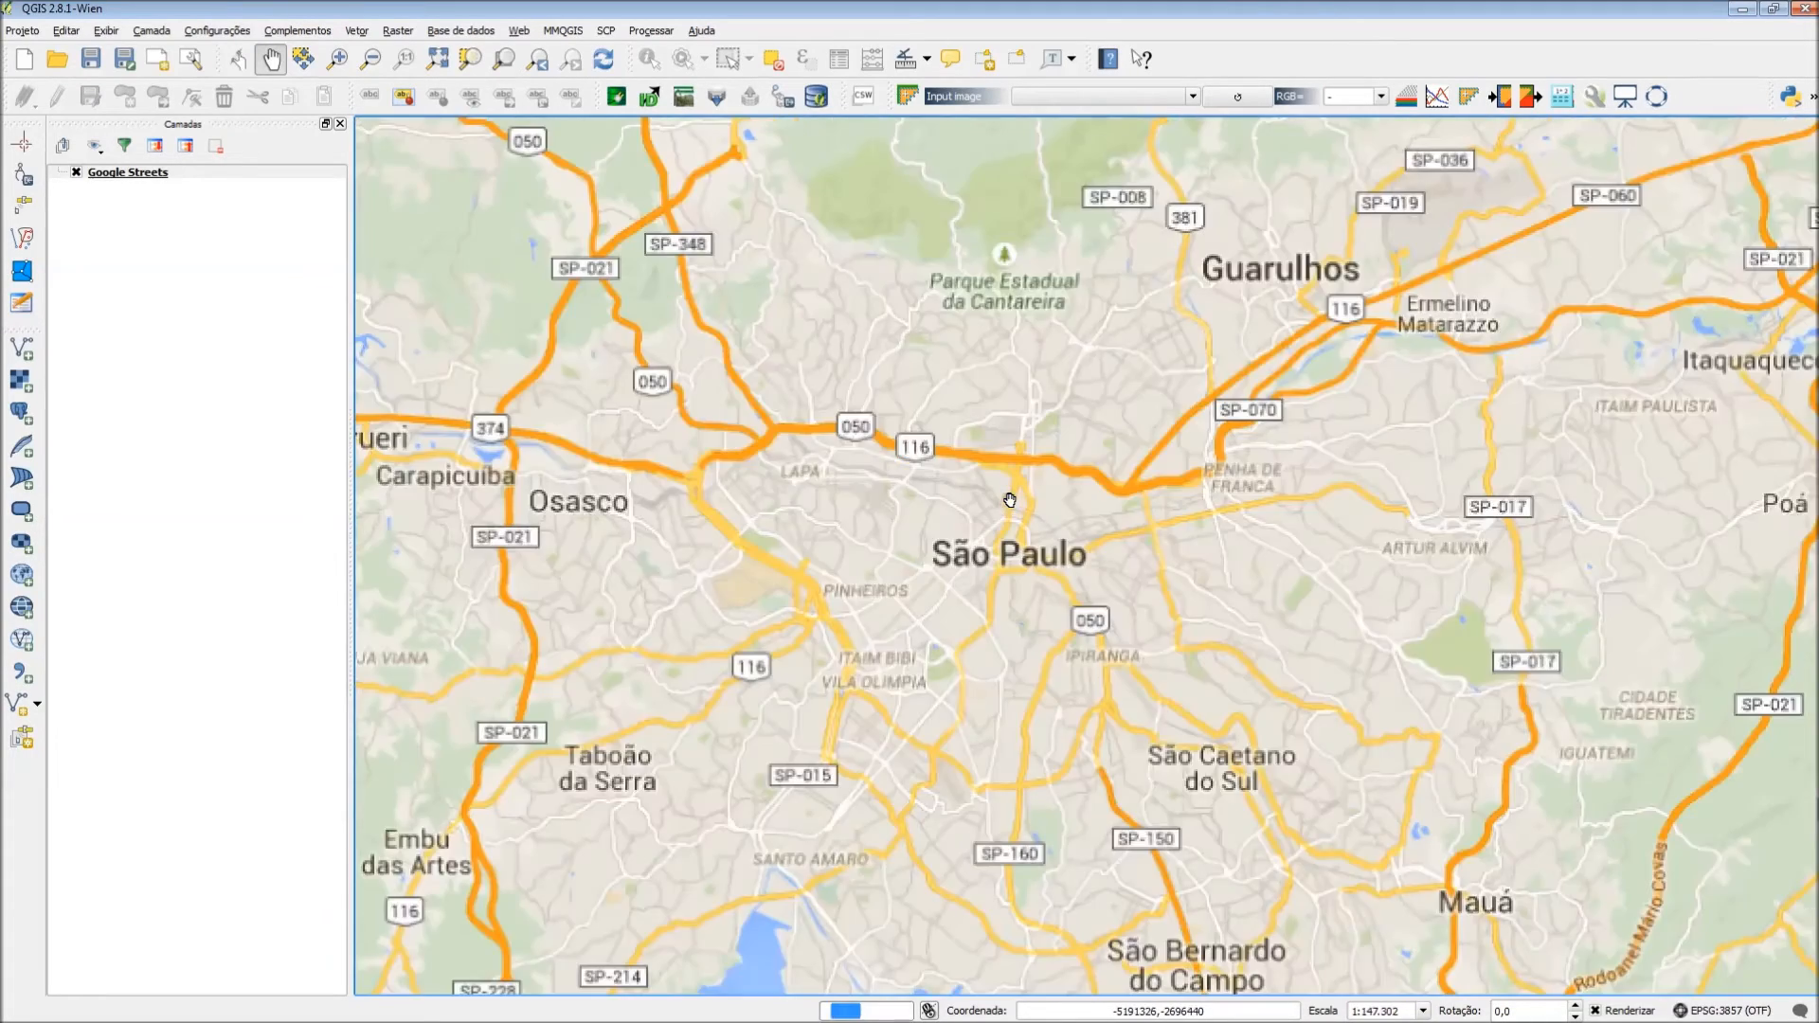
pyautogui.scroll(1, 1037, 551)
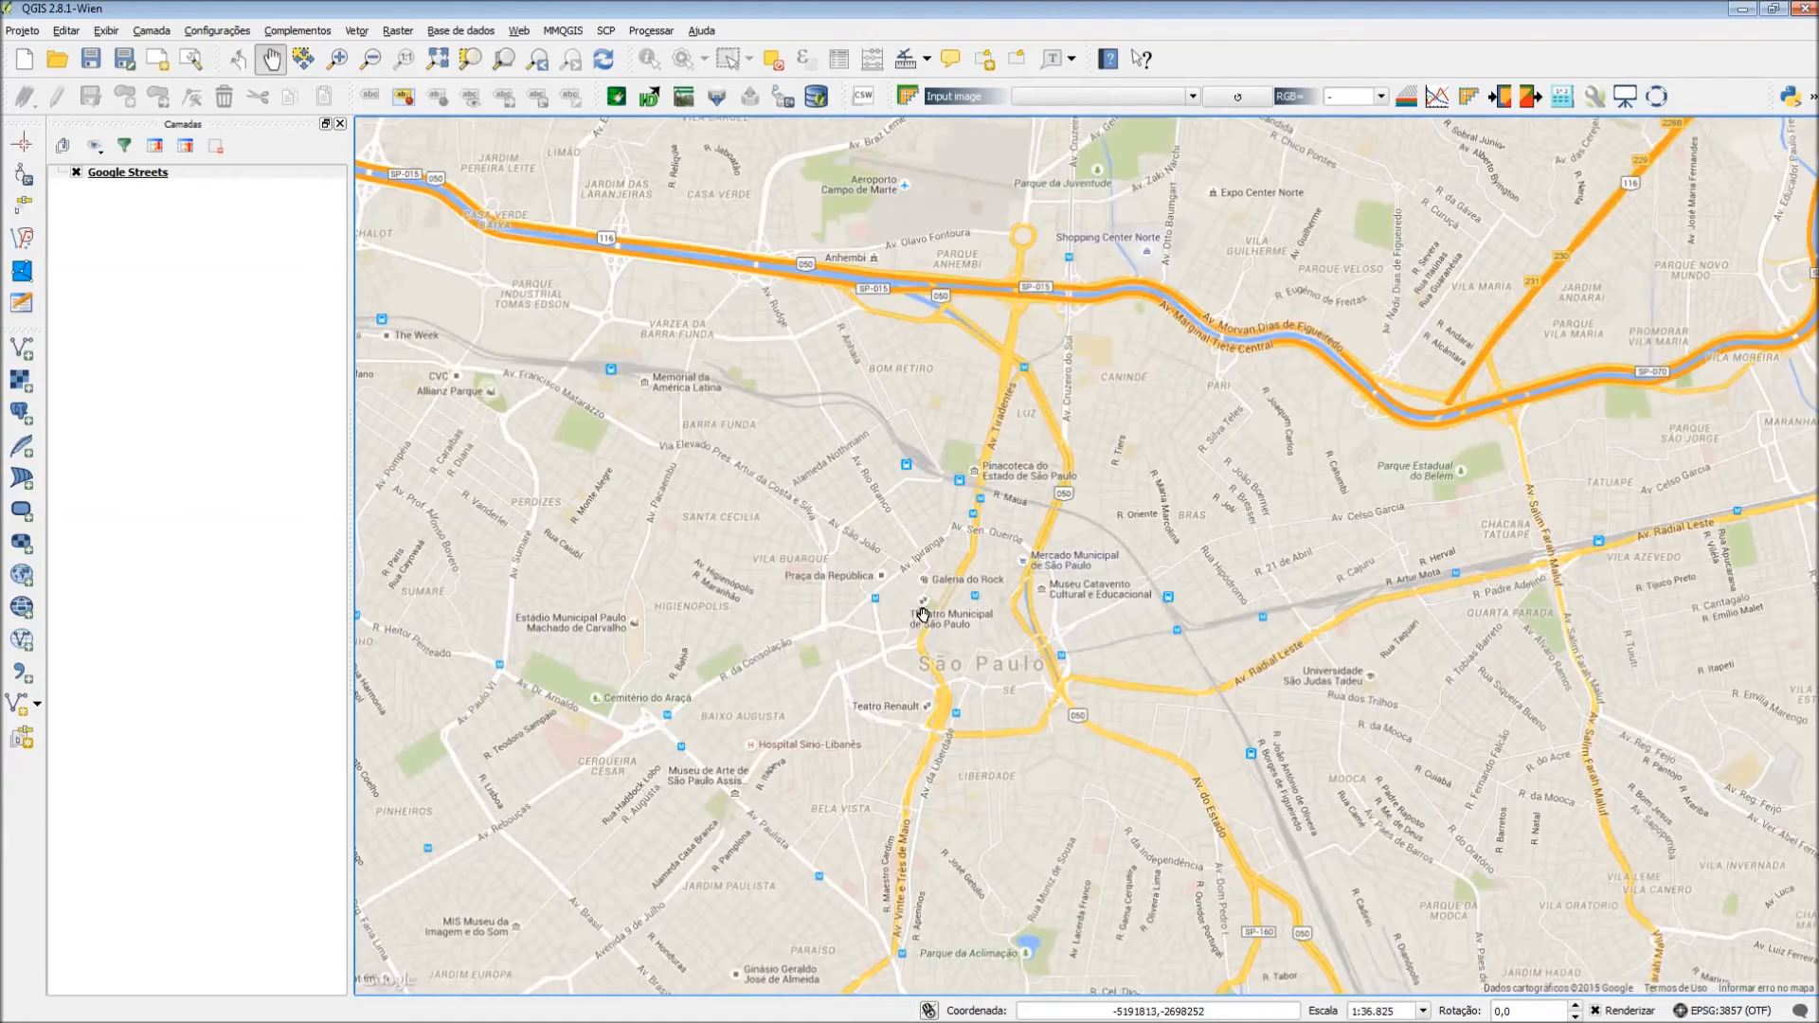
pyautogui.scroll(1, 839, 653)
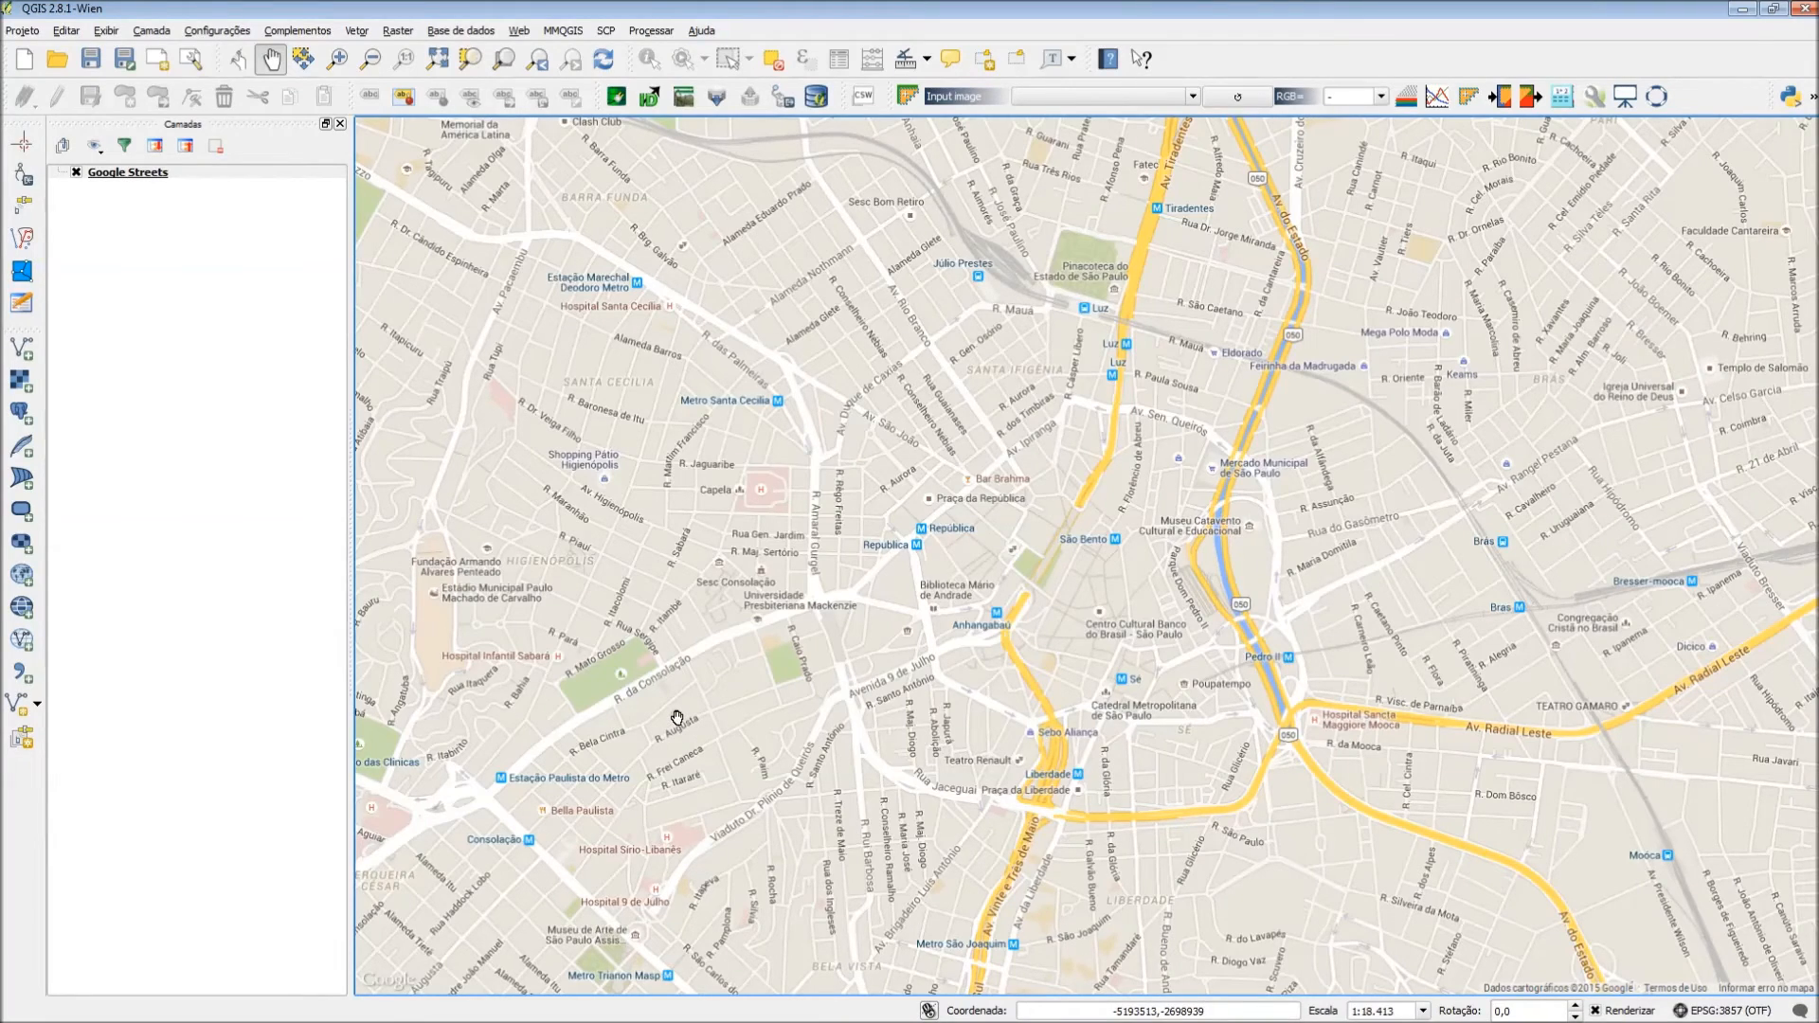
pyautogui.moveTo(676, 717); pyautogui.dragTo(1019, 479)
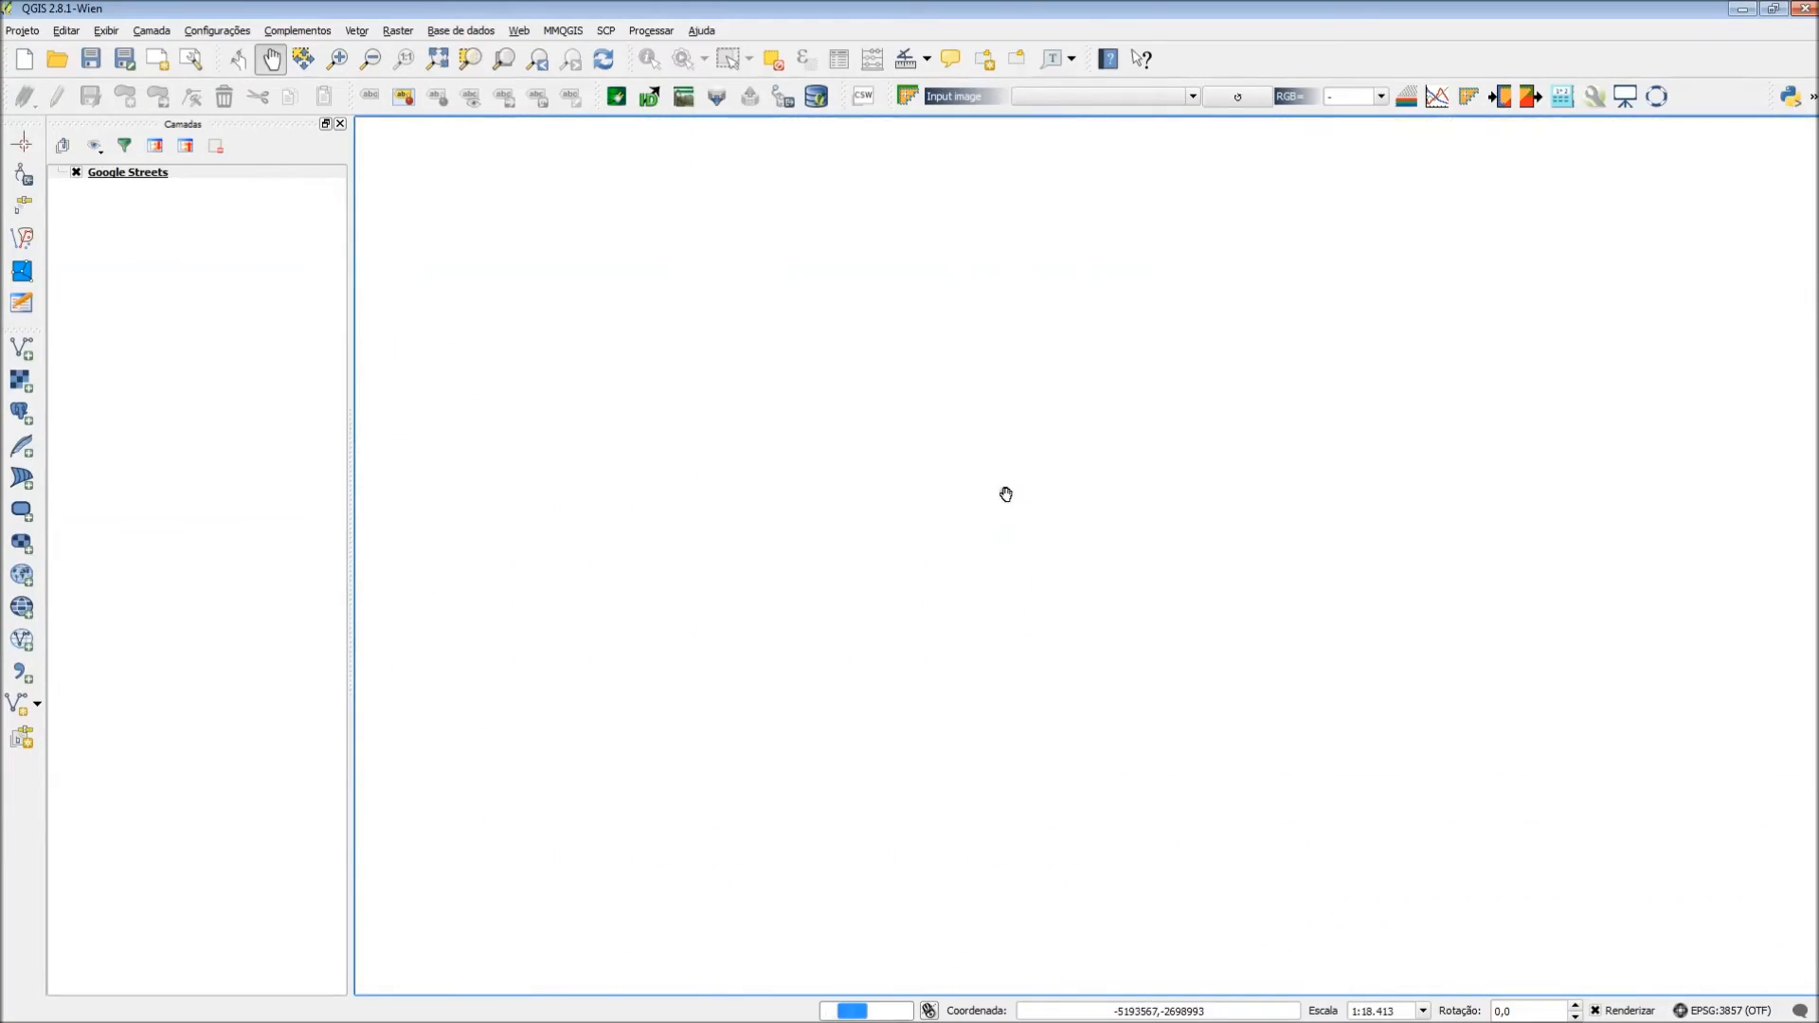
pyautogui.scroll(1, 986, 497)
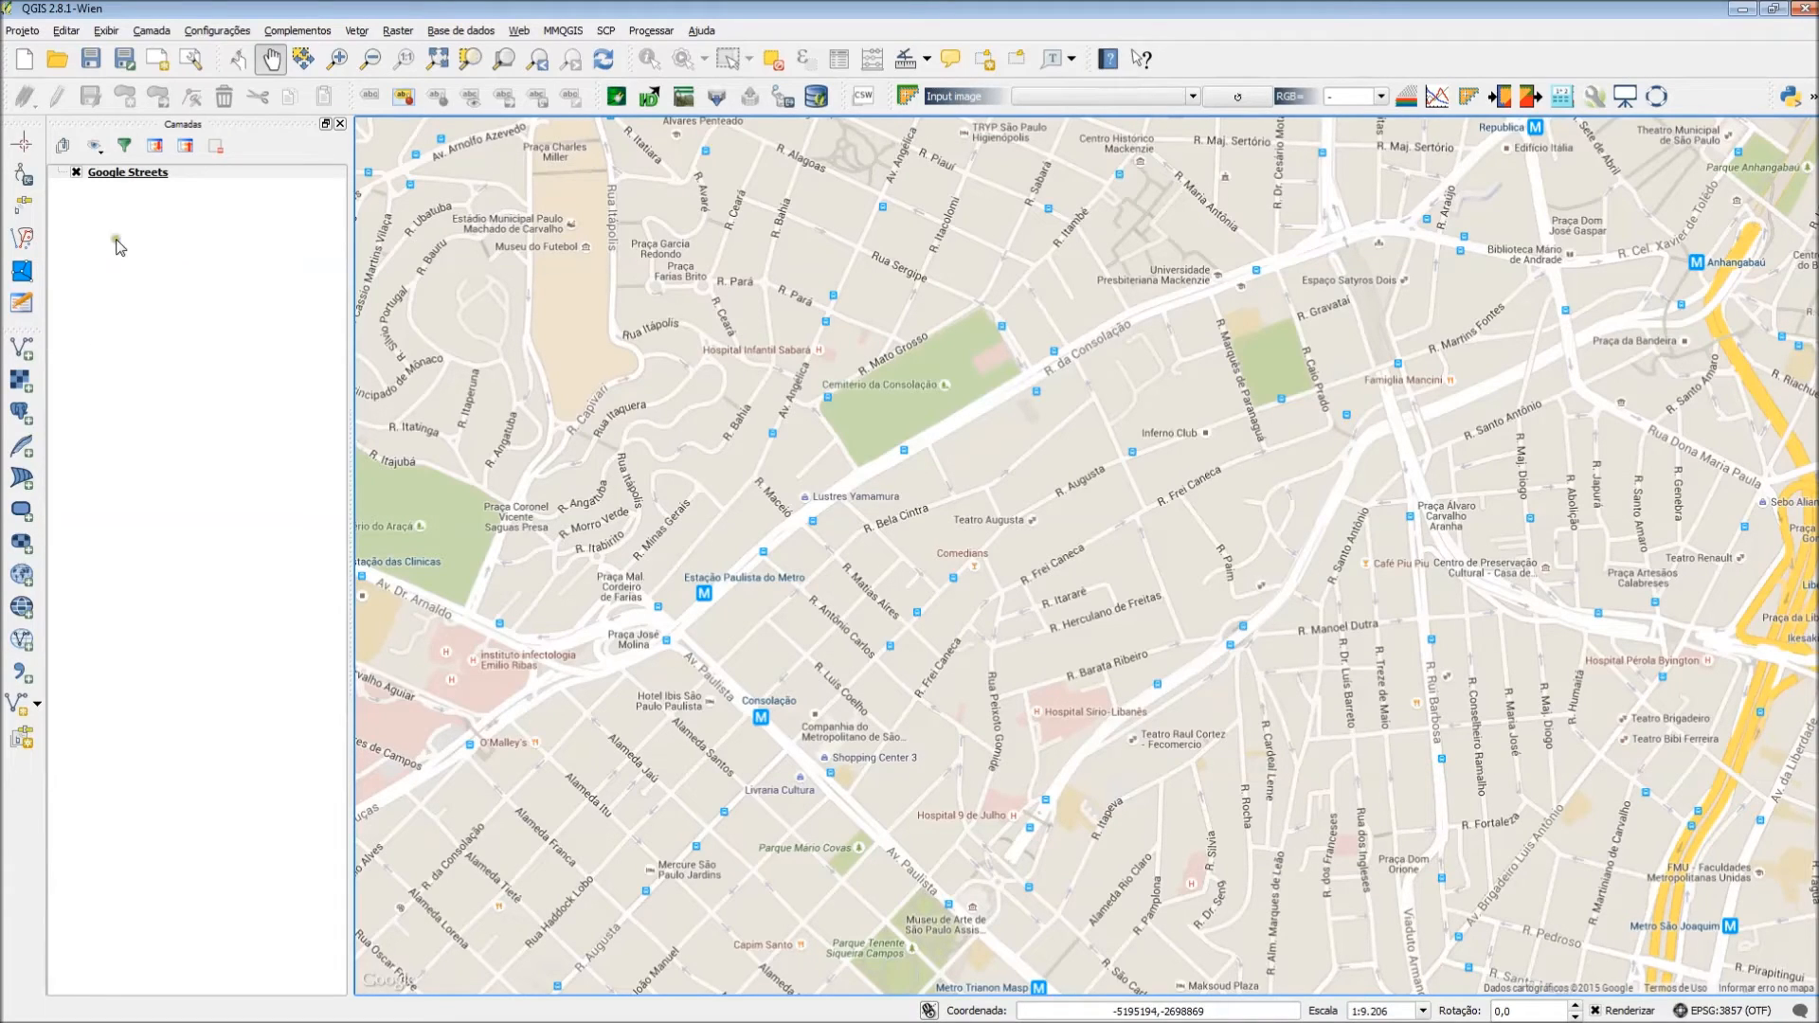
# Start a new line shapefile layer and set its coordinate system to WGS 84 / Pseudo Mercator (EPSG:3857)
pyautogui.click(149, 31)
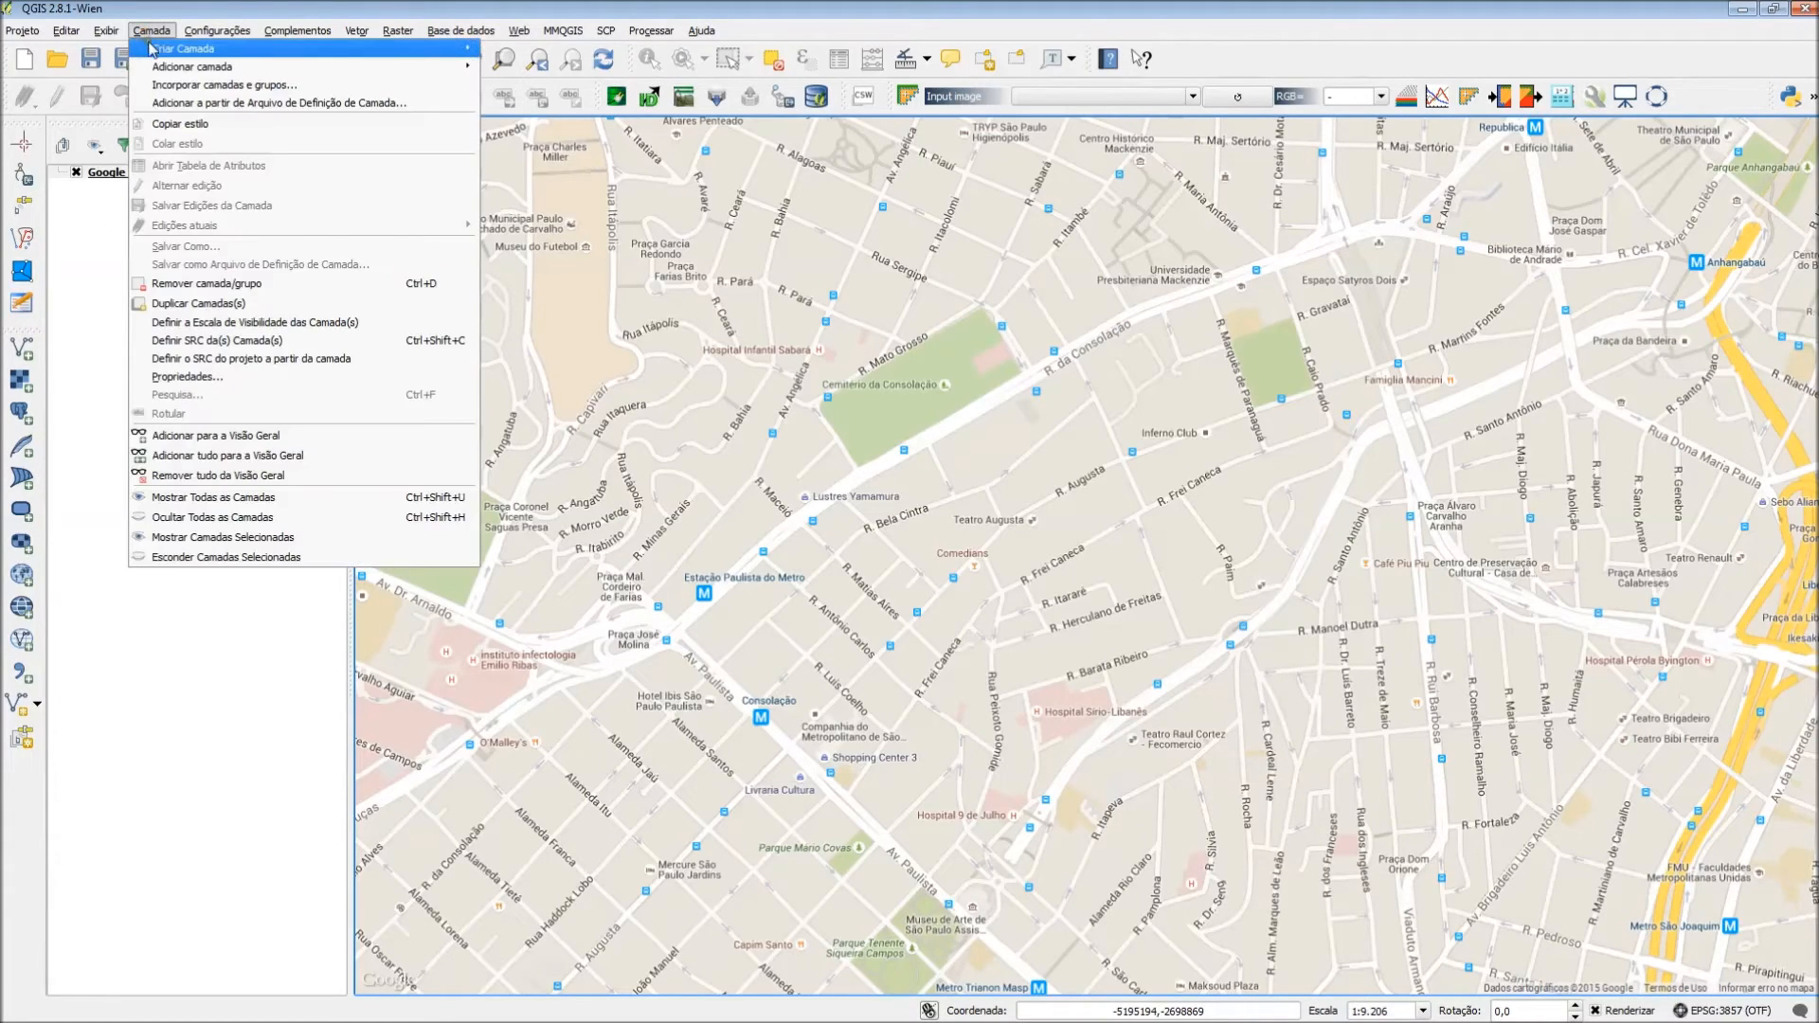
pyautogui.moveTo(209, 50)
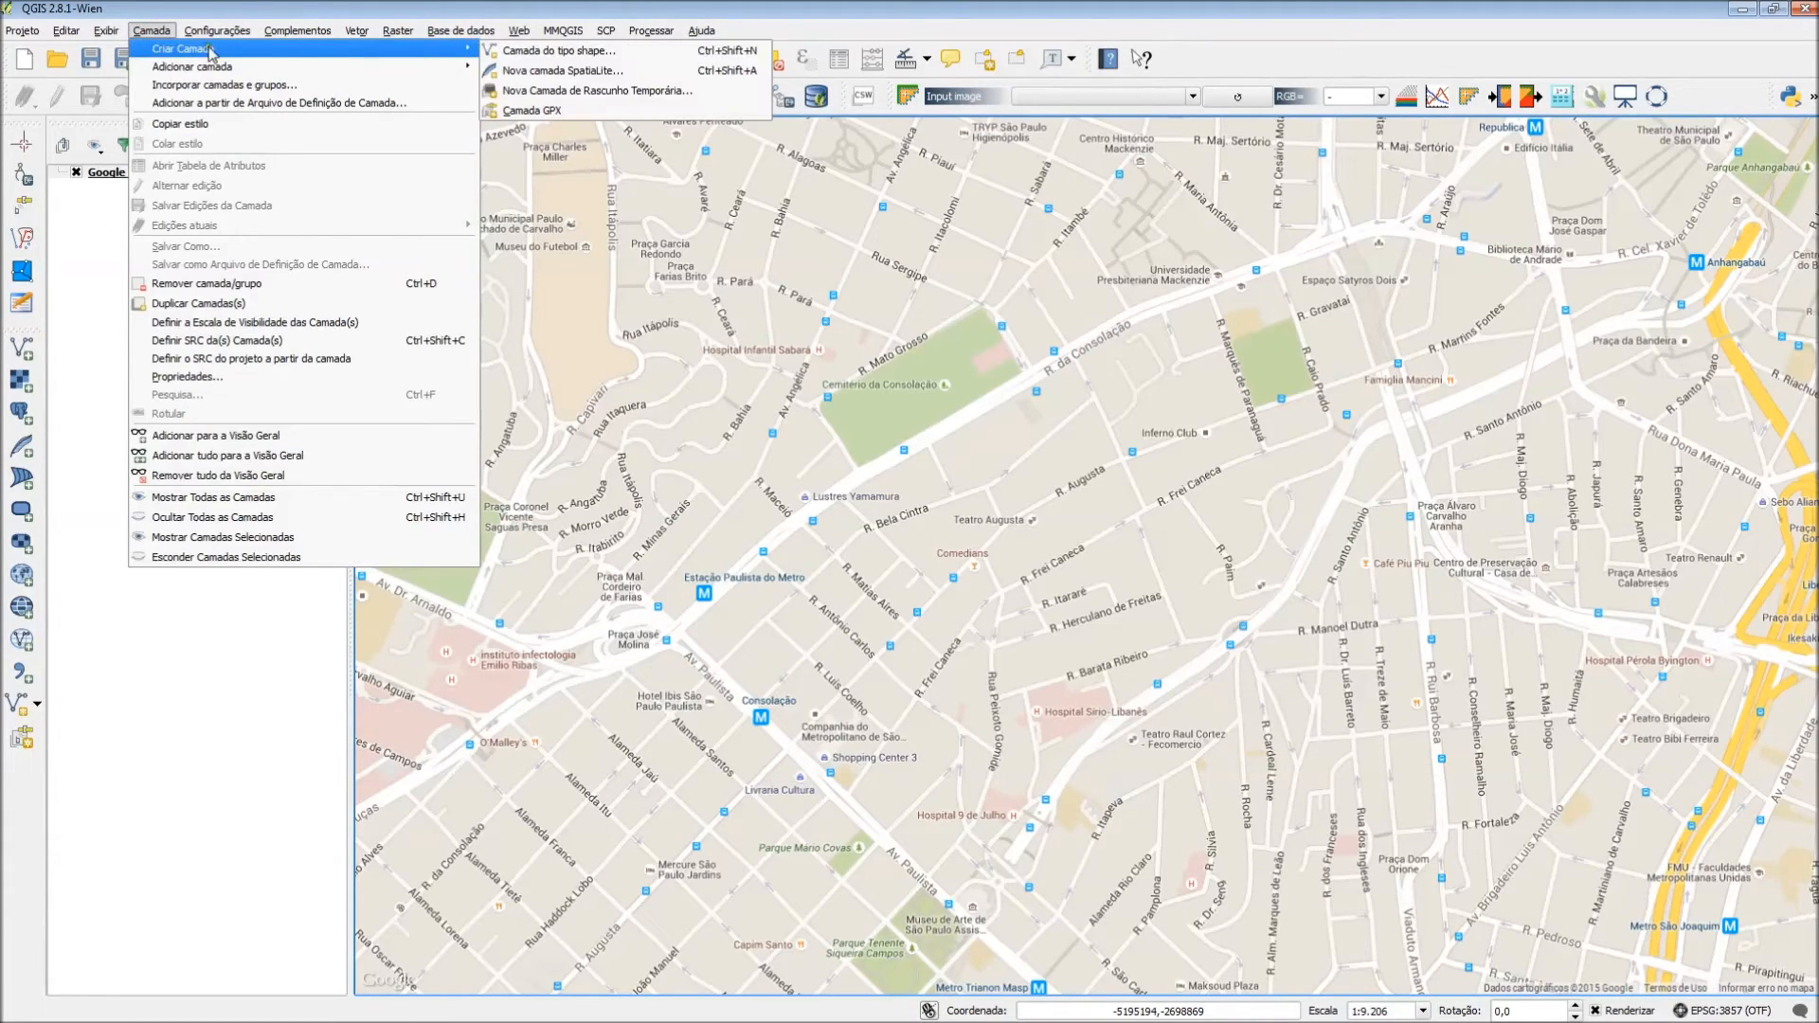
pyautogui.click(583, 51)
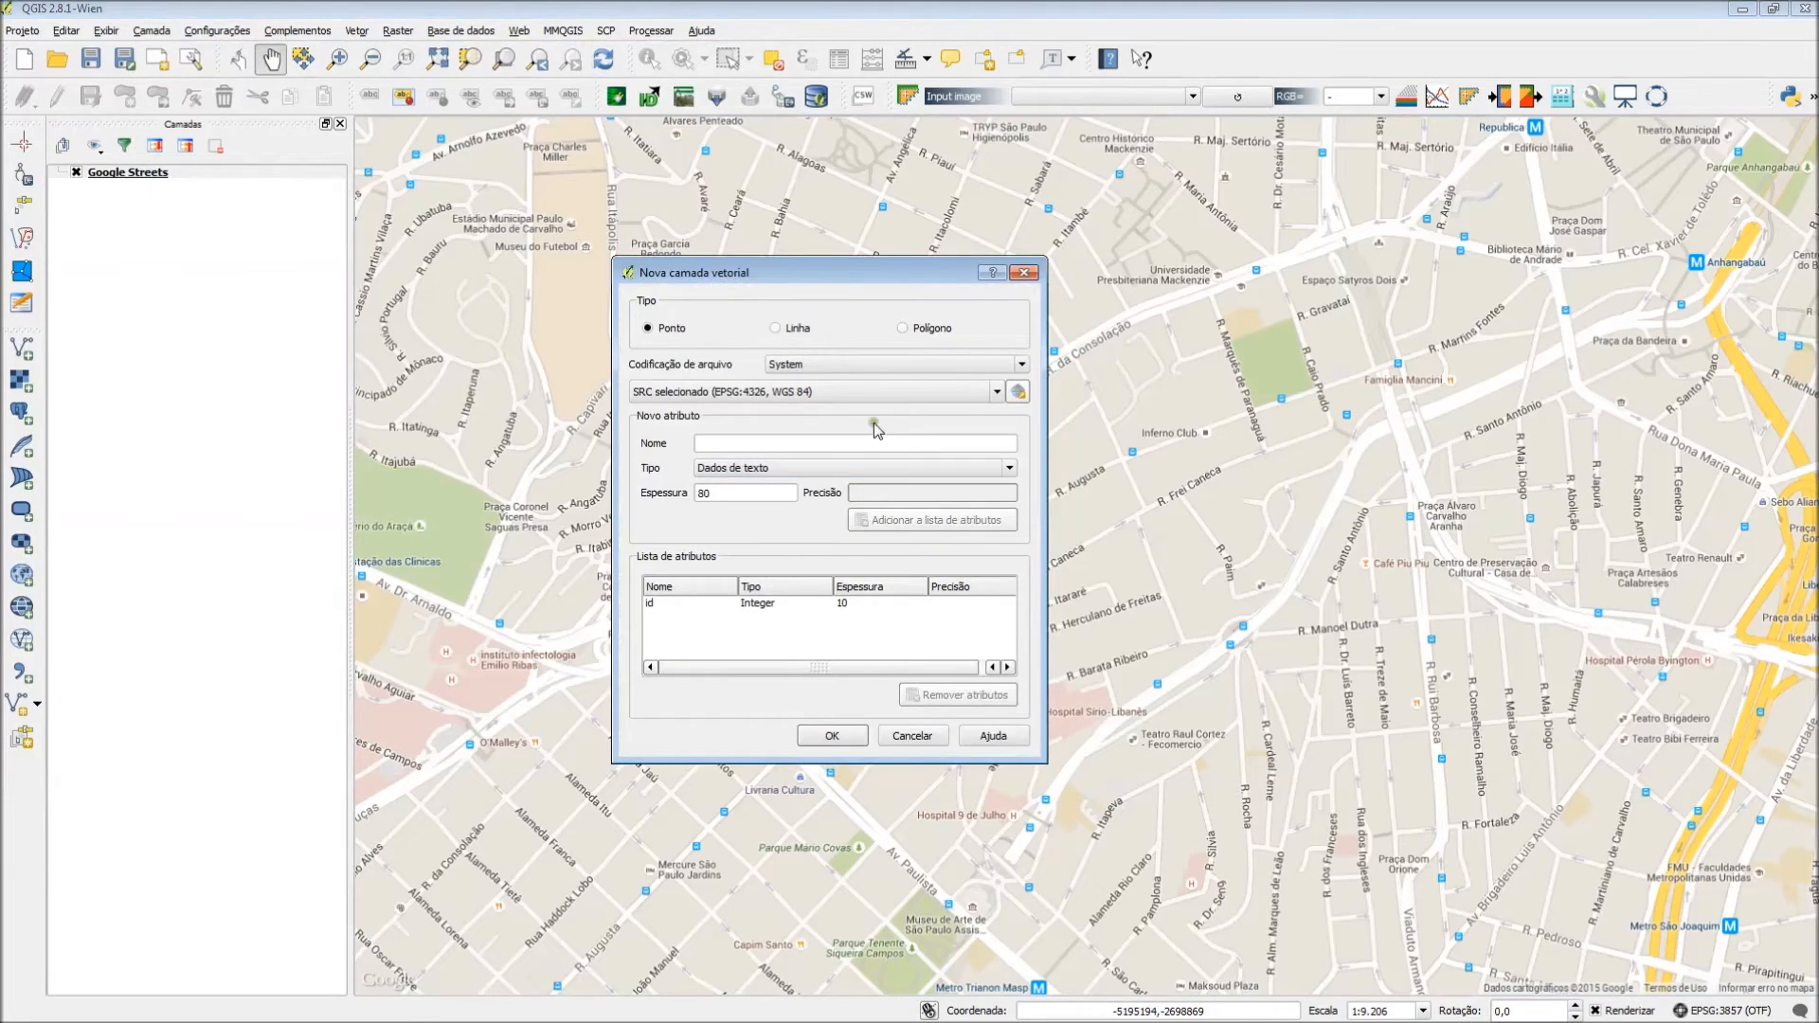
pyautogui.click(776, 328)
pyautogui.click(1019, 392)
pyautogui.write('3857')
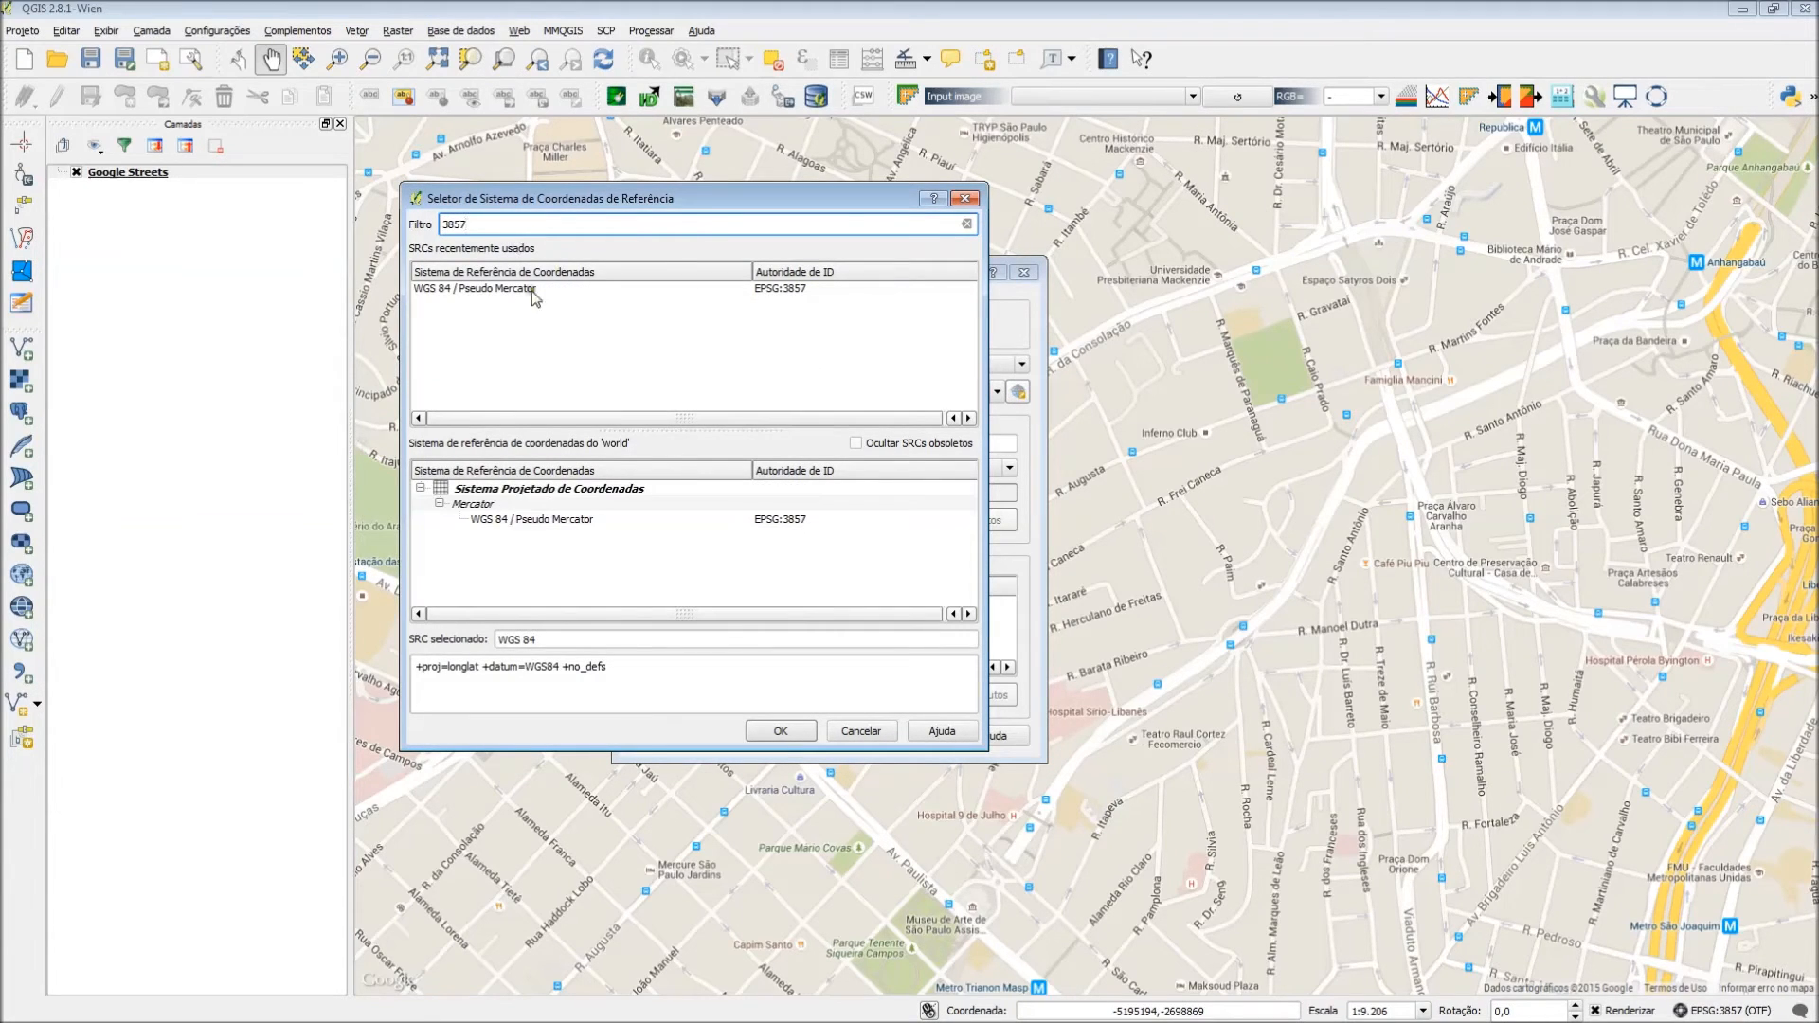
pyautogui.click(450, 288)
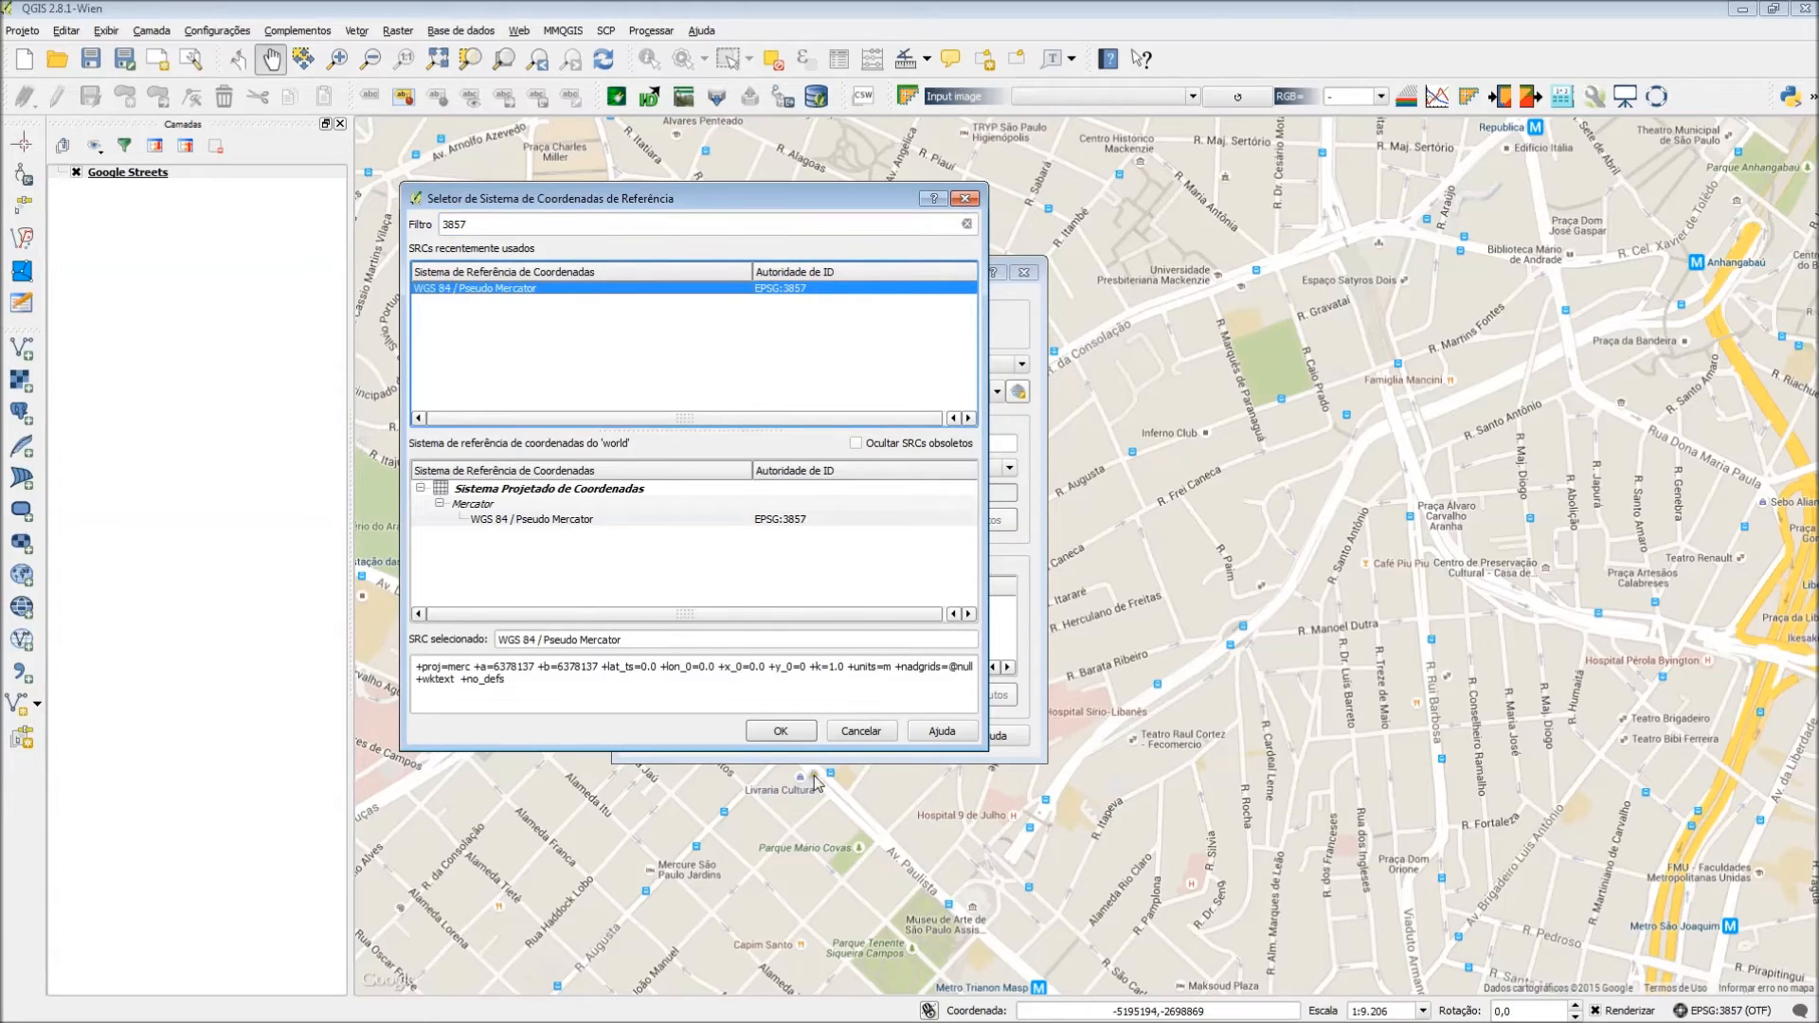
pyautogui.click(792, 736)
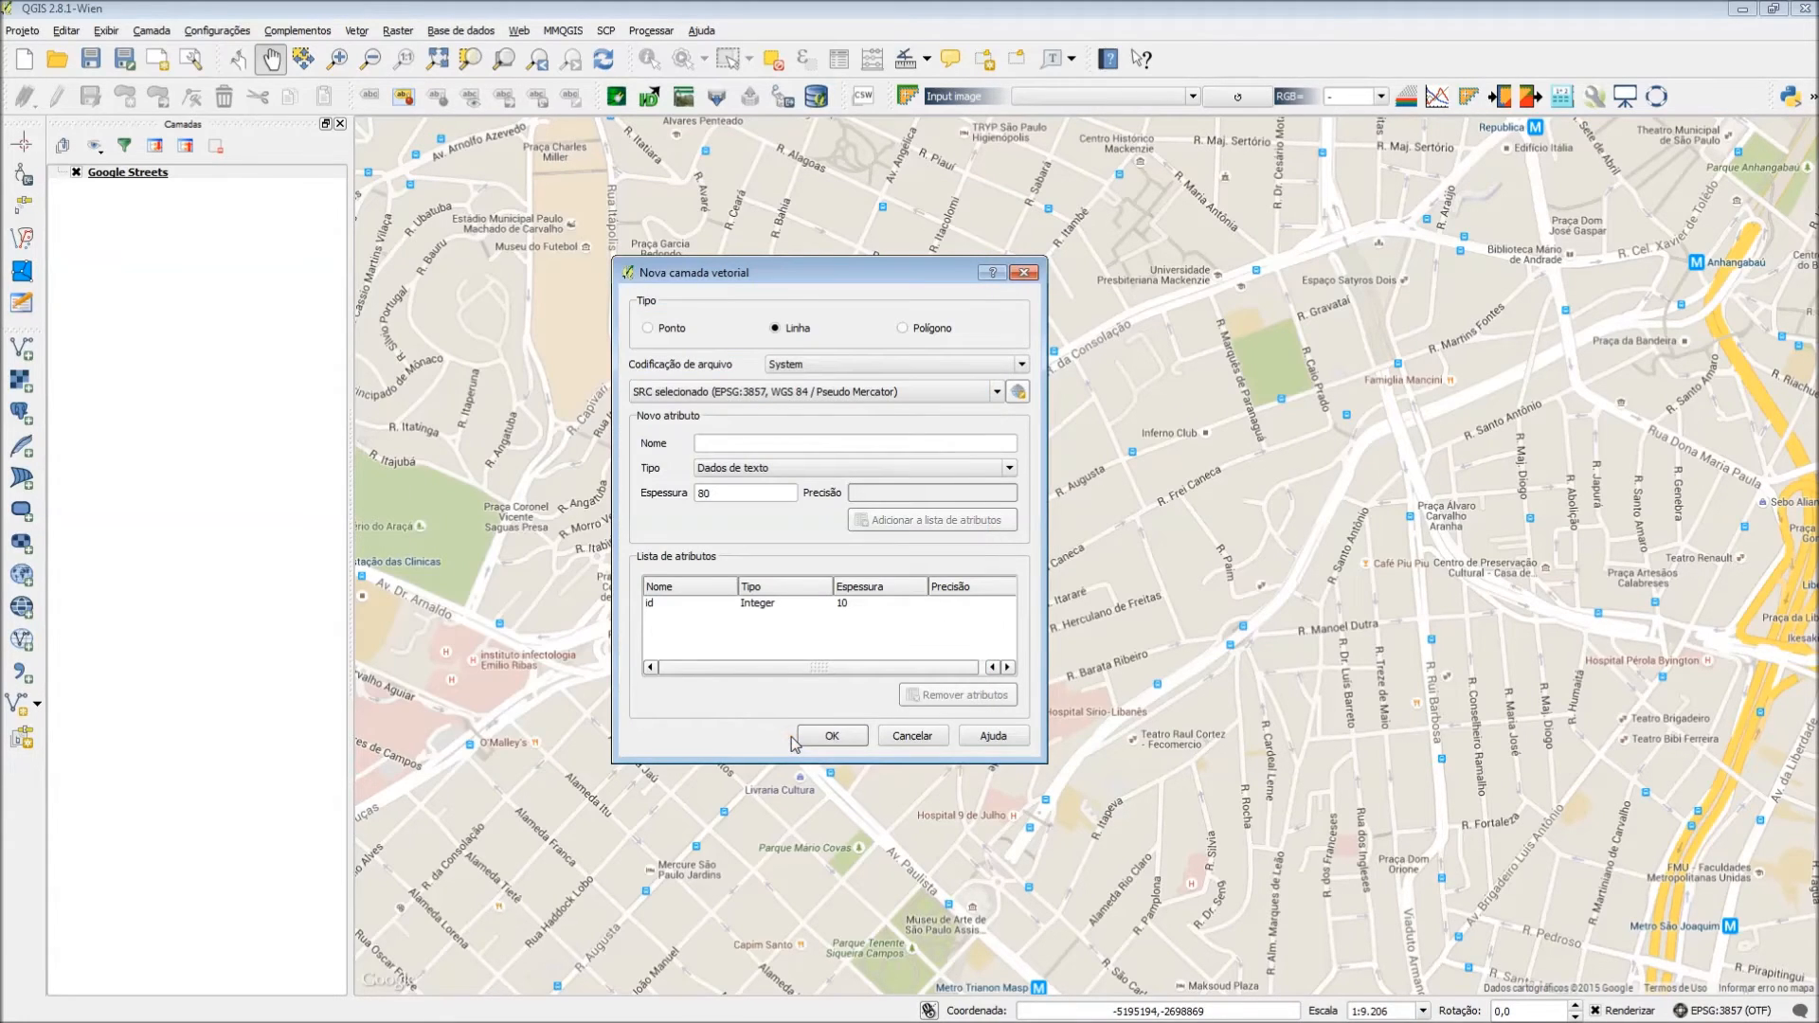
# Add a text attribute called Nome with width 80 to the new layer's attribute list
pyautogui.click(765, 443)
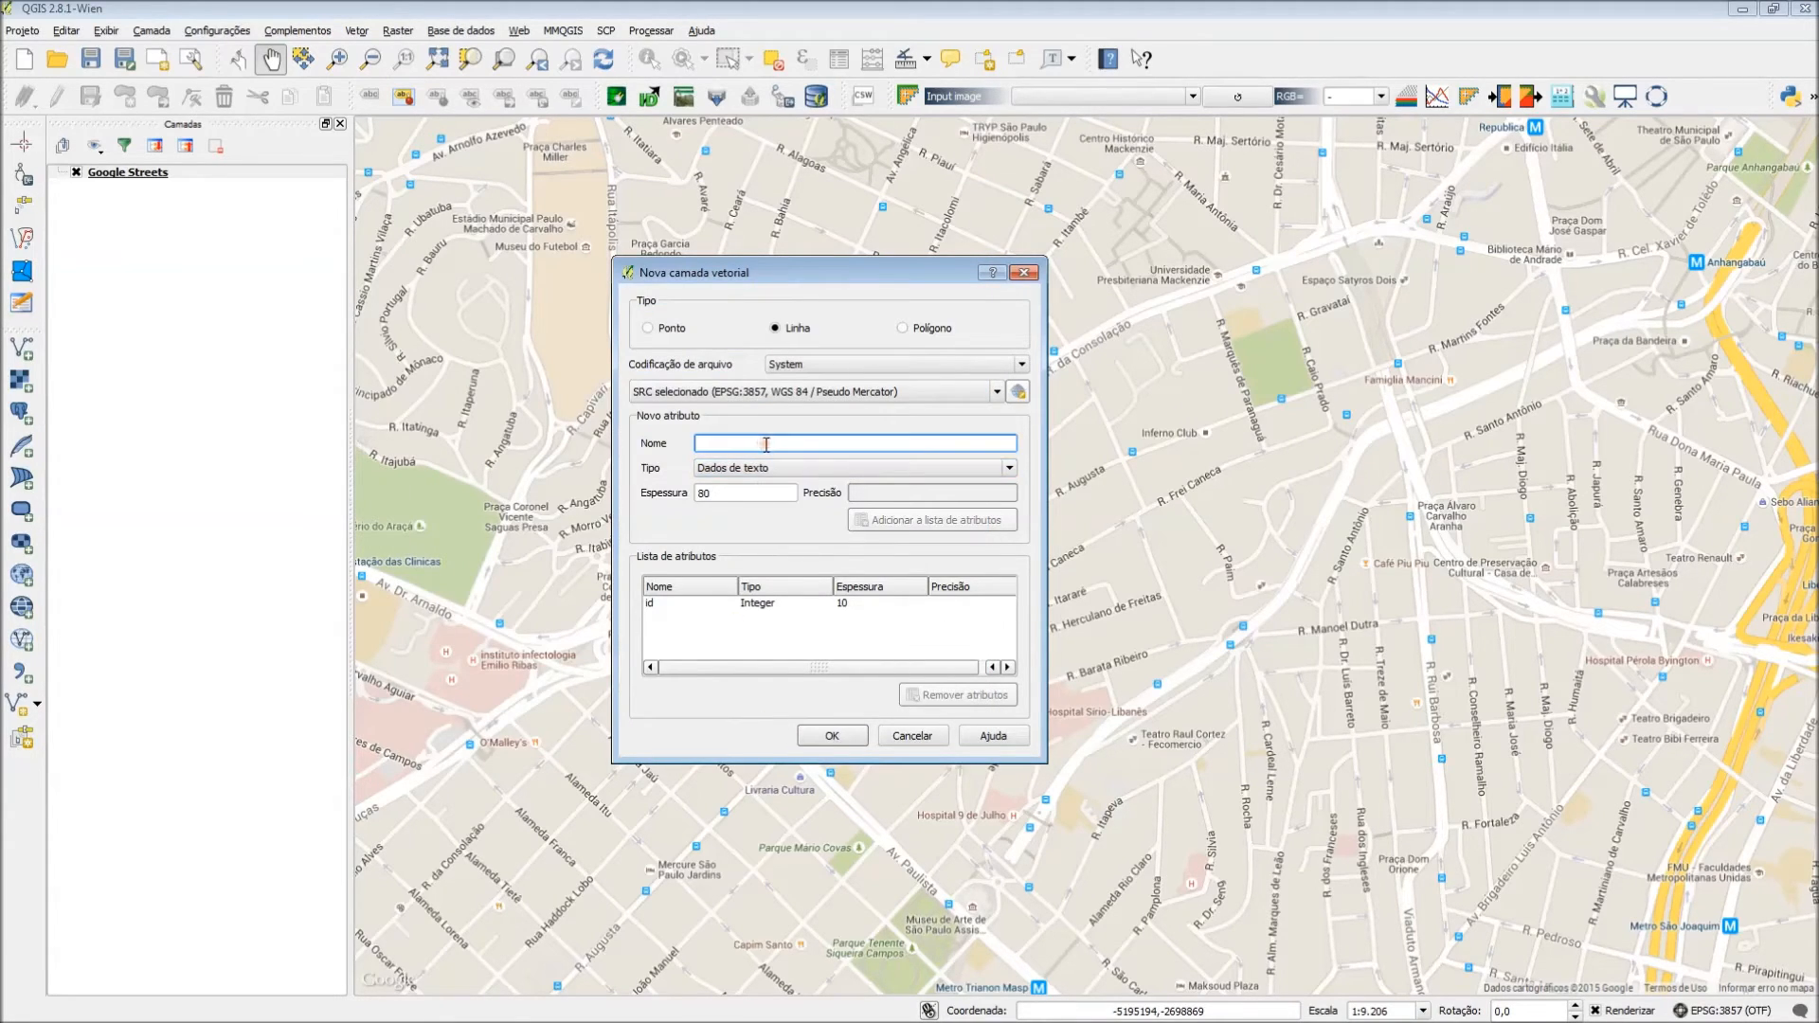
pyautogui.write('Nome')
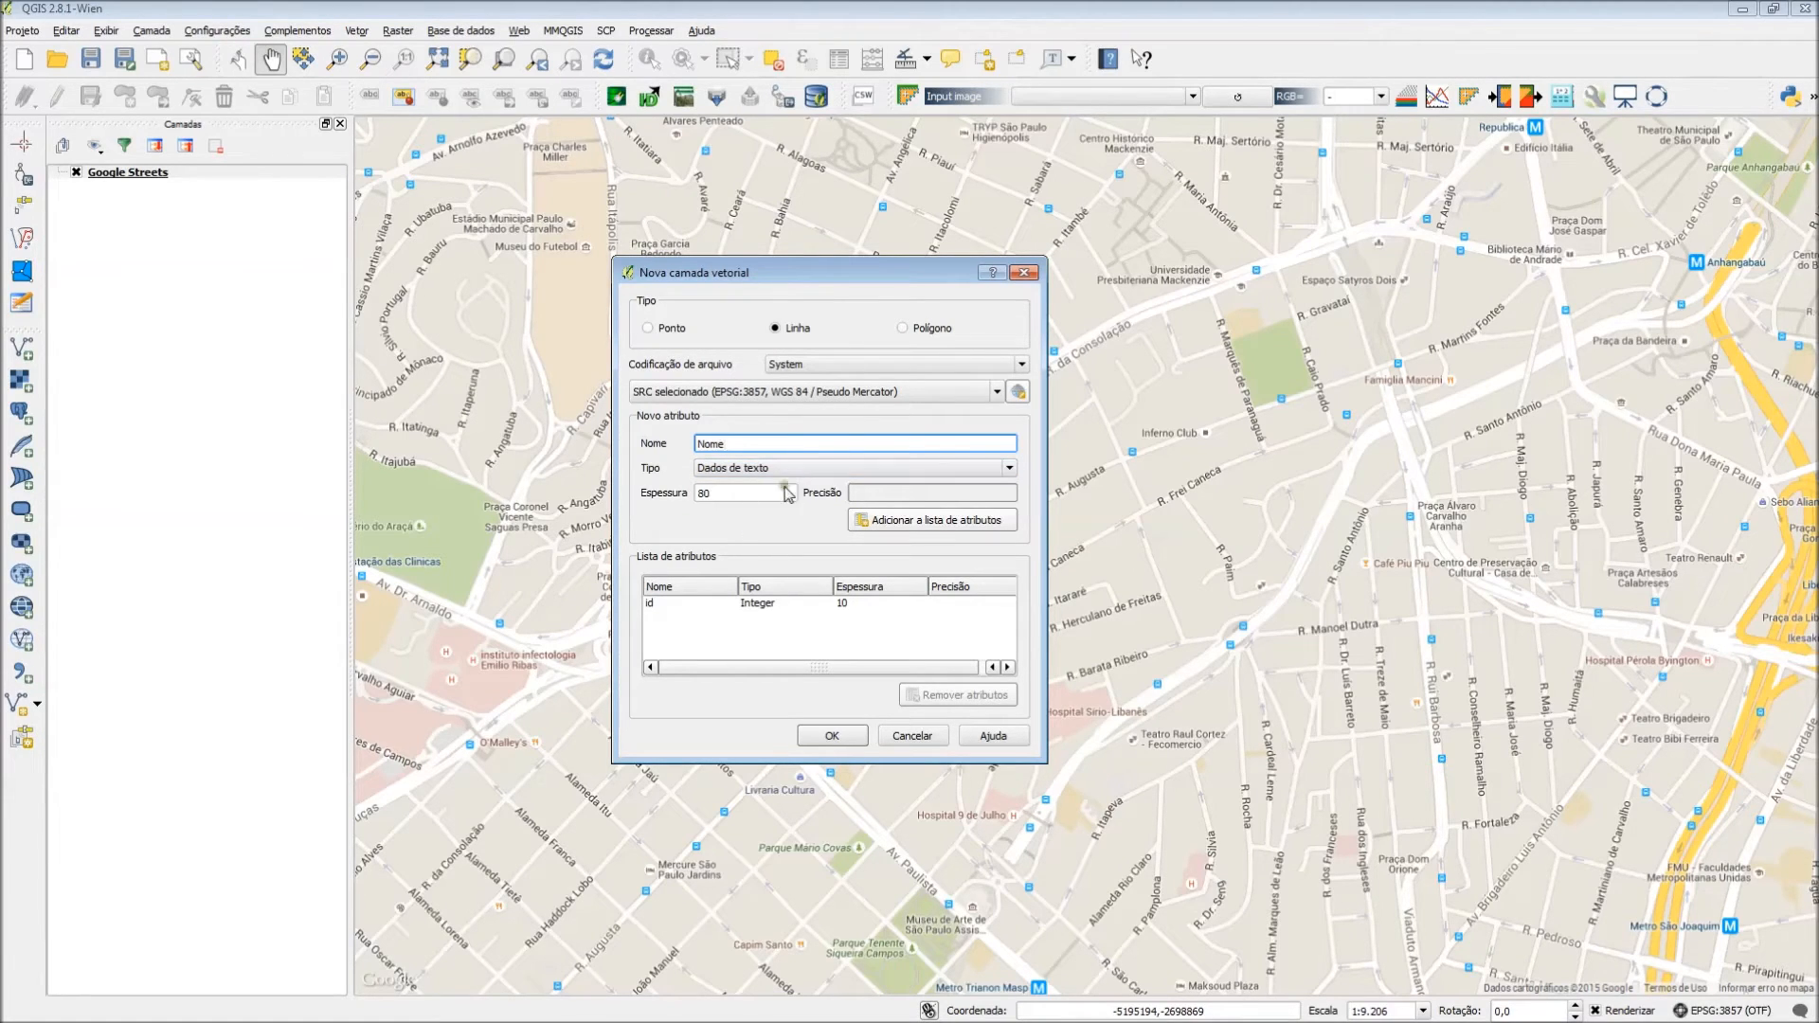
pyautogui.click(959, 524)
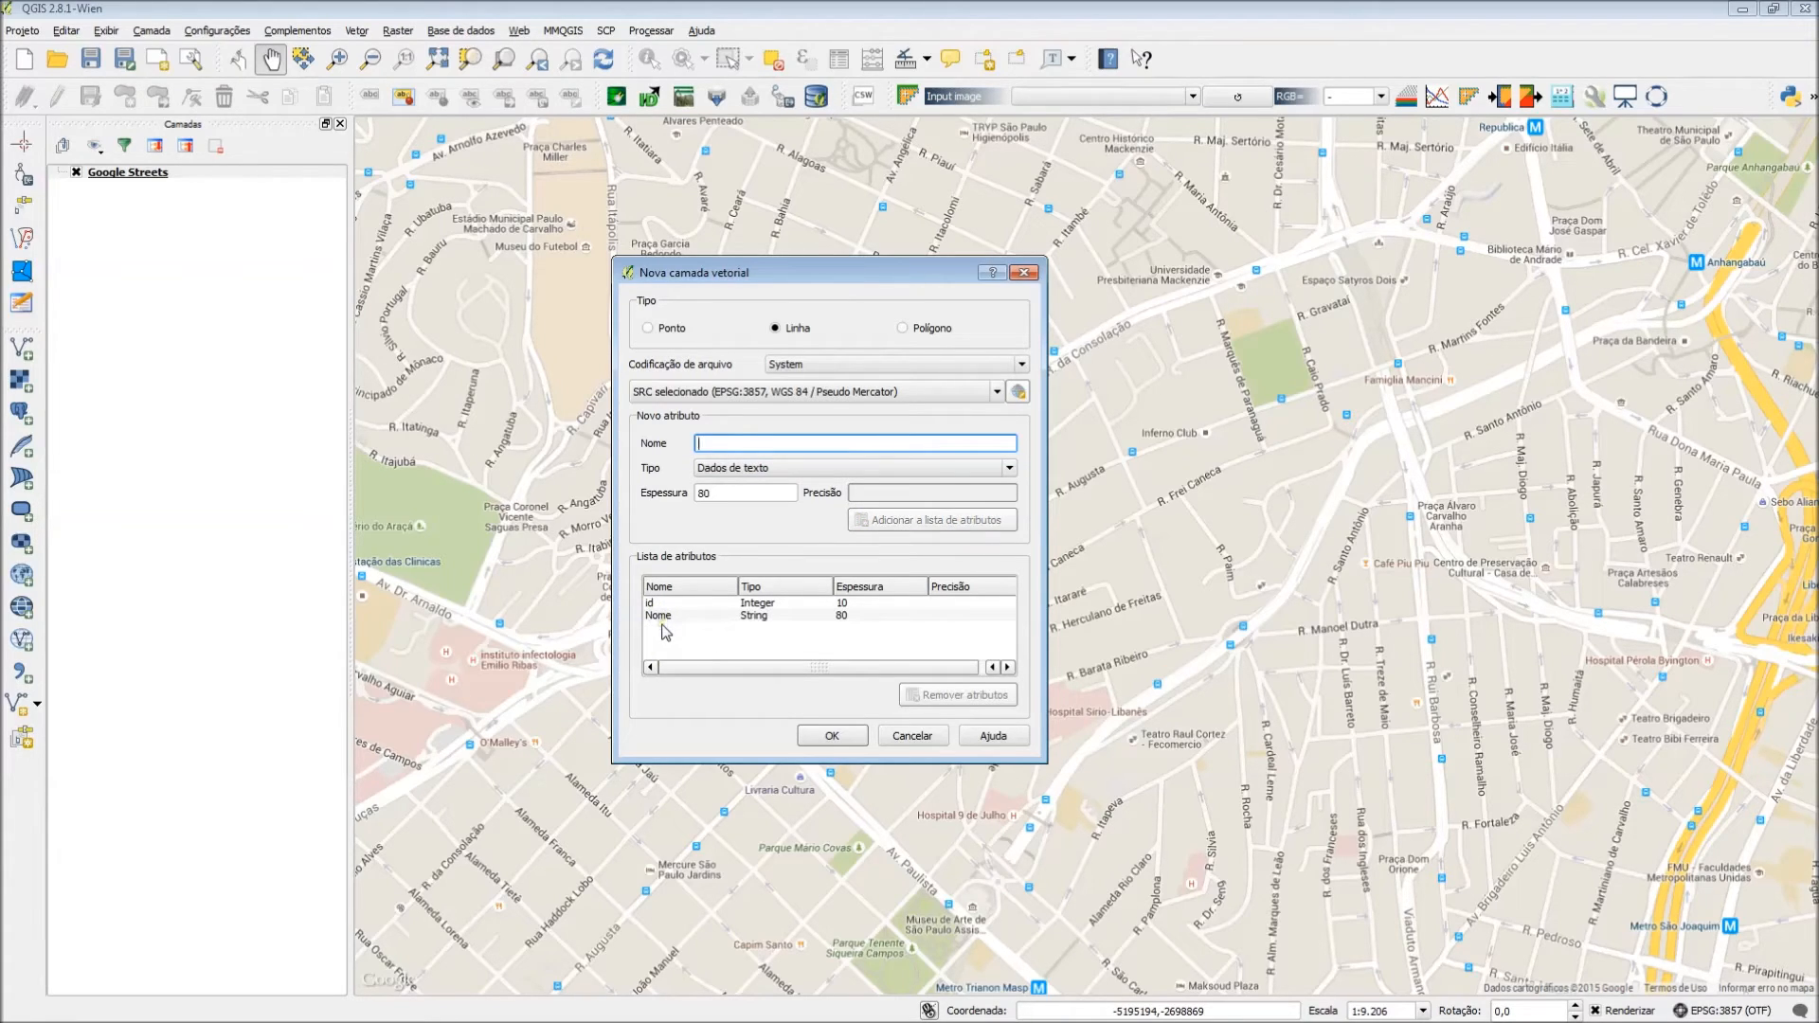
# Confirm the layer definition and save it as an ESRI shapefile called Ruas
pyautogui.click(832, 738)
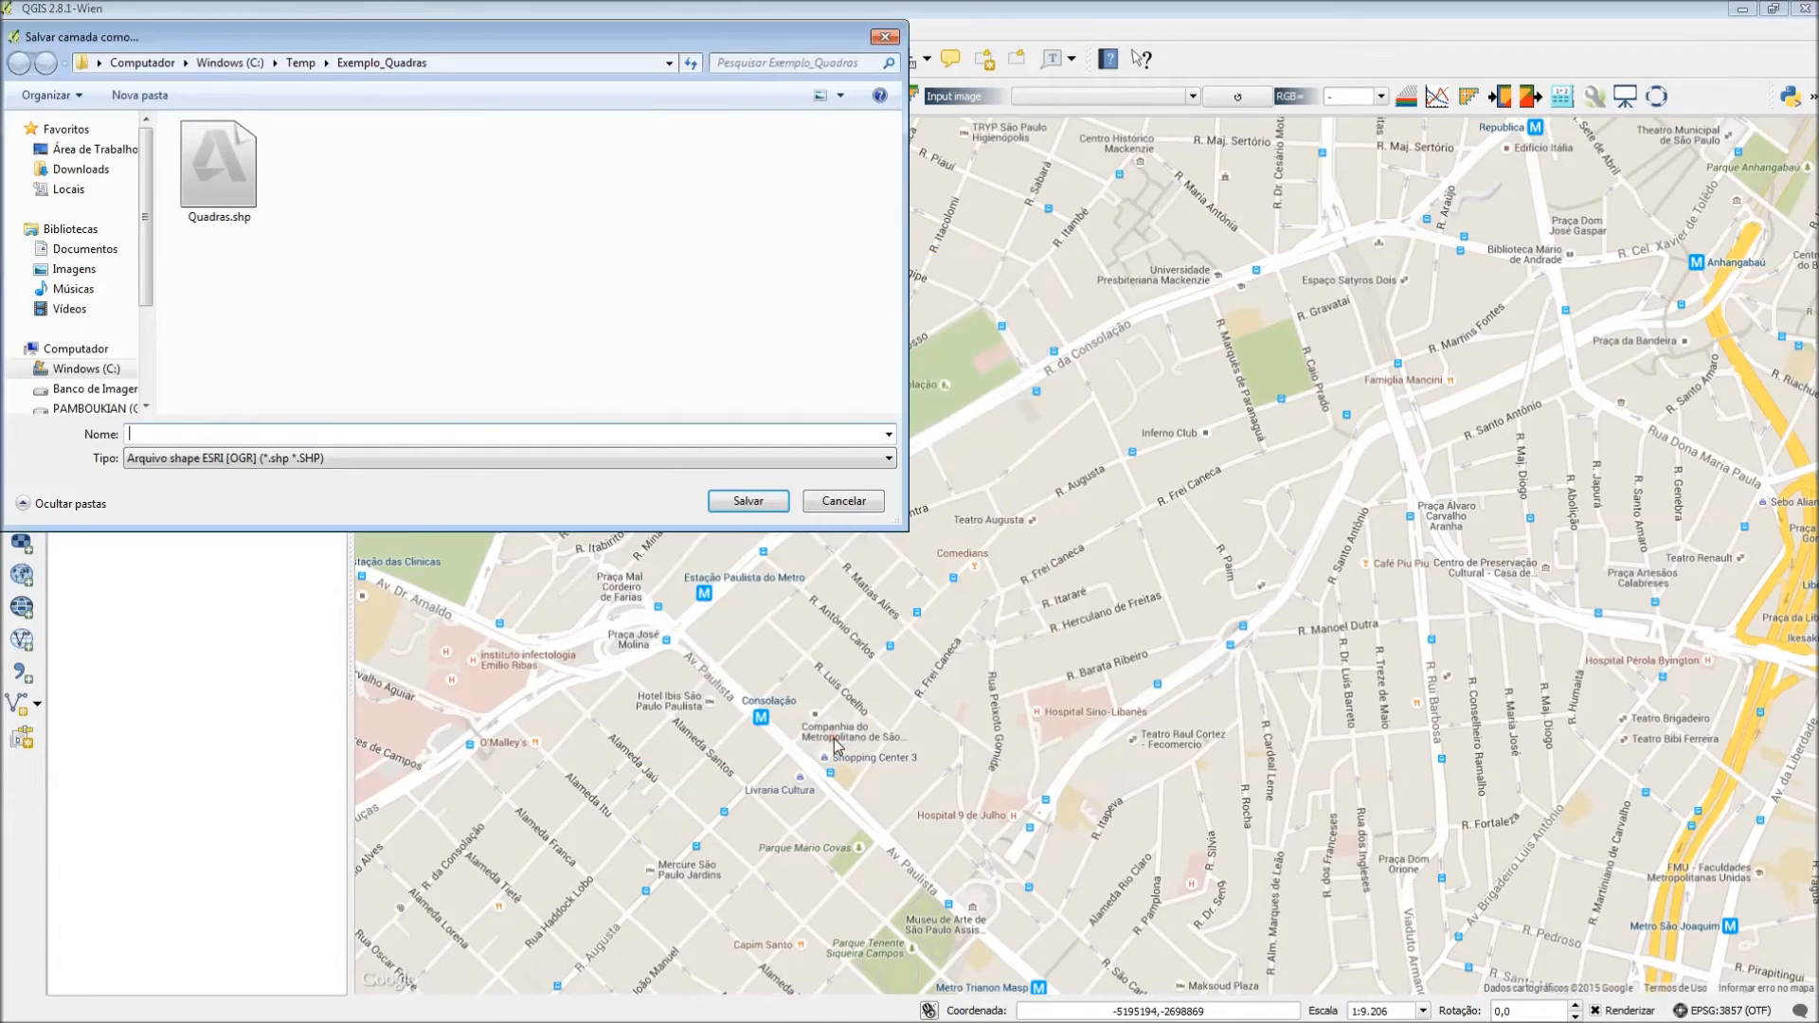
pyautogui.click(301, 63)
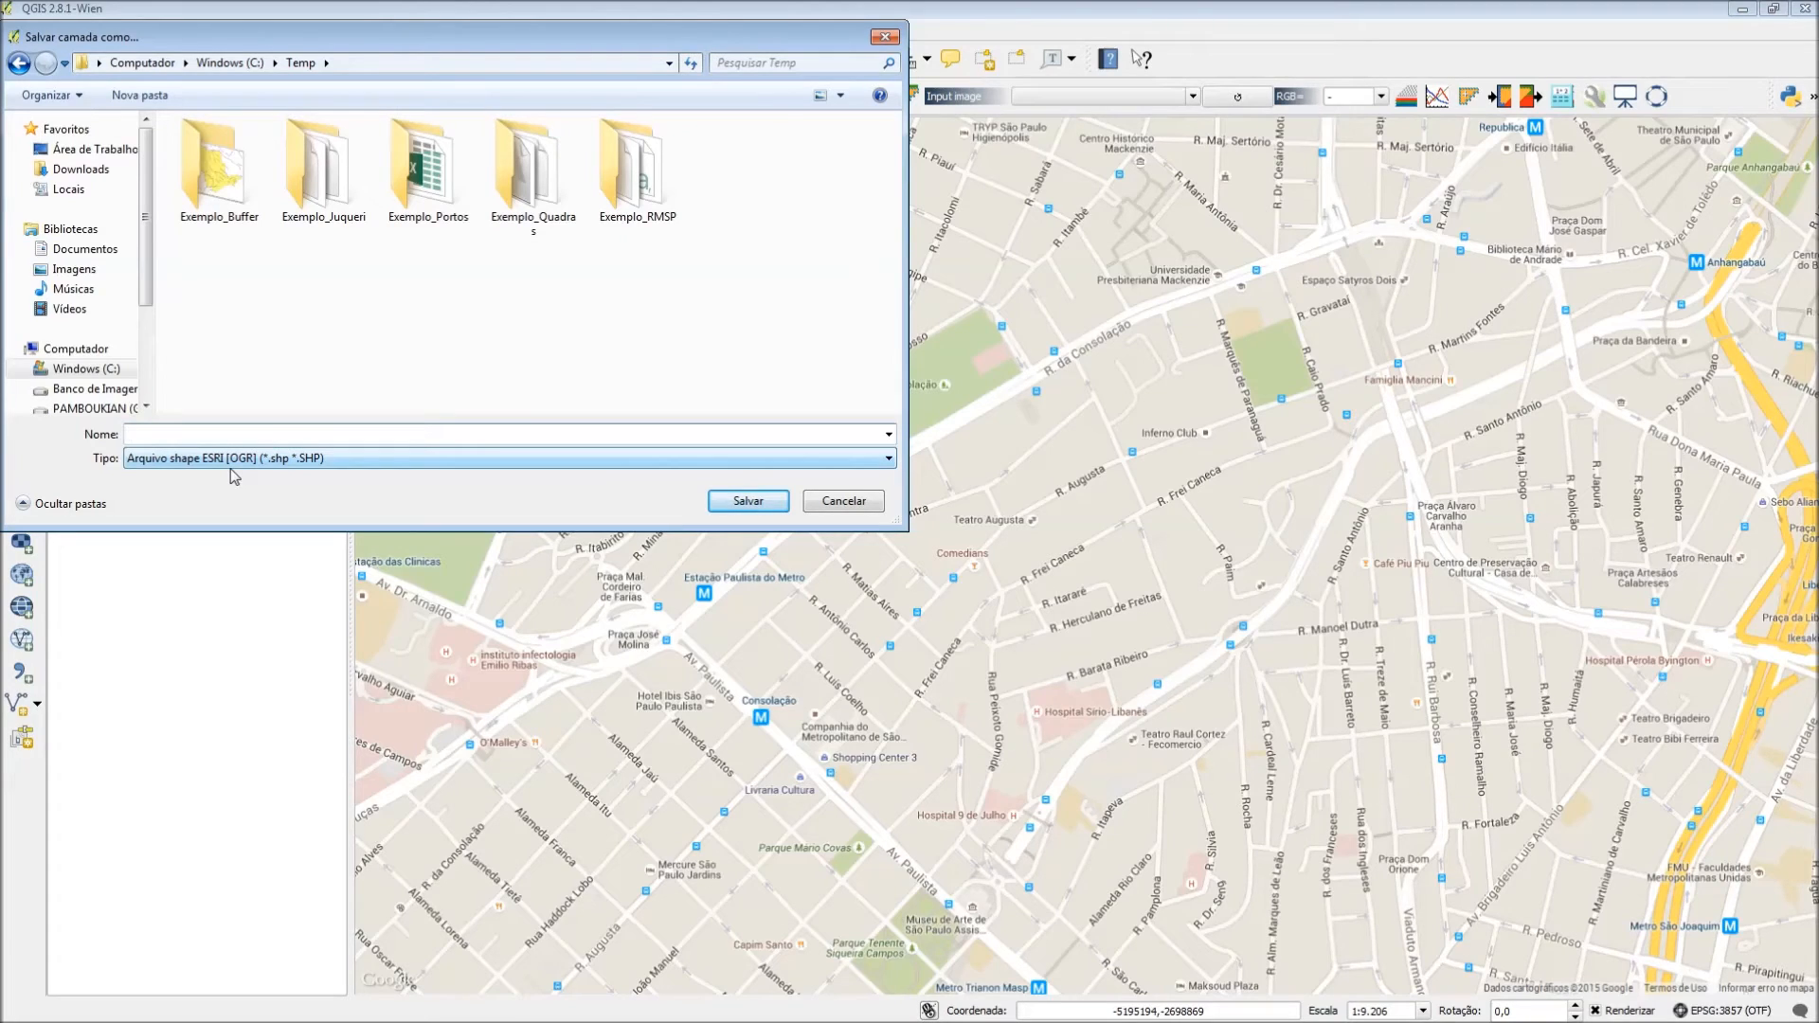
pyautogui.write('as')
pyautogui.click(763, 511)
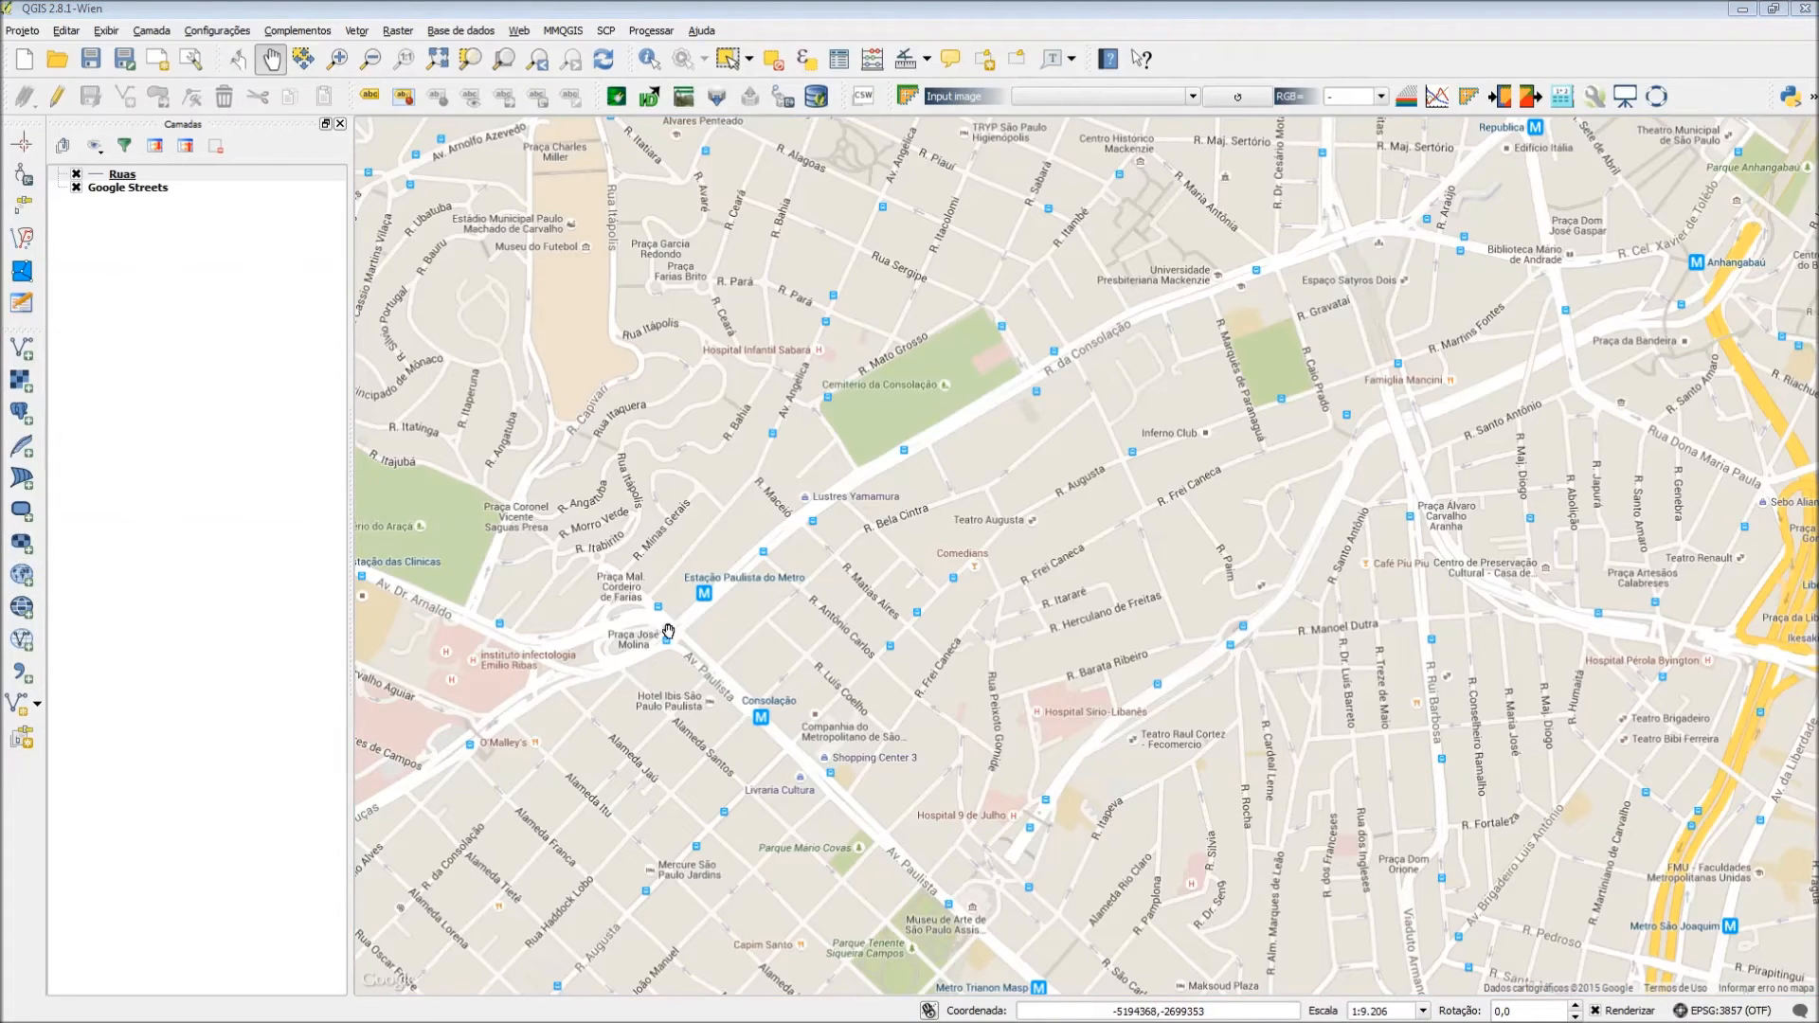
# Make the Ruas layer editable and digitize a line along Rua da Consolação, from Avenida Paulista northeast past Universidade Presbiteriana Mackenzie
pyautogui.click(57, 96)
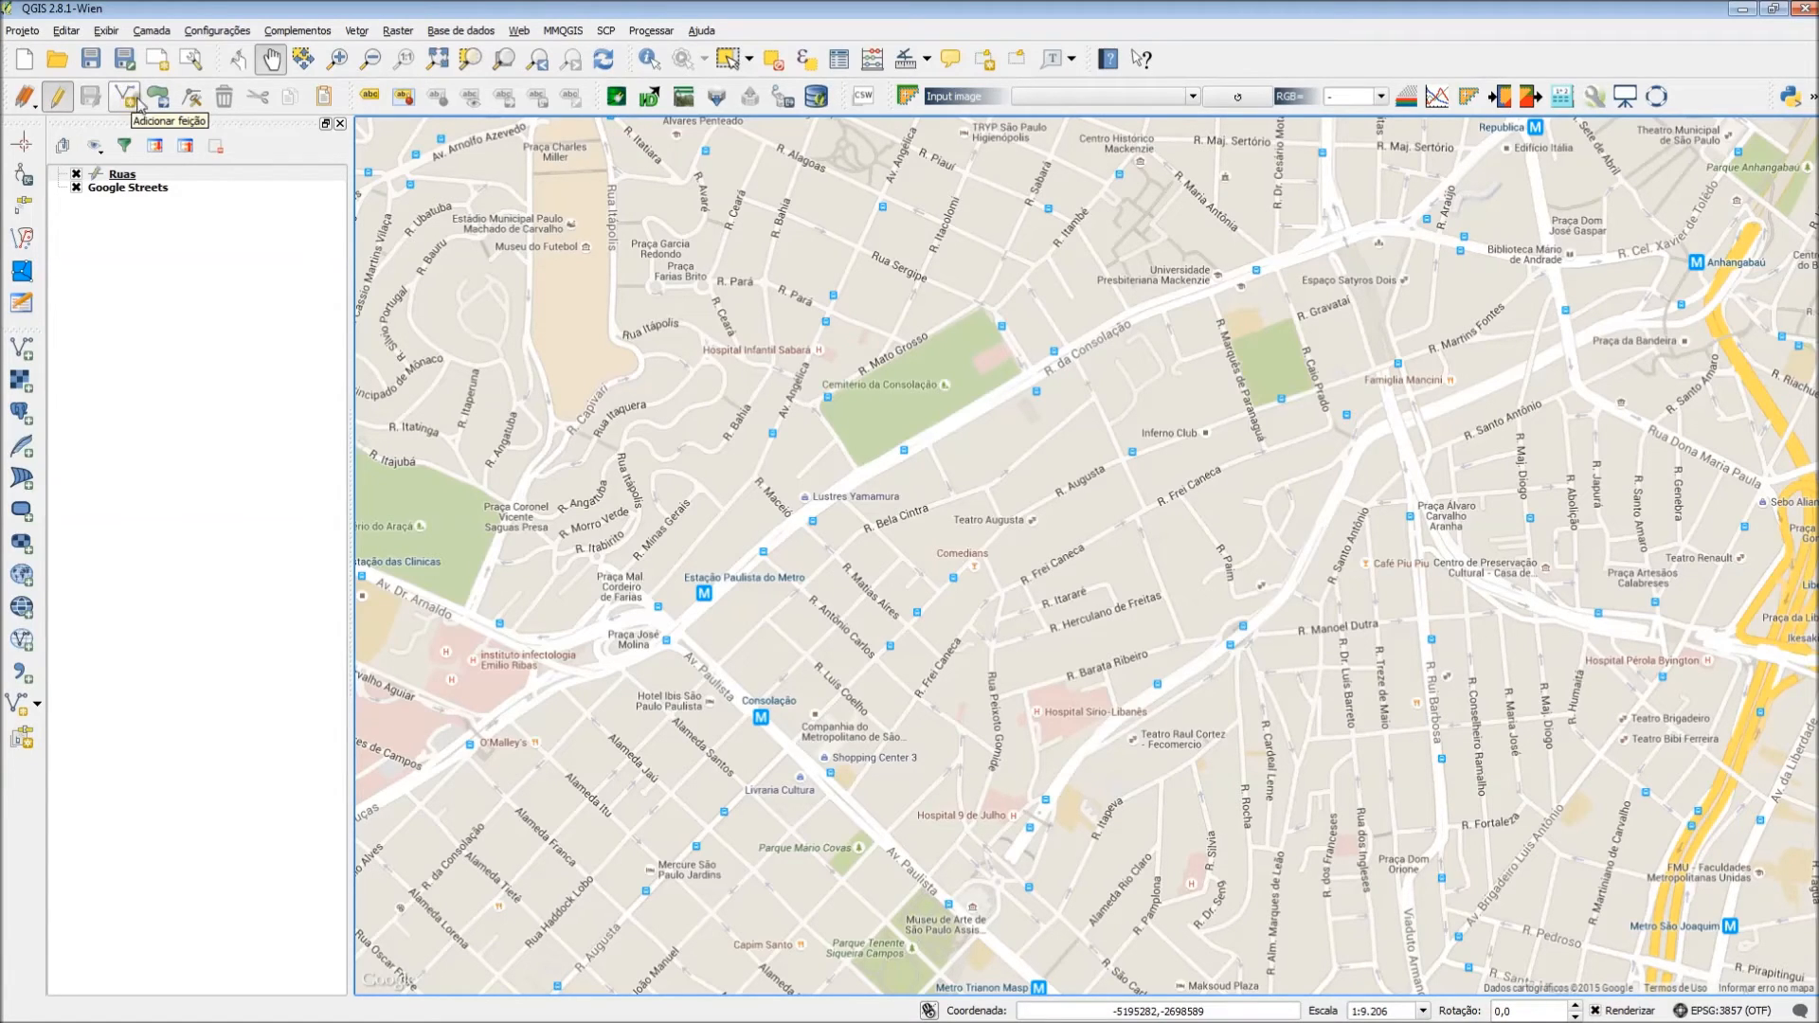
pyautogui.click(127, 97)
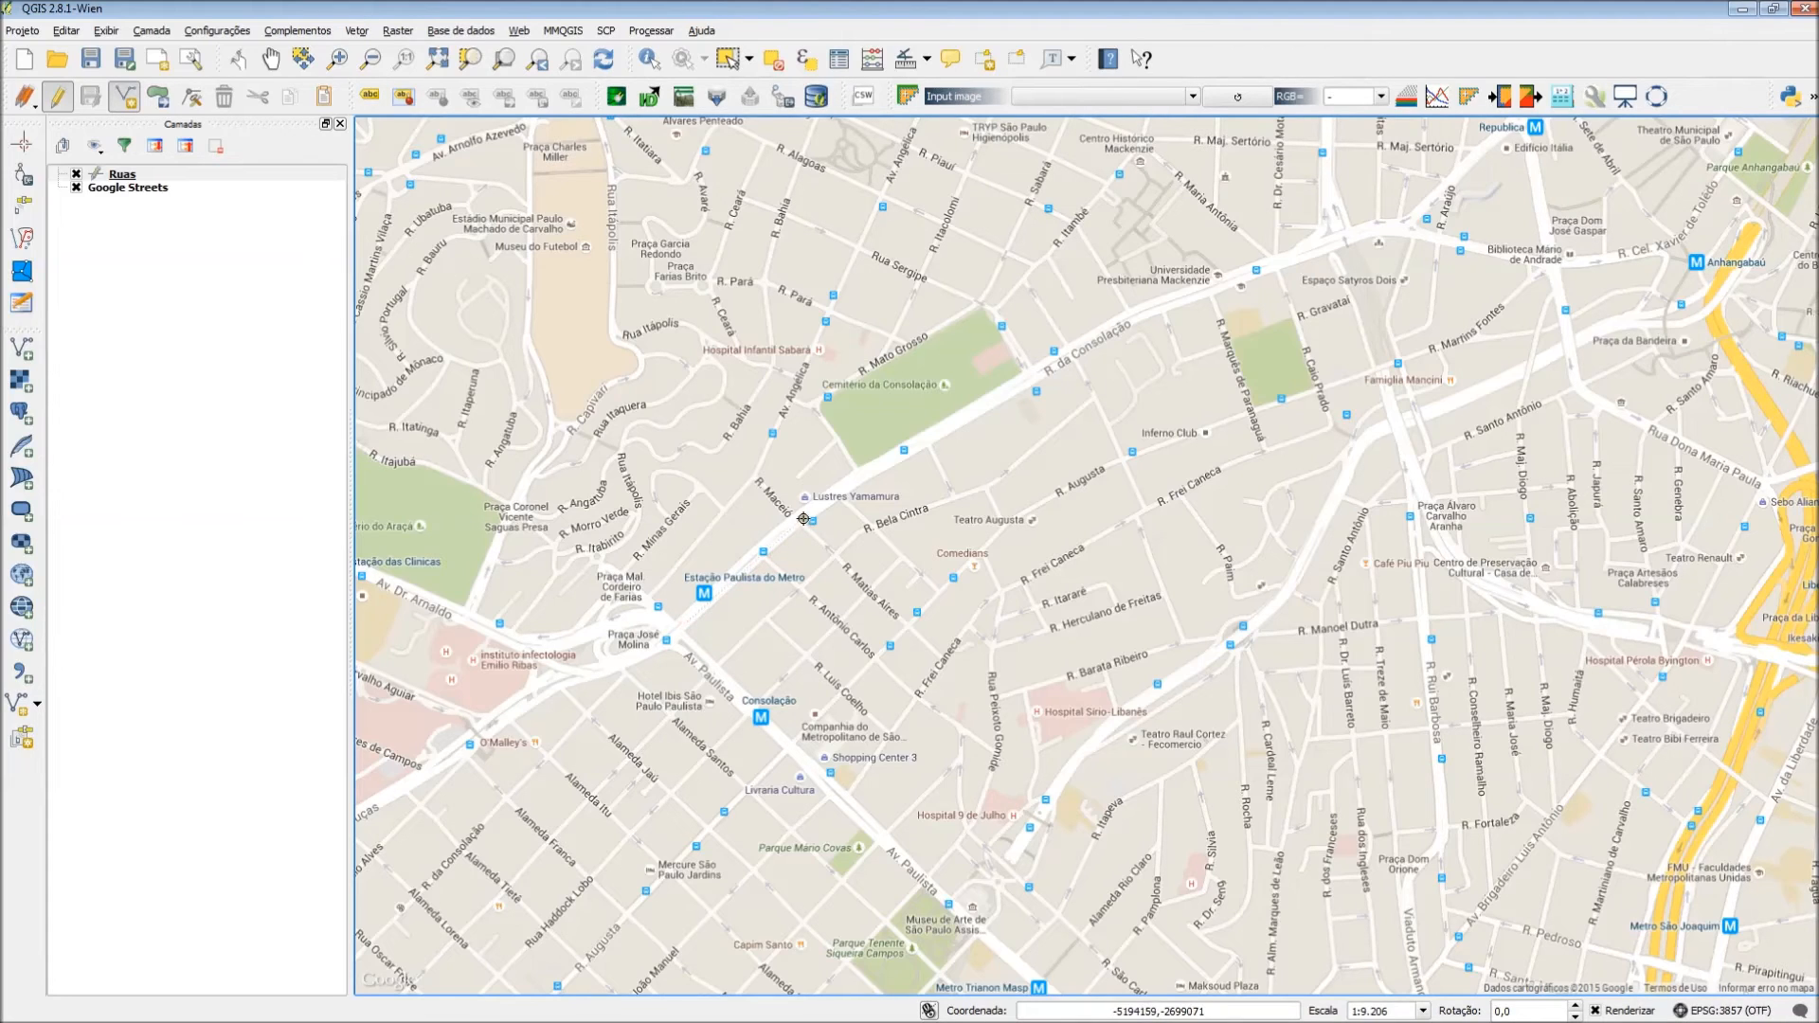
pyautogui.click(760, 551)
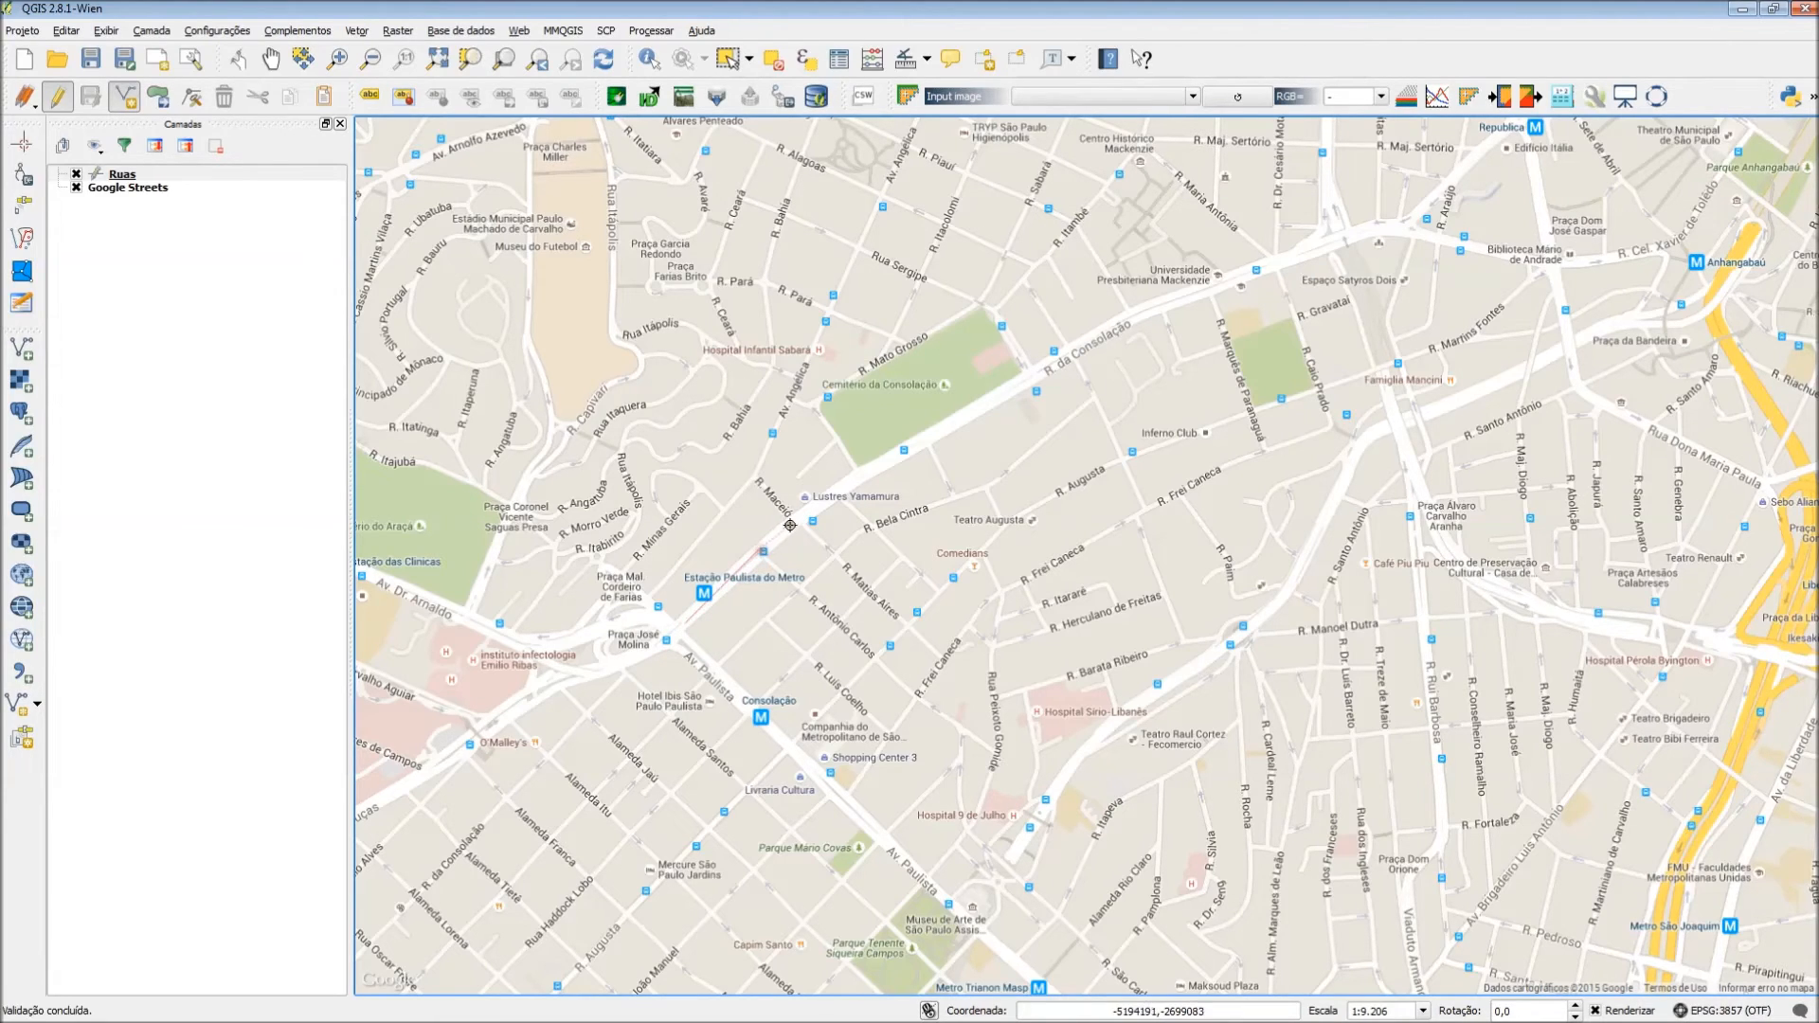
pyautogui.click(860, 475)
pyautogui.click(1129, 315)
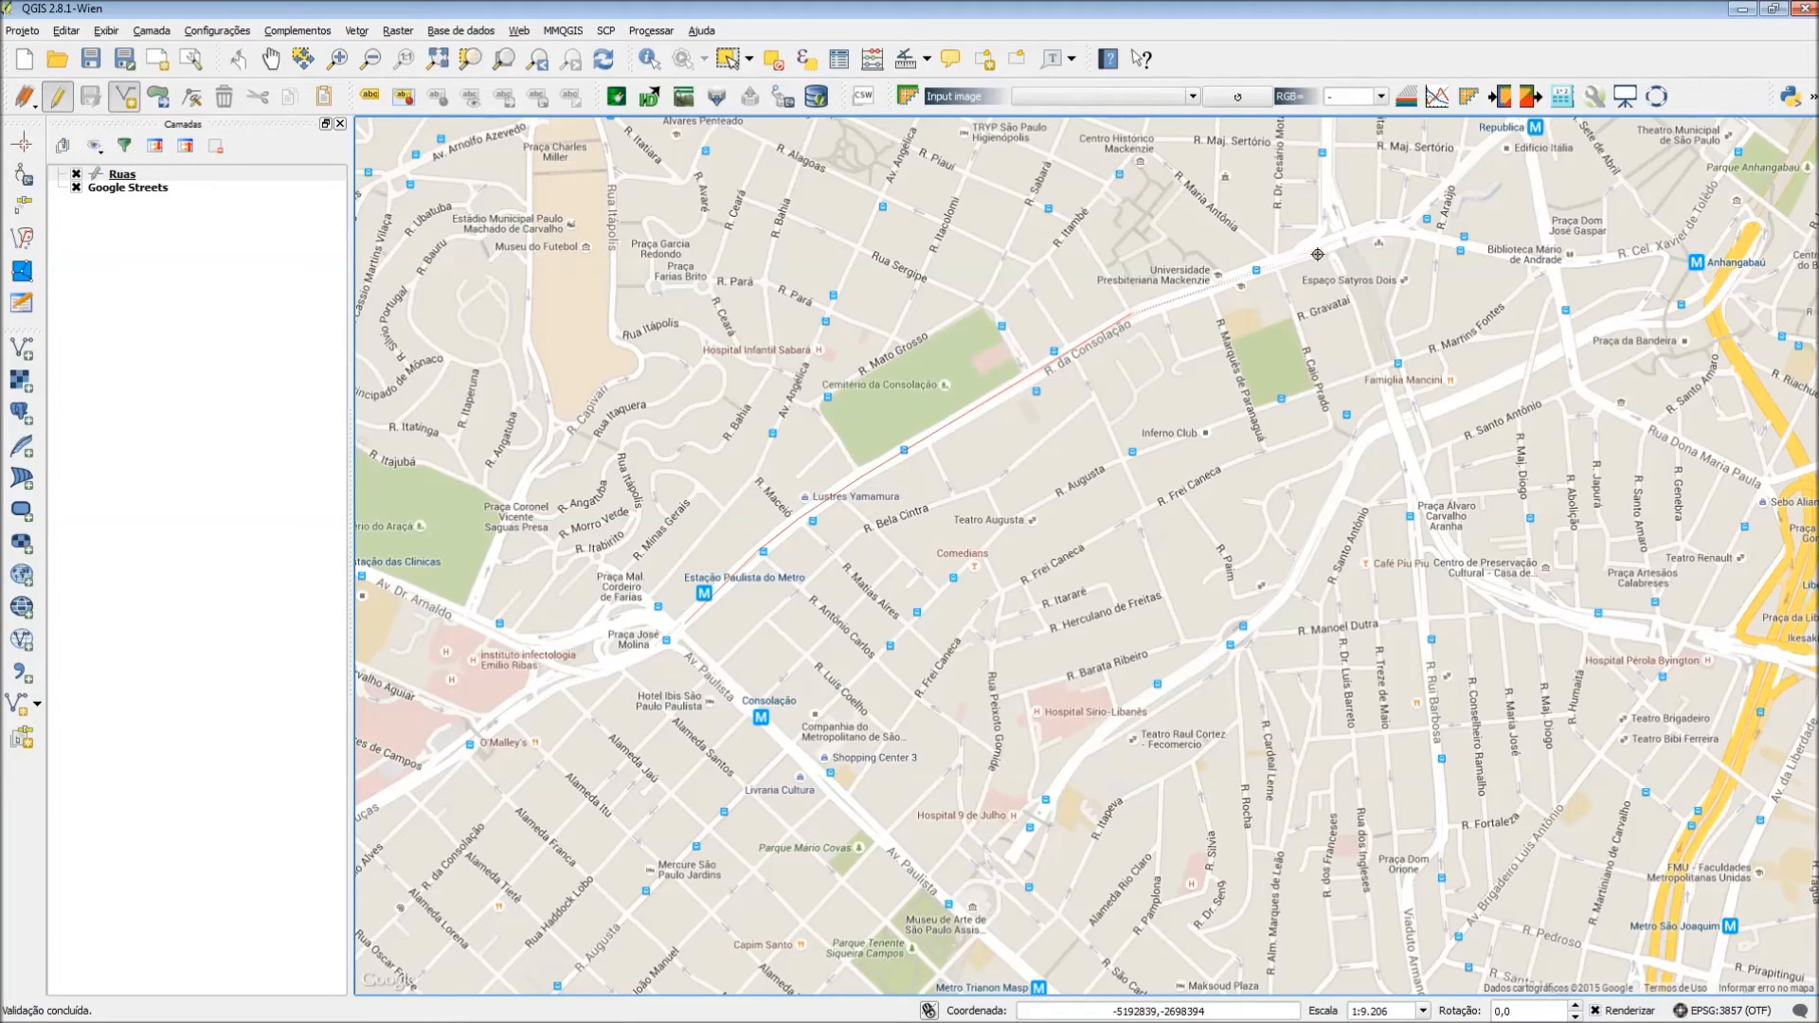
pyautogui.click(1347, 236)
pyautogui.rightClick(1346, 236)
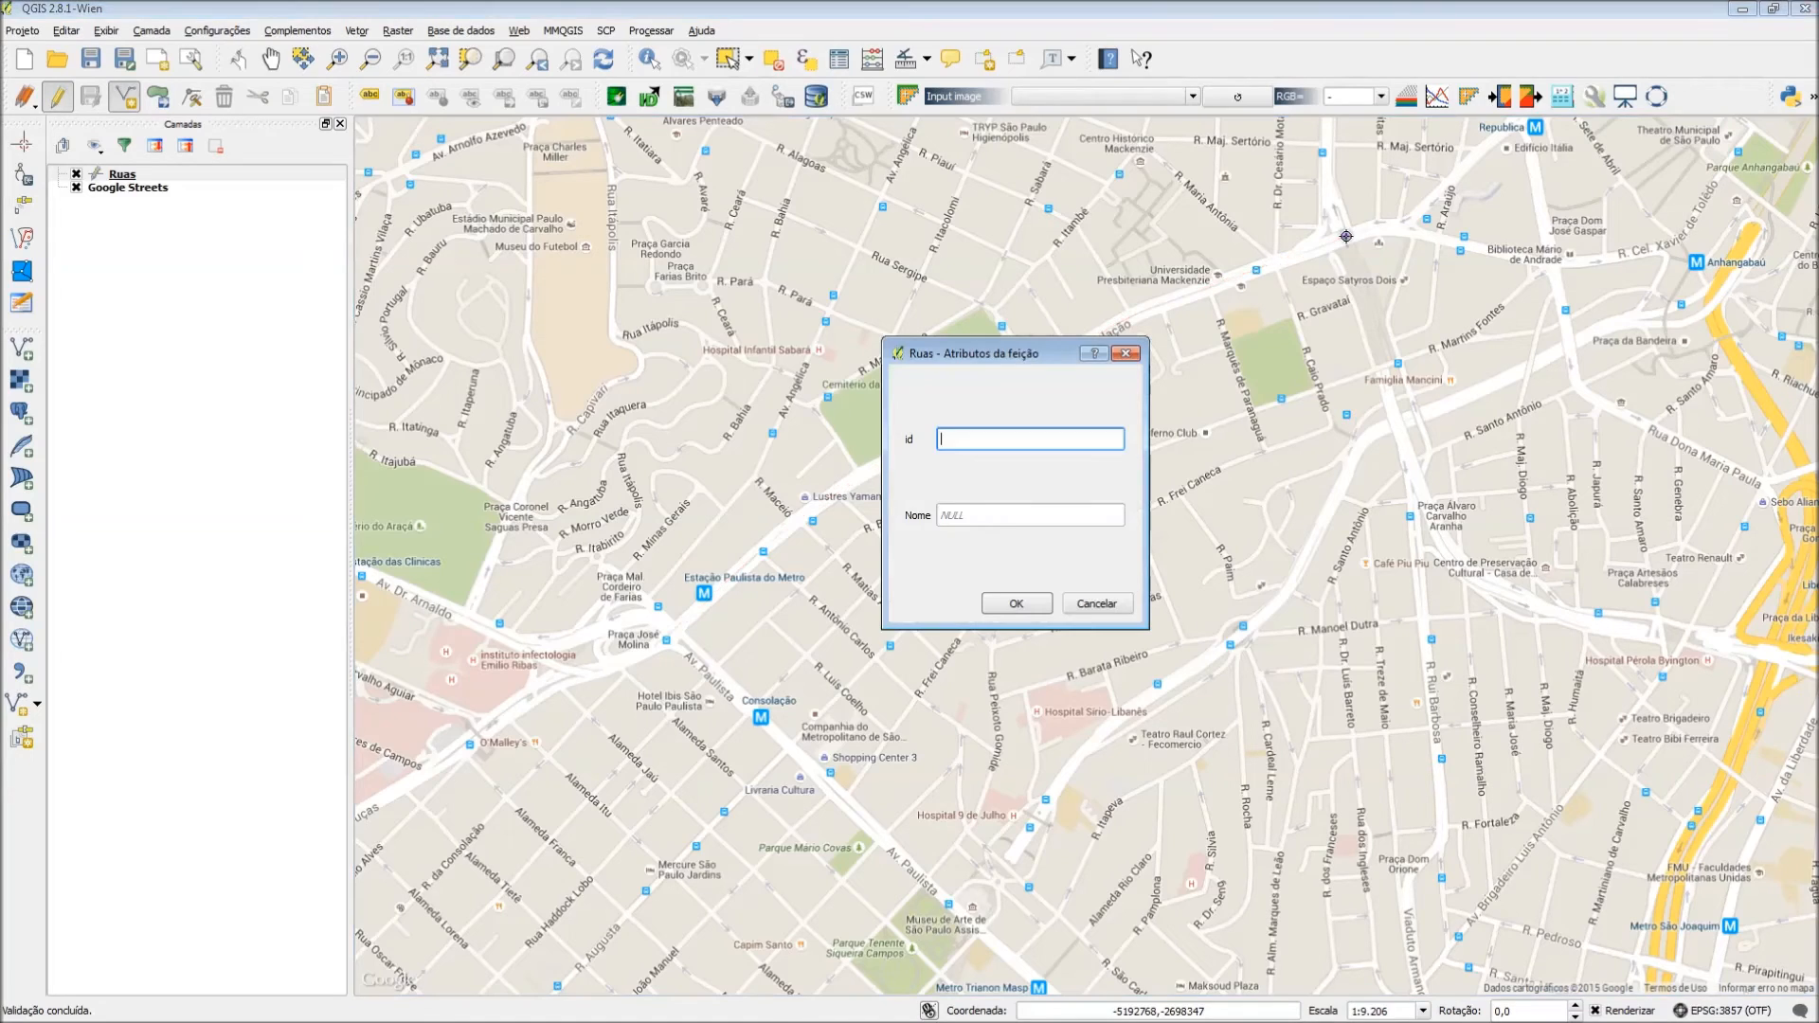
# Give the street line id 1 and Nome Rua da Consolação, then end editing with the changes to Ruas saved
pyautogui.write('1')
pyautogui.click(966, 518)
pyautogui.write('Rua')
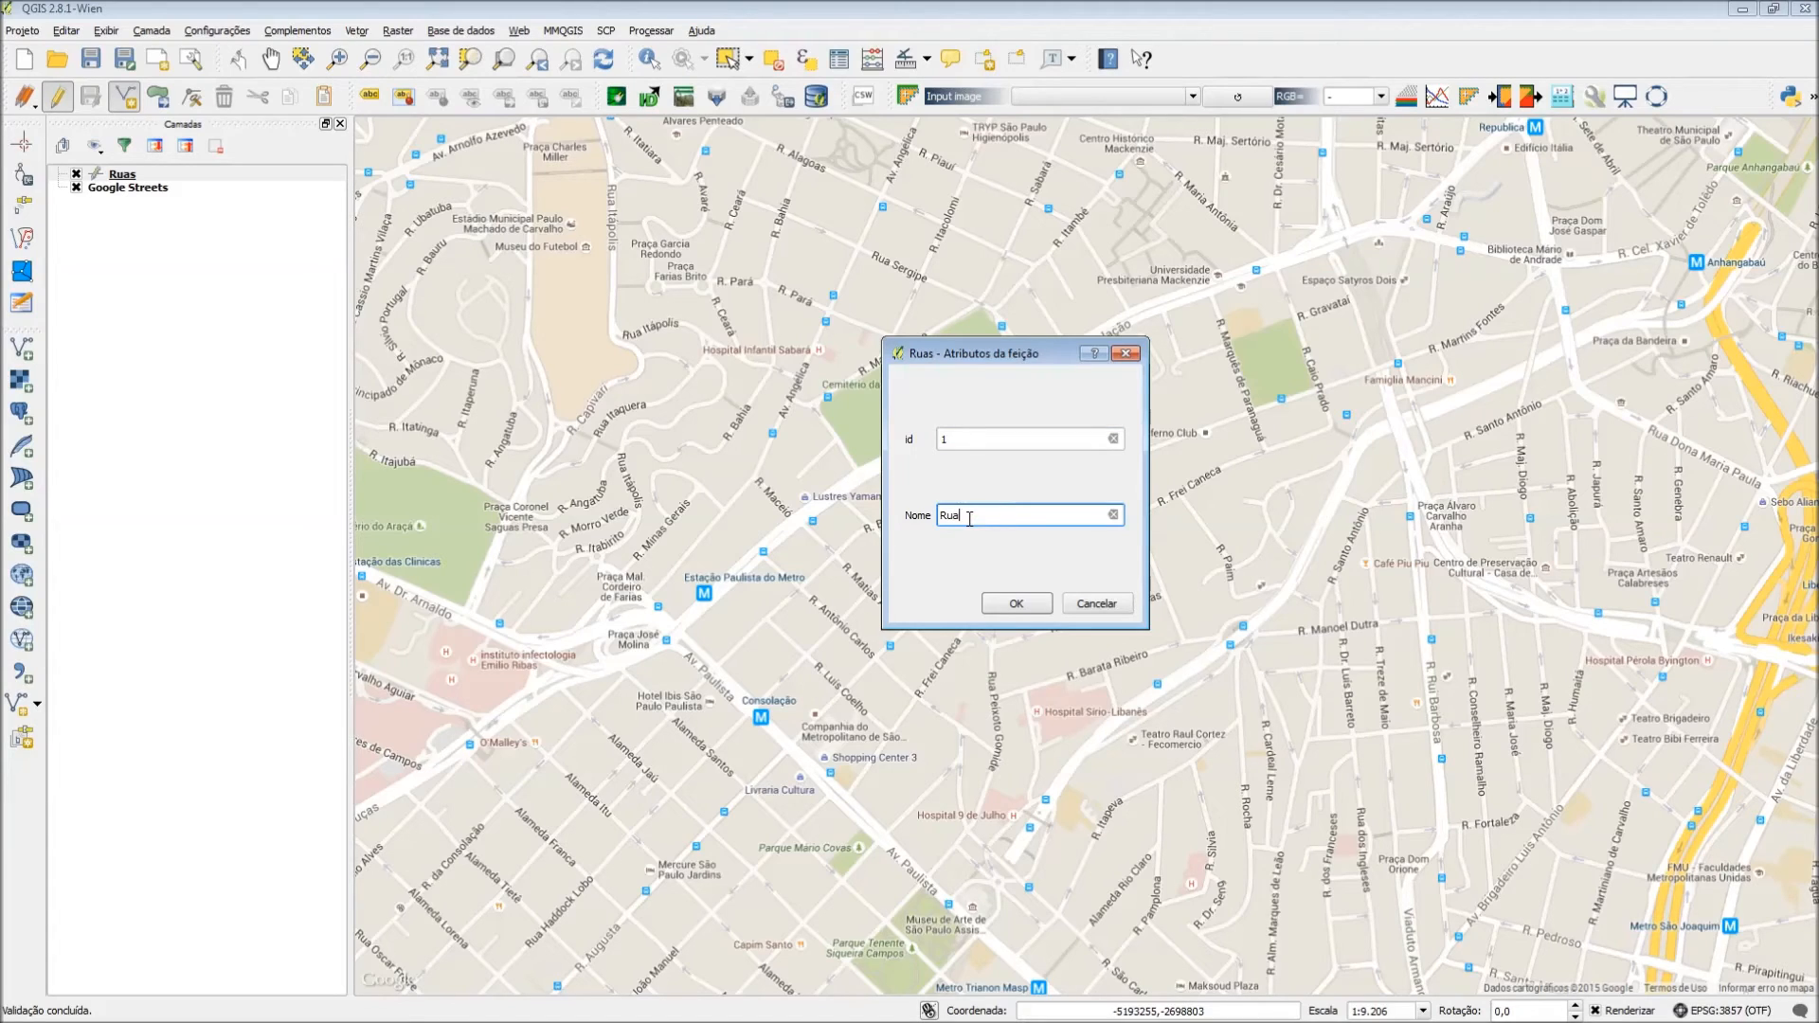
pyautogui.write(' da Consolac')
pyautogui.write('ão')
pyautogui.click(1027, 601)
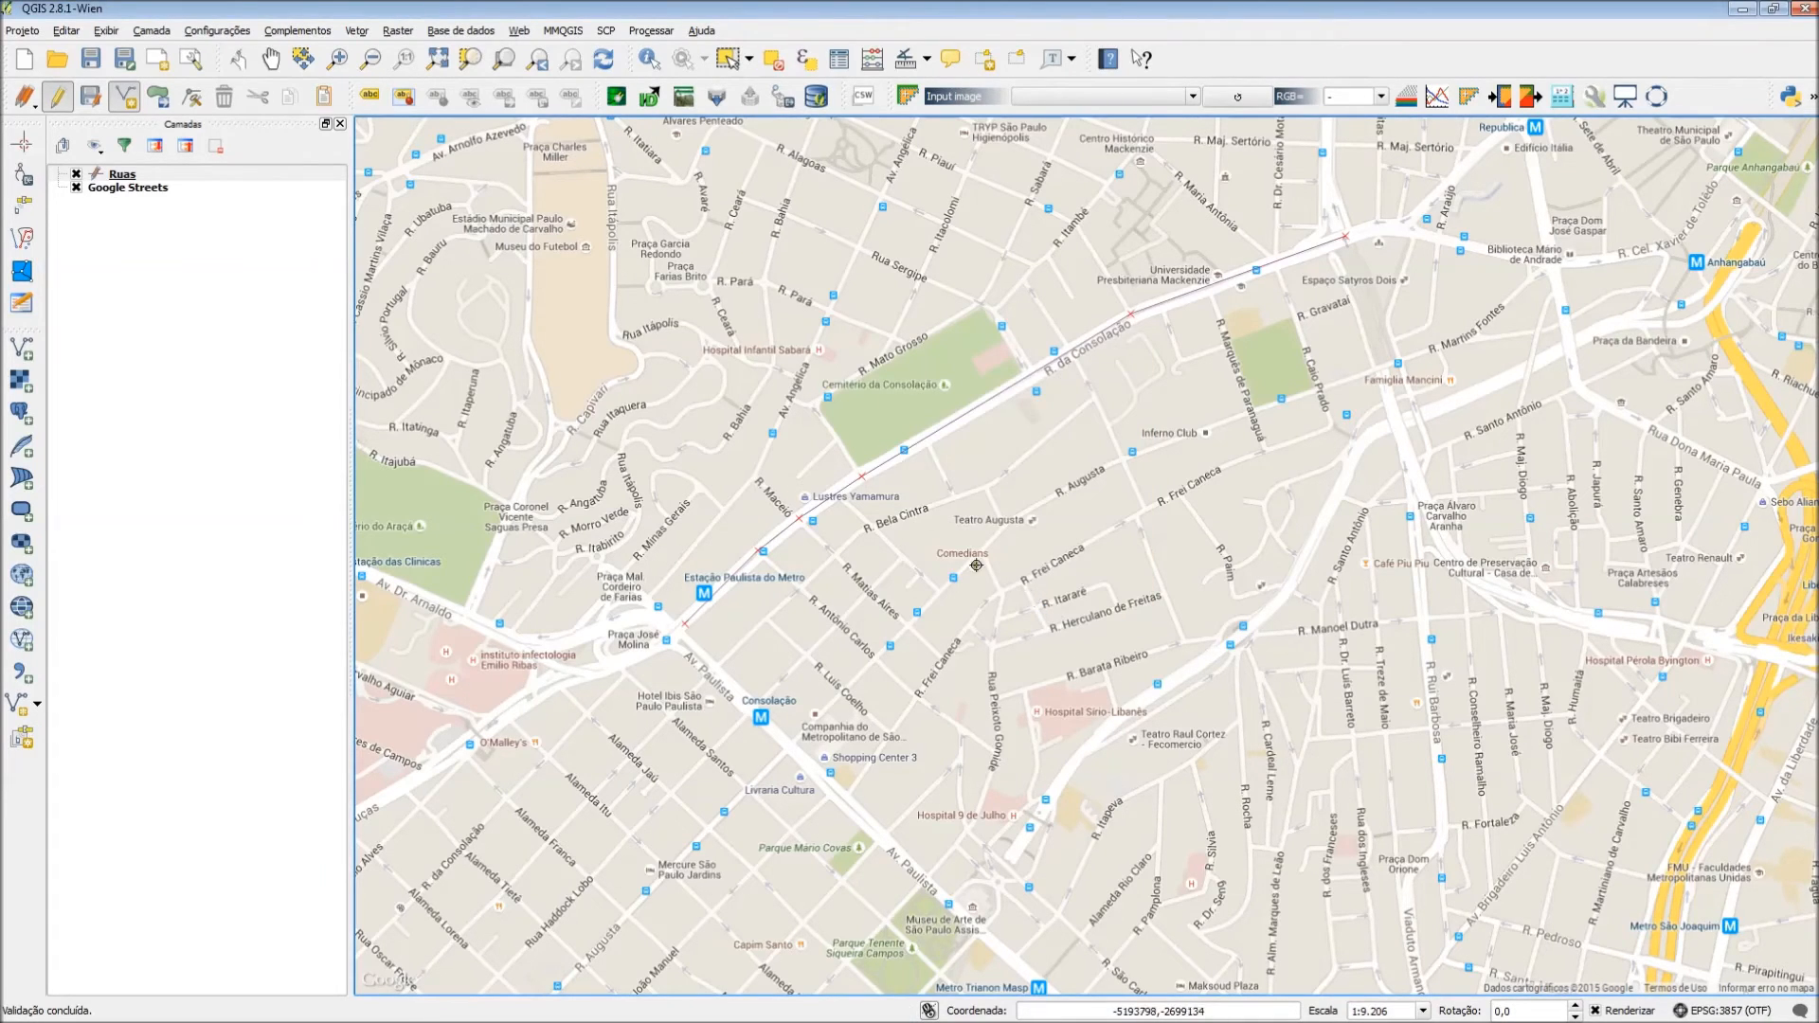
pyautogui.click(58, 96)
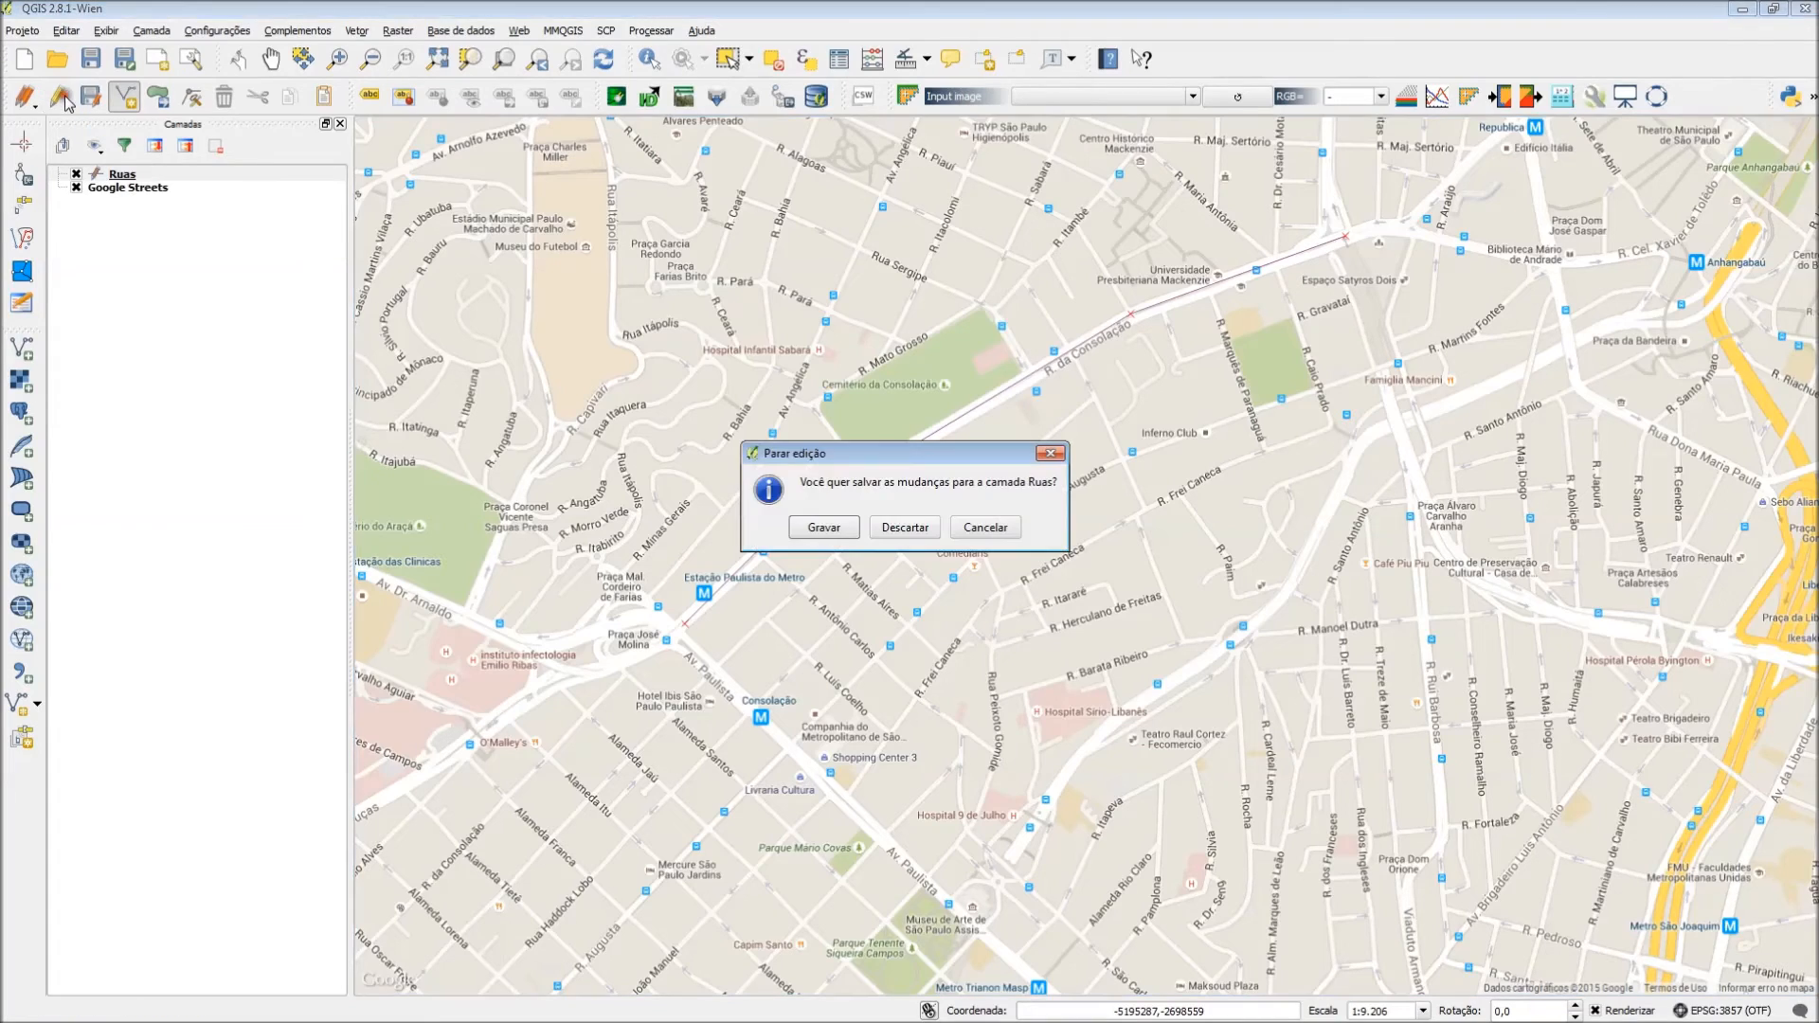
pyautogui.click(823, 528)
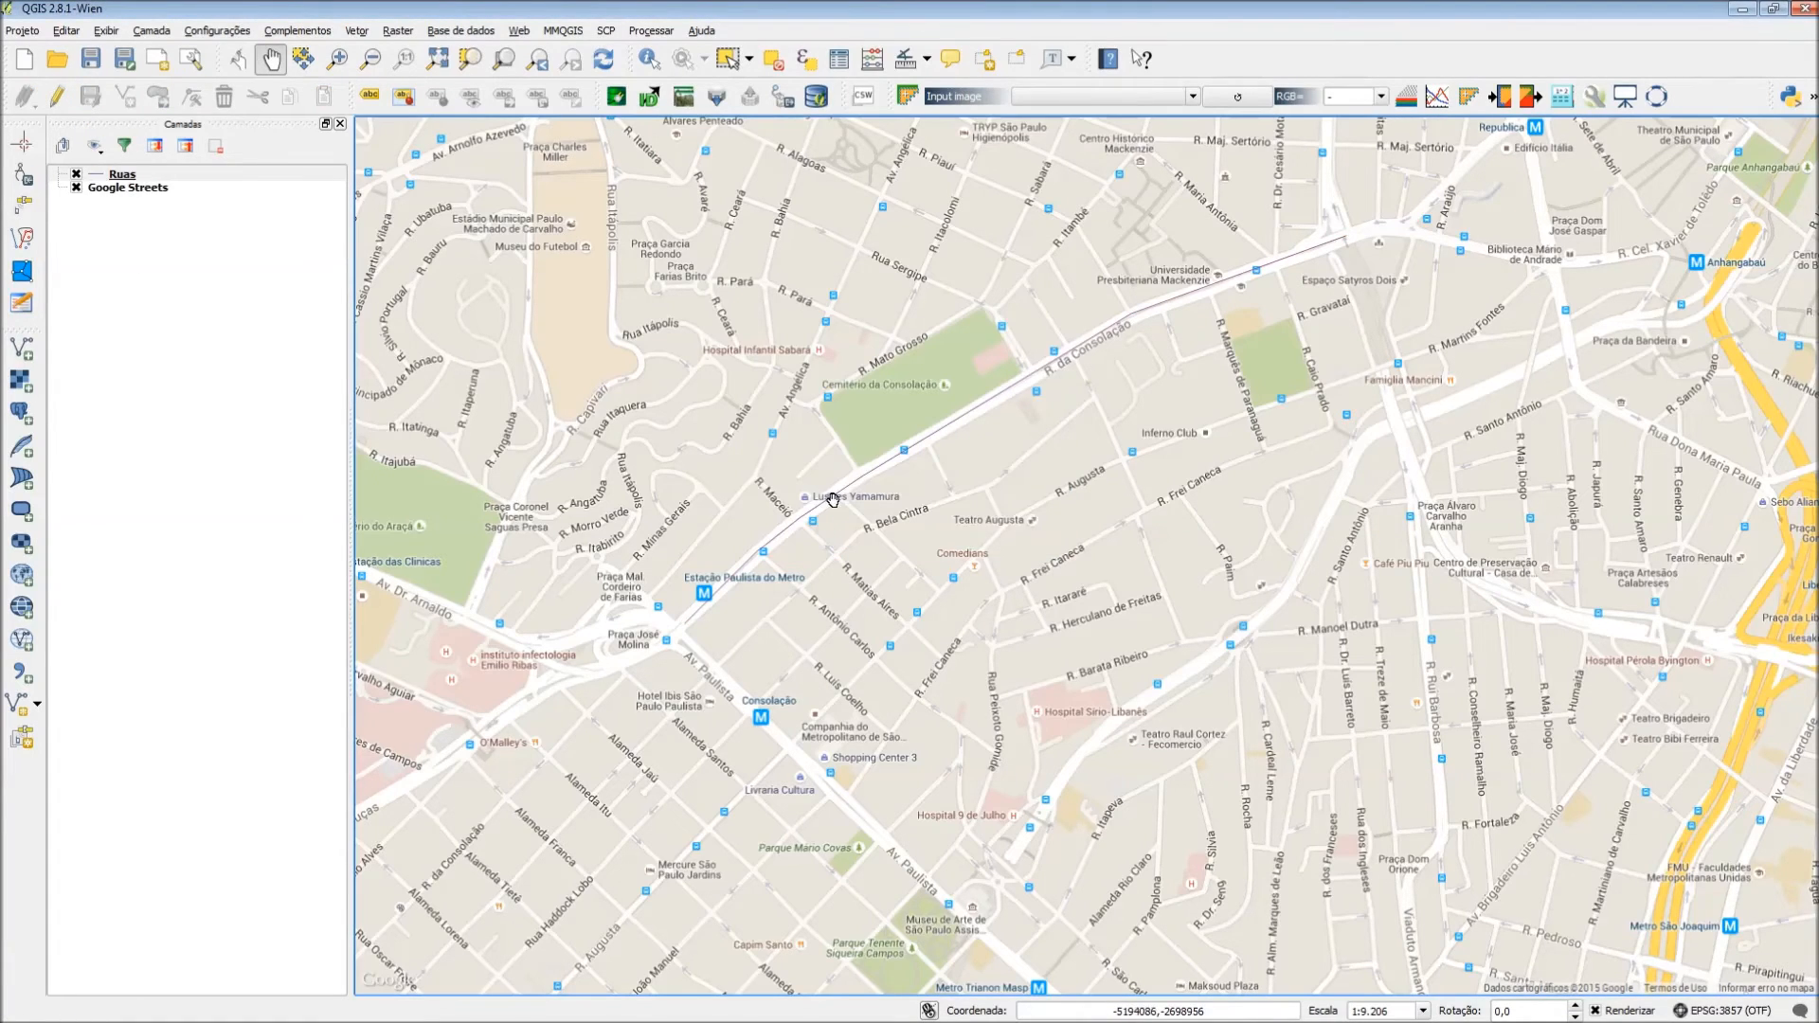
# Check the attribute table of the Ruas layer and close it
pyautogui.click(138, 176)
pyautogui.click(839, 59)
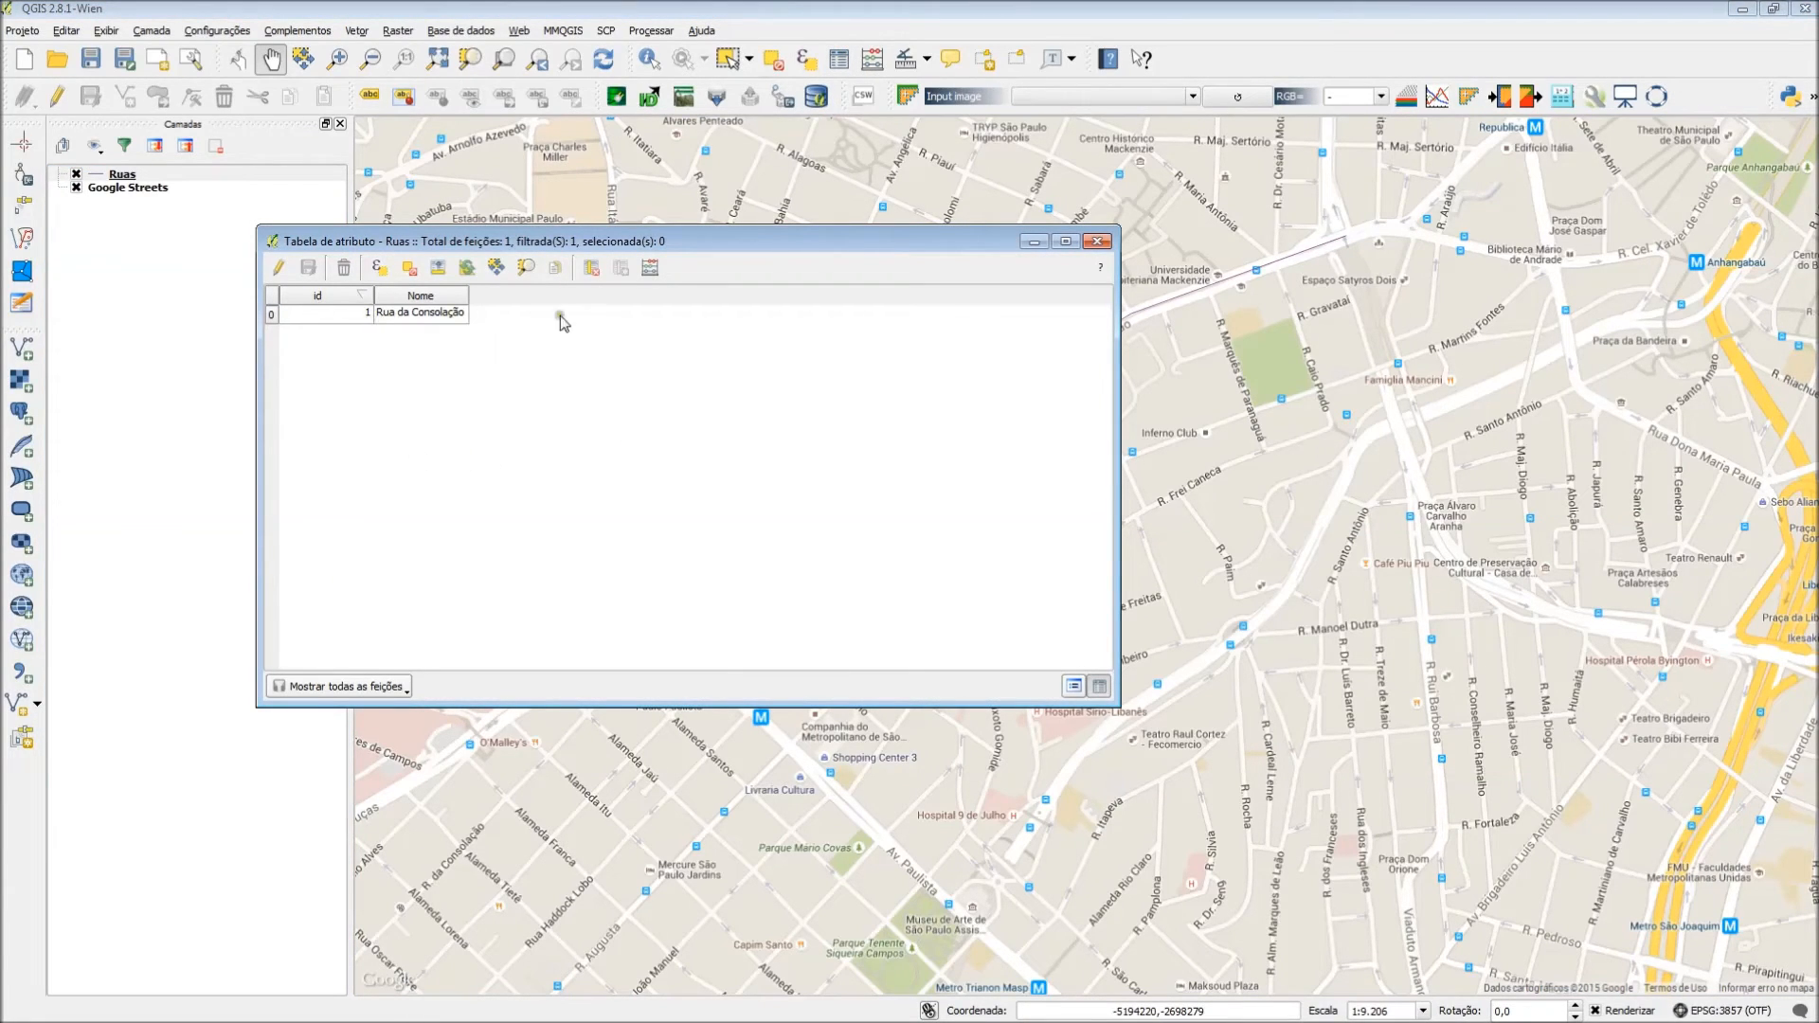
pyautogui.click(1097, 241)
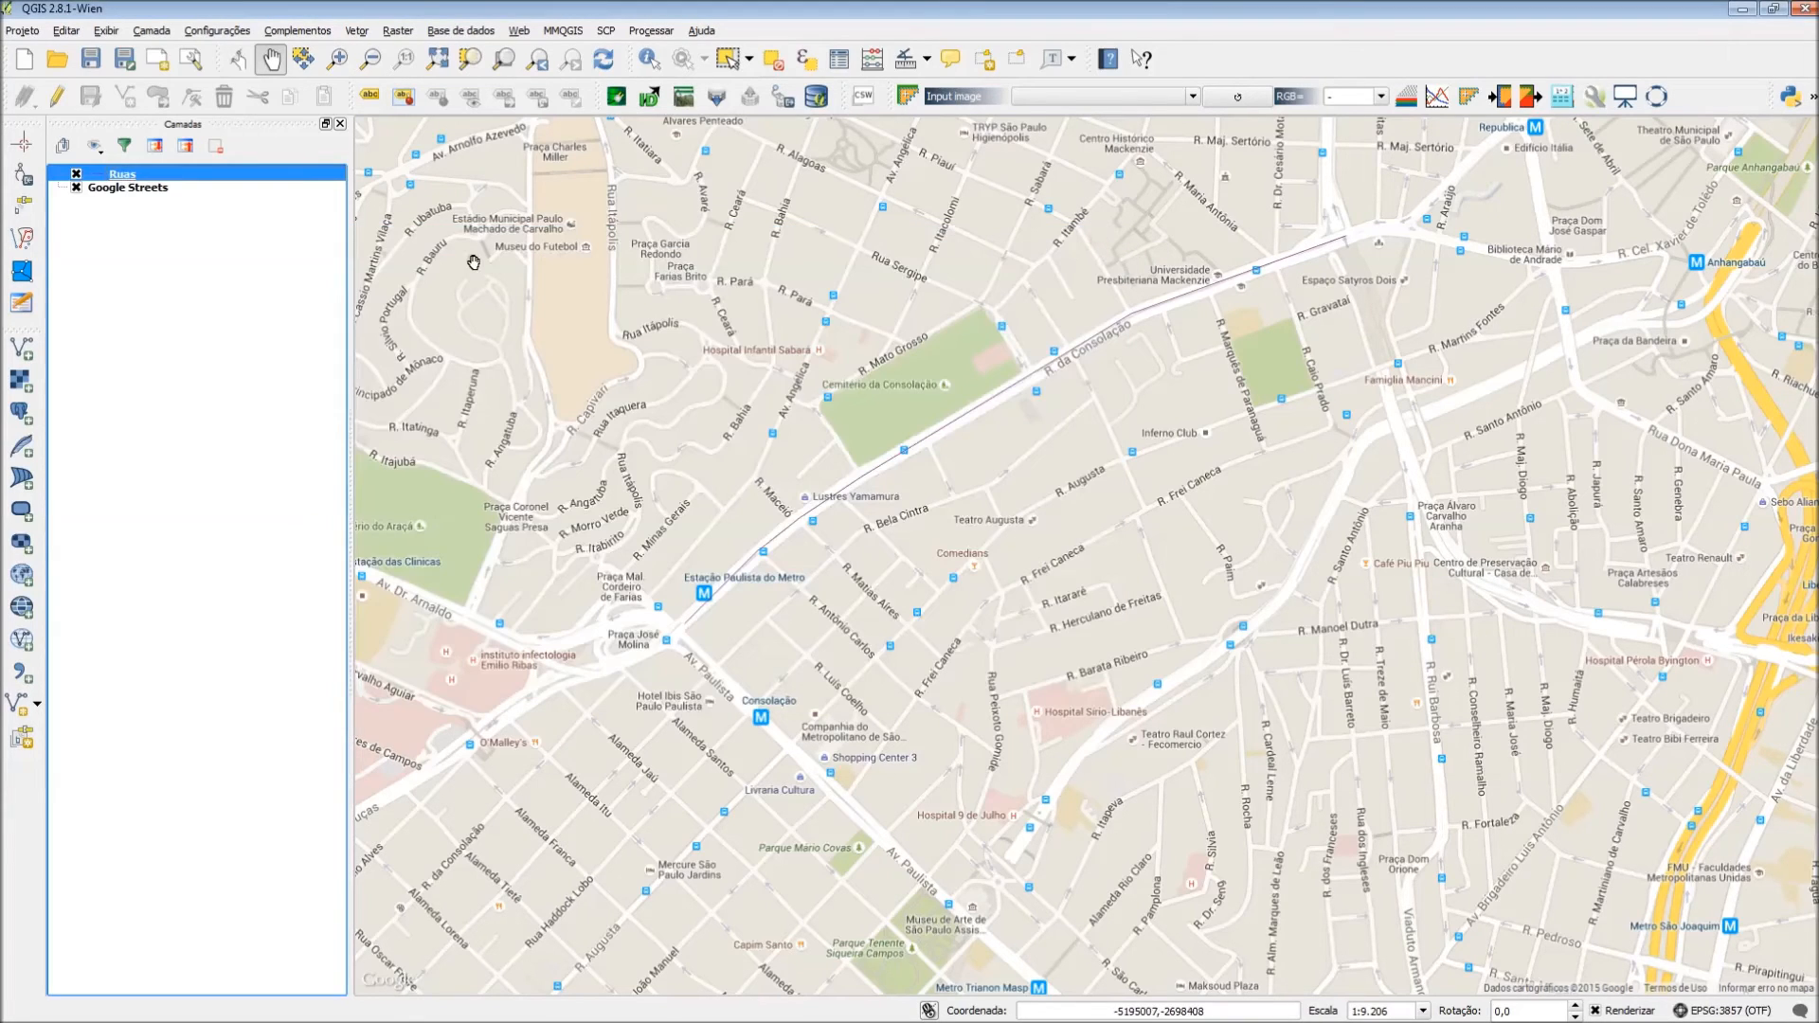
# Set the pen width of the Ruas layer's simple line symbol to 3 mm
pyautogui.doubleClick(129, 176)
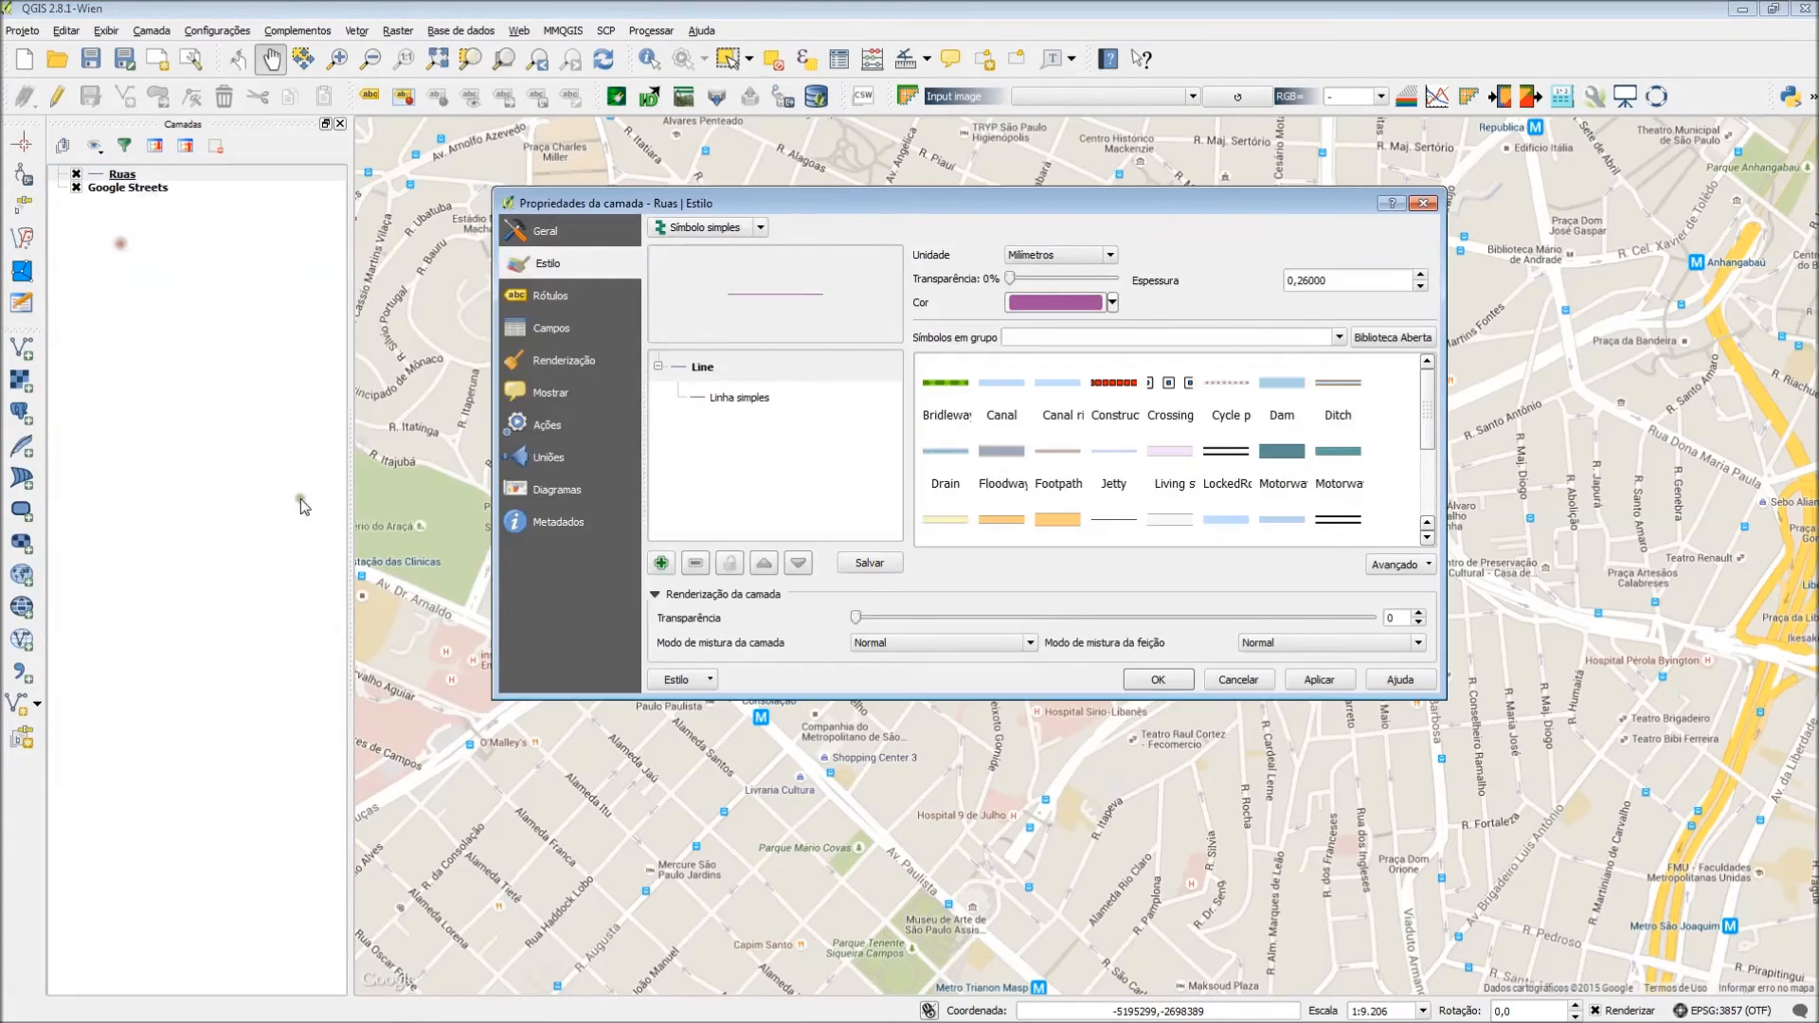
pyautogui.click(744, 399)
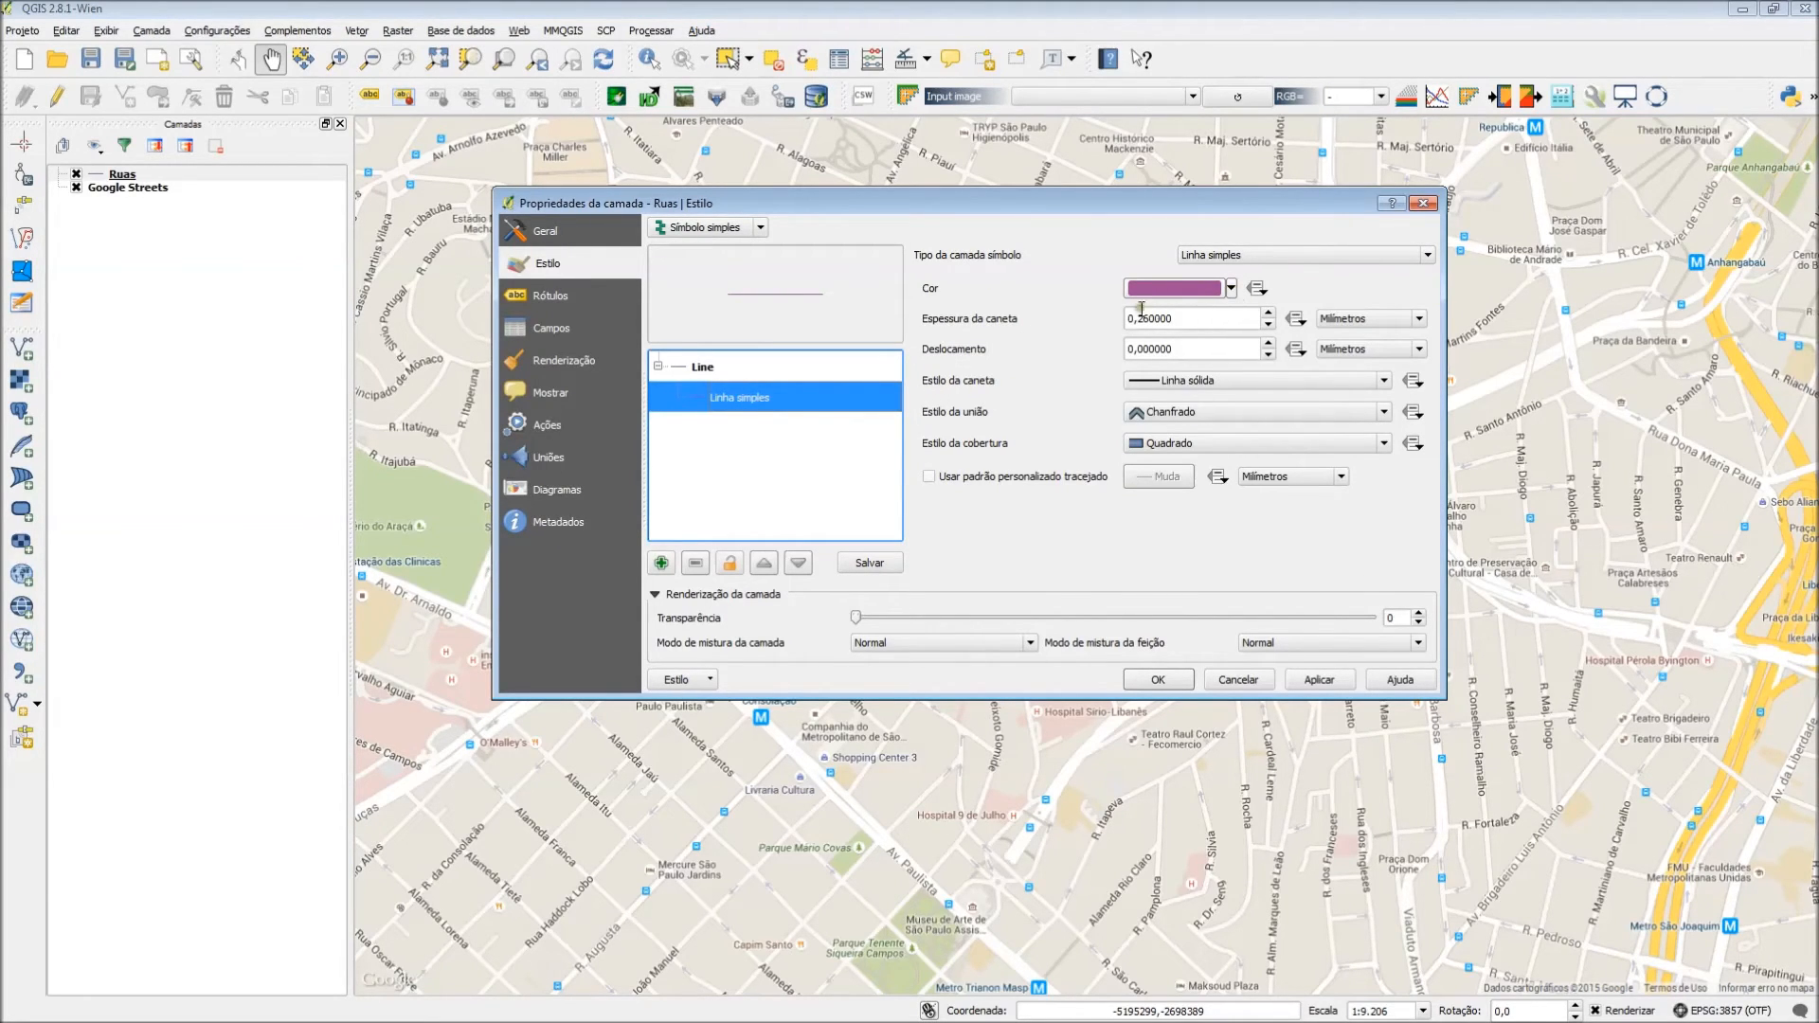
pyautogui.doubleClick(1196, 322)
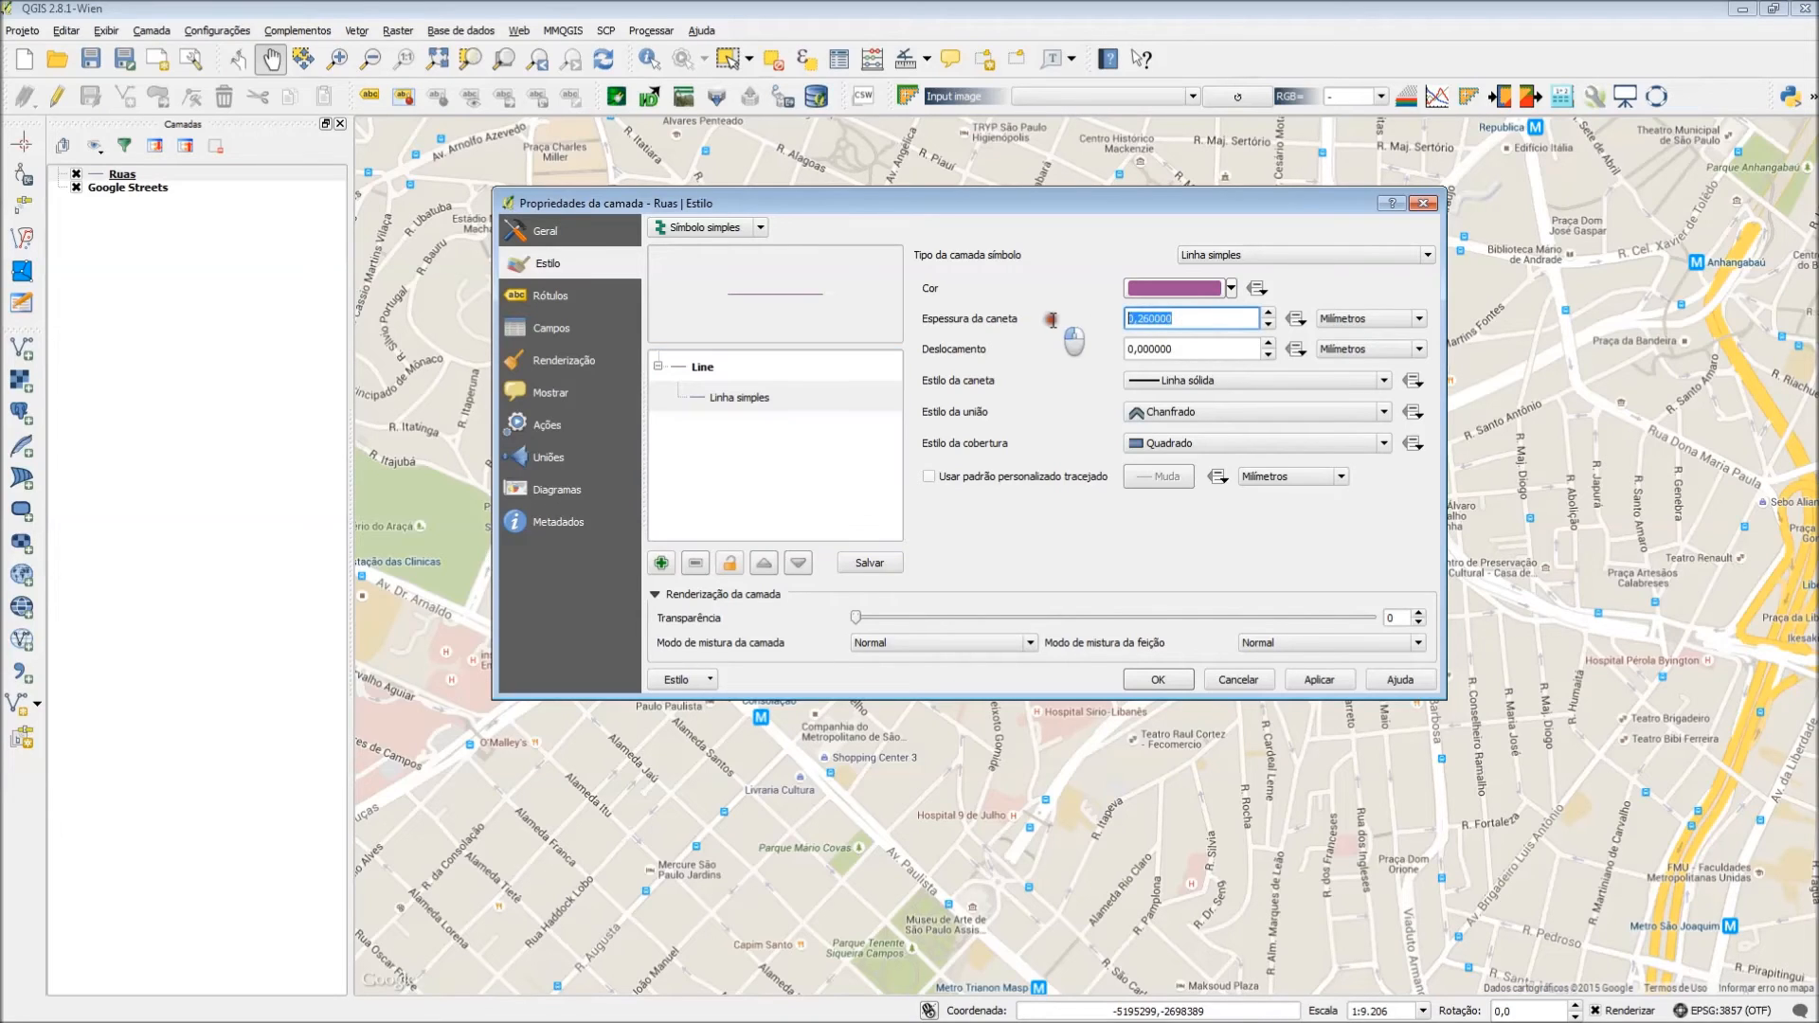
pyautogui.write('3')
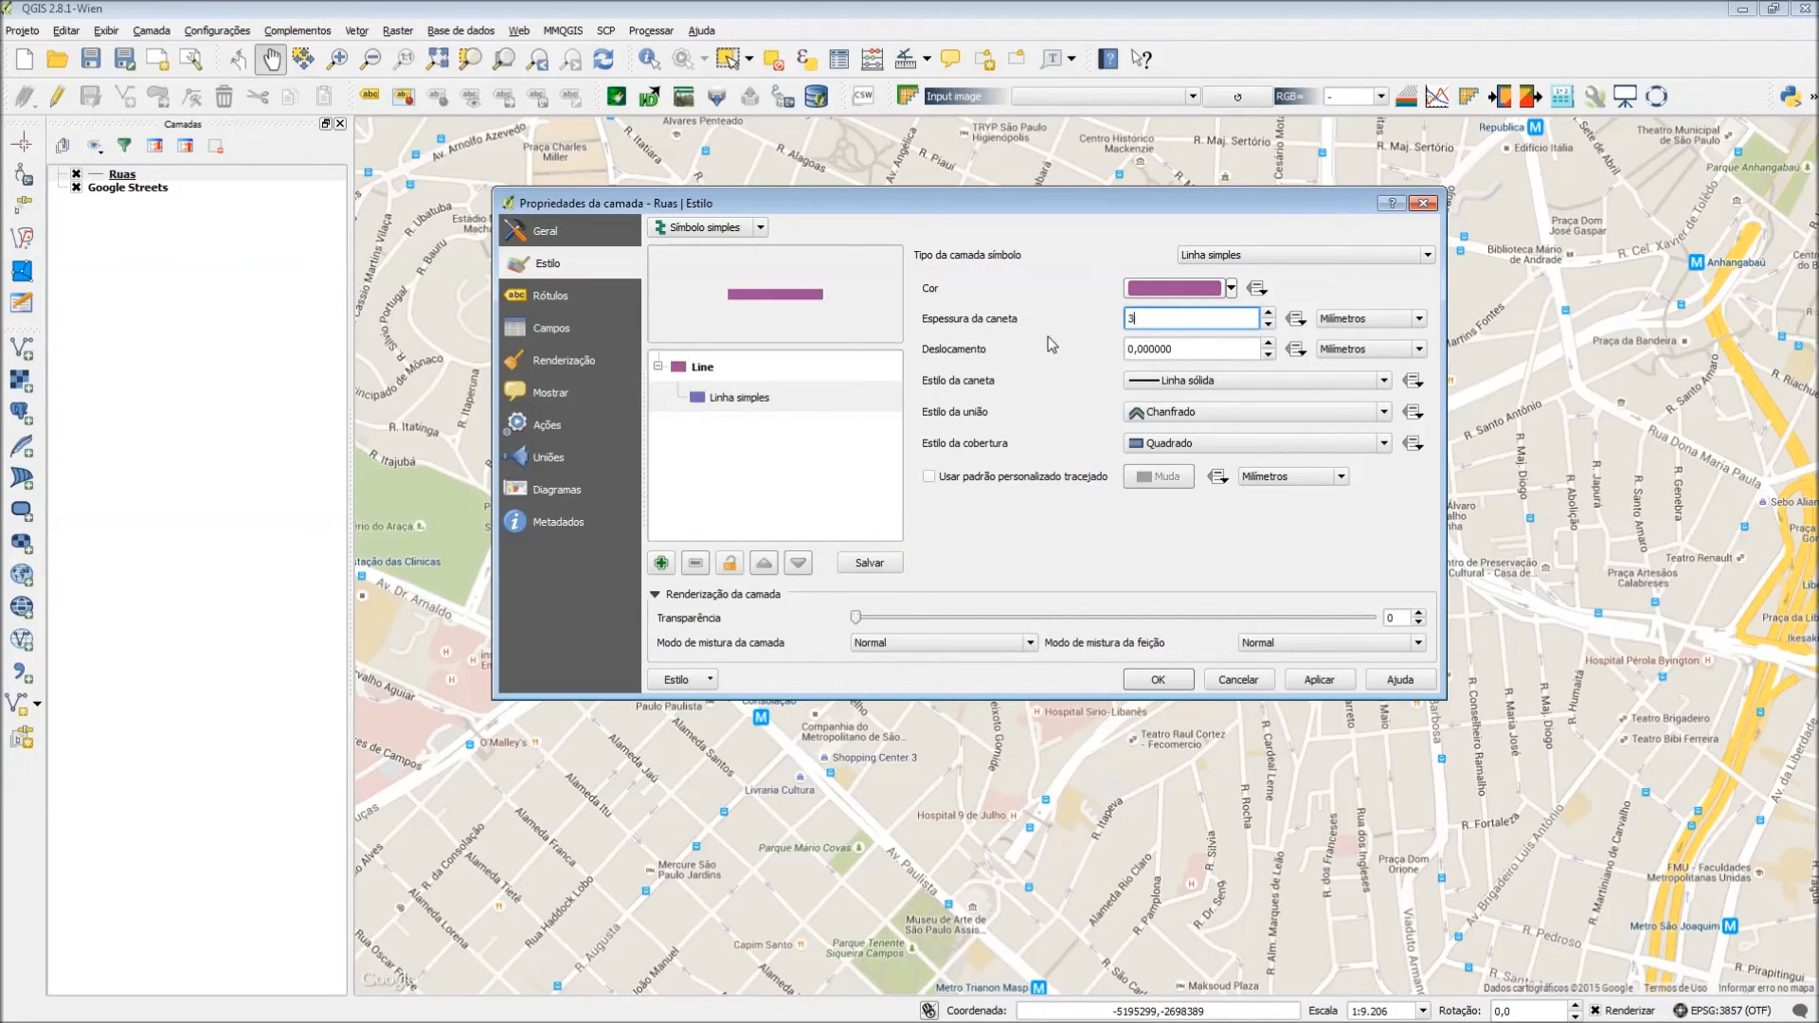
pyautogui.click(1160, 681)
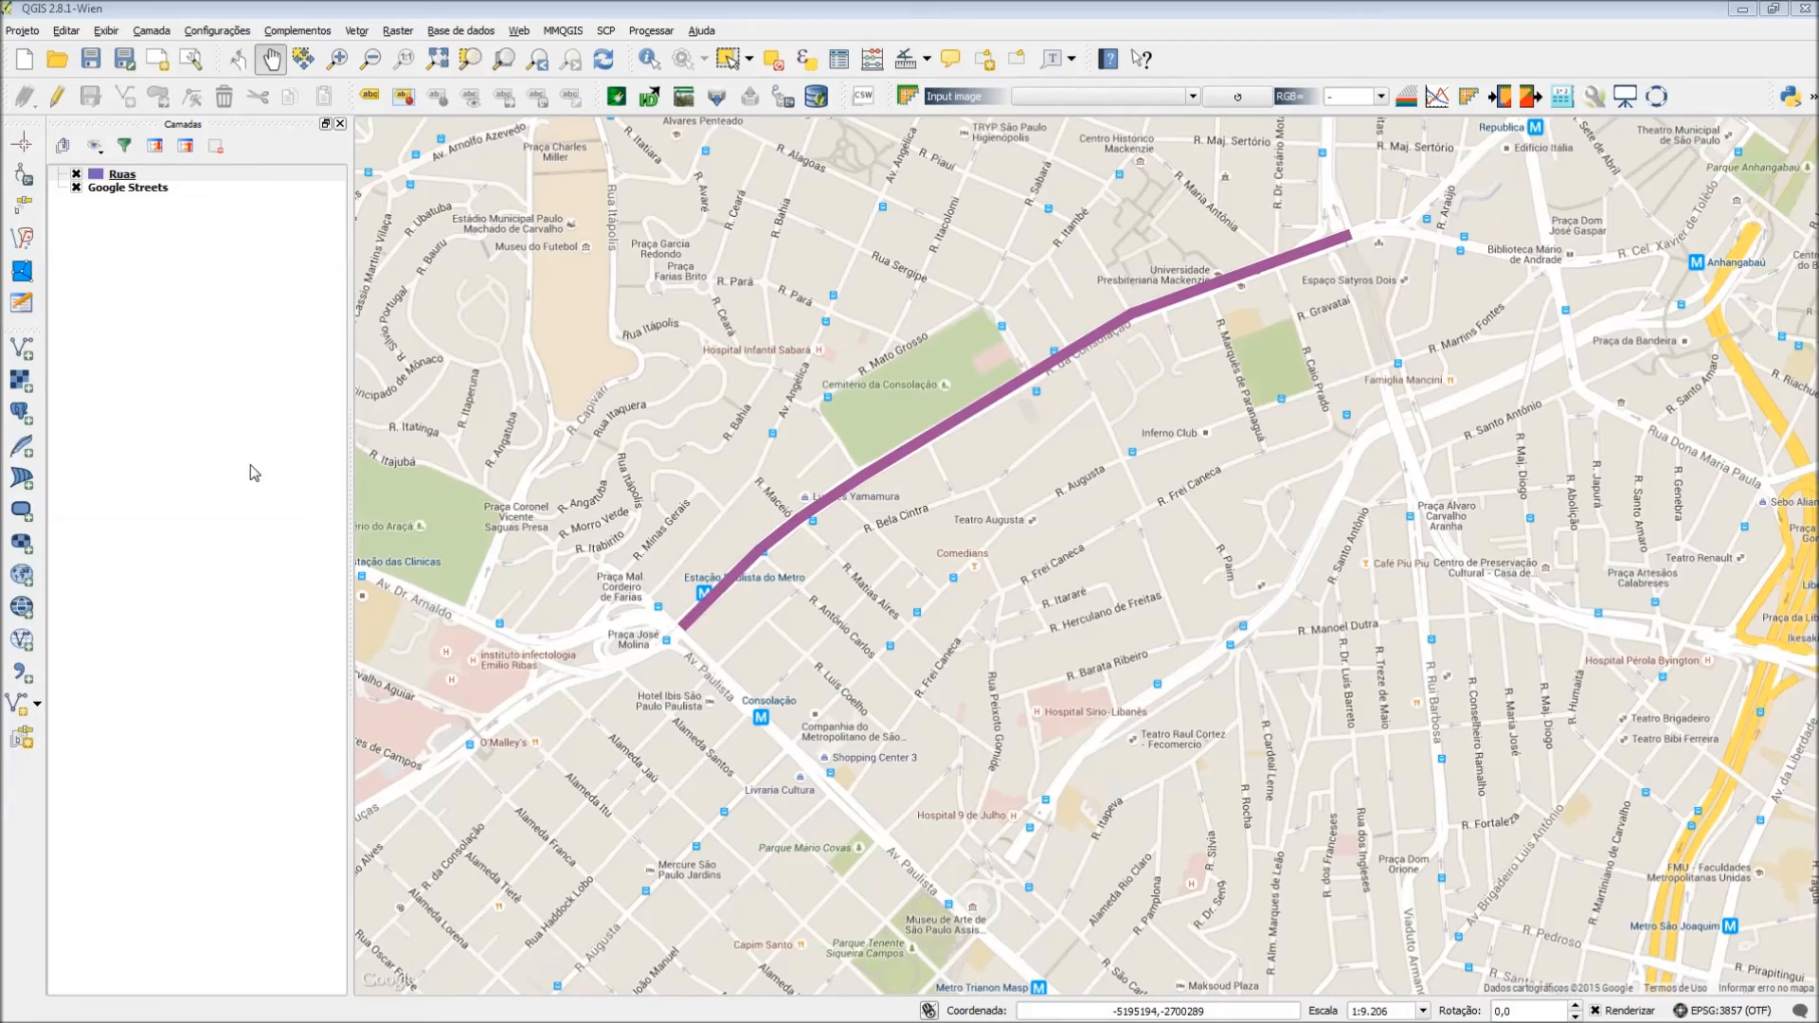
# Start a new empty project, discarding the unsaved changes to the current one
pyautogui.click(23, 31)
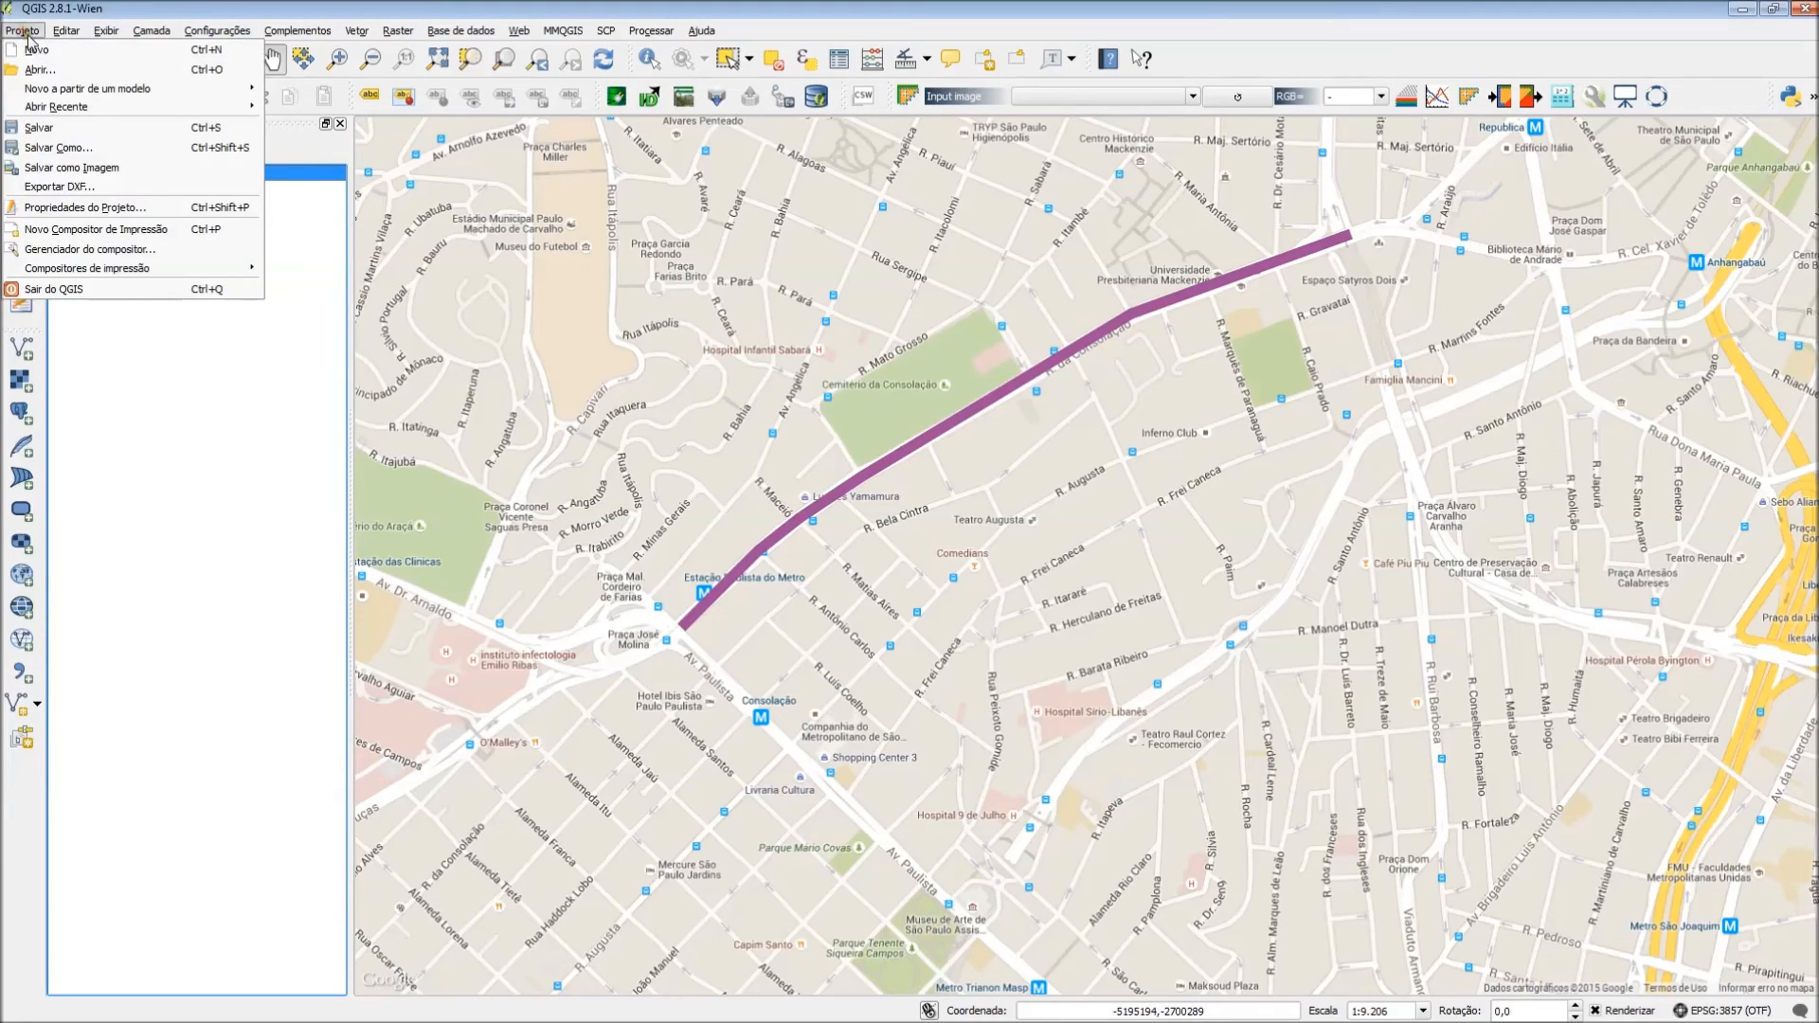
pyautogui.click(54, 55)
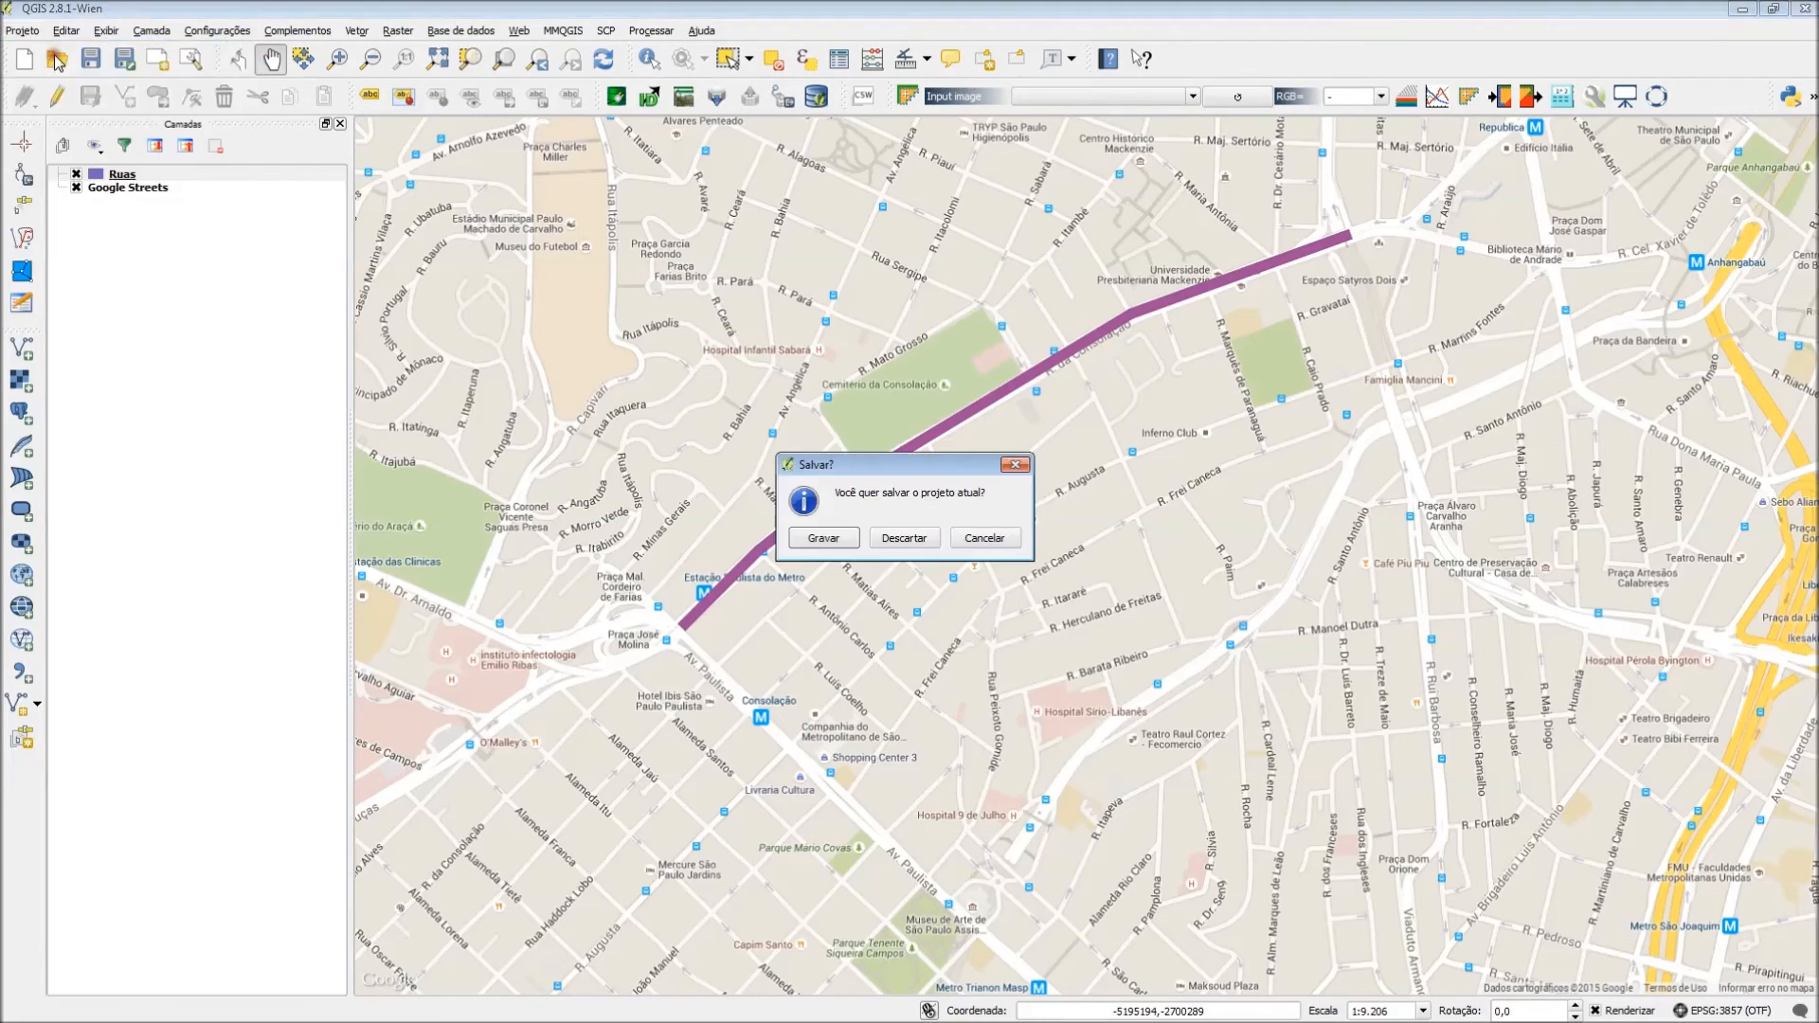
pyautogui.click(896, 536)
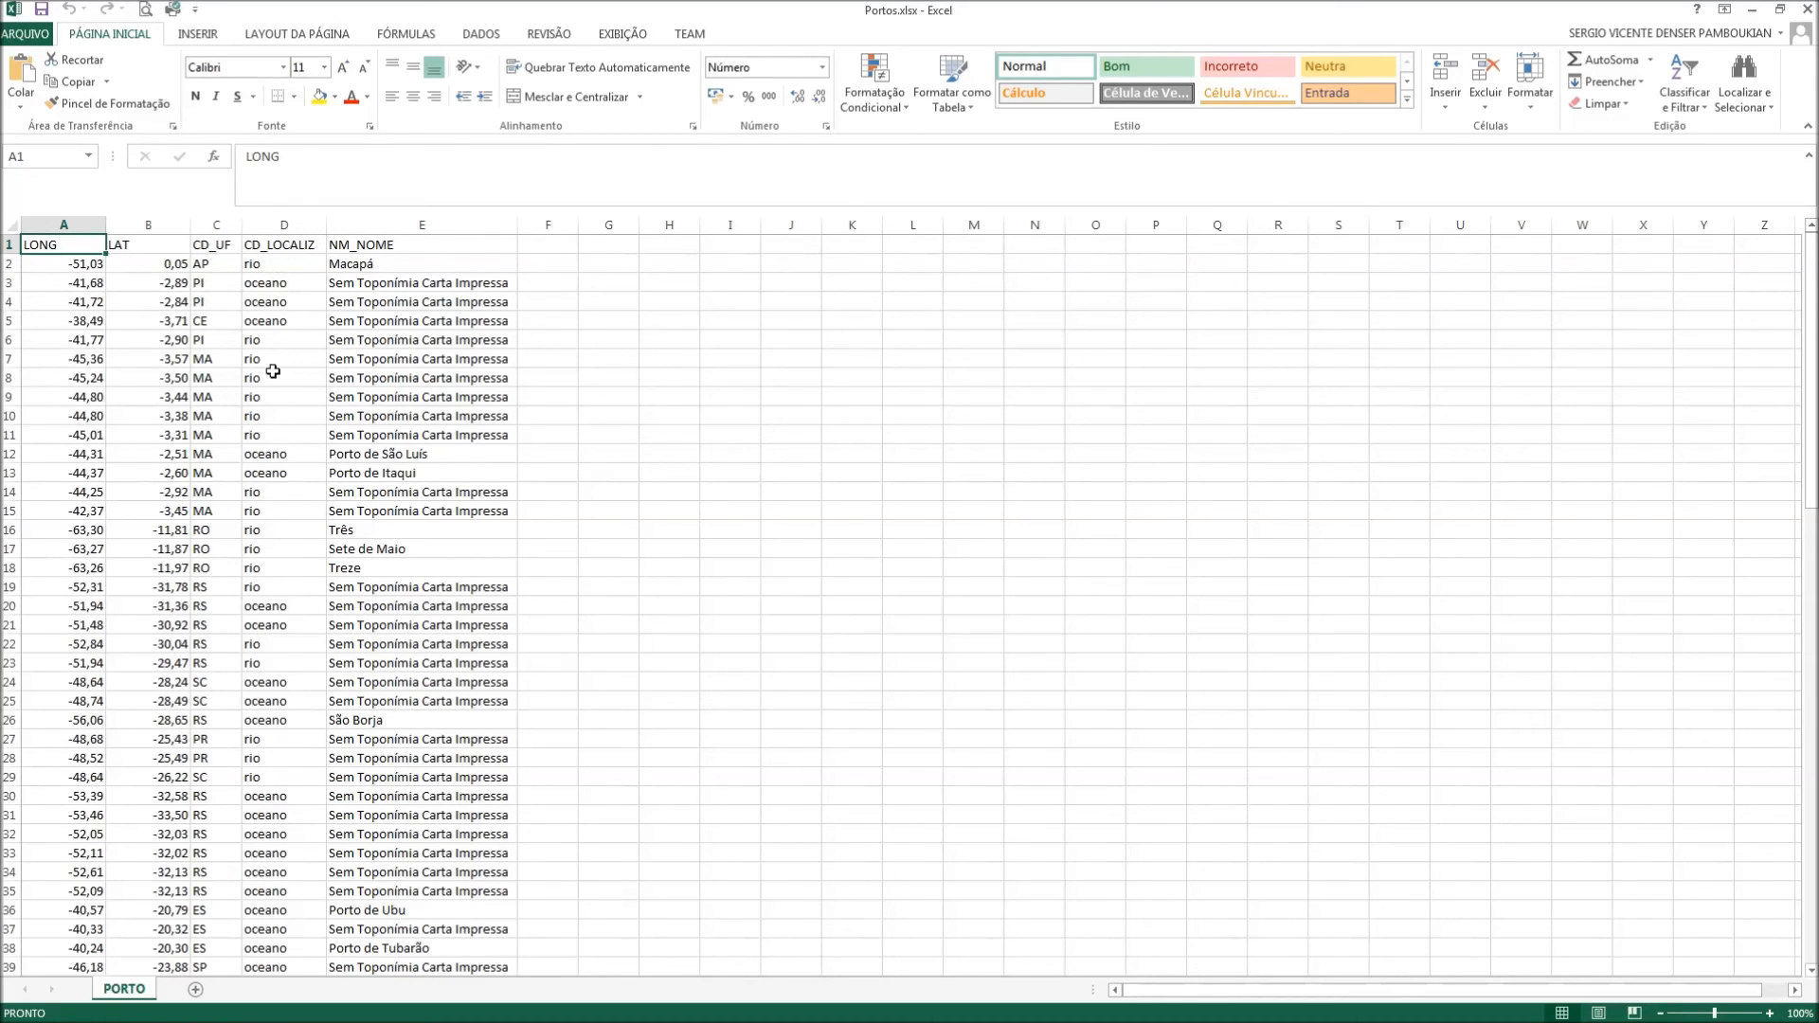
# In Excel, save the Portos workbook as a comma-separated Portos.csv in Exemplo_Portos, and close it without saving again
pyautogui.click(23, 34)
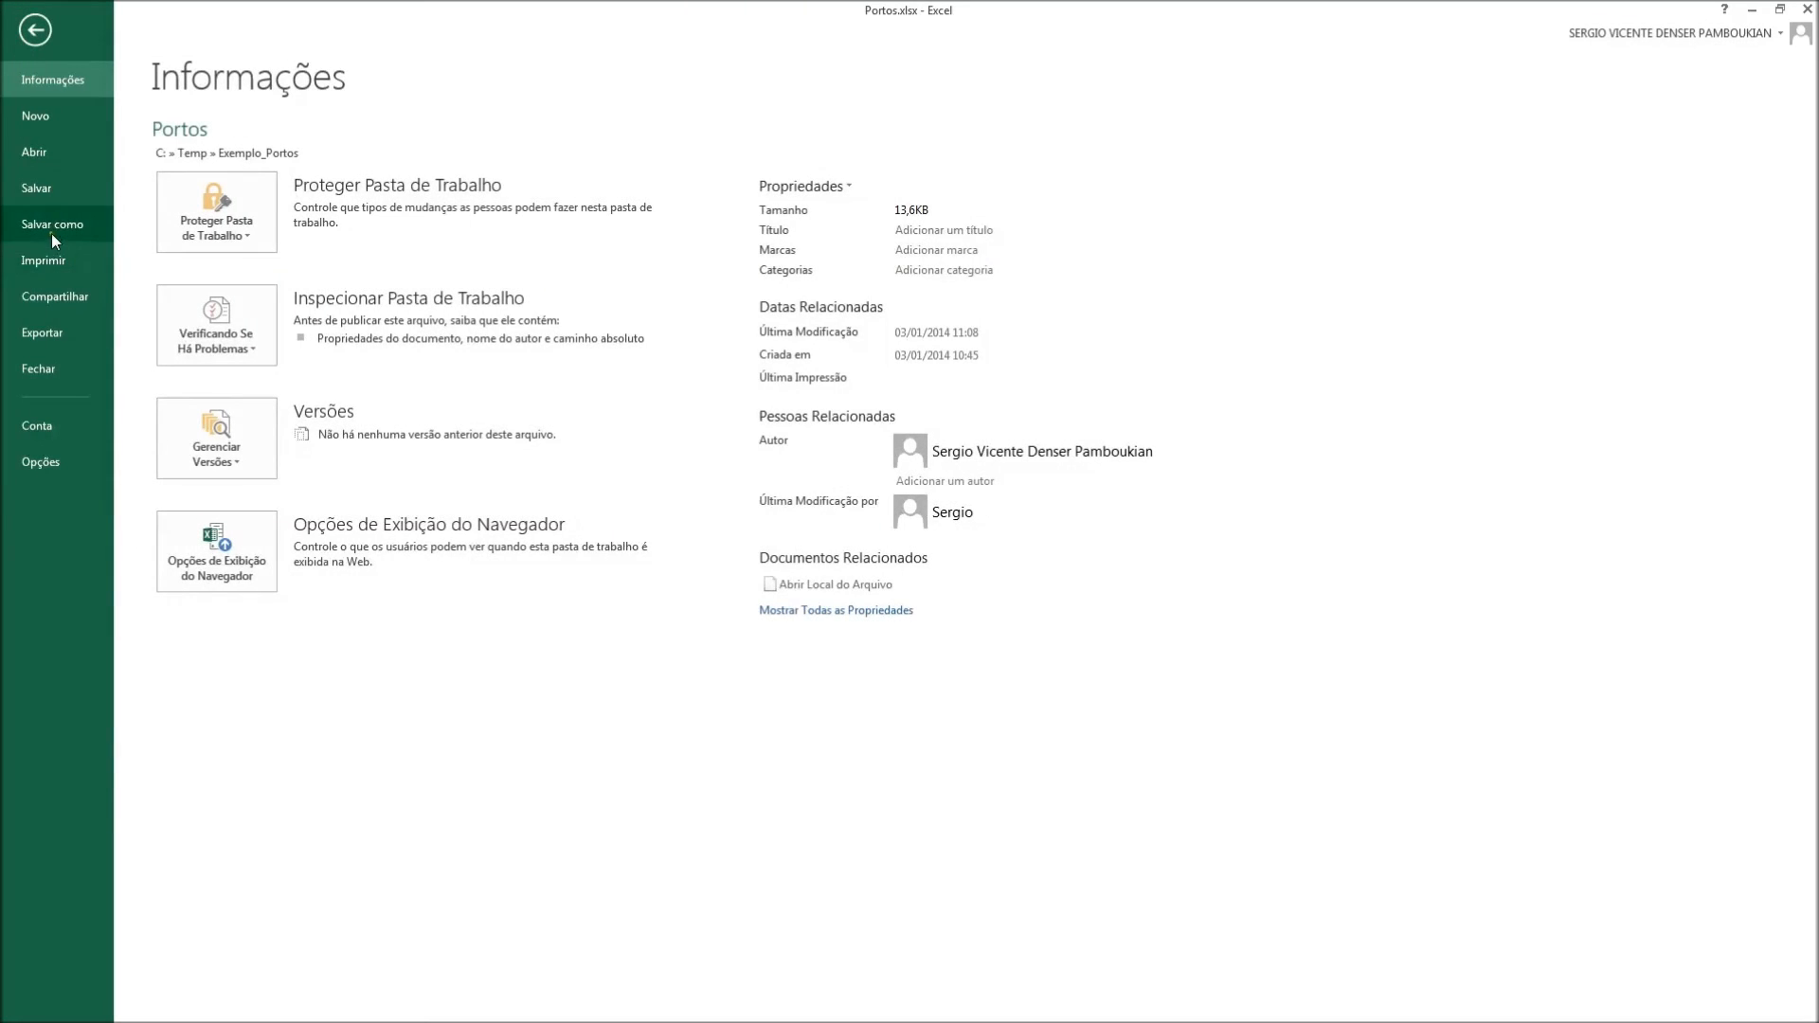
pyautogui.click(50, 229)
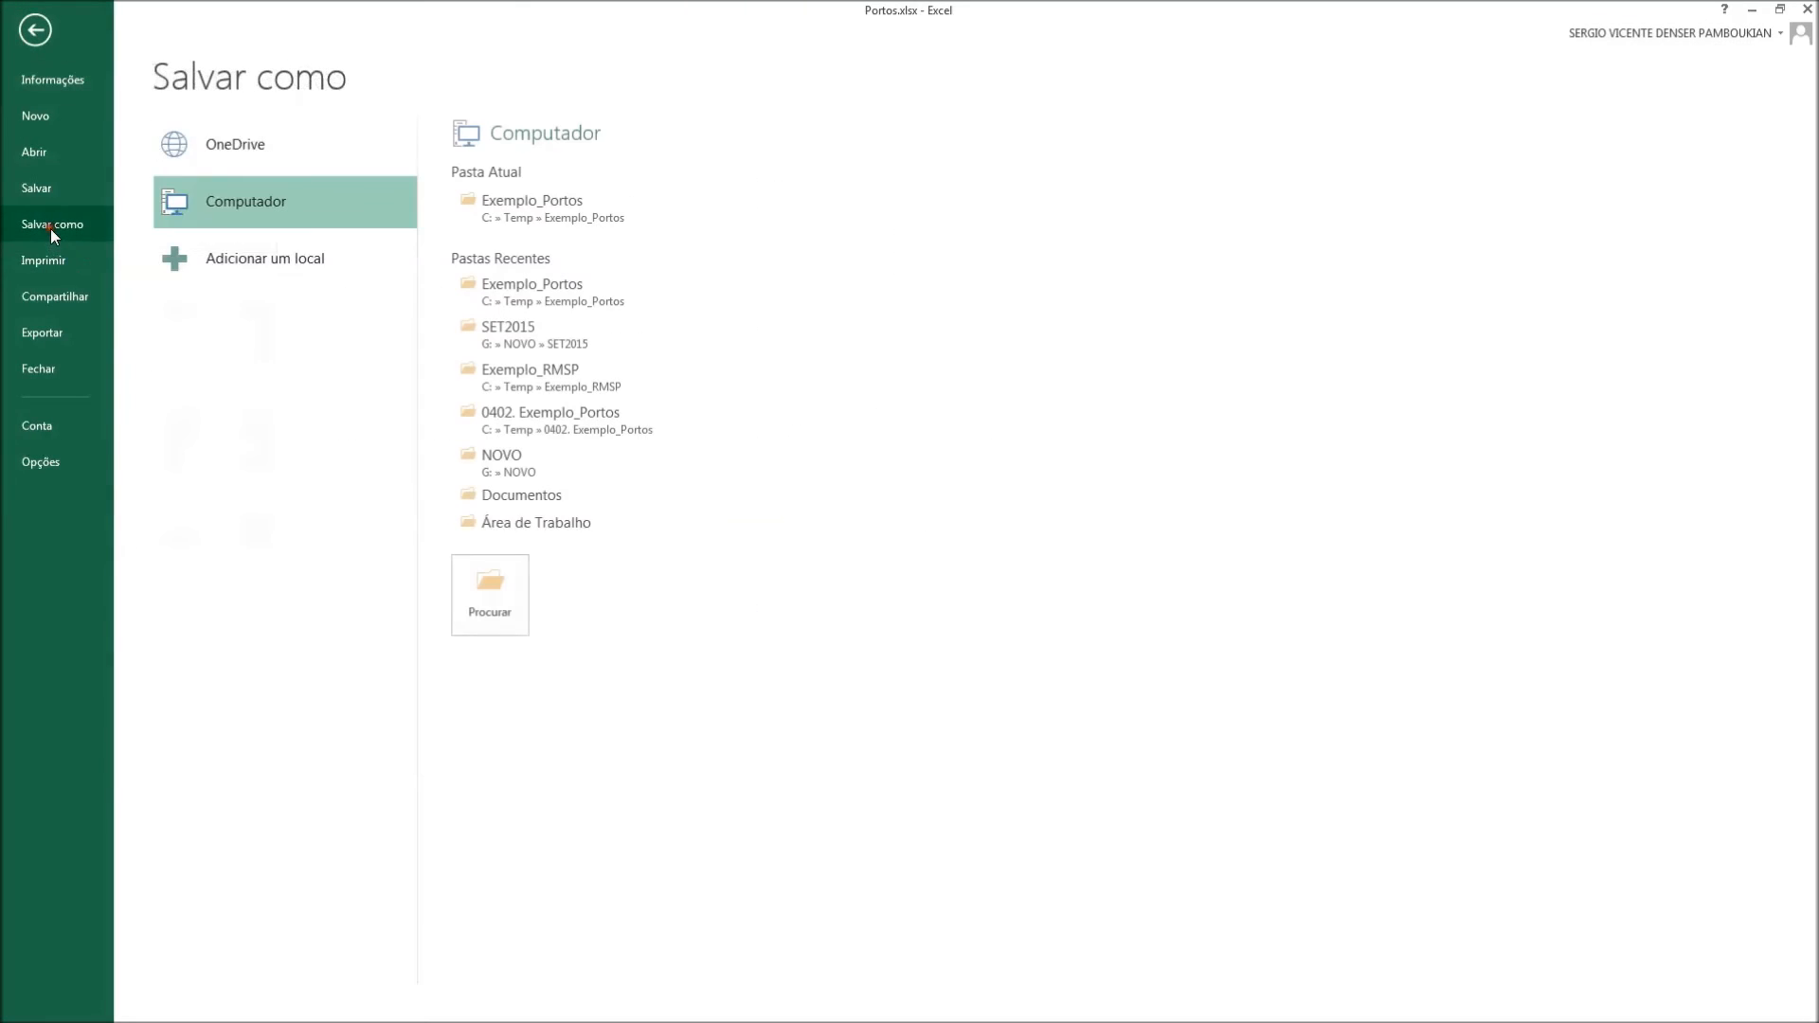
pyautogui.click(486, 588)
pyautogui.click(235, 405)
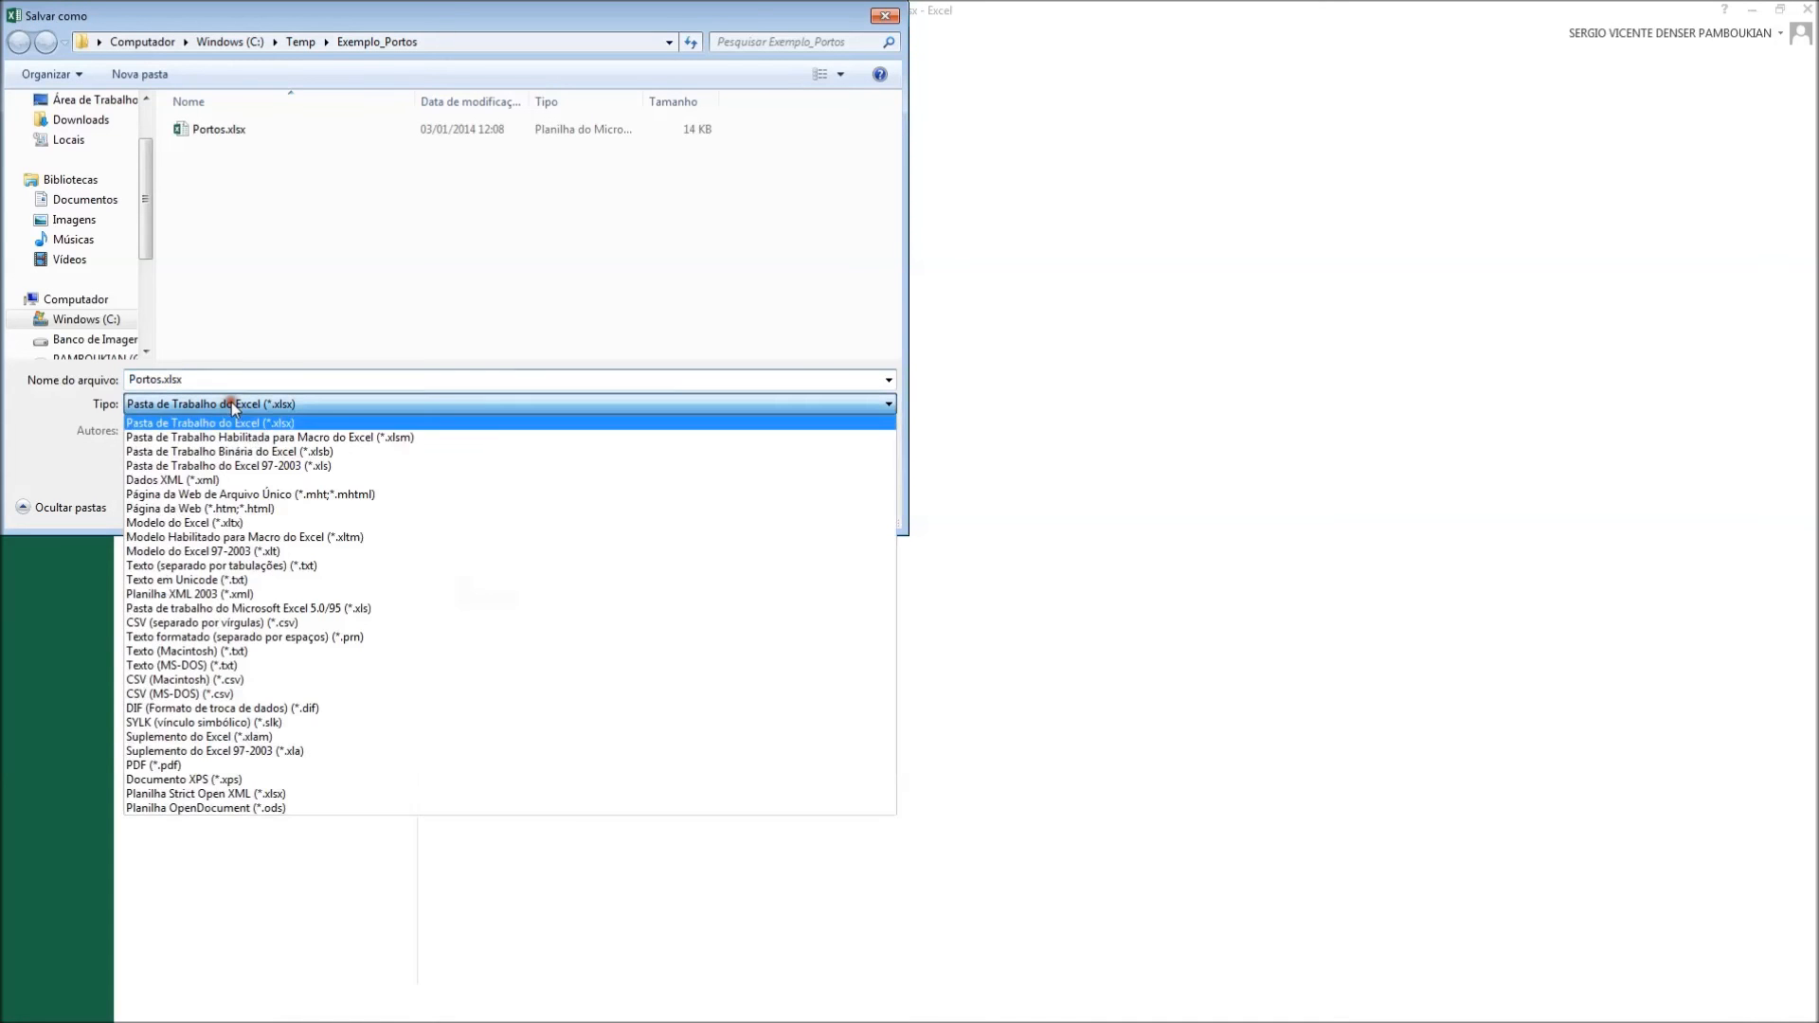
pyautogui.click(252, 625)
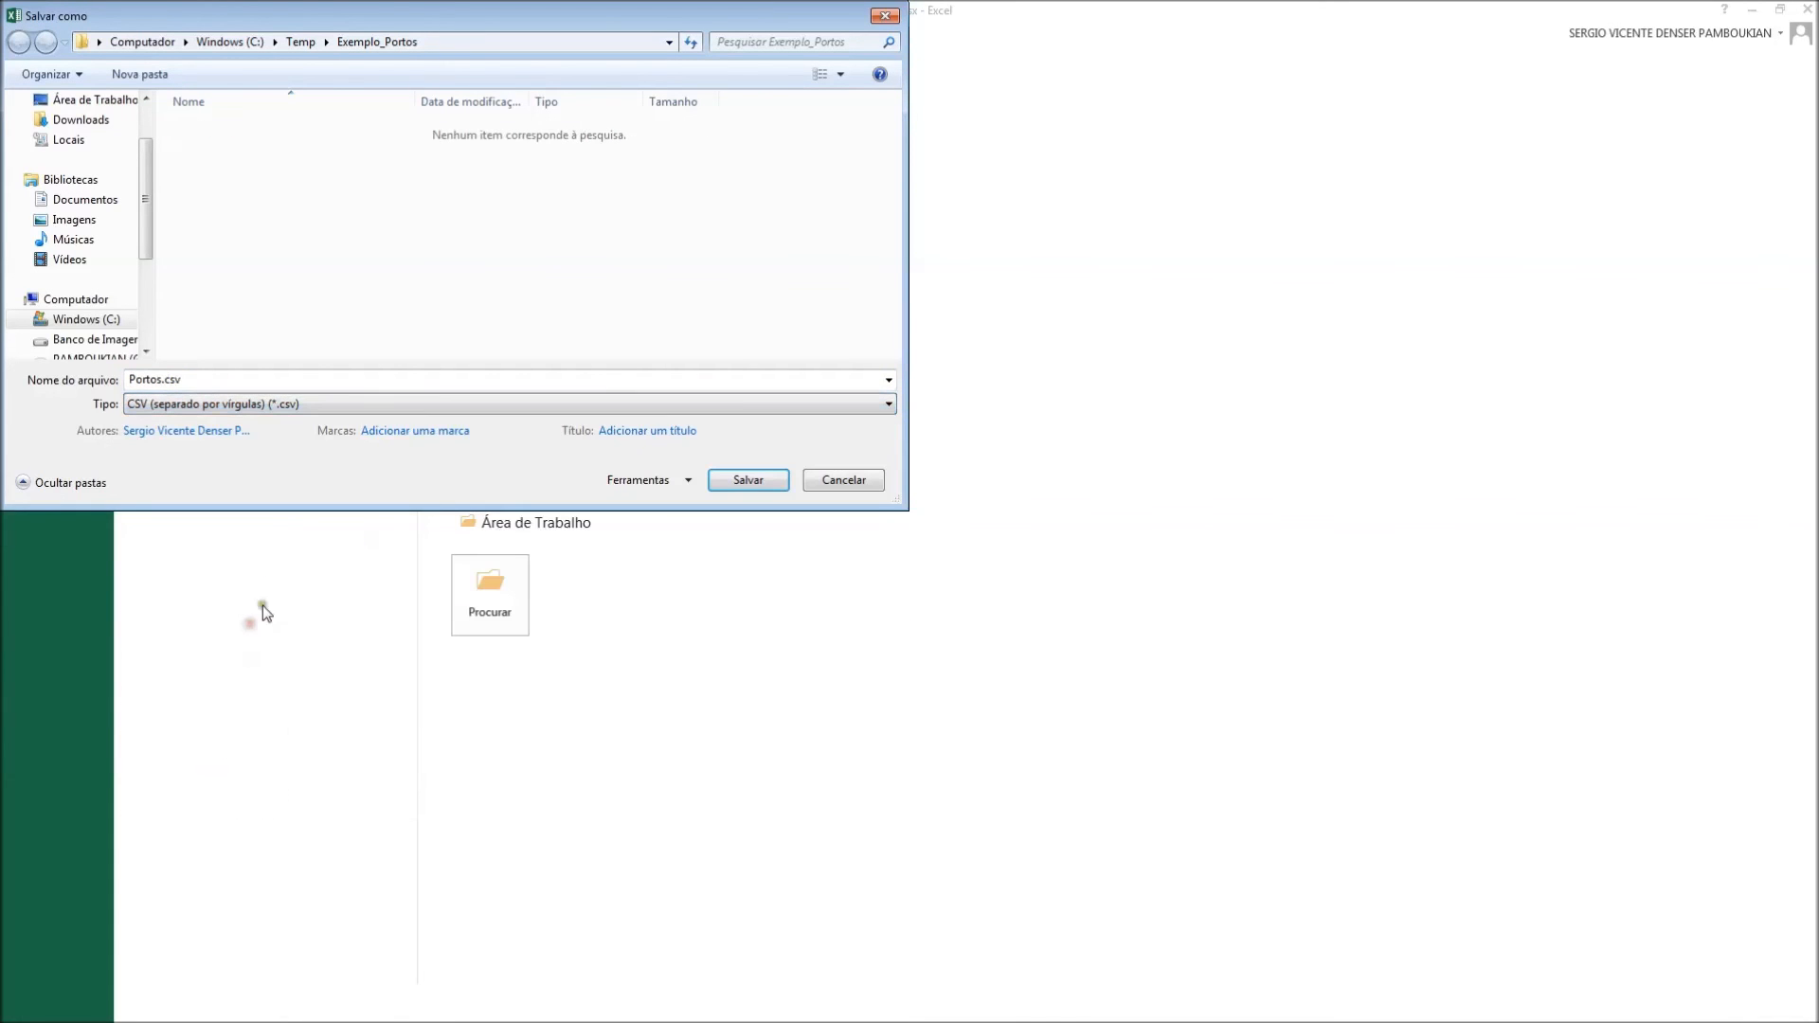
pyautogui.click(749, 481)
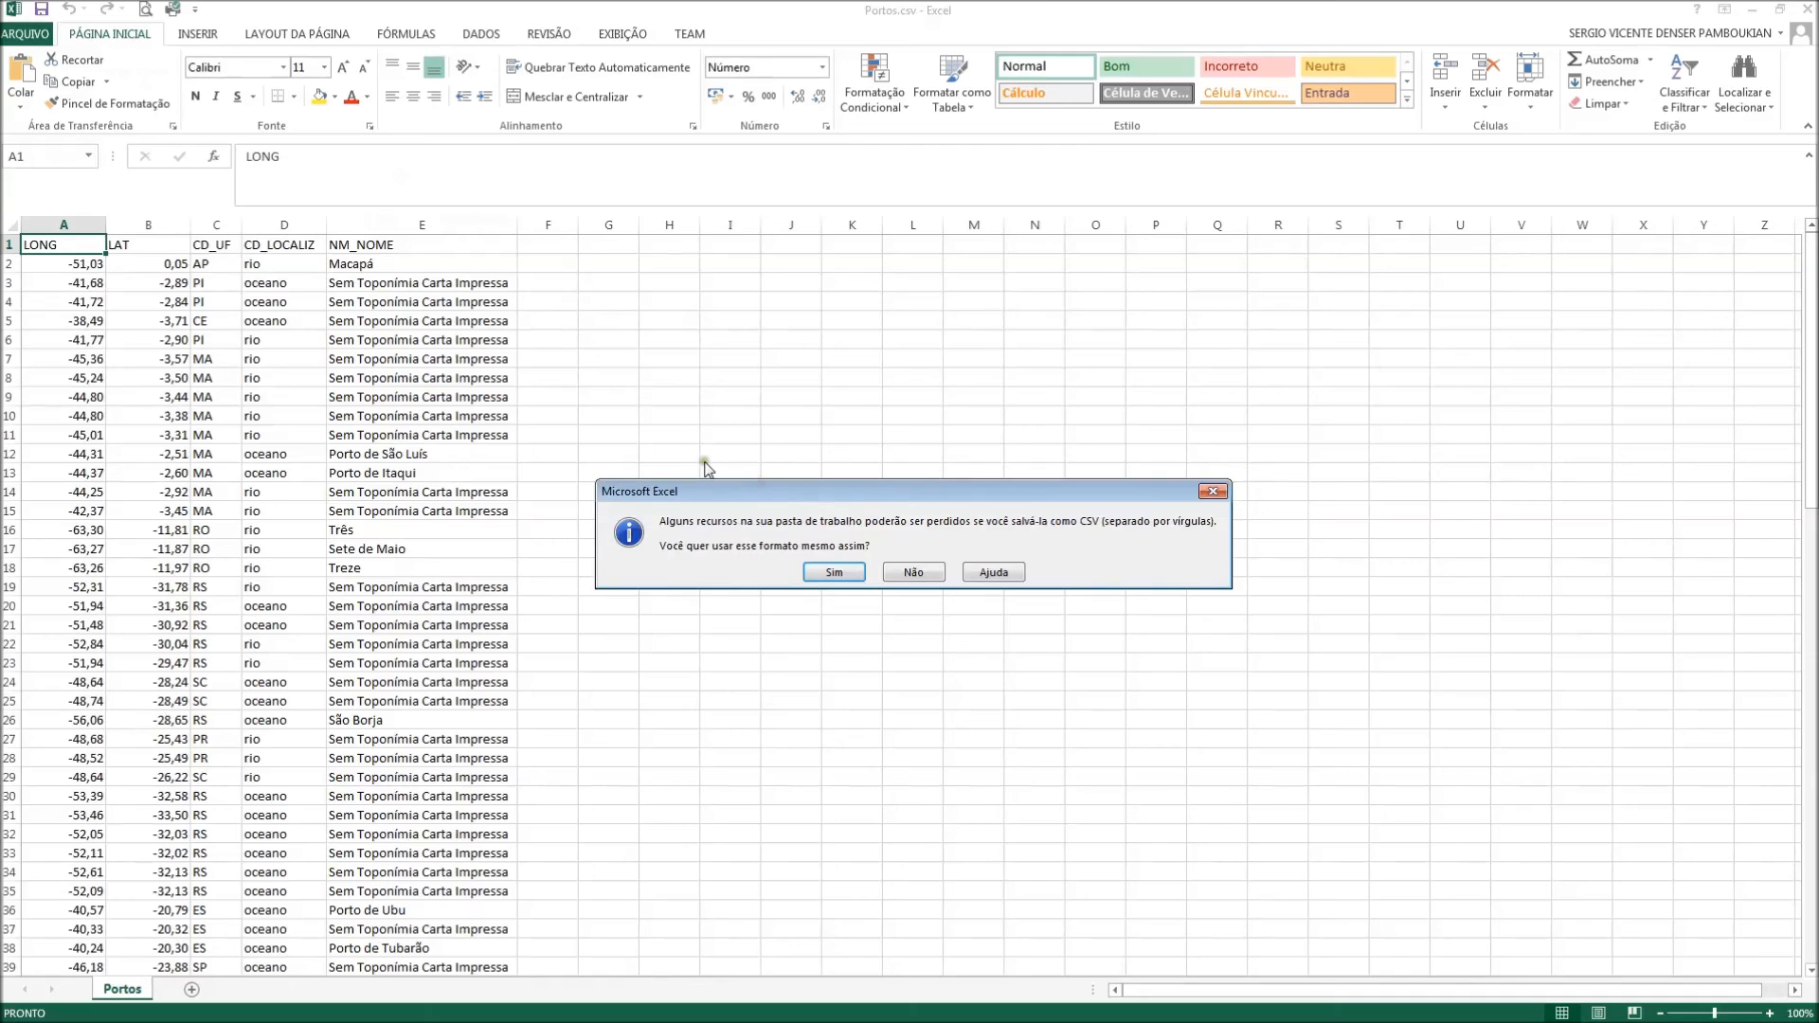
pyautogui.click(848, 570)
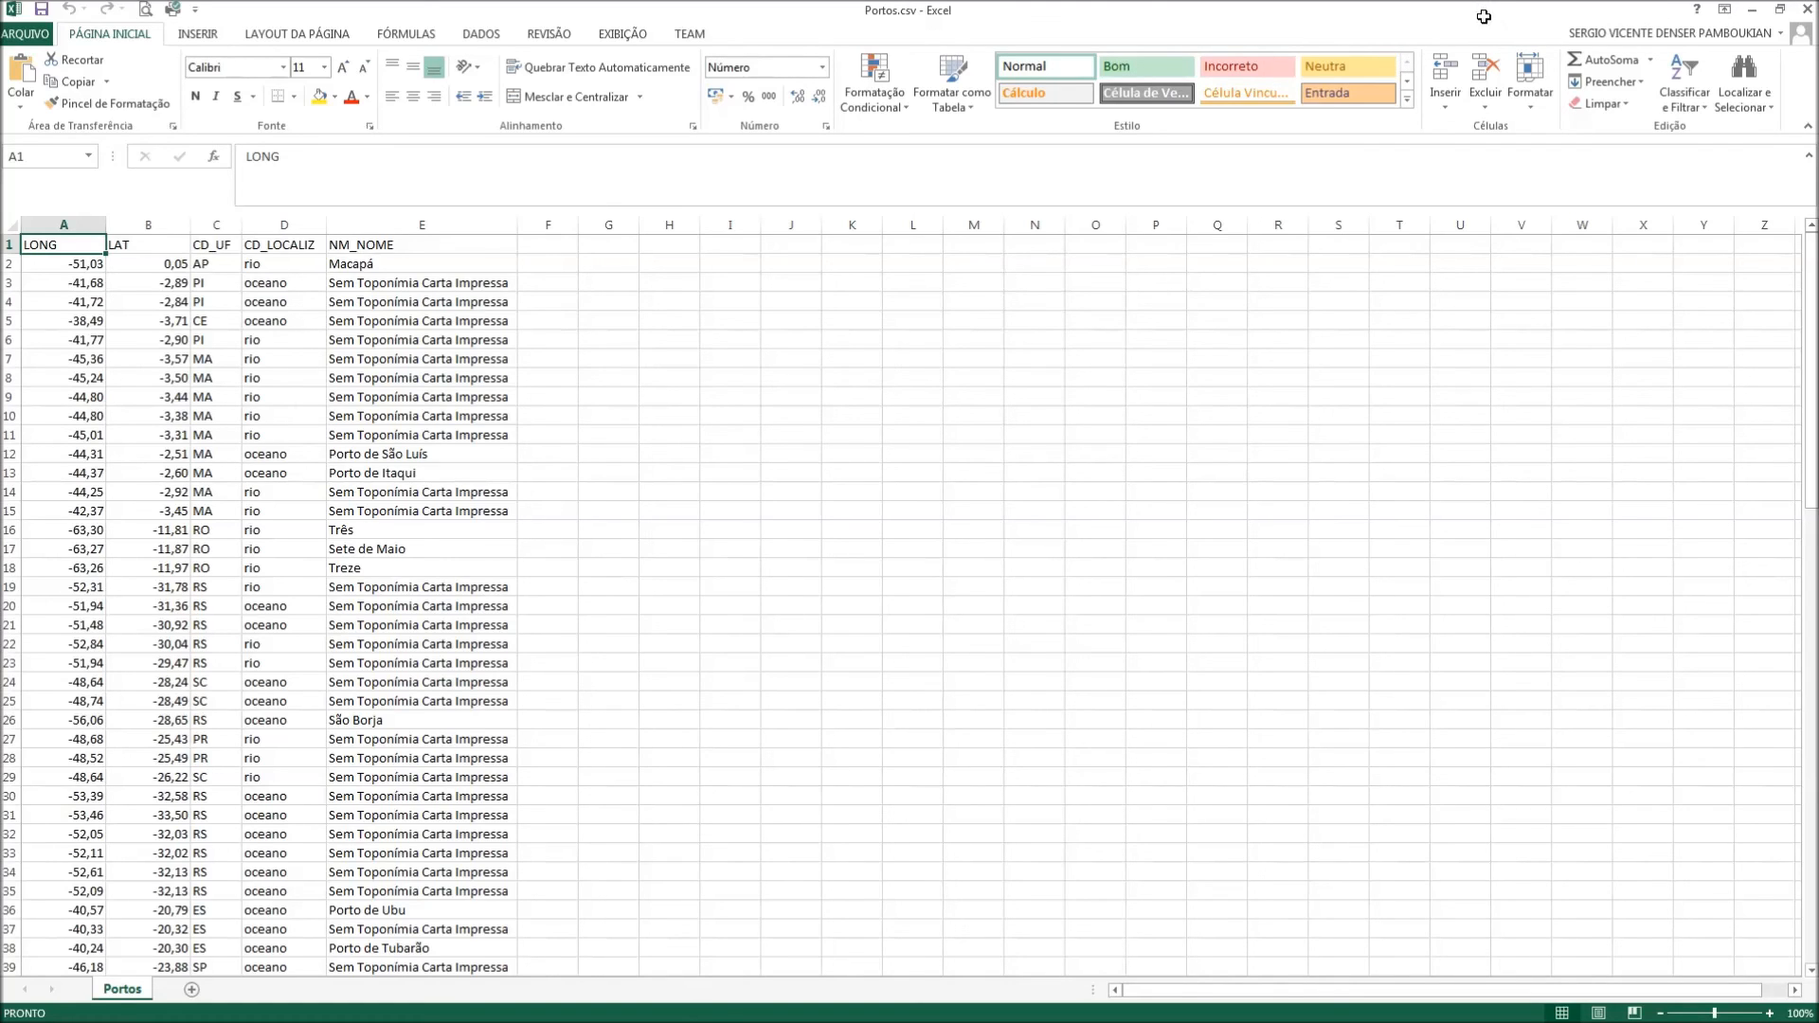
pyautogui.click(1805, 11)
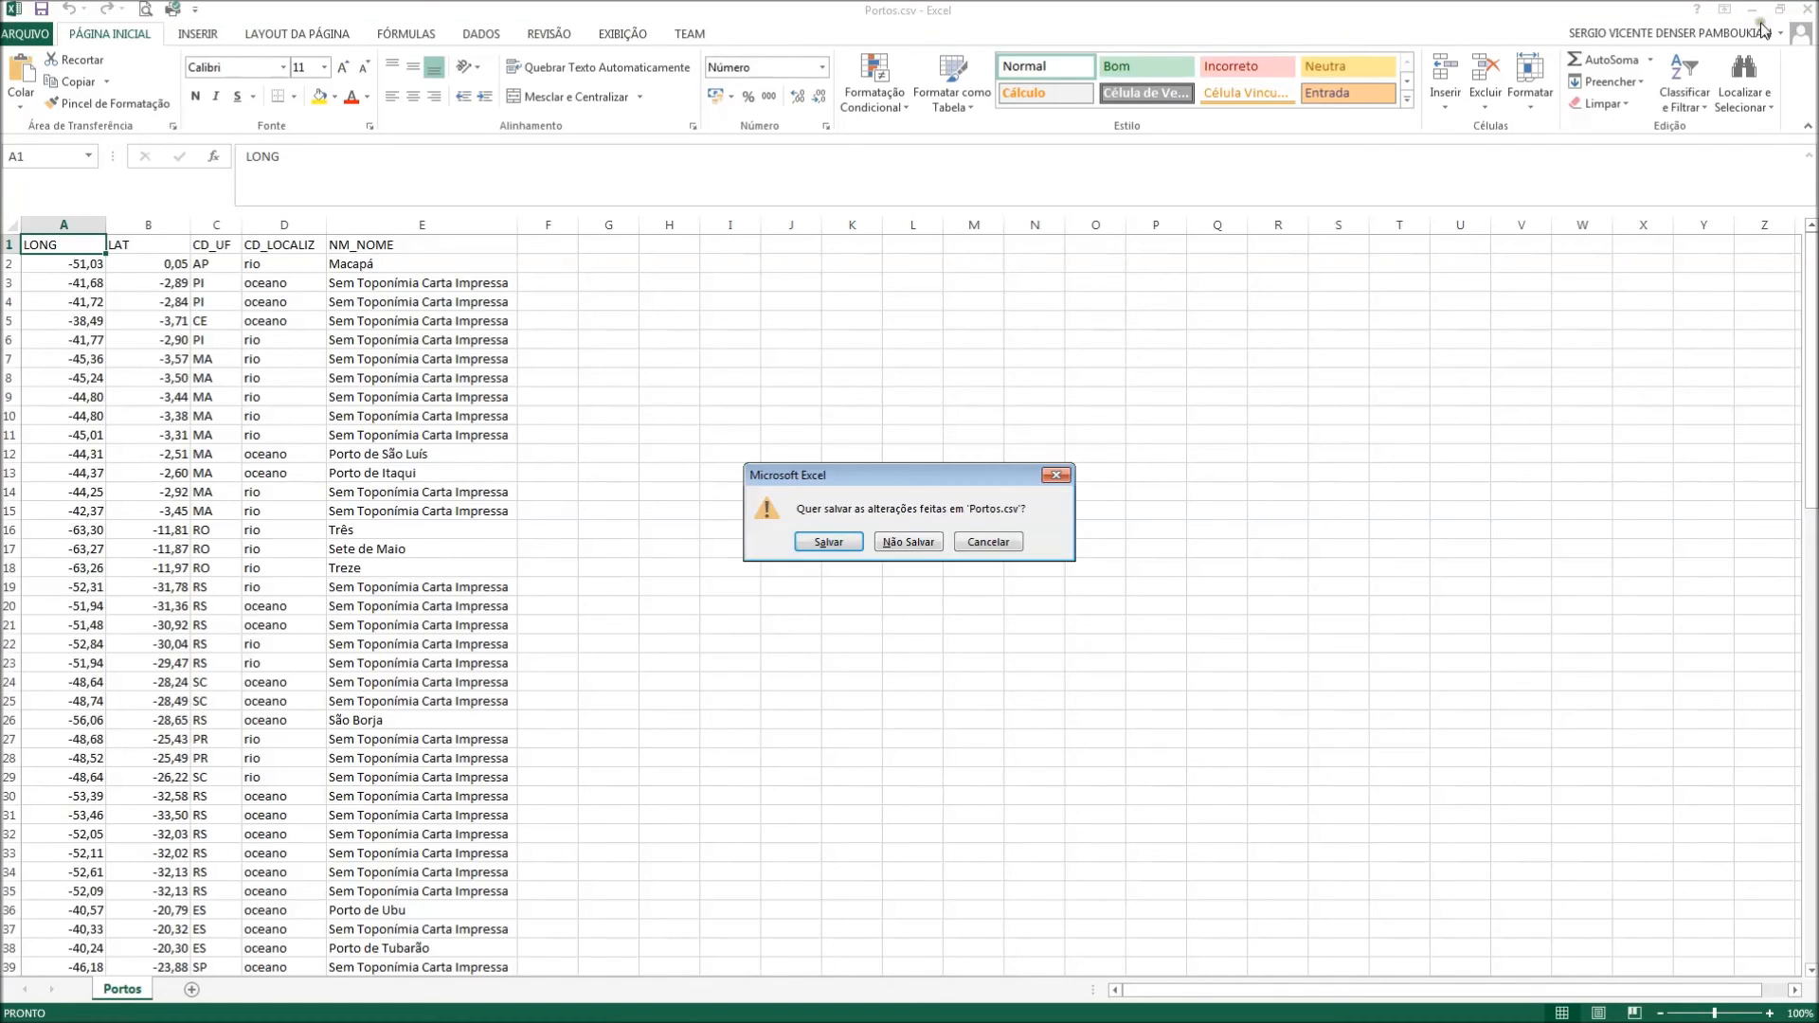
pyautogui.click(921, 540)
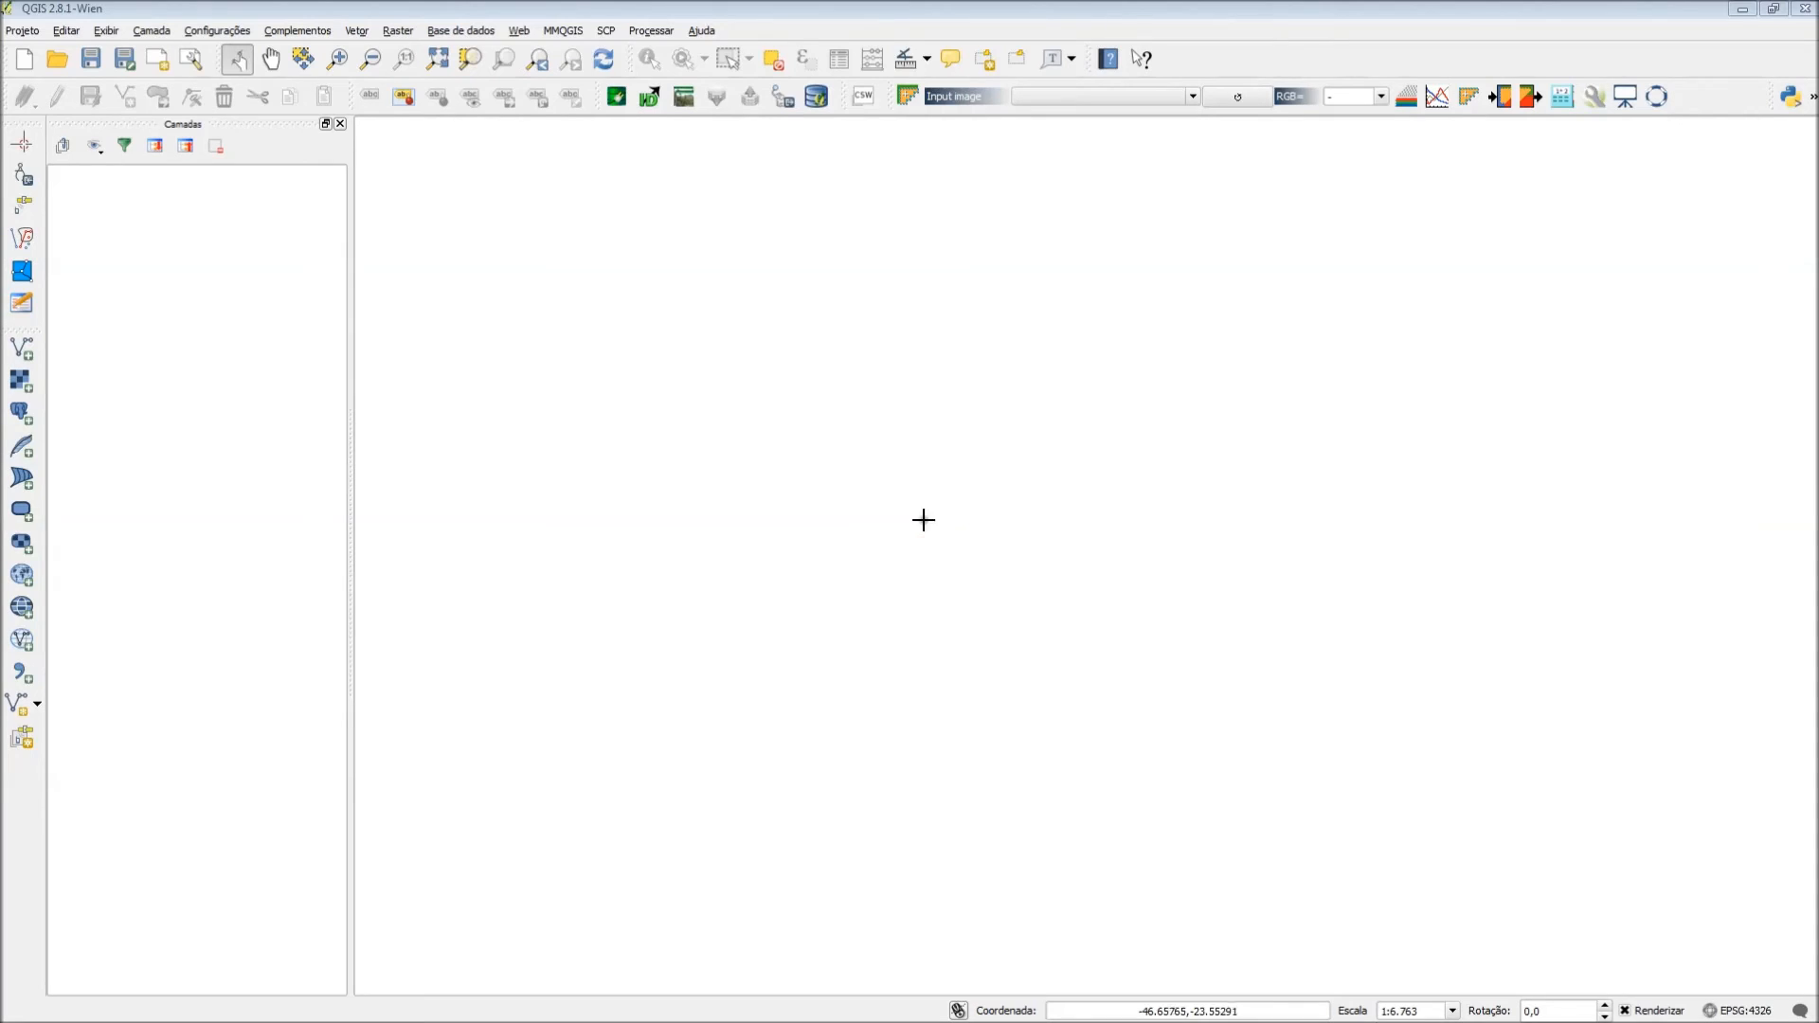
# In QGIS, begin a delimited text layer and load Portos.csv from the Exemplo_Portos folder in C:\Temp as its source
pyautogui.click(22, 672)
pyautogui.click(1235, 316)
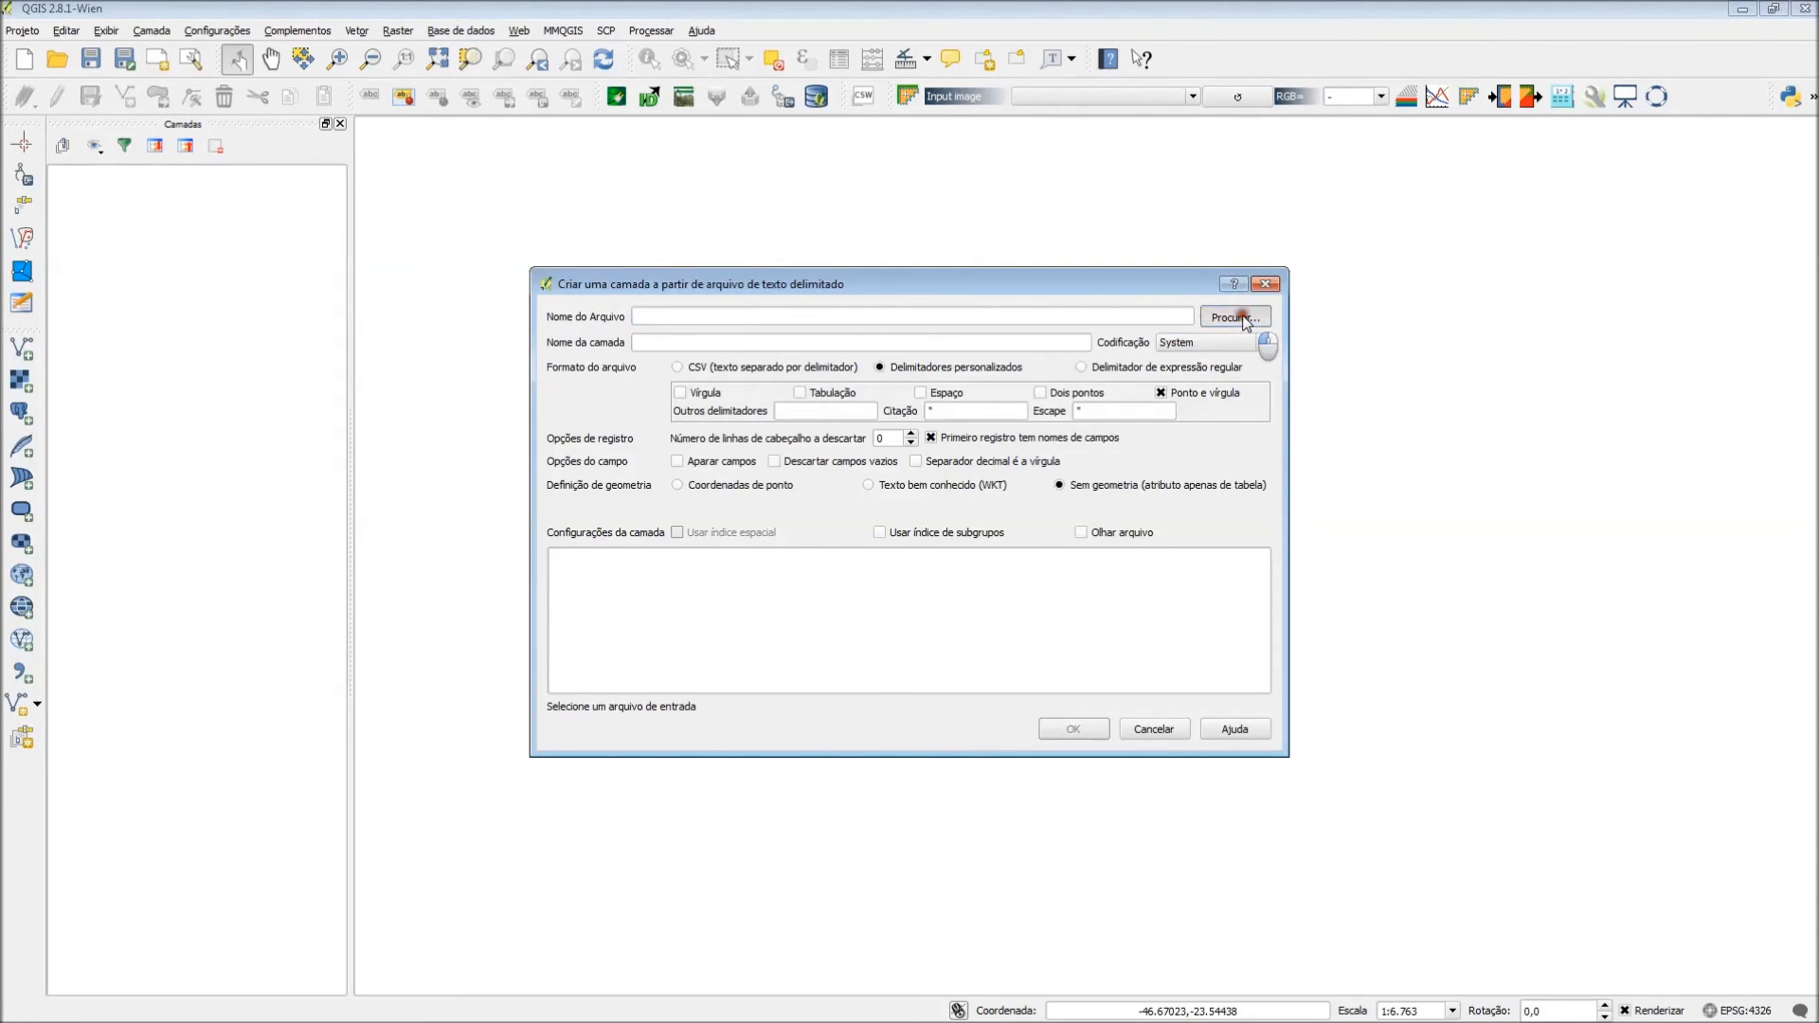
pyautogui.click(847, 338)
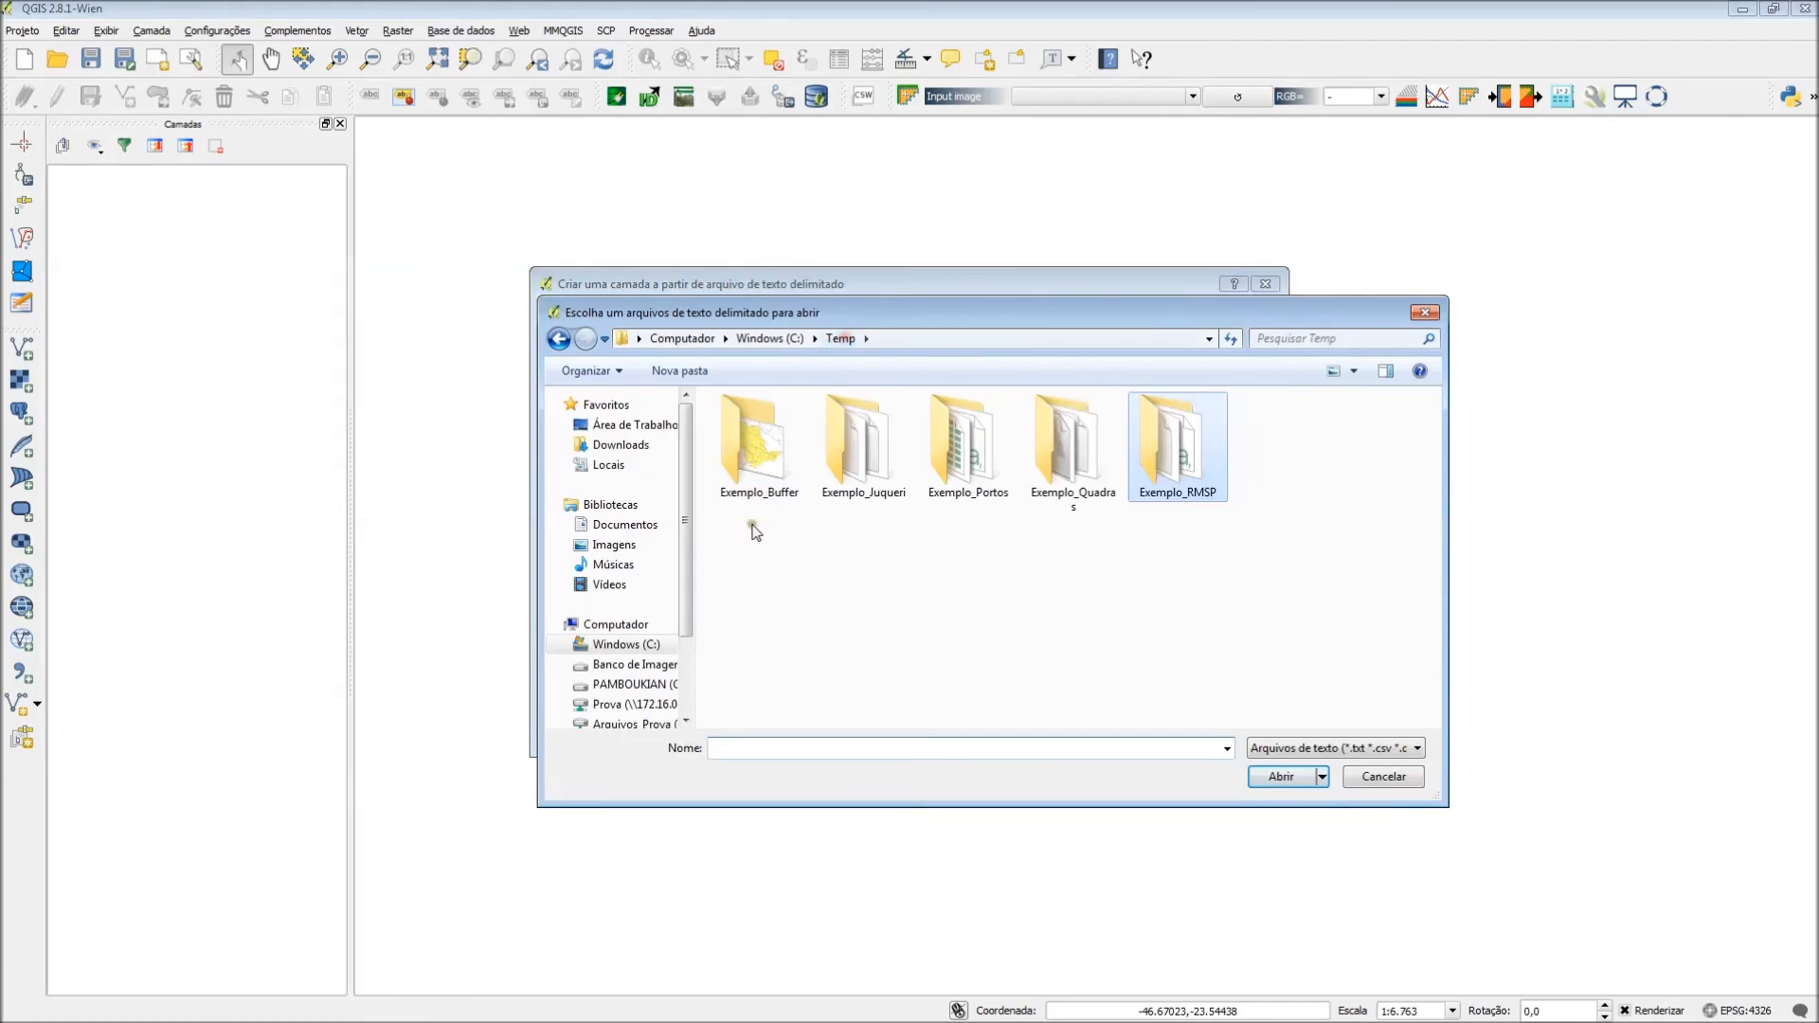
pyautogui.doubleClick(976, 437)
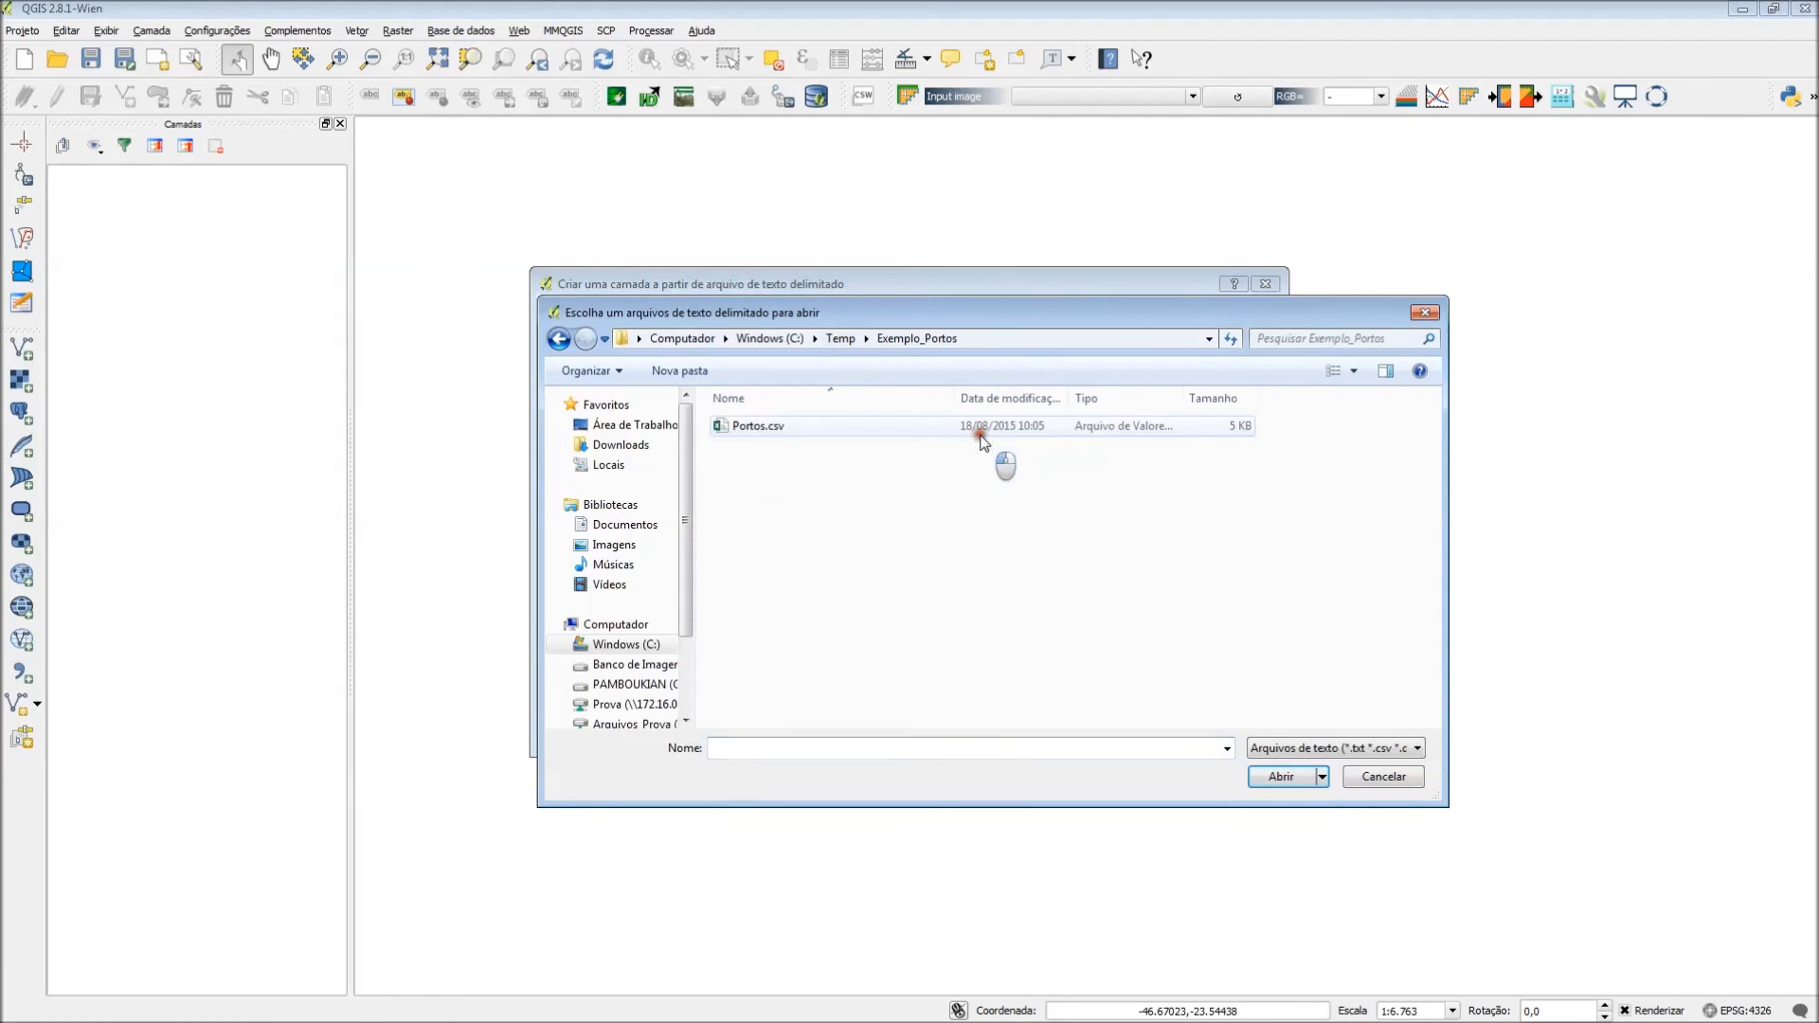
pyautogui.doubleClick(753, 424)
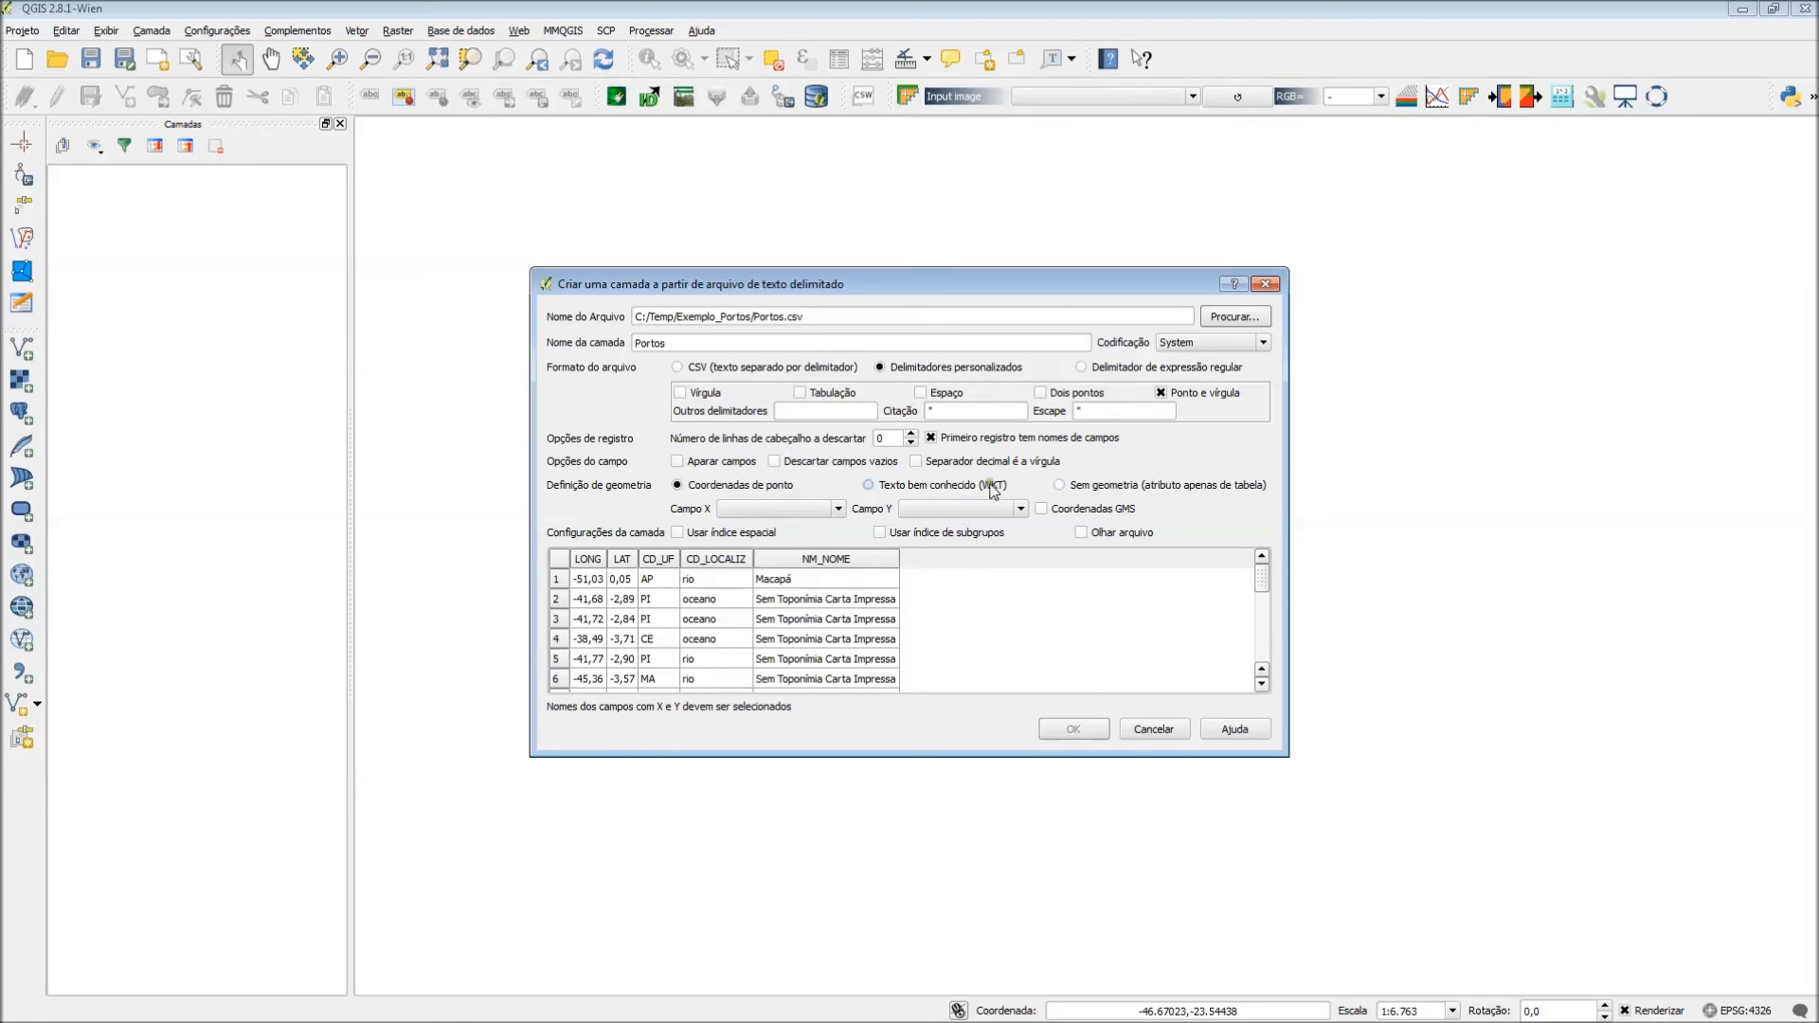
# Assign LONG as the X field and LAT as the Y field of the Portos point coordinates
pyautogui.click(840, 511)
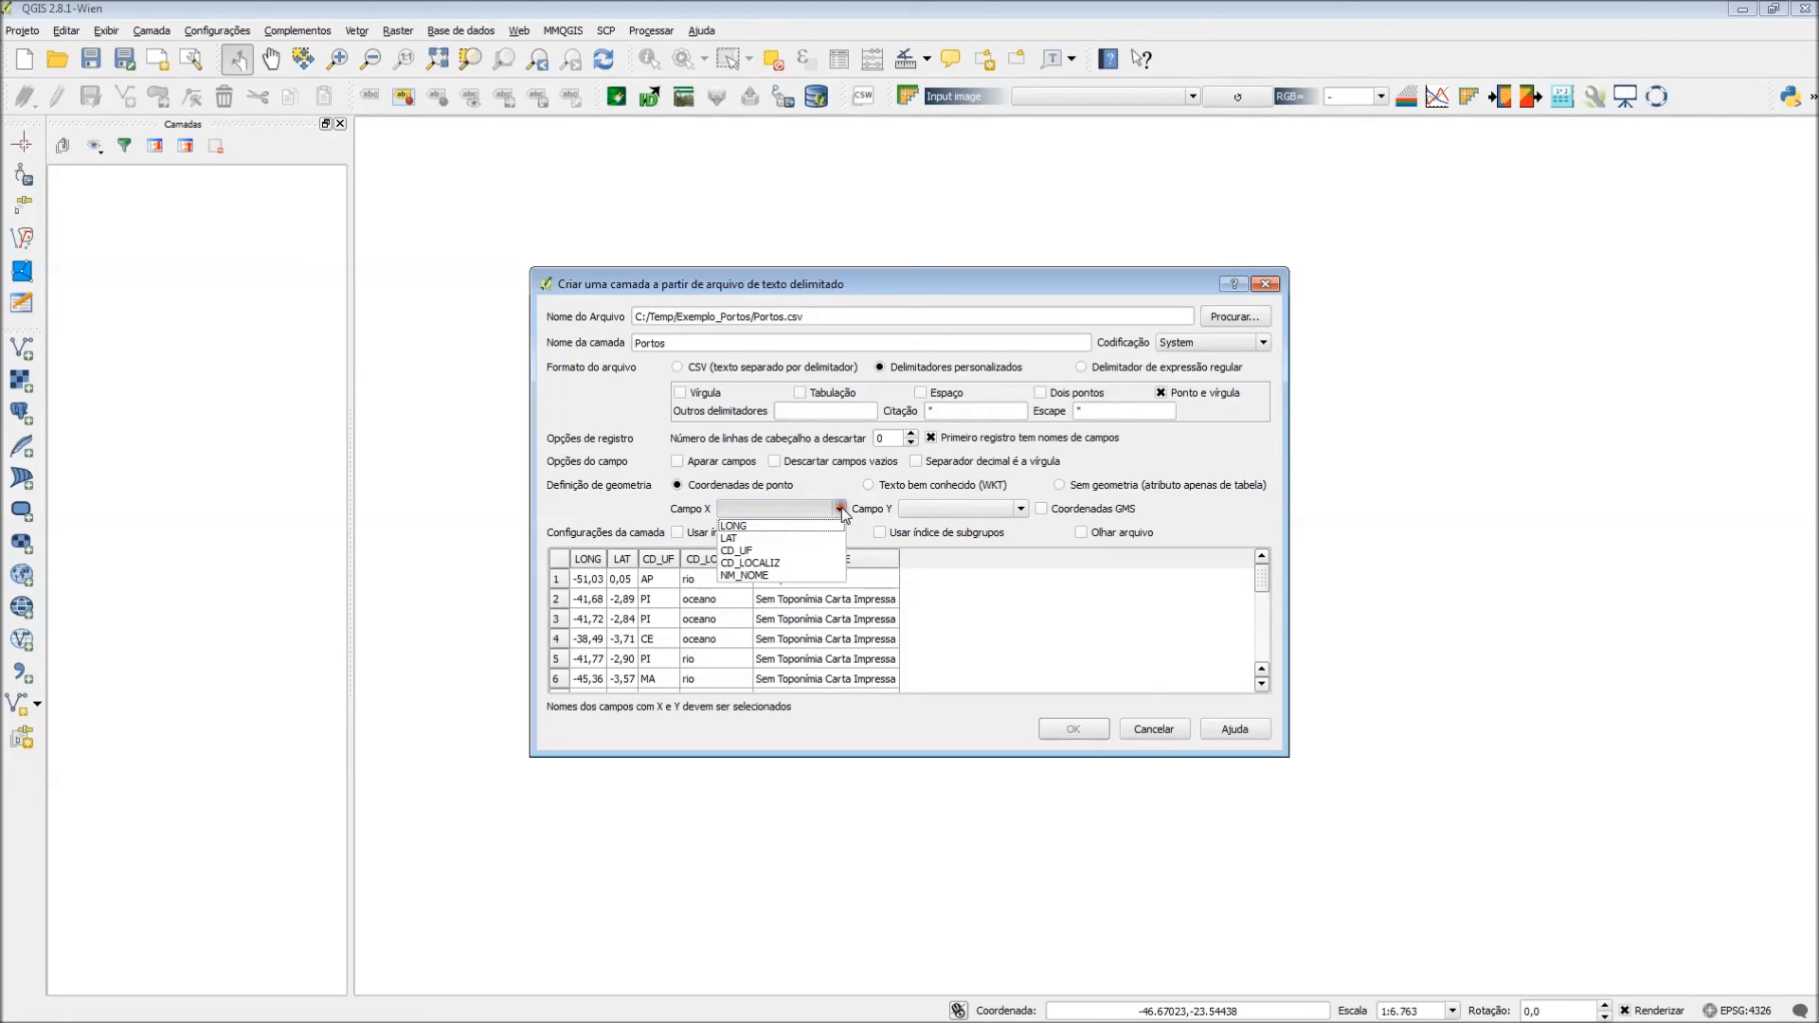
pyautogui.click(745, 528)
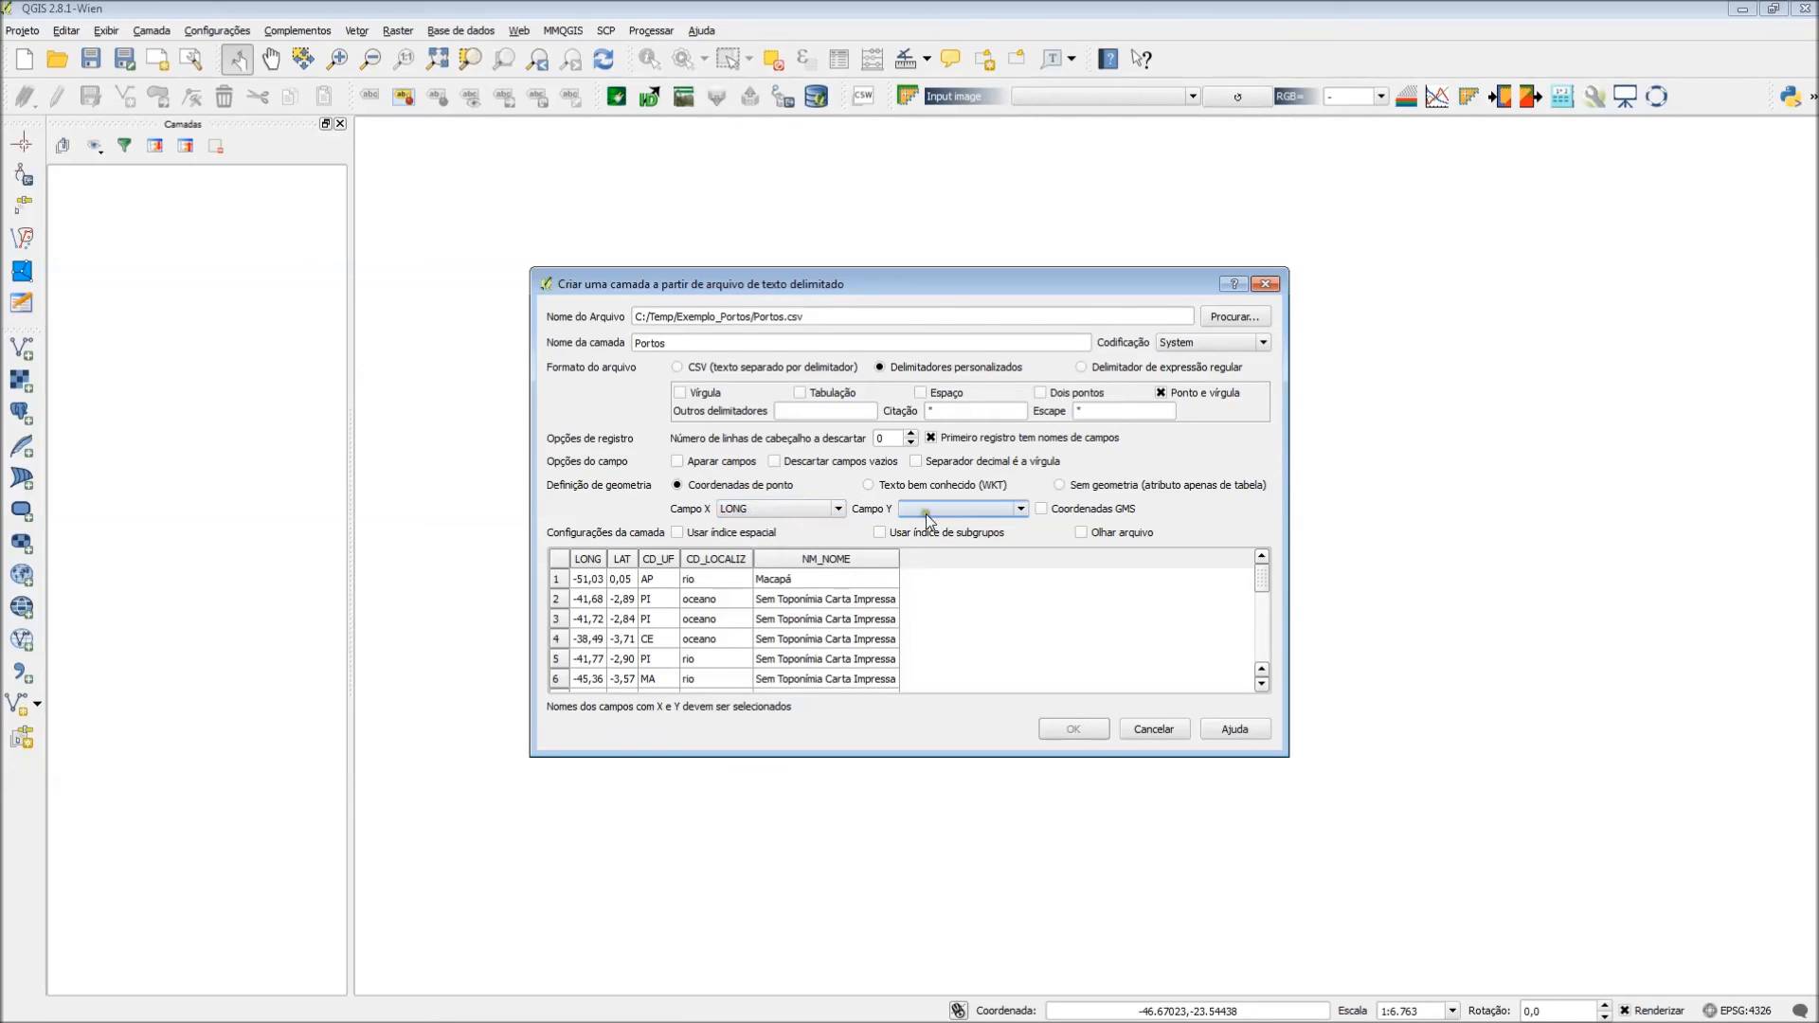
pyautogui.click(1020, 511)
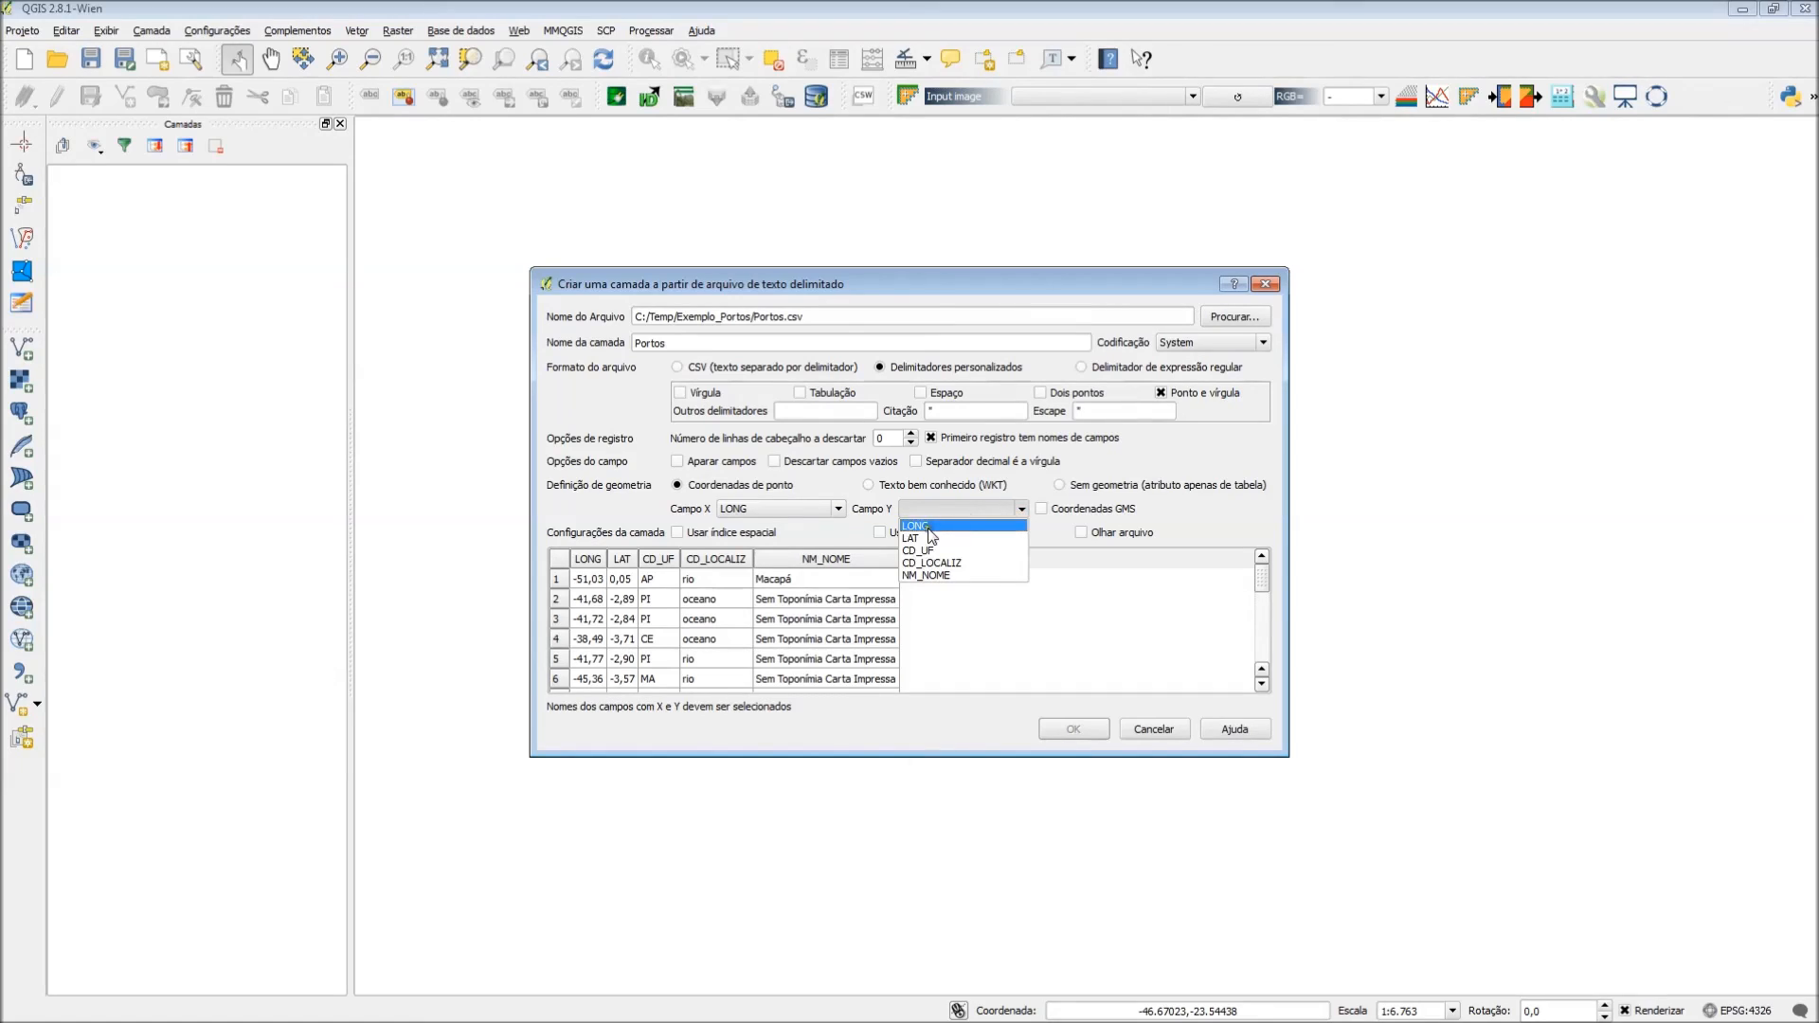
pyautogui.click(921, 539)
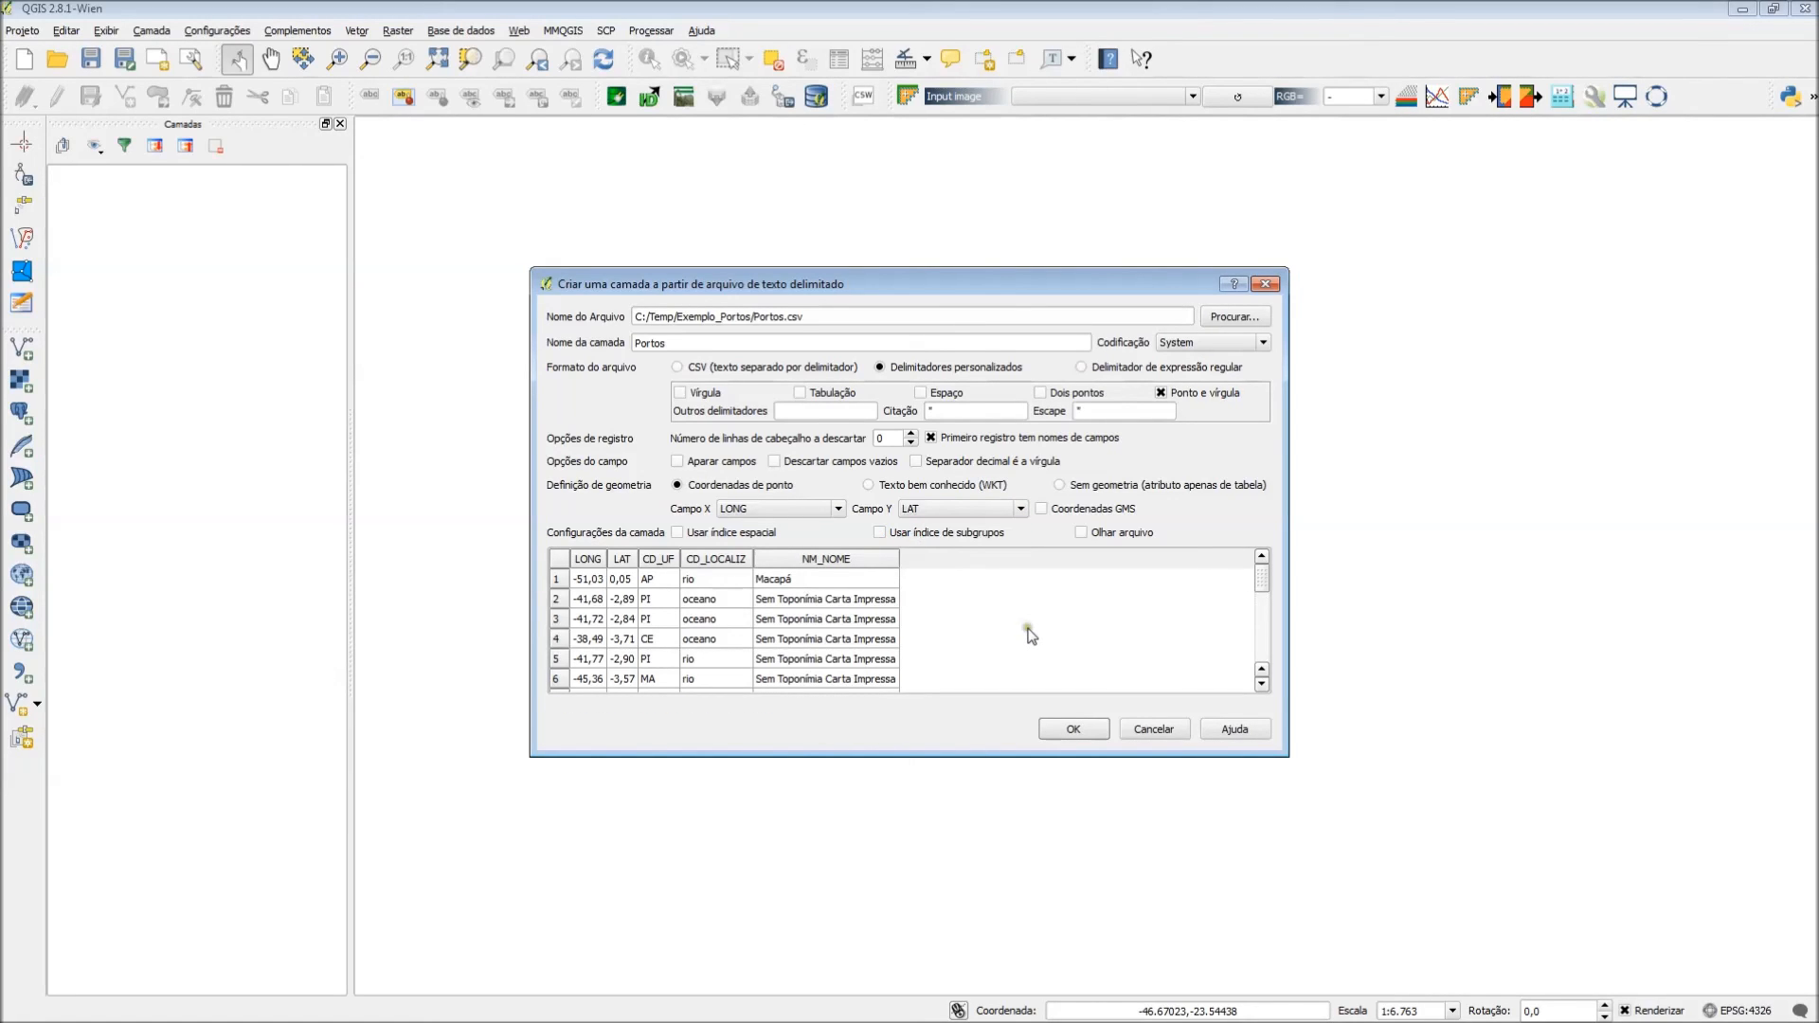
# Create the Portos point layer from the delimited text and assign it the WGS 84 (EPSG:4326) coordinate reference system
pyautogui.click(1073, 731)
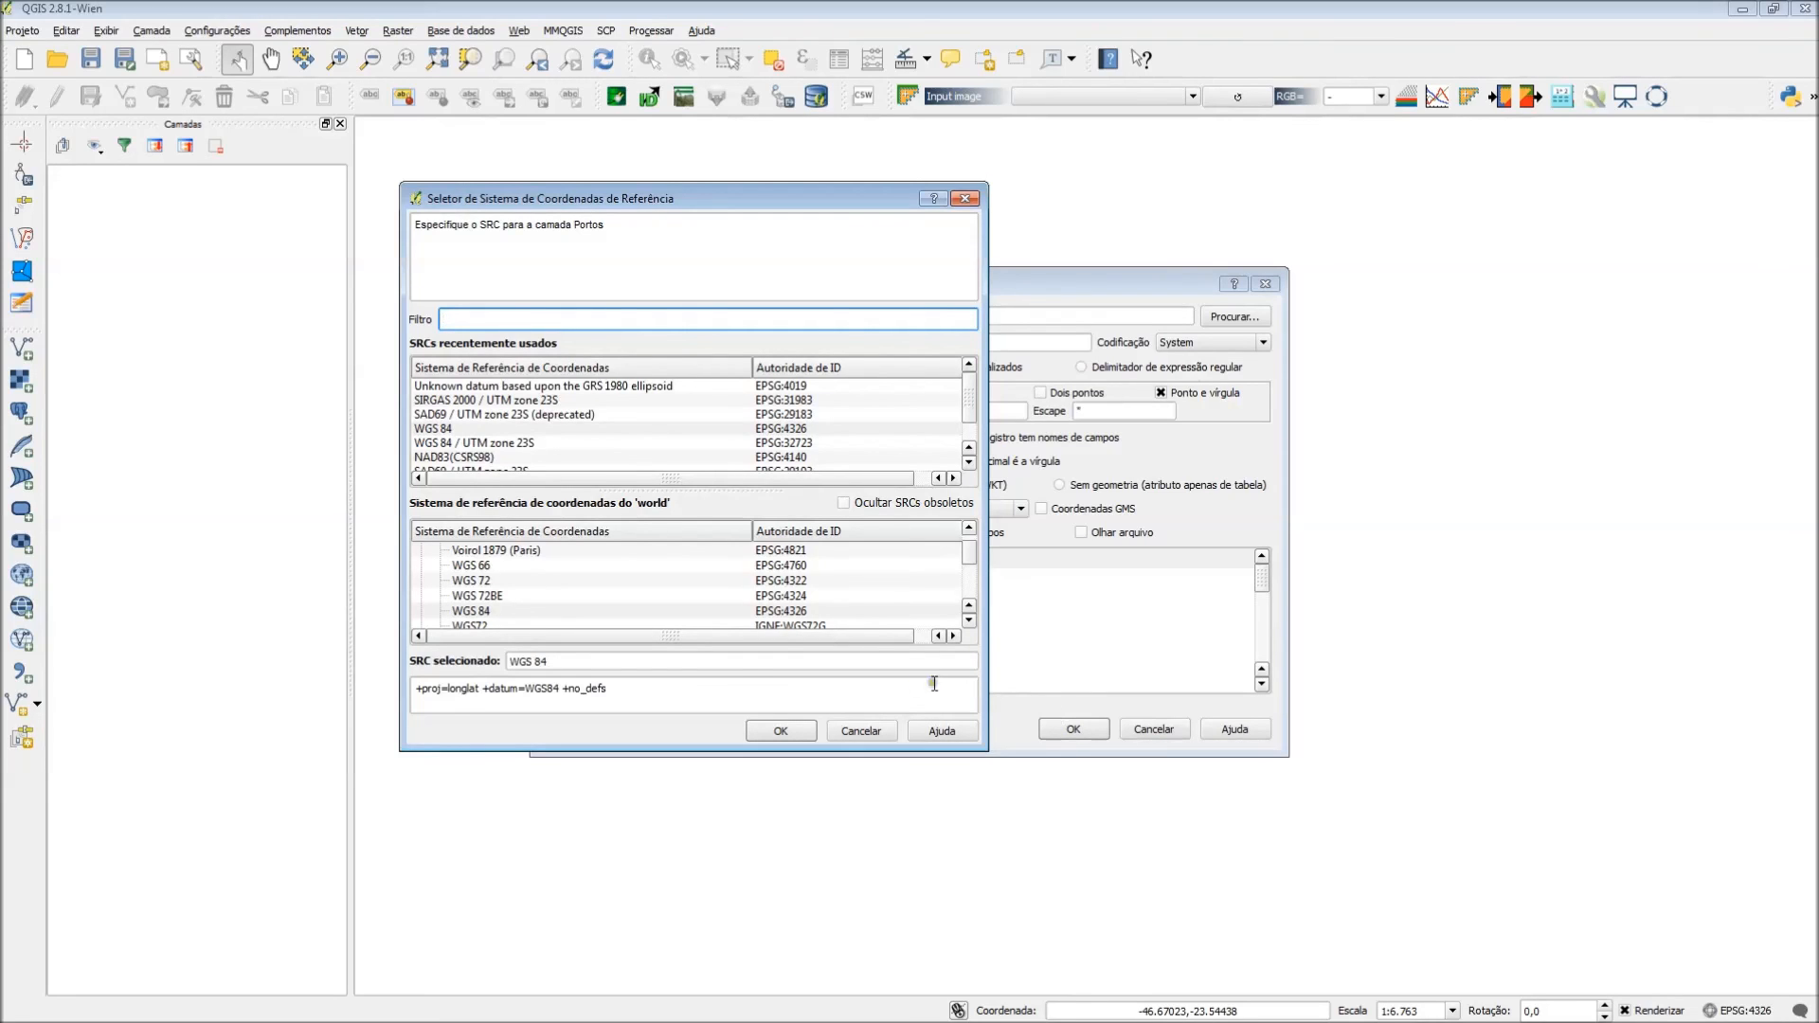
pyautogui.click(460, 431)
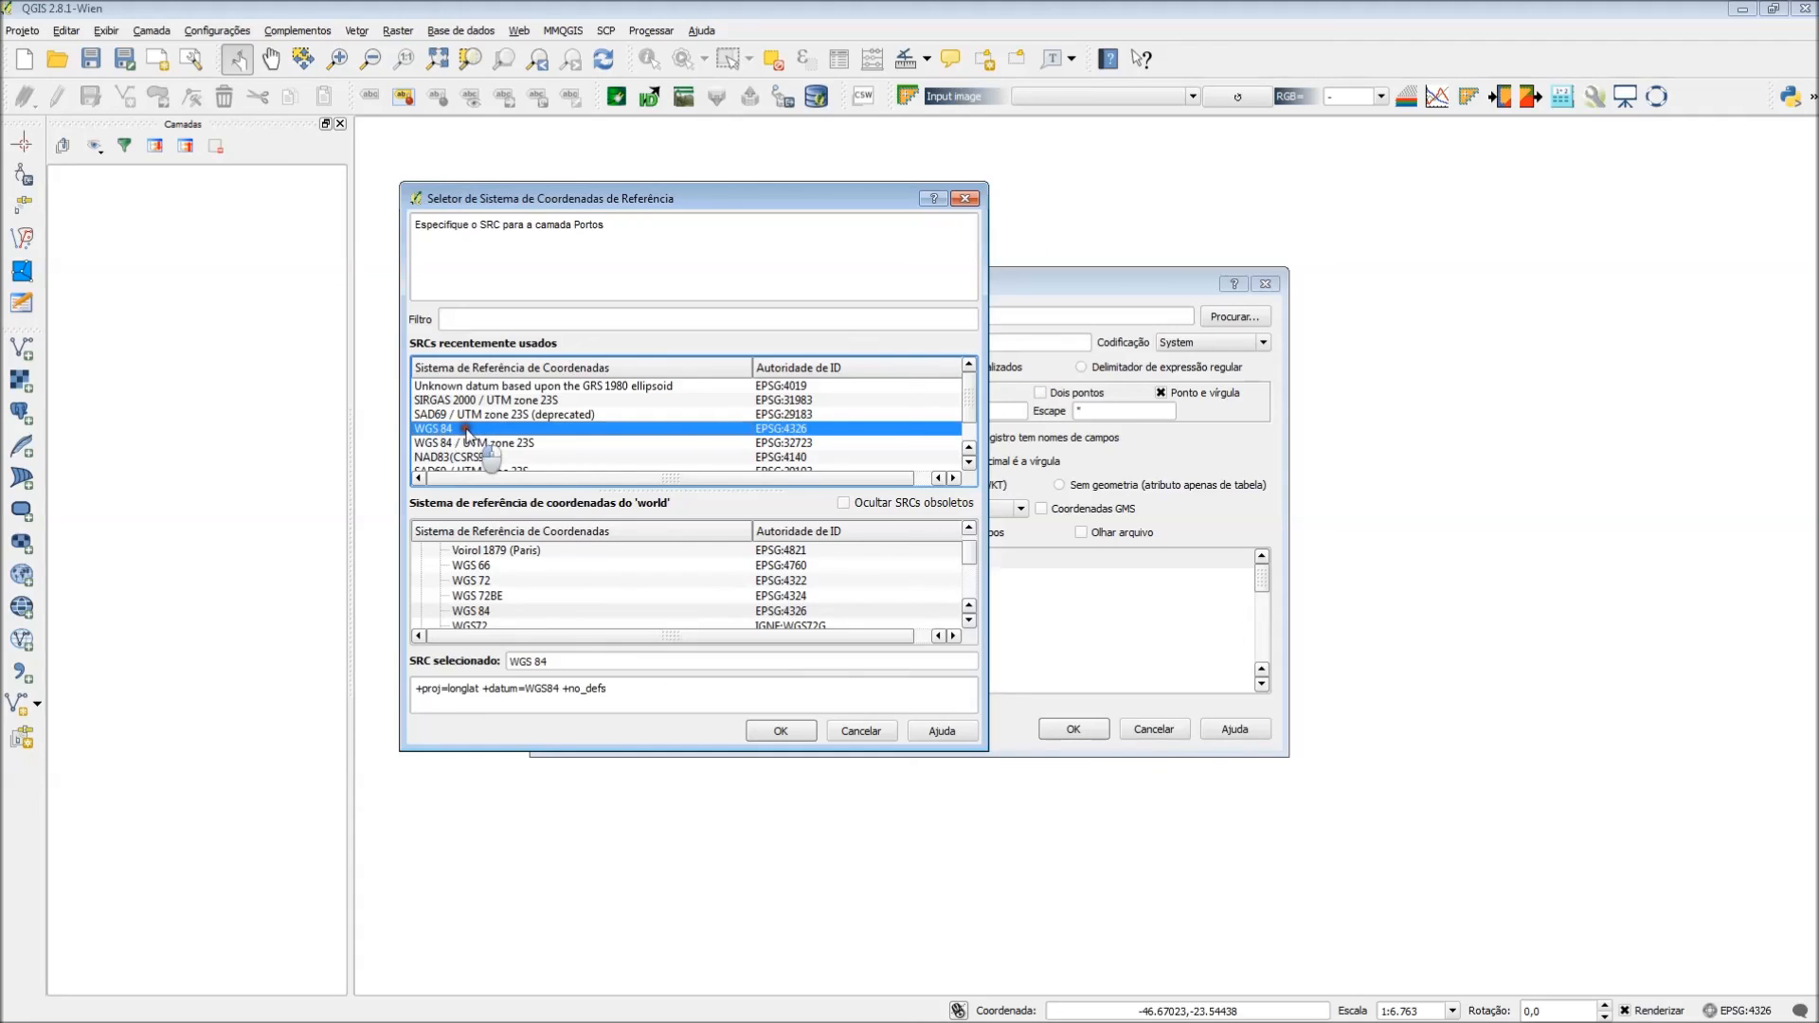
pyautogui.click(780, 732)
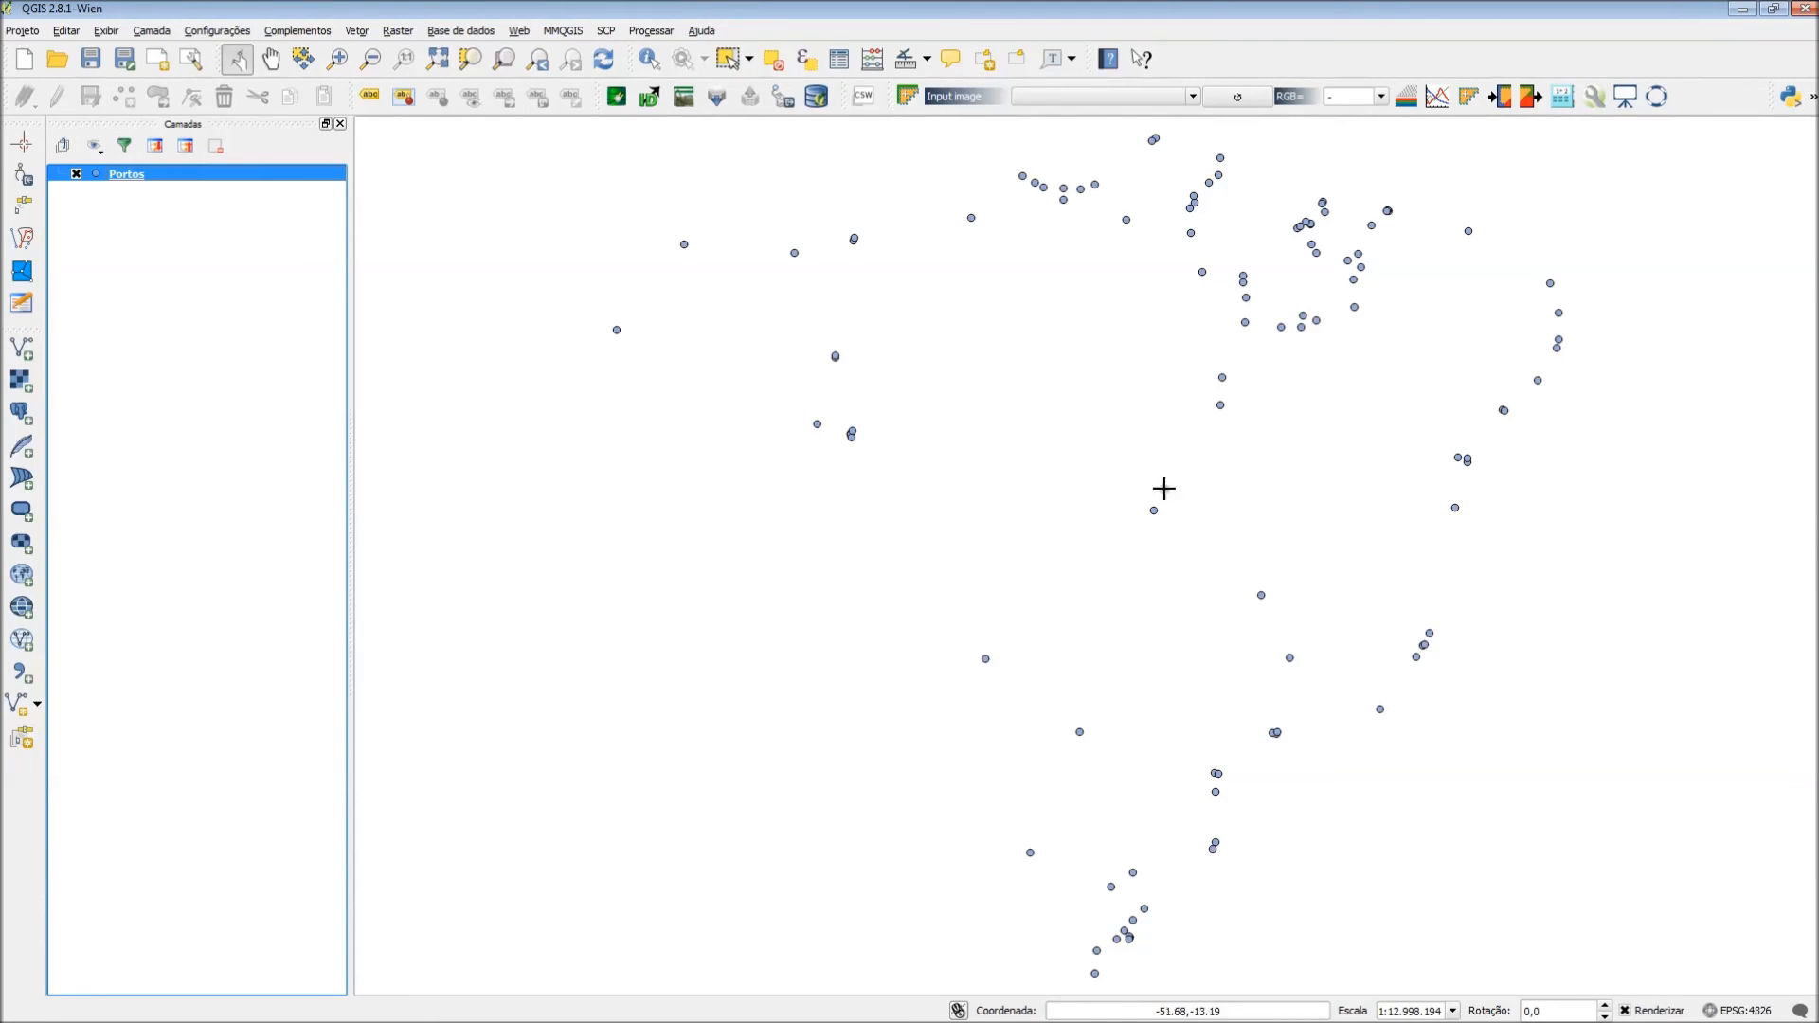
# Add the Google Physical basemap from the OpenLayers plugin and place the Portos layer above it in the layer order
pyautogui.click(520, 31)
pyautogui.moveTo(551, 69)
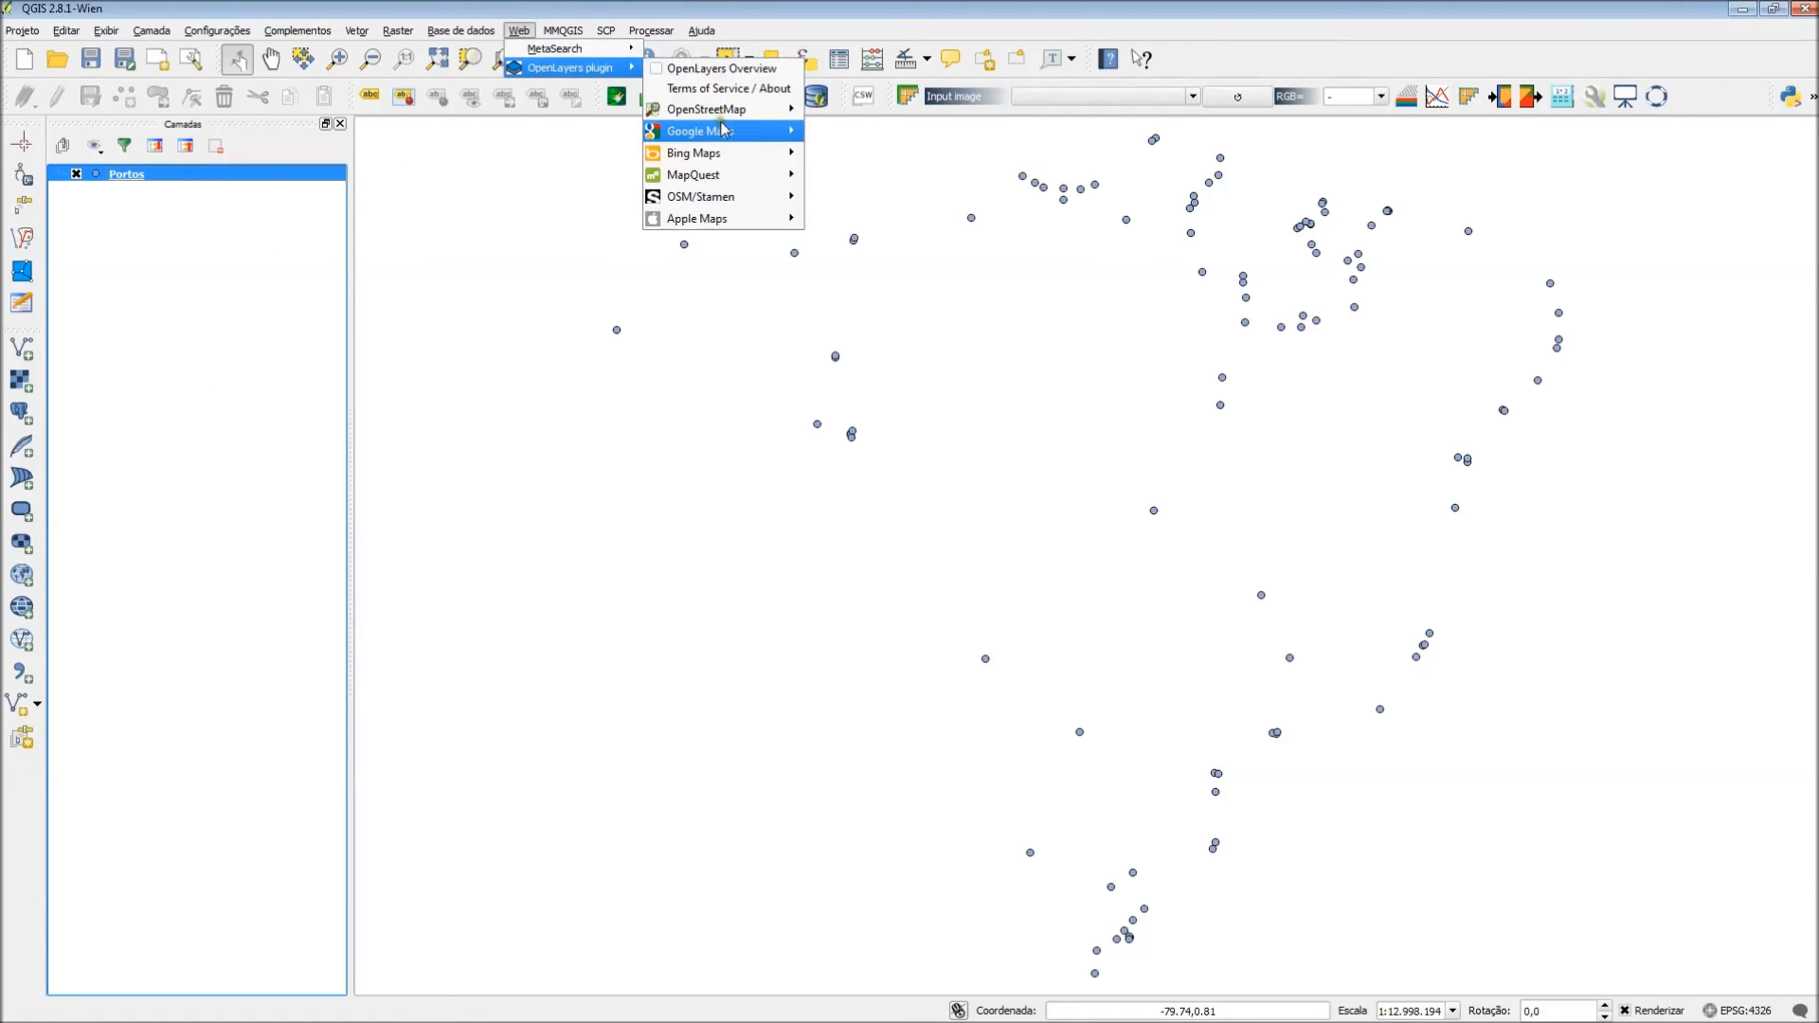
pyautogui.moveTo(723, 133)
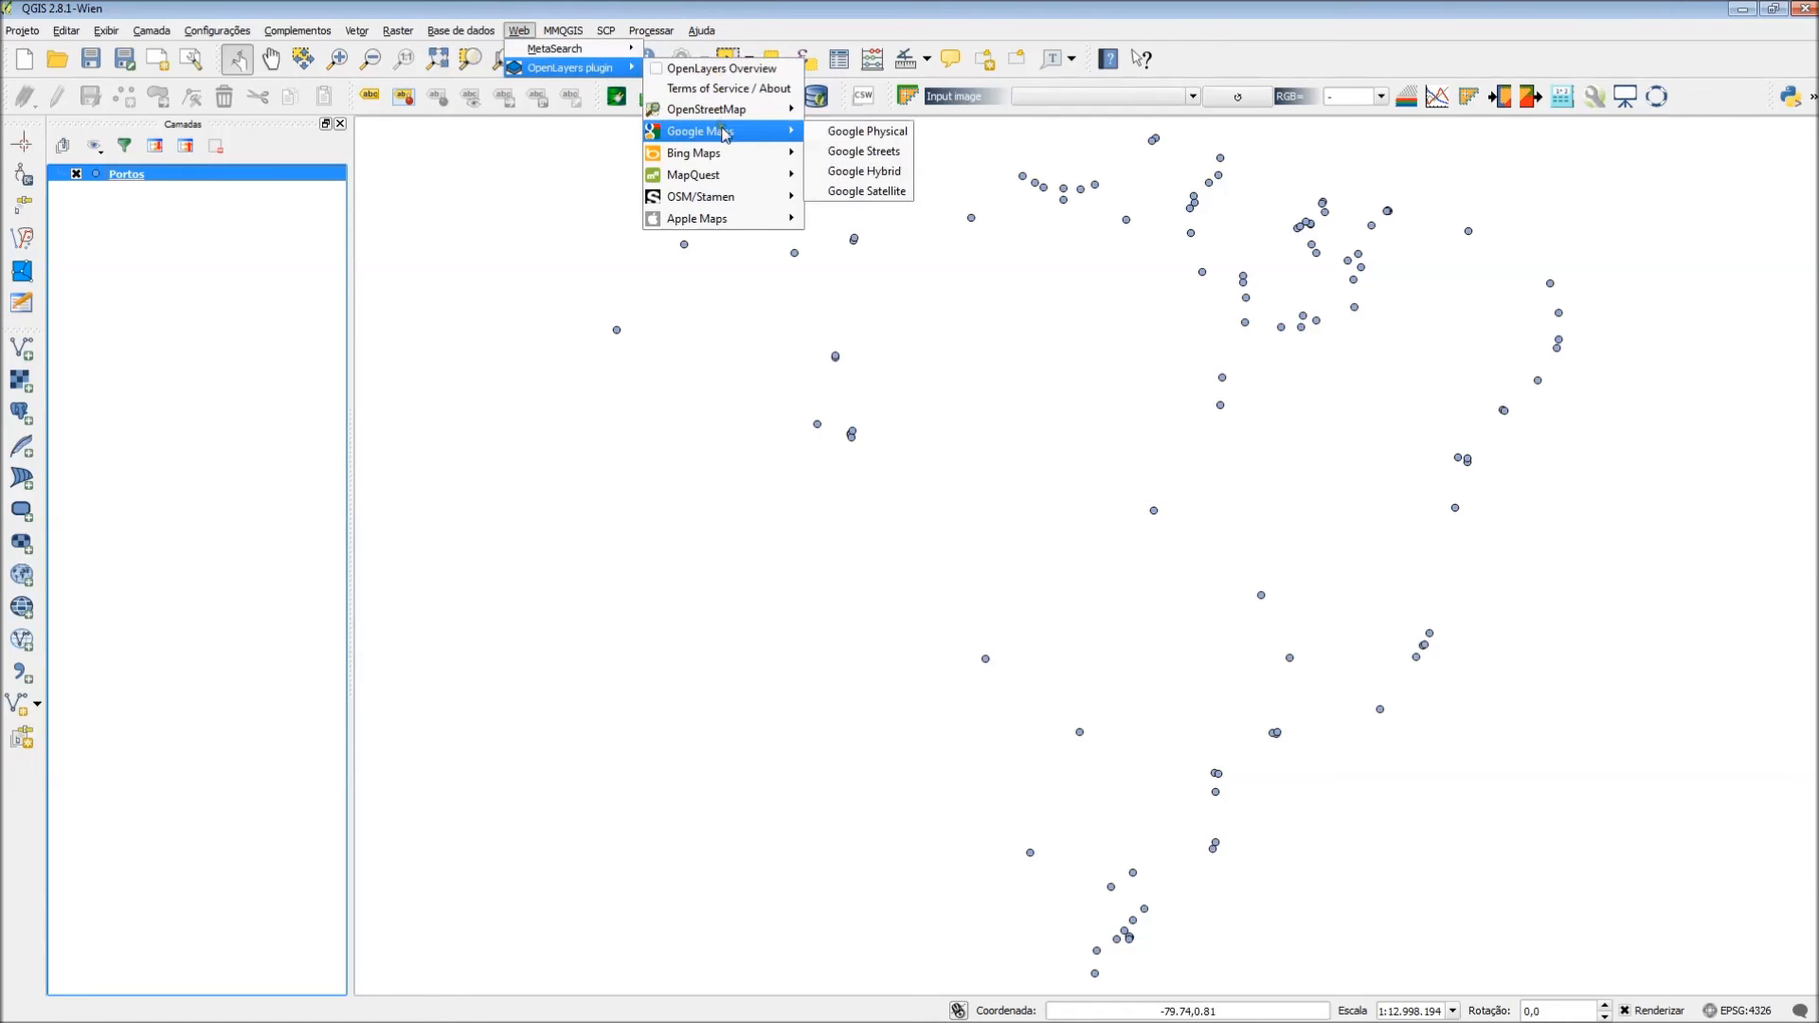
pyautogui.click(886, 134)
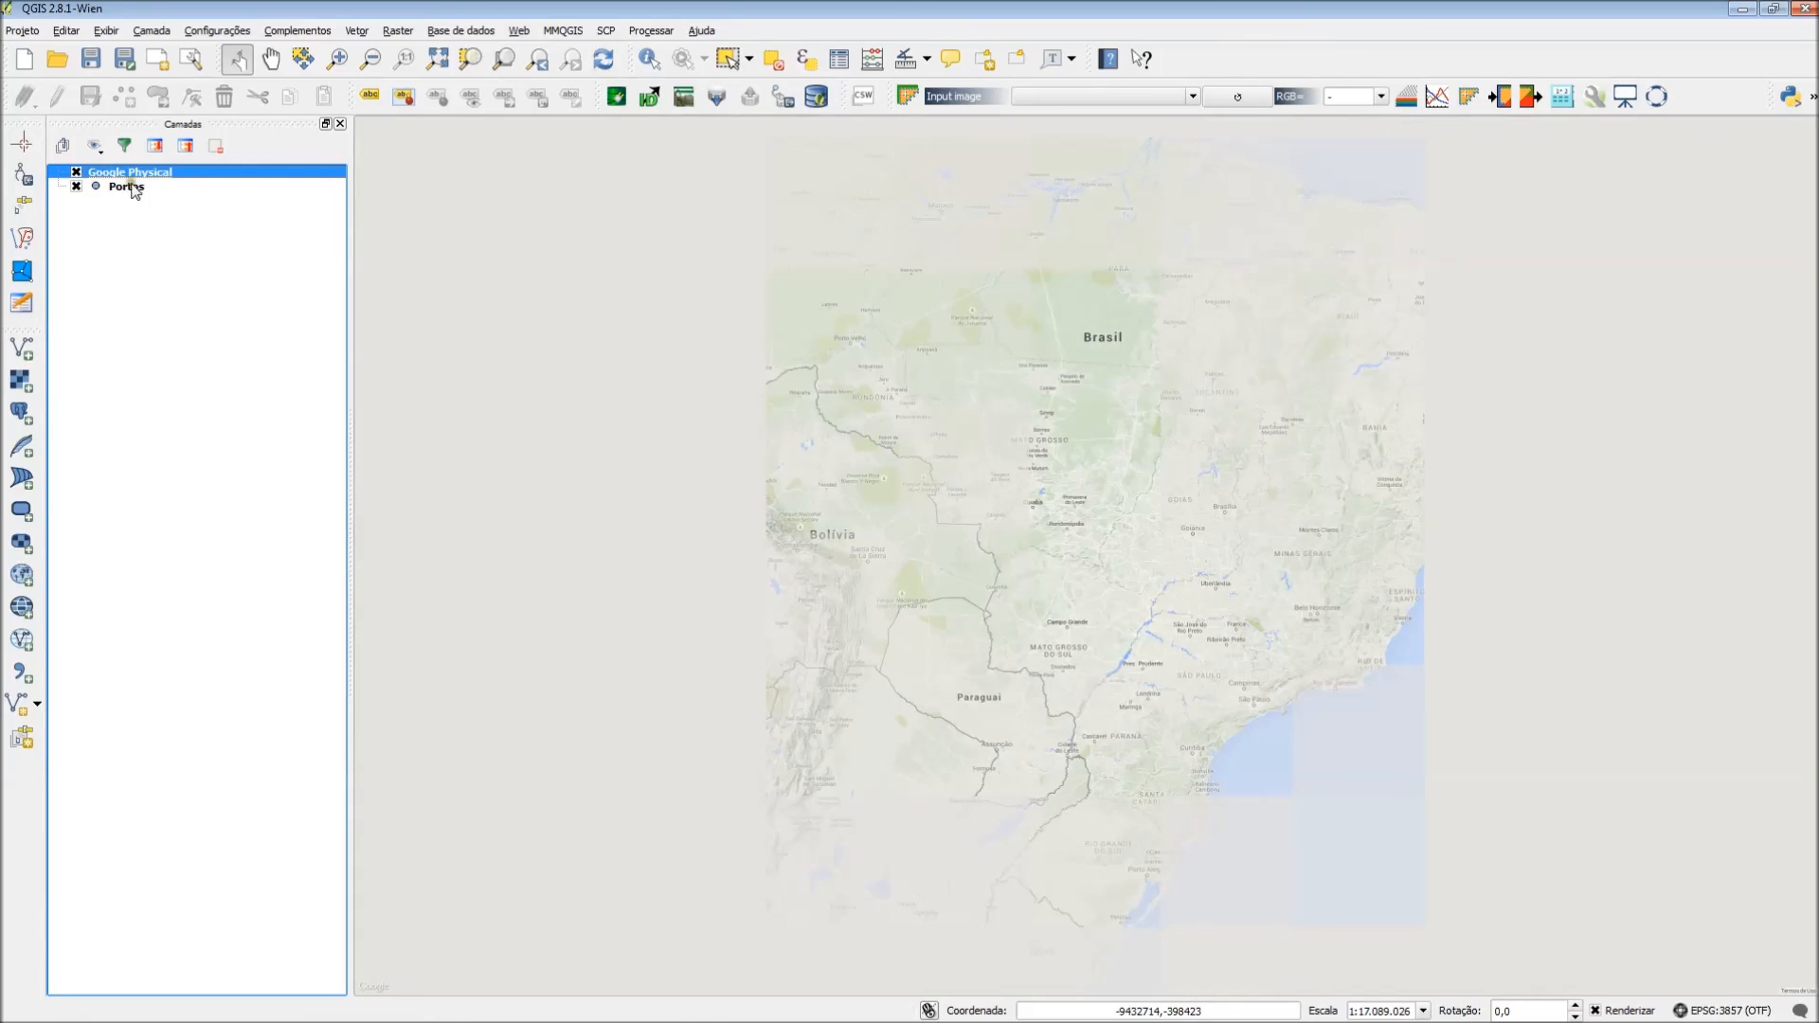
pyautogui.moveTo(140, 194)
pyautogui.mouseDown()
pyautogui.moveTo(161, 195)
pyautogui.moveTo(164, 173)
pyautogui.mouseUp()
pyautogui.scroll(1, 709, 595)
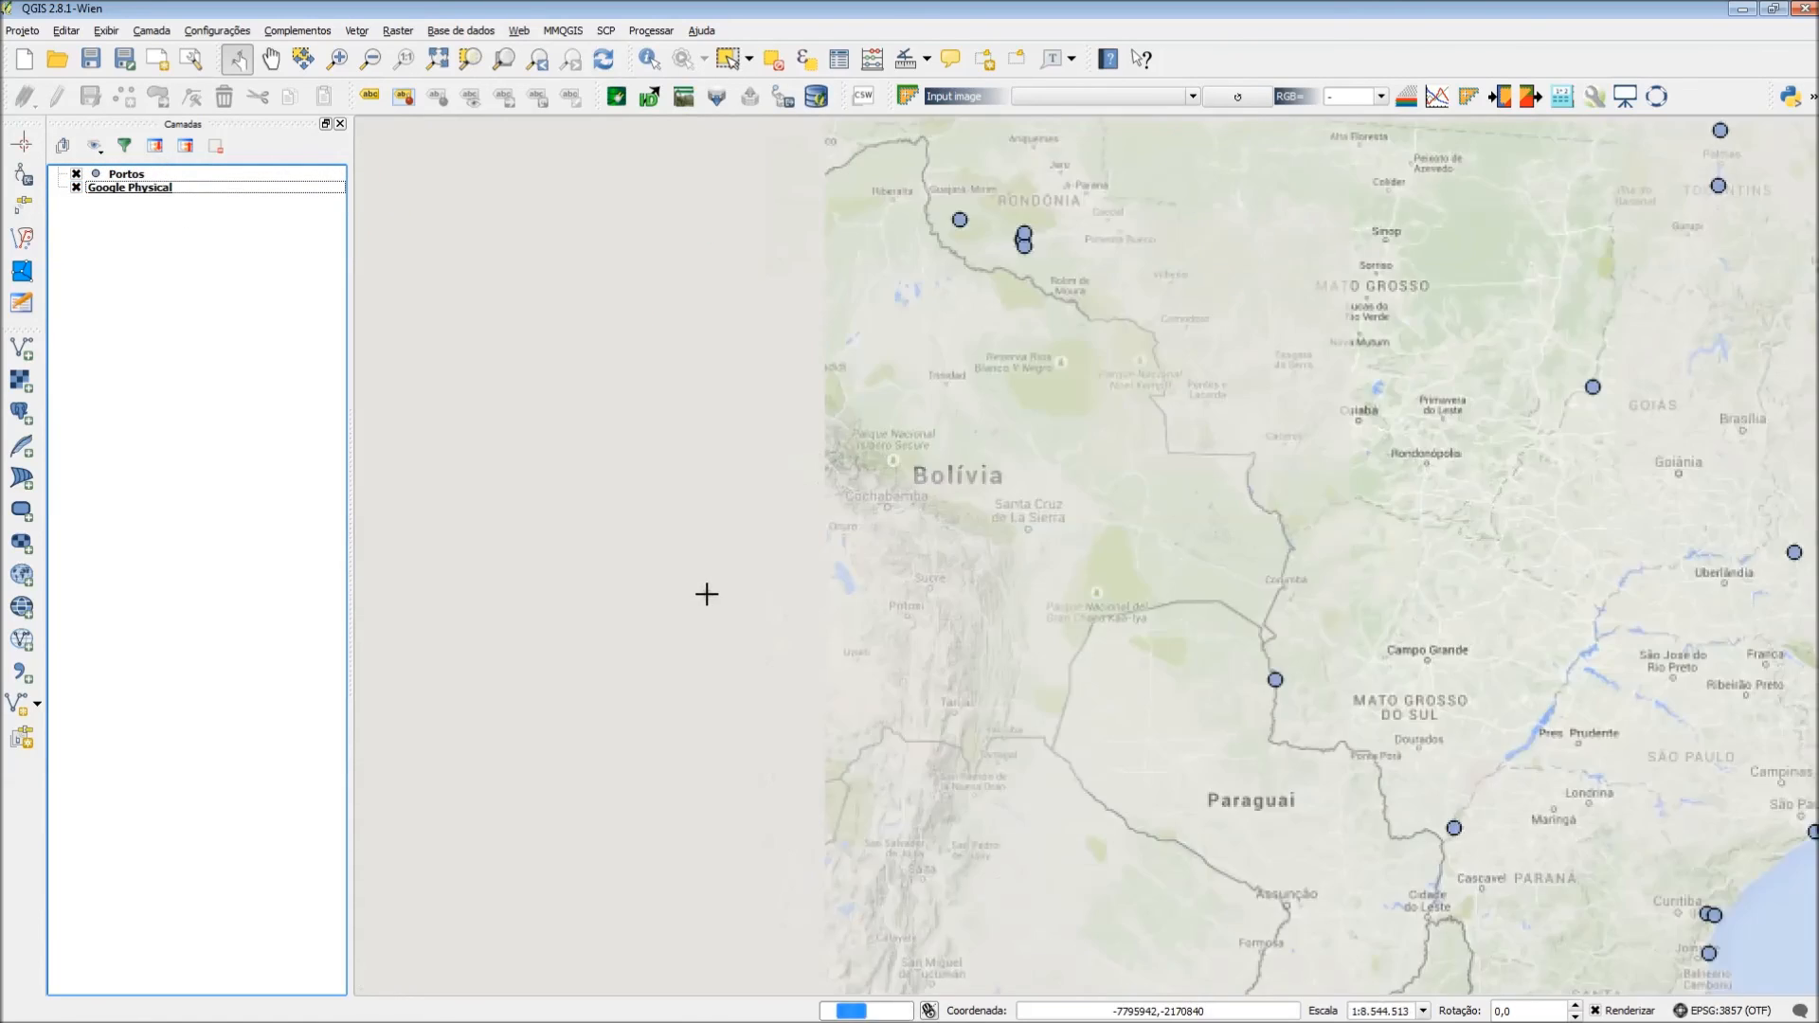
pyautogui.scroll(-1, 711, 595)
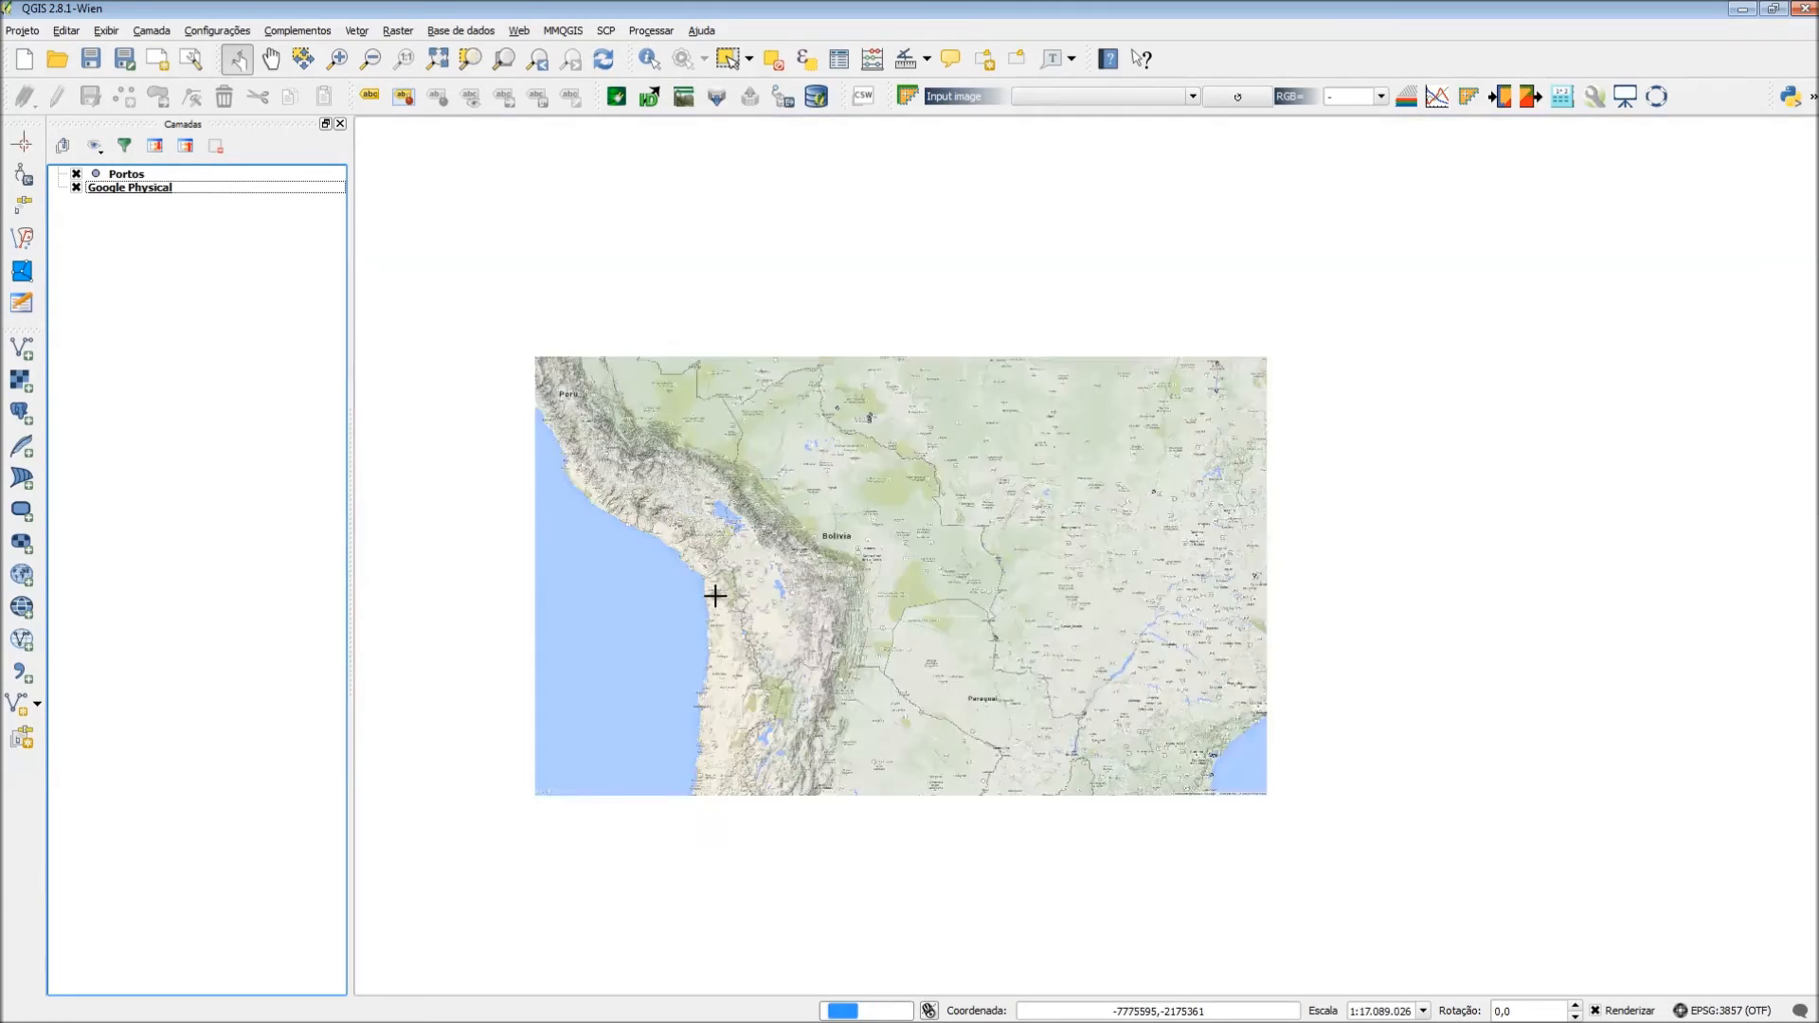